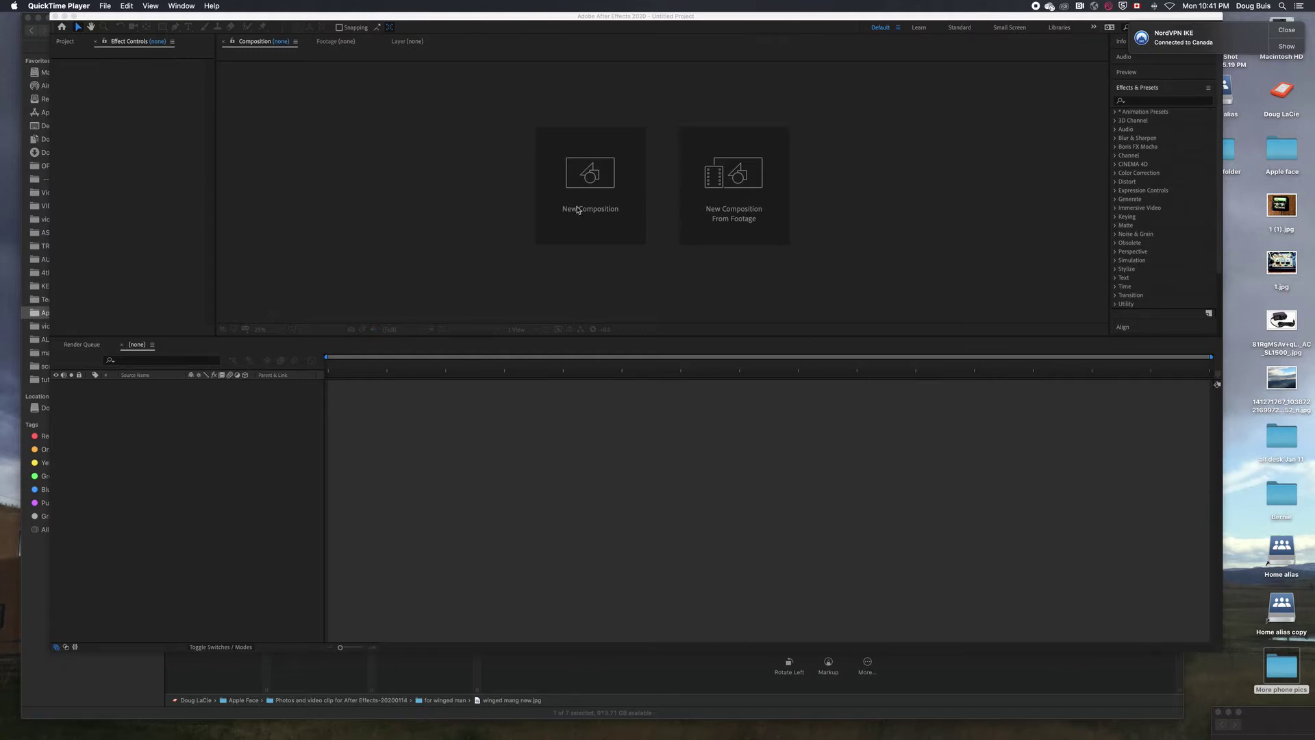
Step: Create a new composition from winged man green.jpg in the Photos and video clip folder
{"action": "left_click", "coordinate": [752, 218]}
{"action": "scroll", "coordinate": [466, 255], "scroll_direction": "up", "scroll_amount": 1}
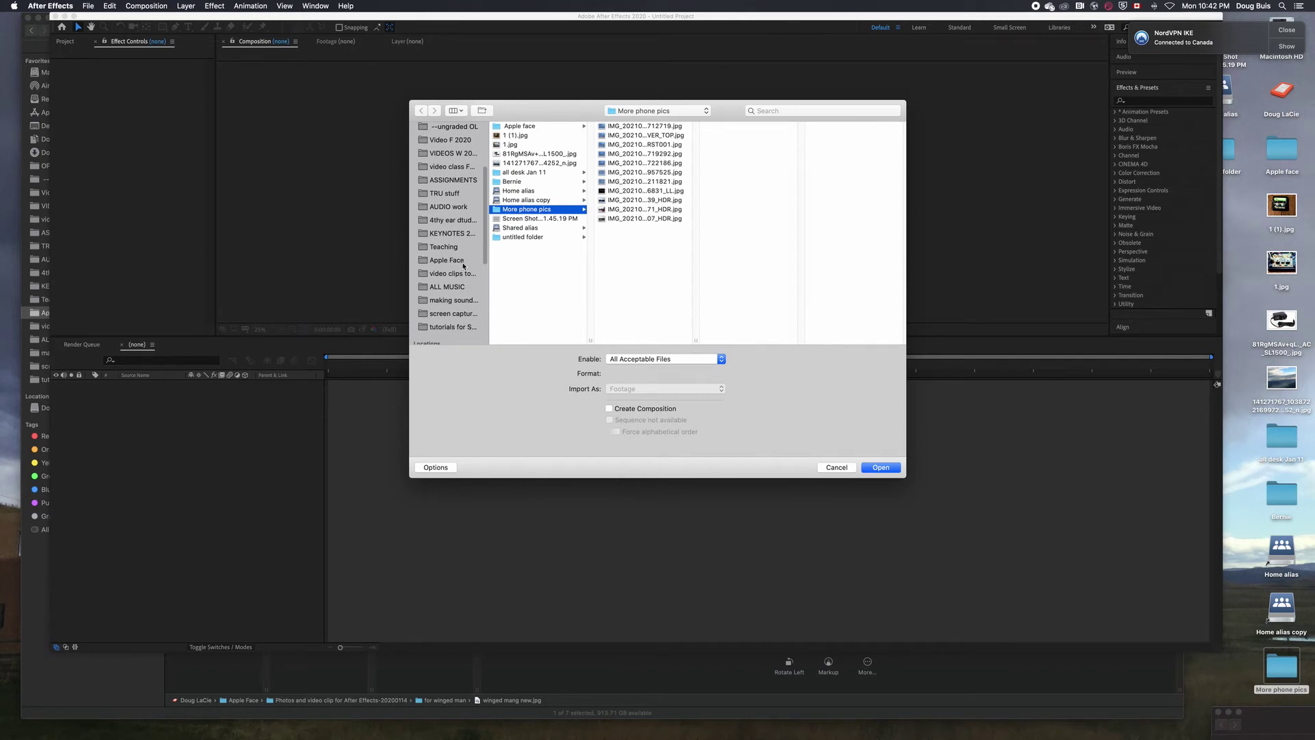
{"action": "left_click", "coordinate": [463, 263]}
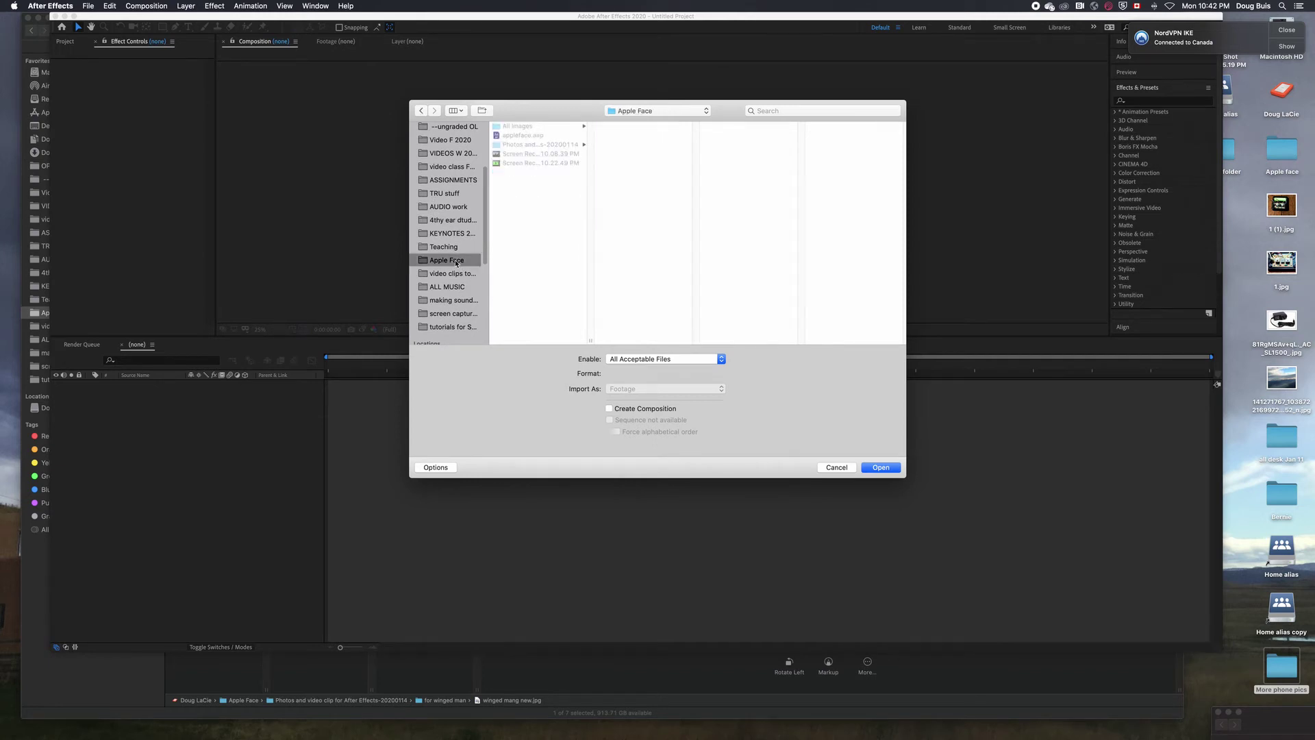
{"action": "left_click", "coordinate": [514, 128]}
{"action": "left_click", "coordinate": [548, 145]}
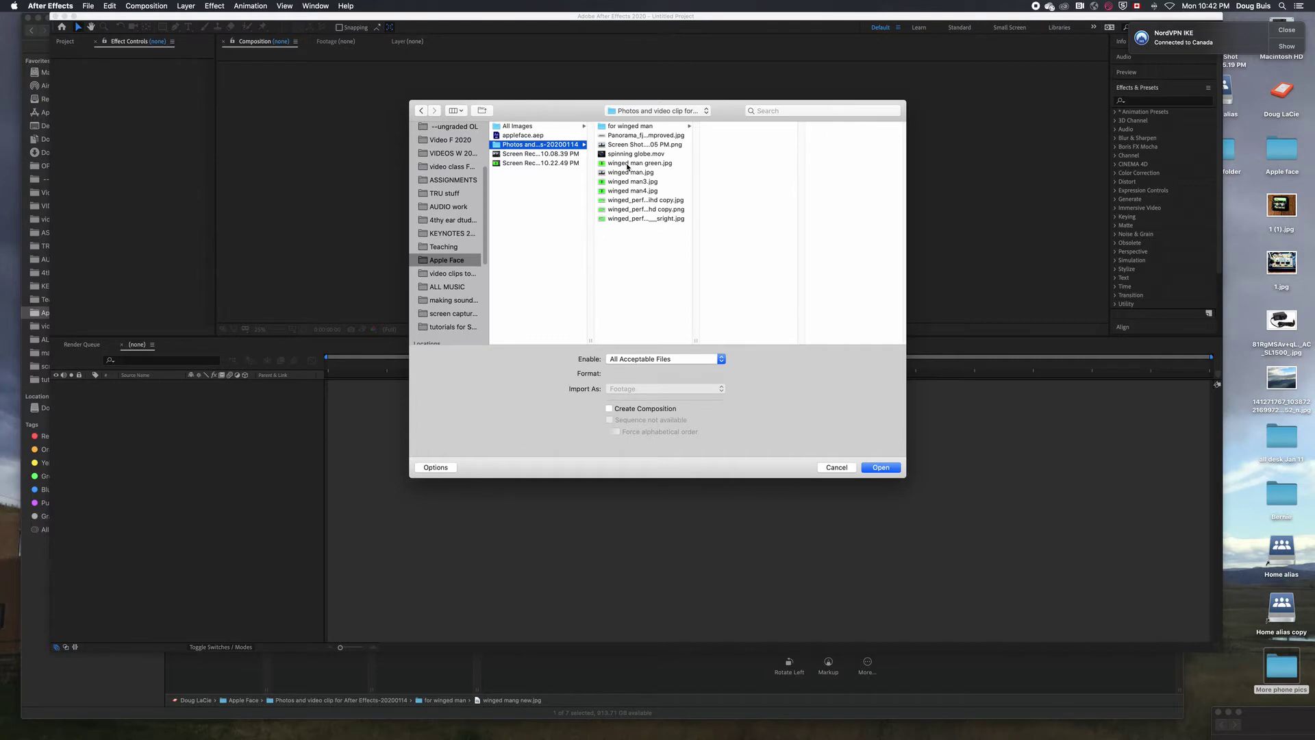
{"action": "left_click", "coordinate": [628, 165]}
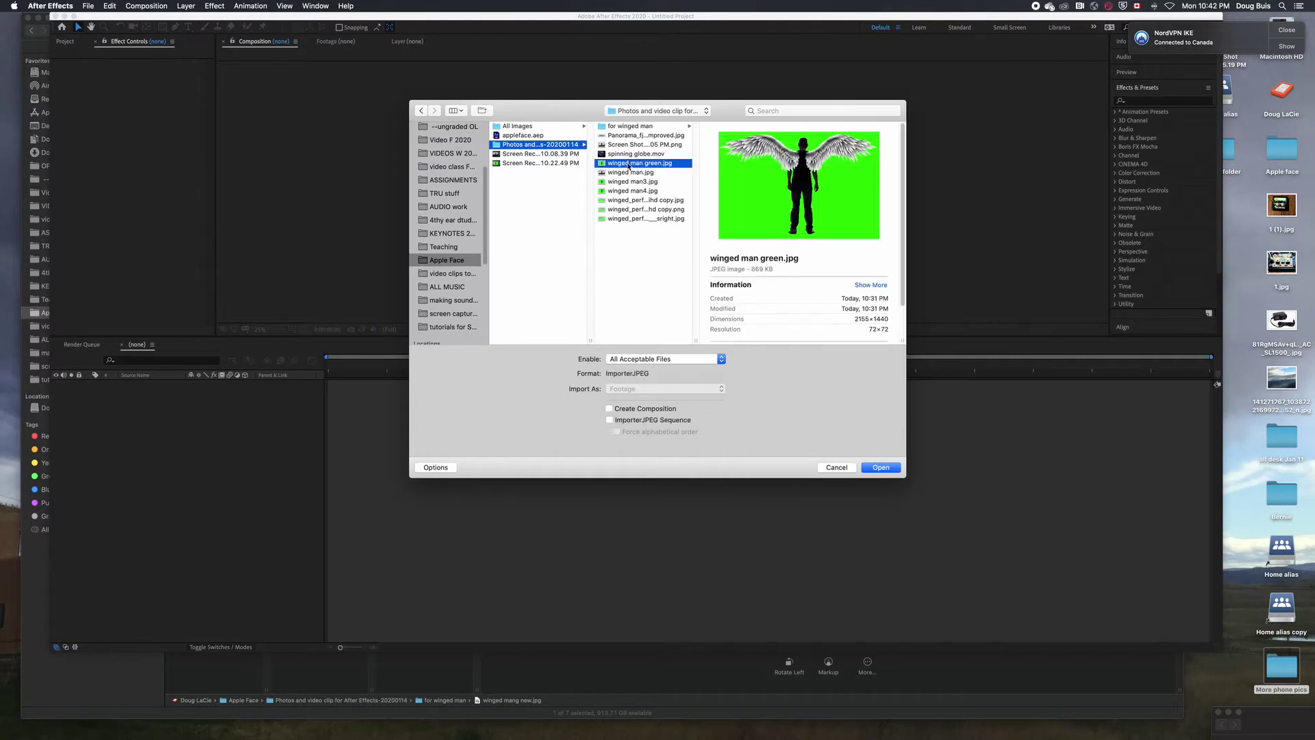
{"action": "left_click", "coordinate": [883, 469]}
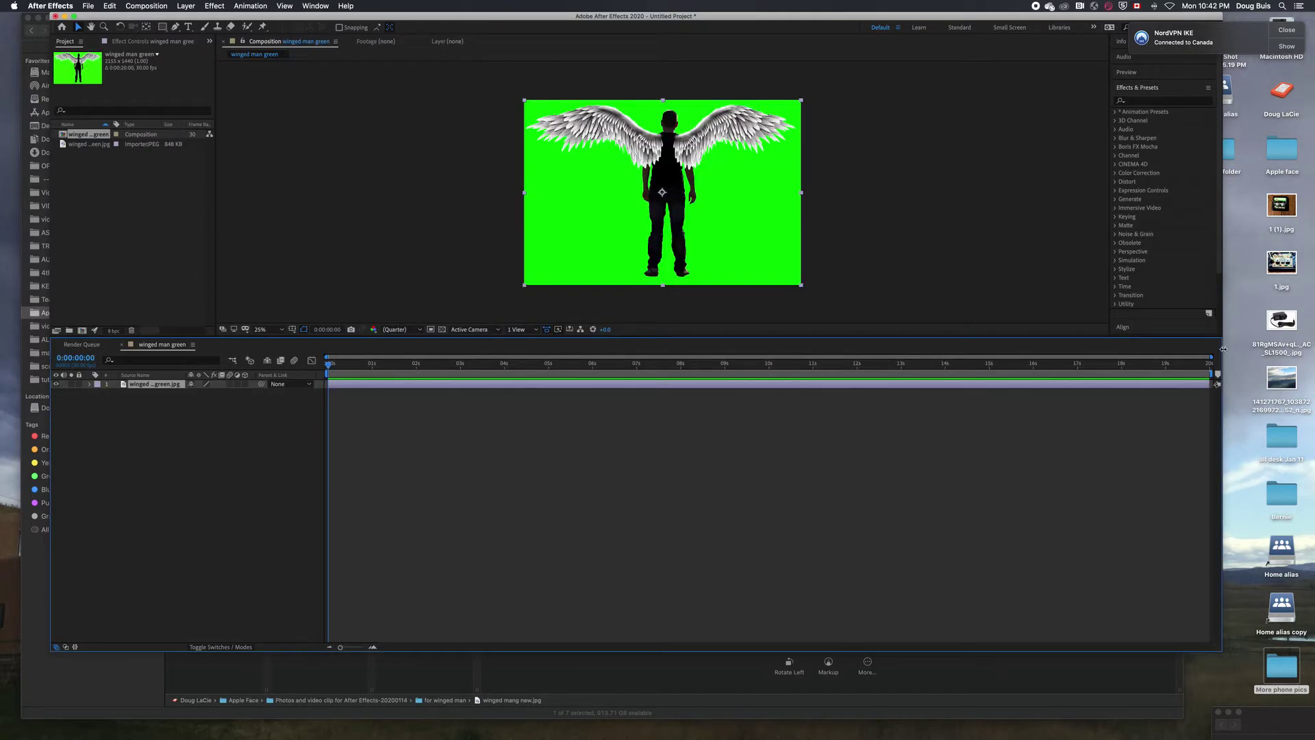
Step: Enlarge the After Effects window, check the winged man green items, and bring Finder forward
{"action": "left_click_drag", "start_coordinate": [1222, 652], "coordinate": [1296, 739]}
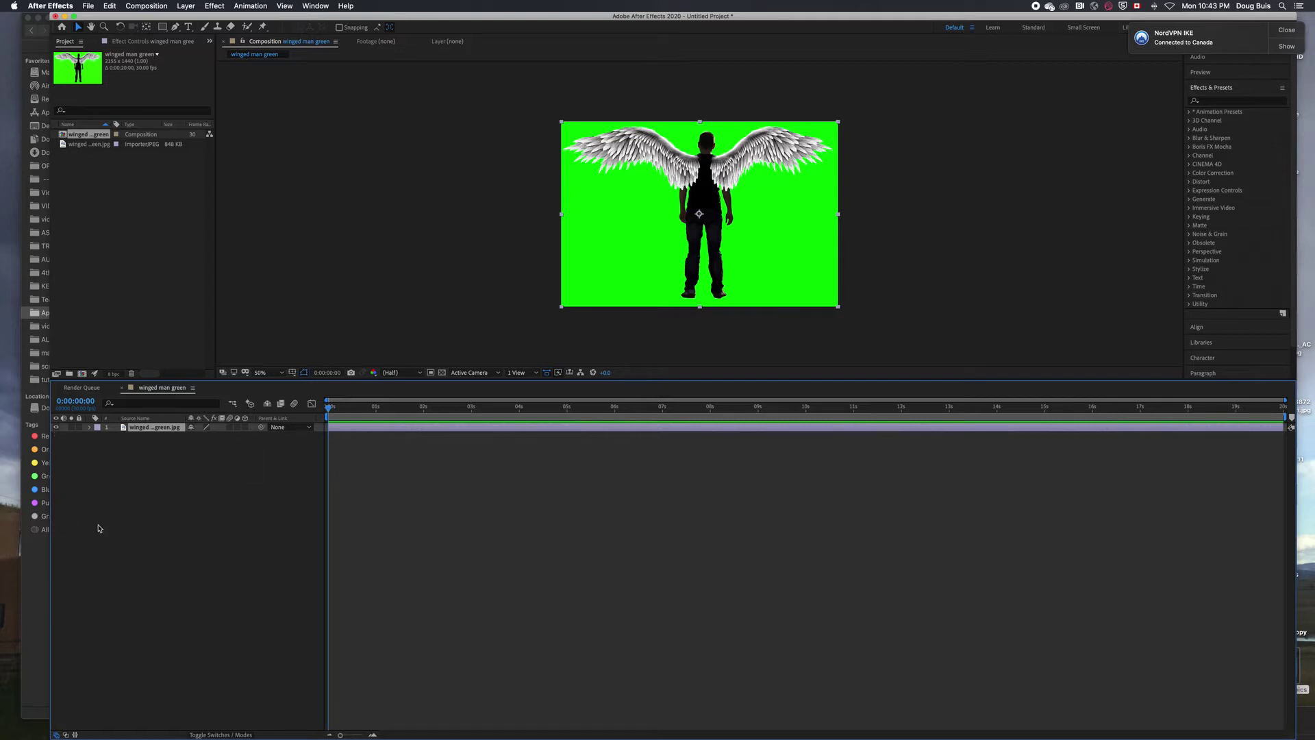
{"action": "left_click", "coordinate": [110, 213]}
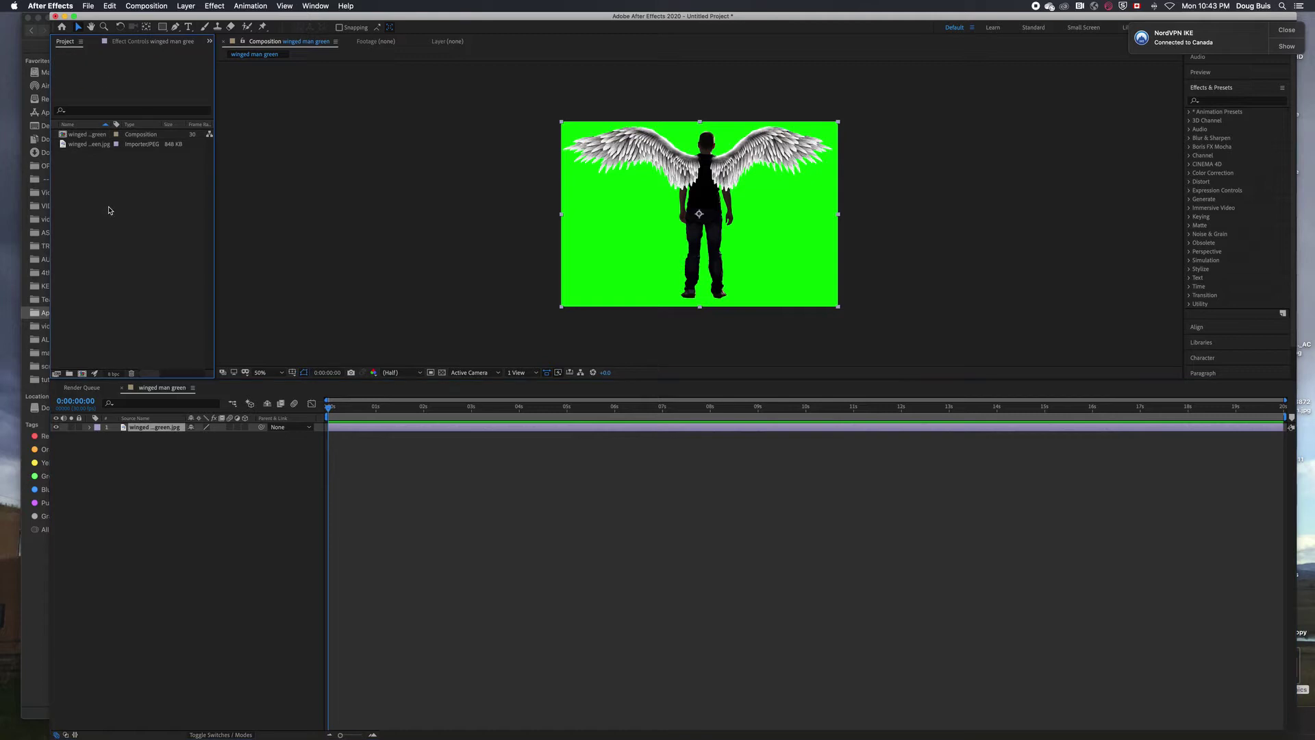
{"action": "left_click", "coordinate": [84, 135]}
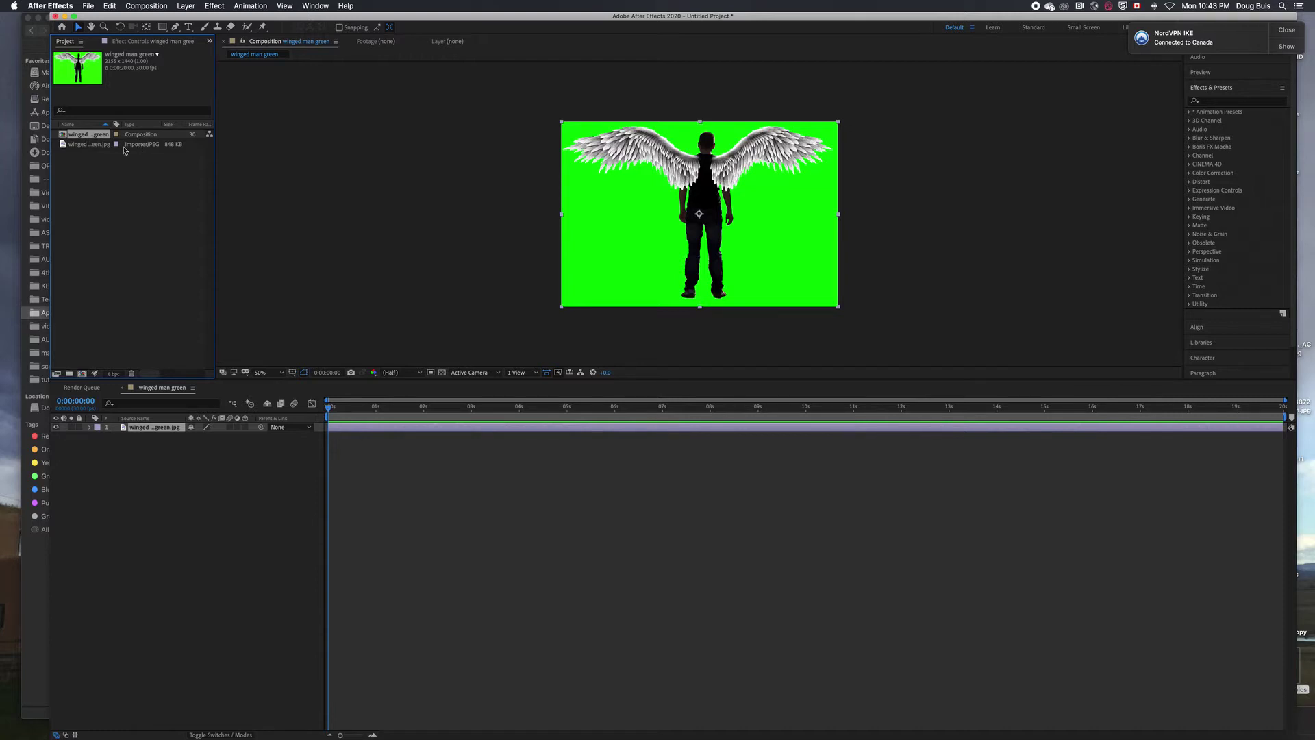
{"action": "left_click", "coordinate": [89, 144]}
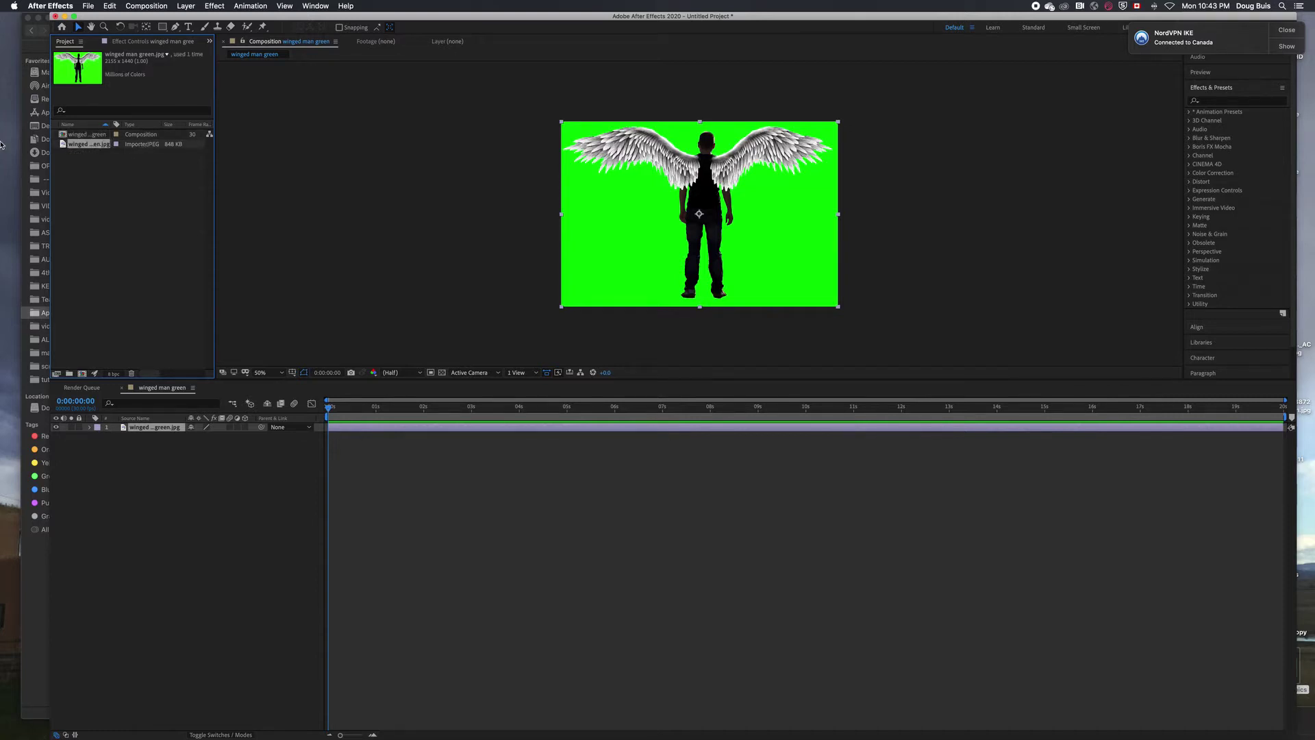
{"action": "mouse_move", "coordinate": [2, 144]}
{"action": "left_click", "coordinate": [35, 132]}
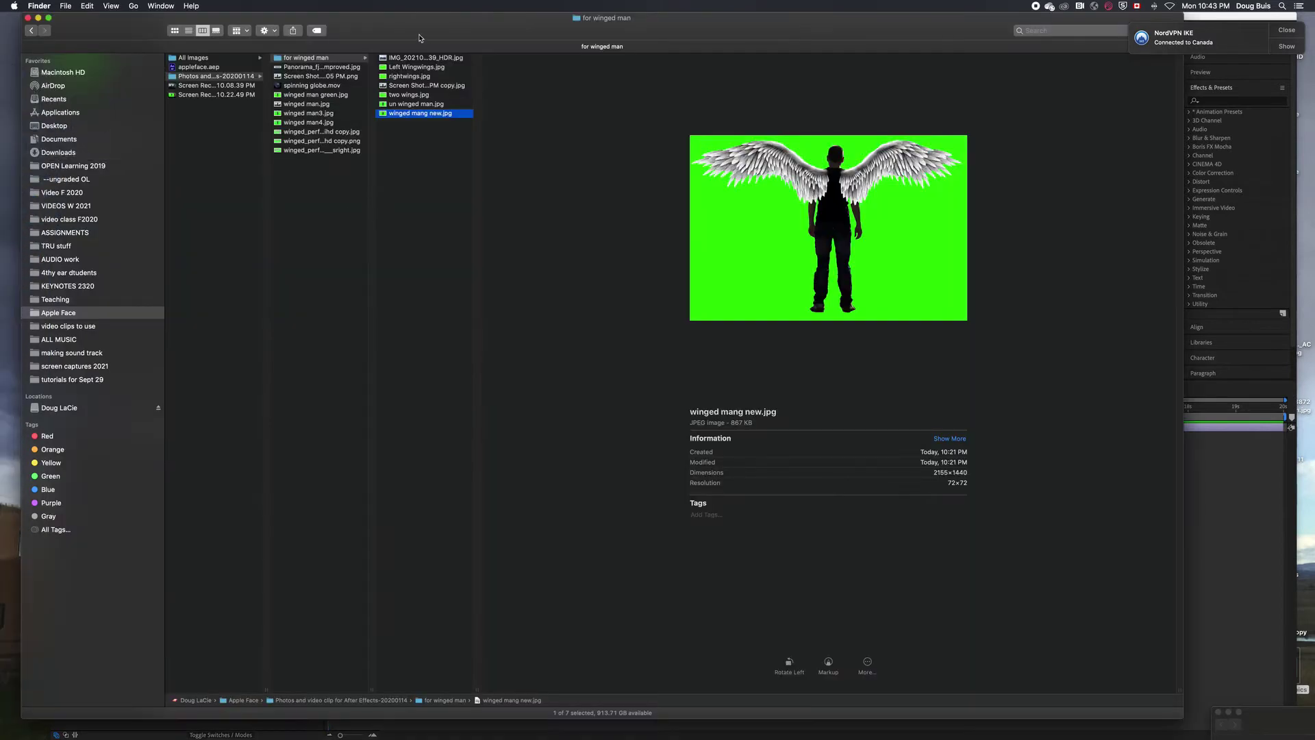
Step: Import the IMG HDR snowy landscape photo from Finder into the Project panel
{"action": "left_click_drag", "start_coordinate": [421, 38], "coordinate": [693, 94]}
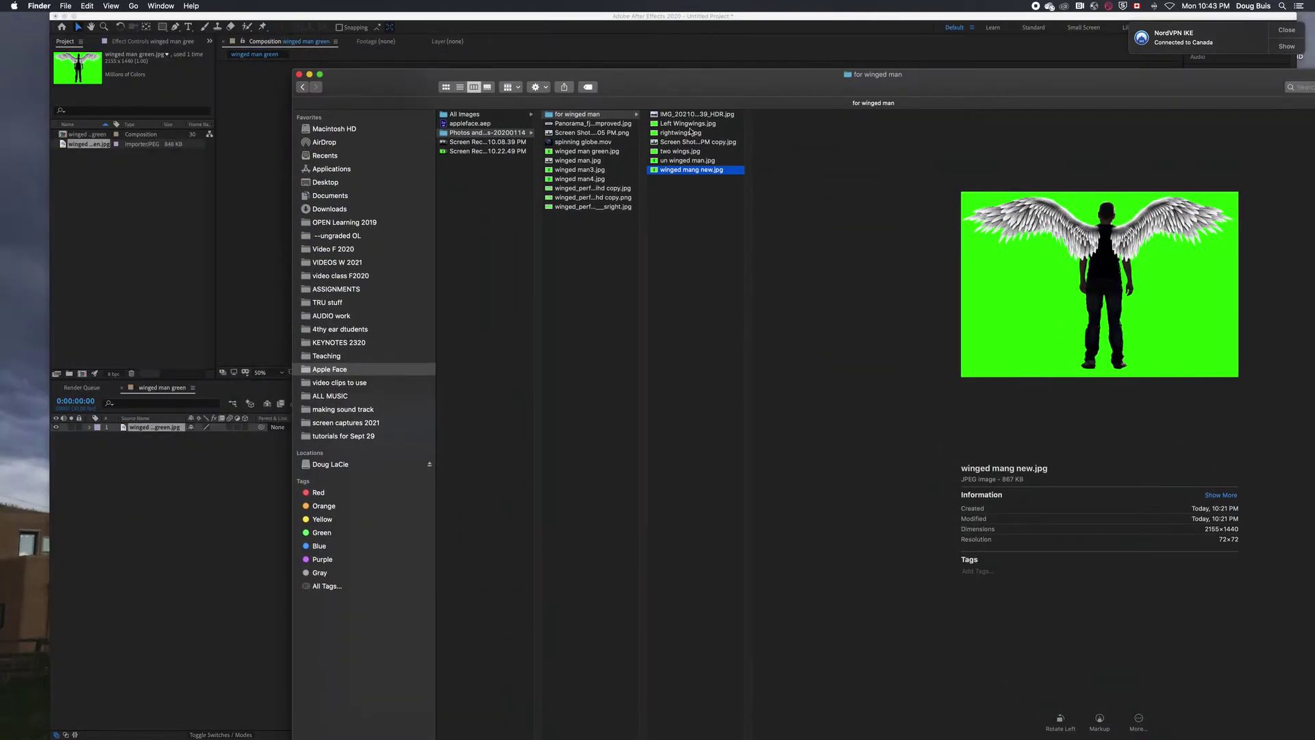
{"action": "left_click", "coordinate": [685, 116]}
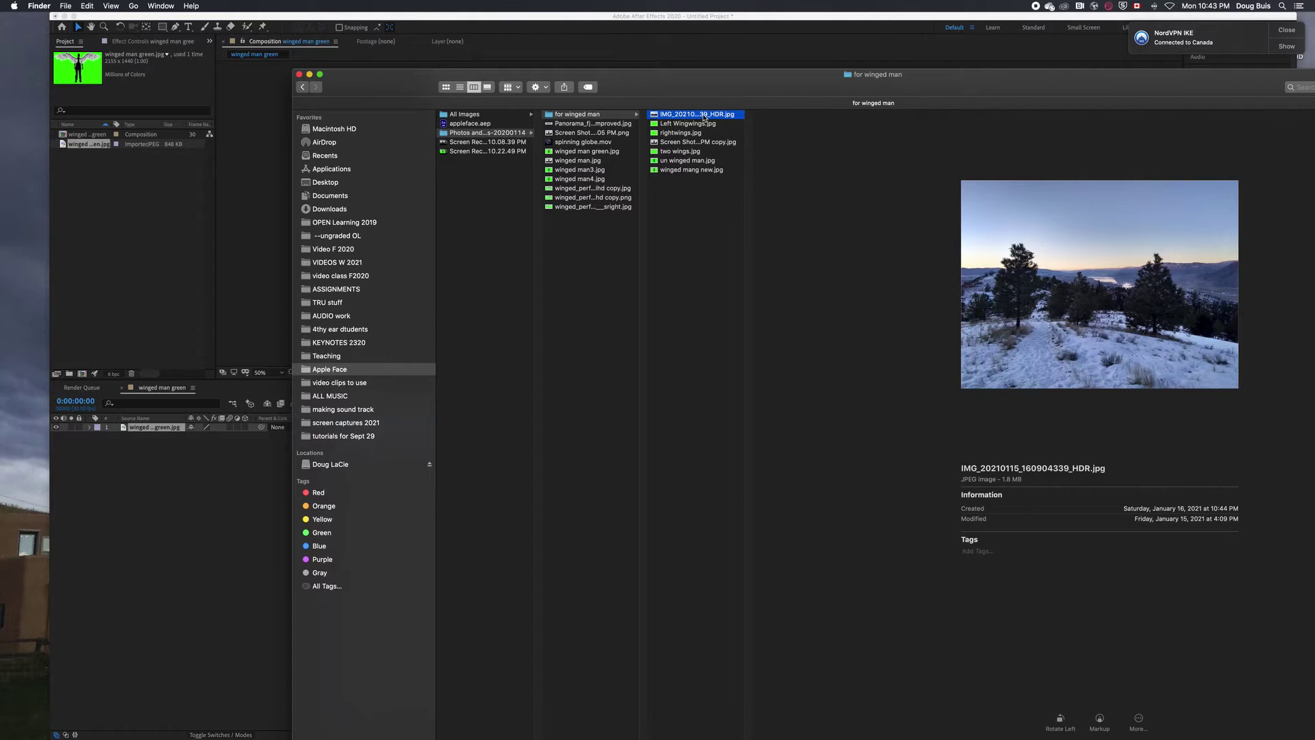
{"action": "left_click_drag", "start_coordinate": [704, 116], "coordinate": [132, 199]}
Step: Import the six green-screen images, Left Wingwings.jpg through winged mang new.jpg, into the project
{"action": "key", "text": "super+Tab"}
{"action": "left_click", "coordinate": [696, 124]}
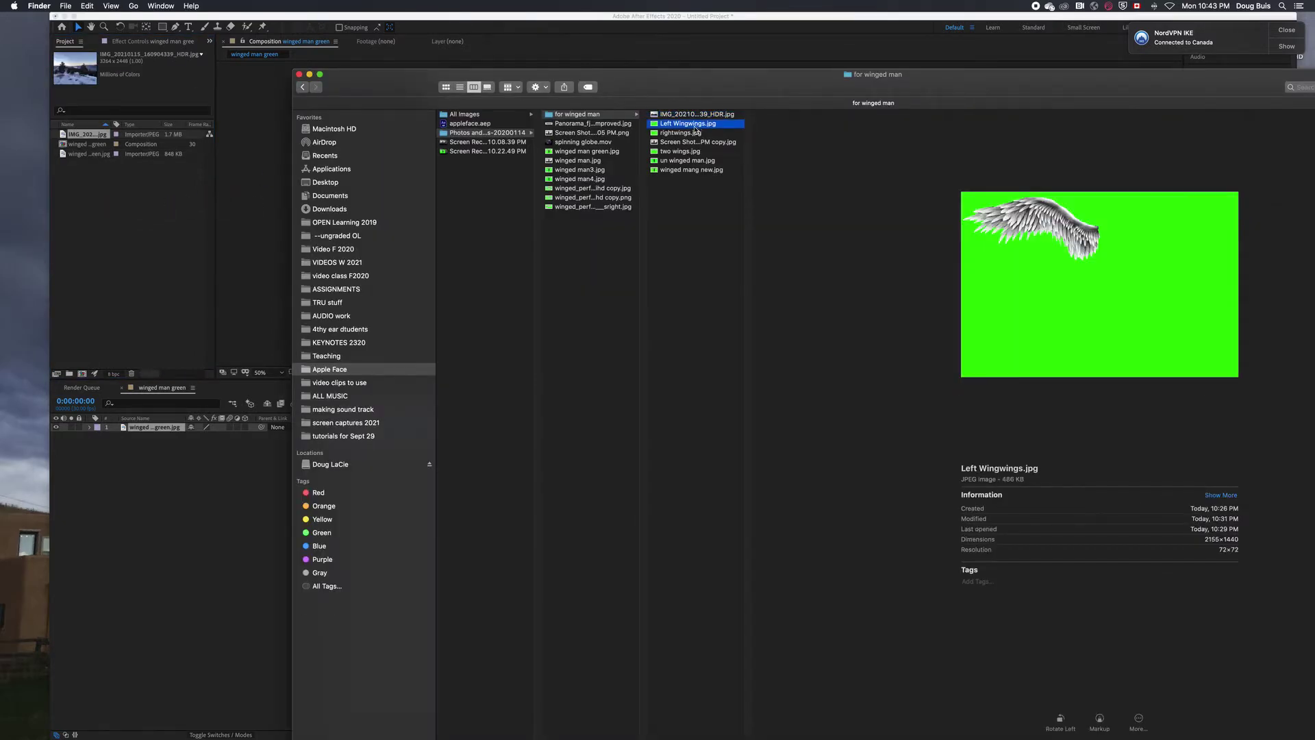
{"action": "left_click", "coordinate": [691, 132], "text": "shift"}
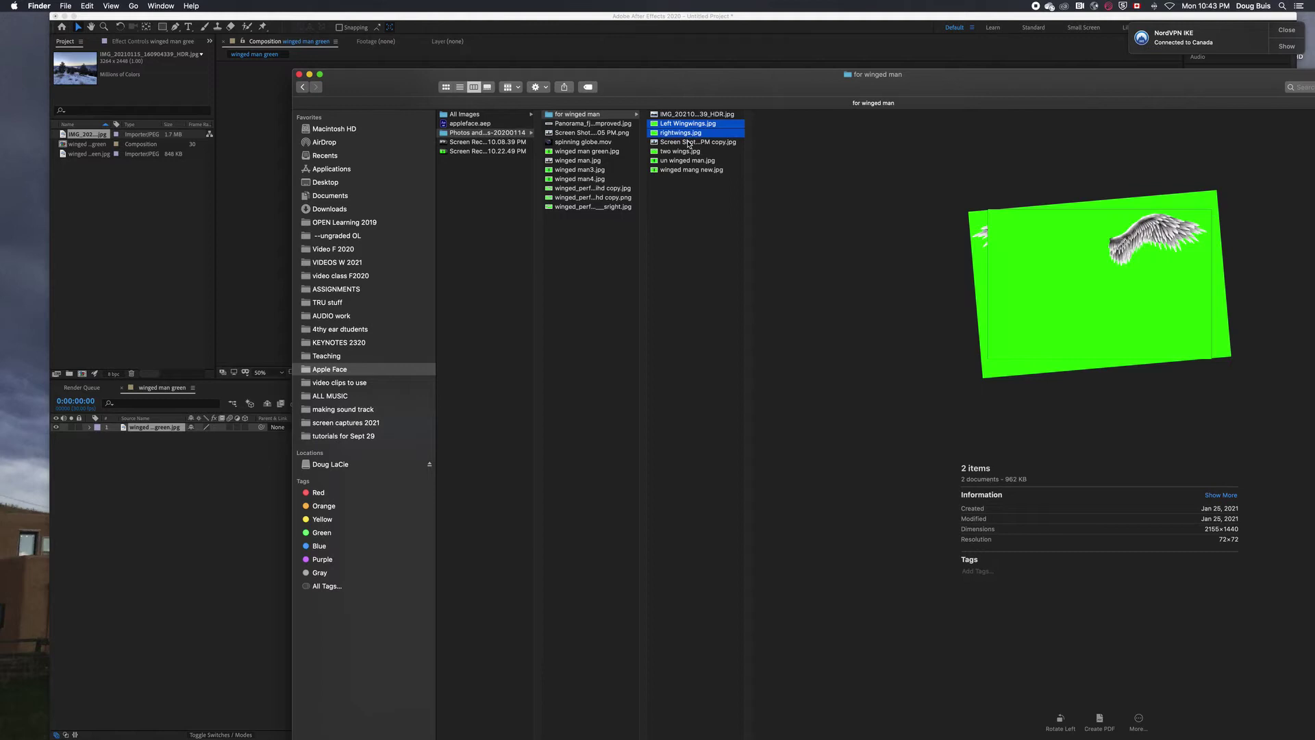
{"action": "left_click", "coordinate": [688, 142], "text": "shift"}
{"action": "left_click", "coordinate": [682, 151], "text": "shift"}
{"action": "left_click", "coordinate": [687, 170], "text": "shift"}
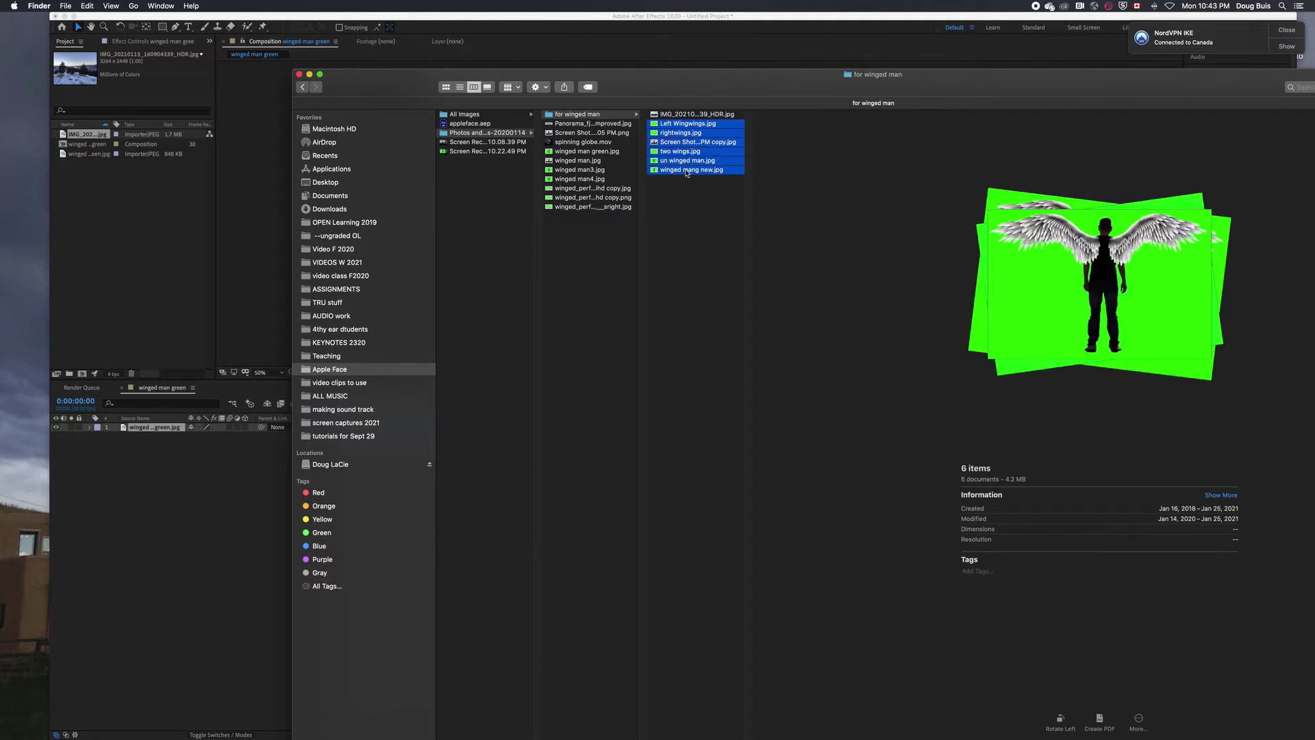
{"action": "left_click_drag", "start_coordinate": [691, 132], "coordinate": [144, 213]}
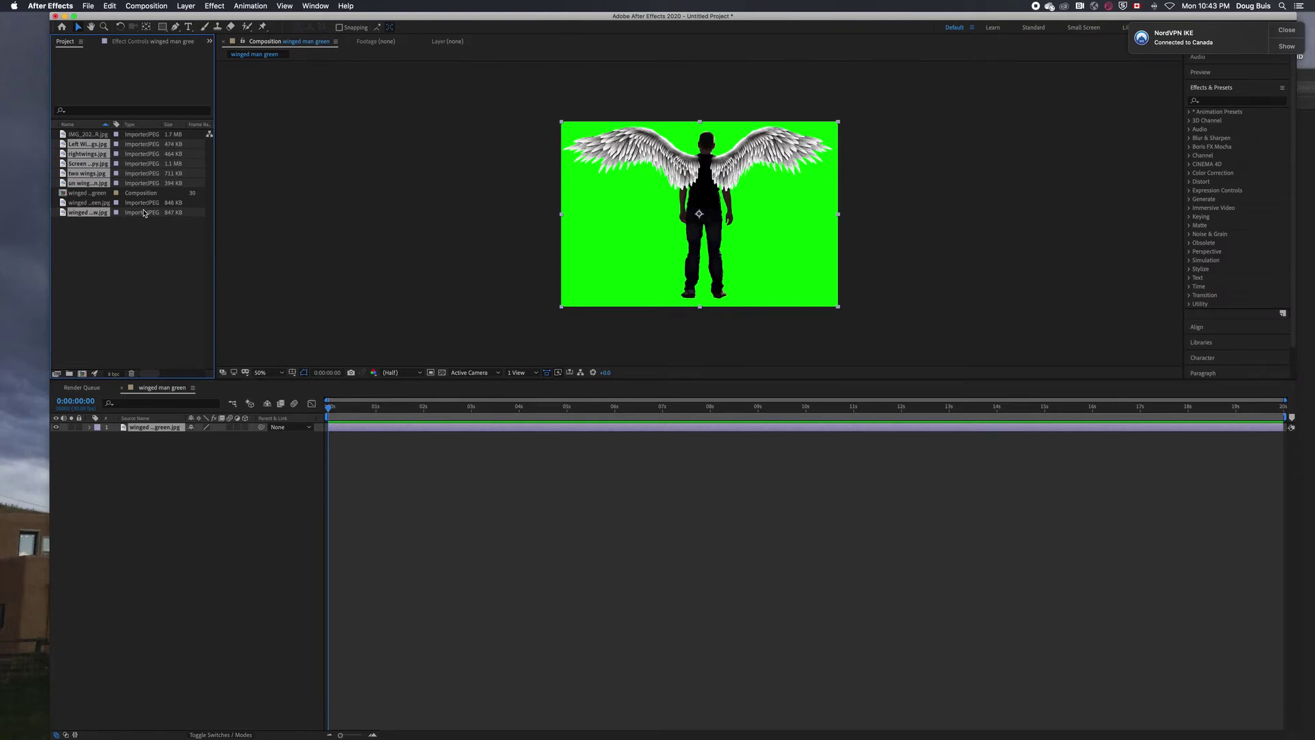
Step: Set the viewer magnification to Fit and delete the winged man green.jpg layer
{"action": "left_click", "coordinate": [282, 375]}
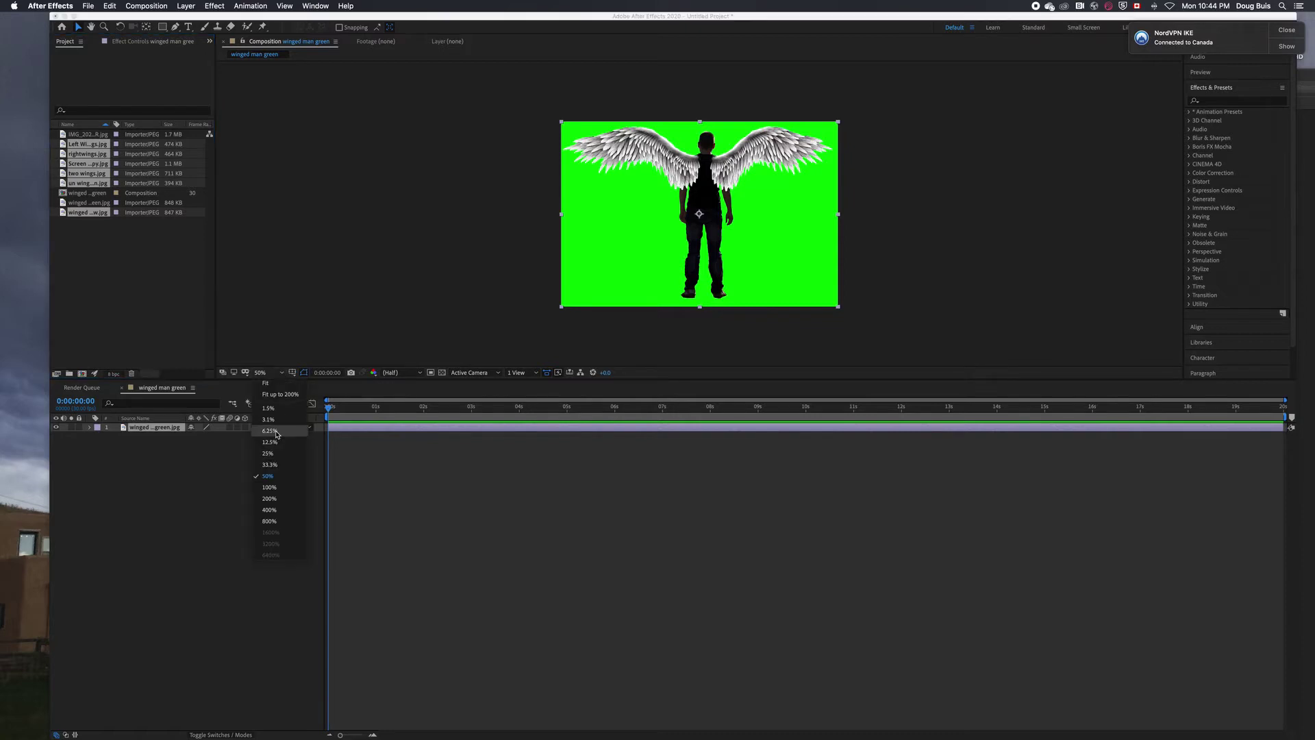
{"action": "left_click", "coordinate": [270, 384]}
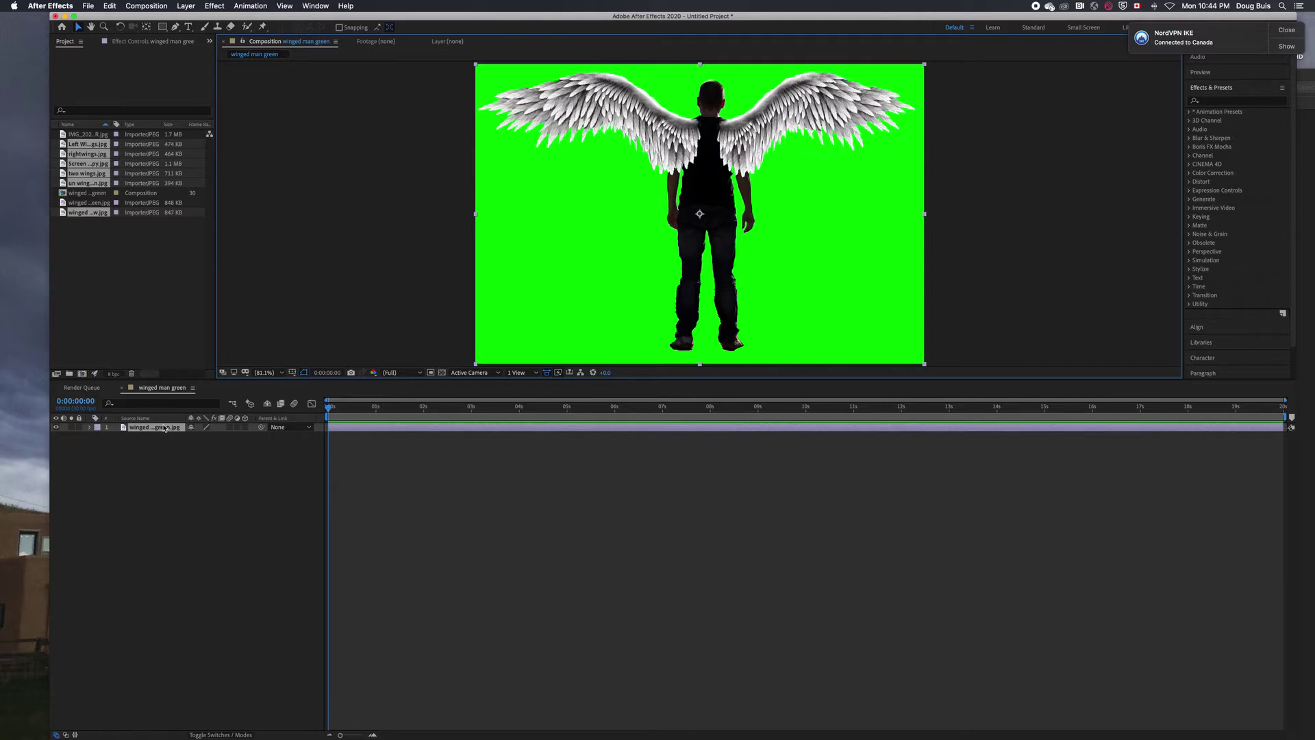
{"action": "left_click", "coordinate": [176, 316]}
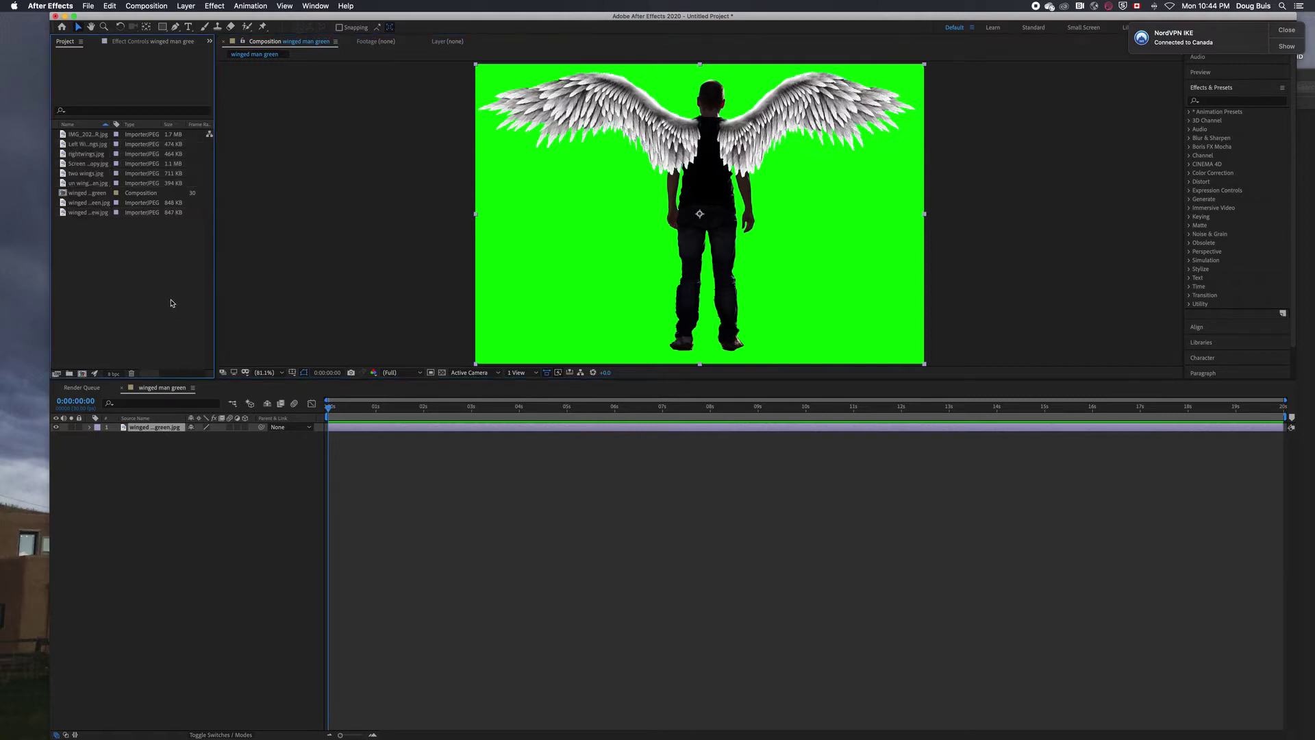
{"action": "left_click", "coordinate": [157, 428]}
{"action": "key", "text": "Delete"}
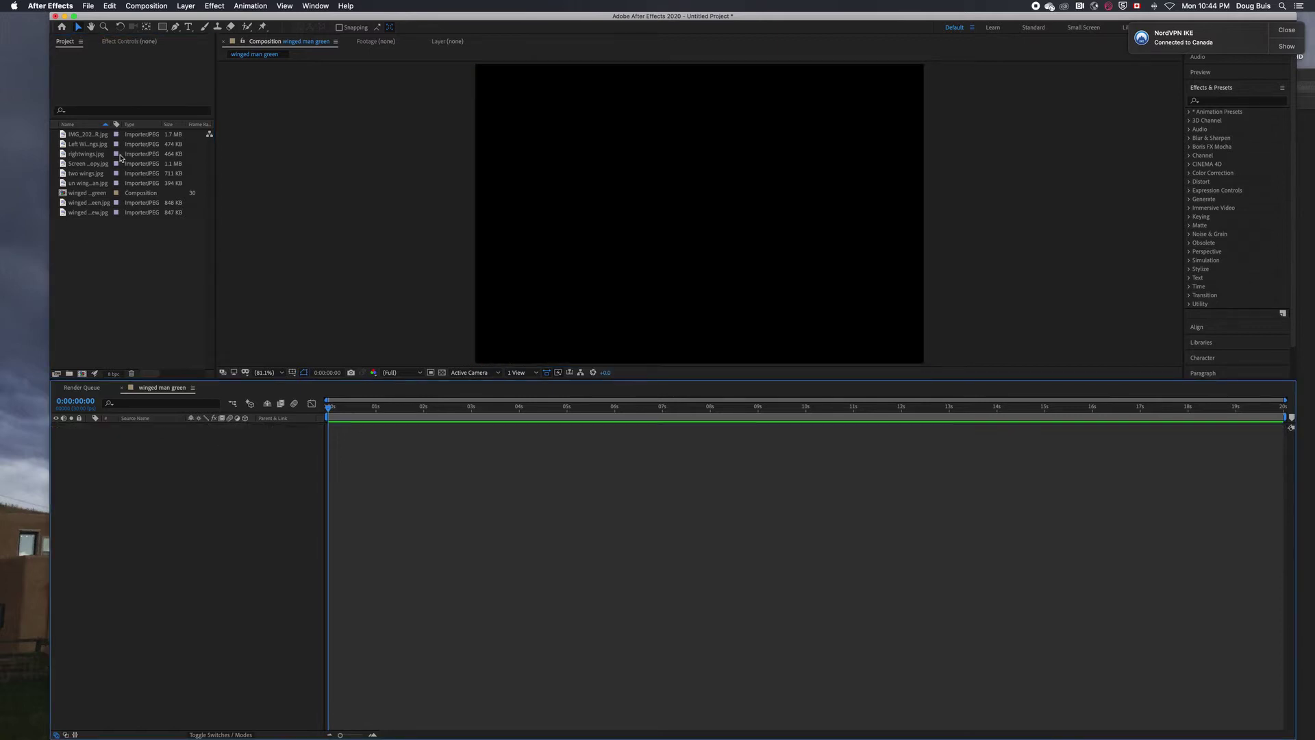
Step: Add un winged man.jpg to the composition as a layer
{"action": "left_click", "coordinate": [91, 203]}
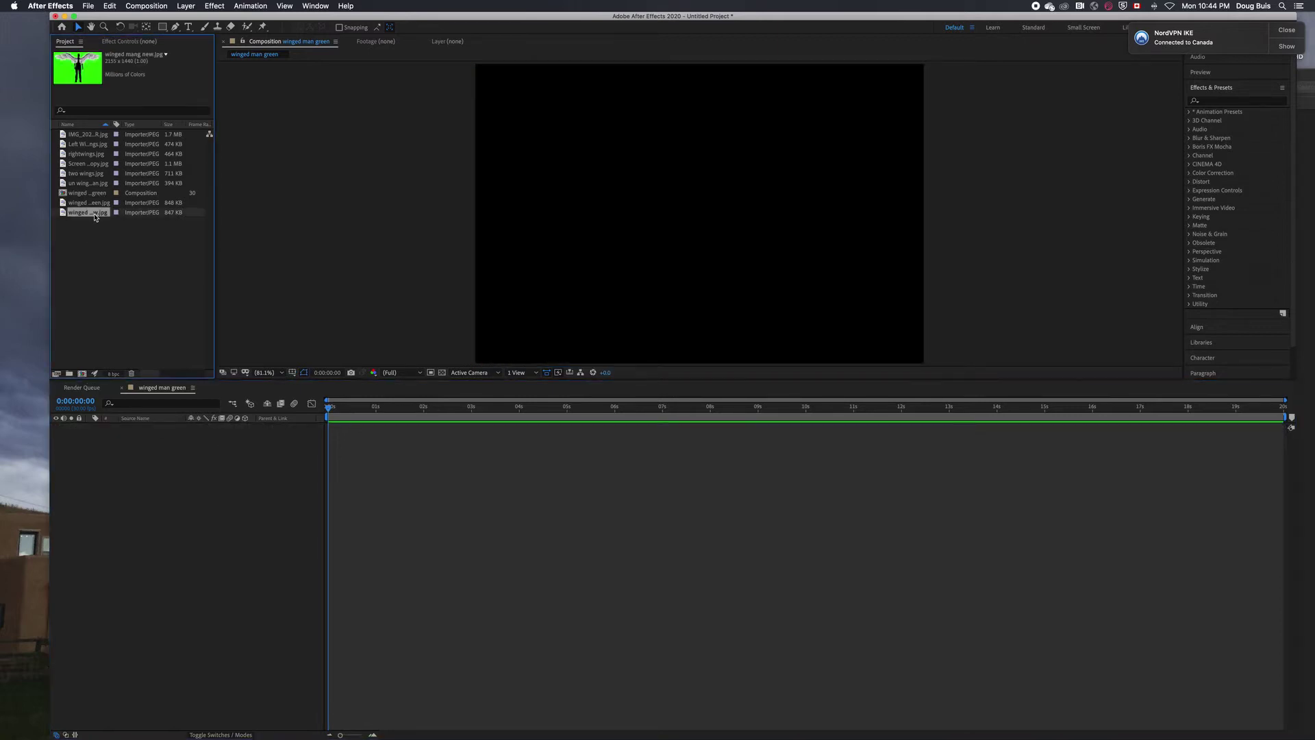
{"action": "left_click", "coordinate": [90, 183]}
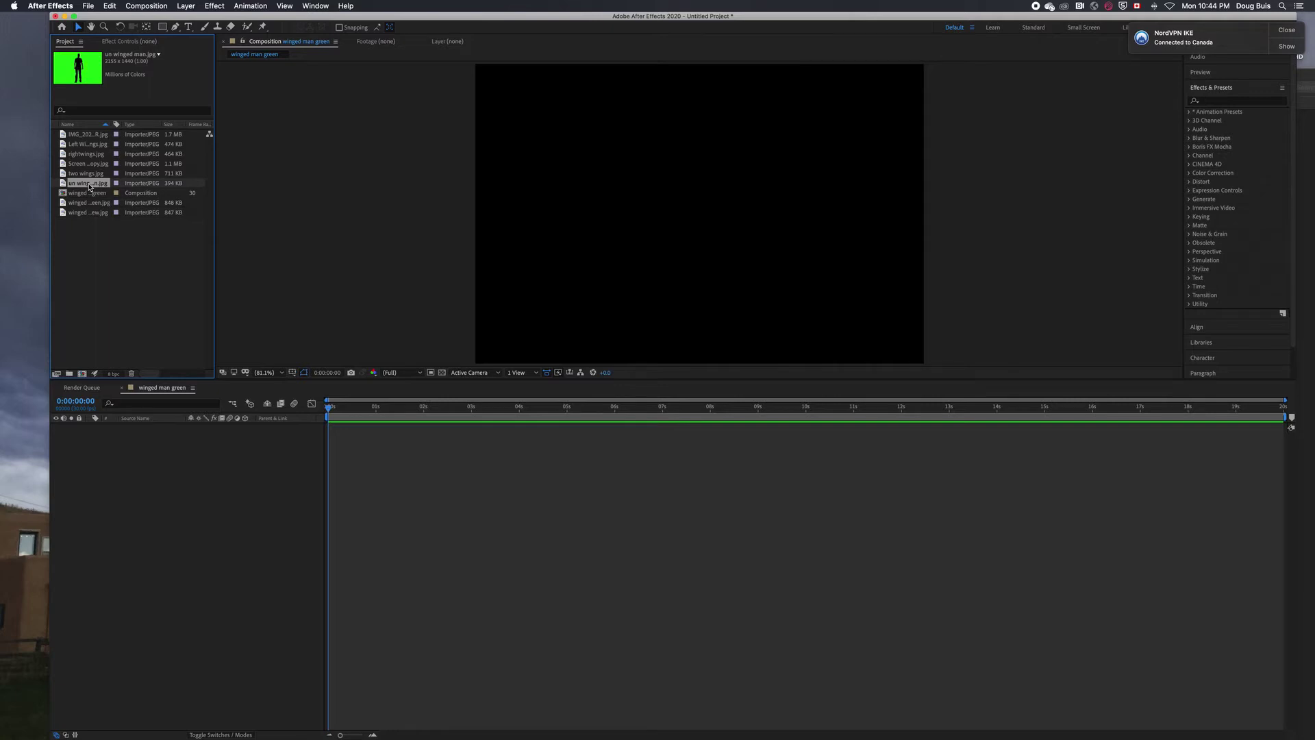
{"action": "left_click_drag", "start_coordinate": [93, 187], "coordinate": [712, 209]}
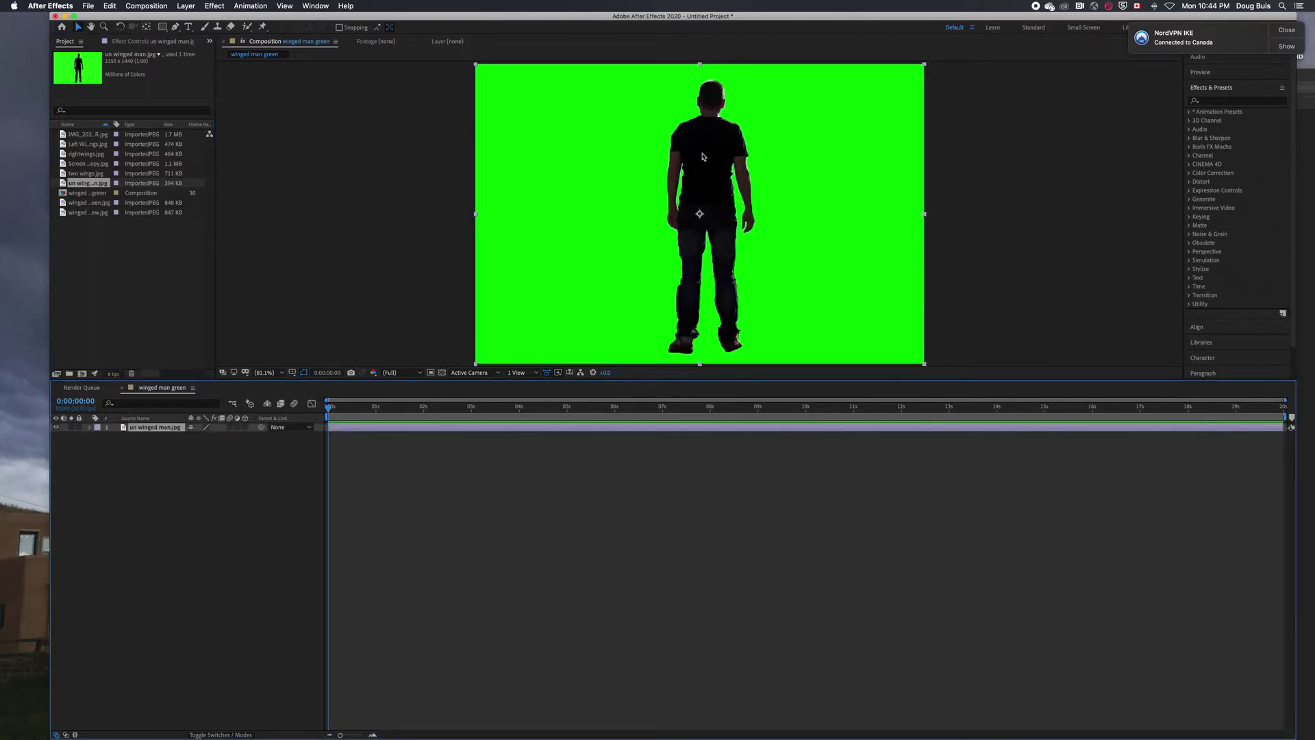
Step: Place the IMG HDR landscape photo as a layer beneath the man
{"action": "left_click", "coordinate": [99, 136]}
{"action": "left_click_drag", "start_coordinate": [96, 136], "coordinate": [161, 481]}
{"action": "left_click", "coordinate": [157, 437]}
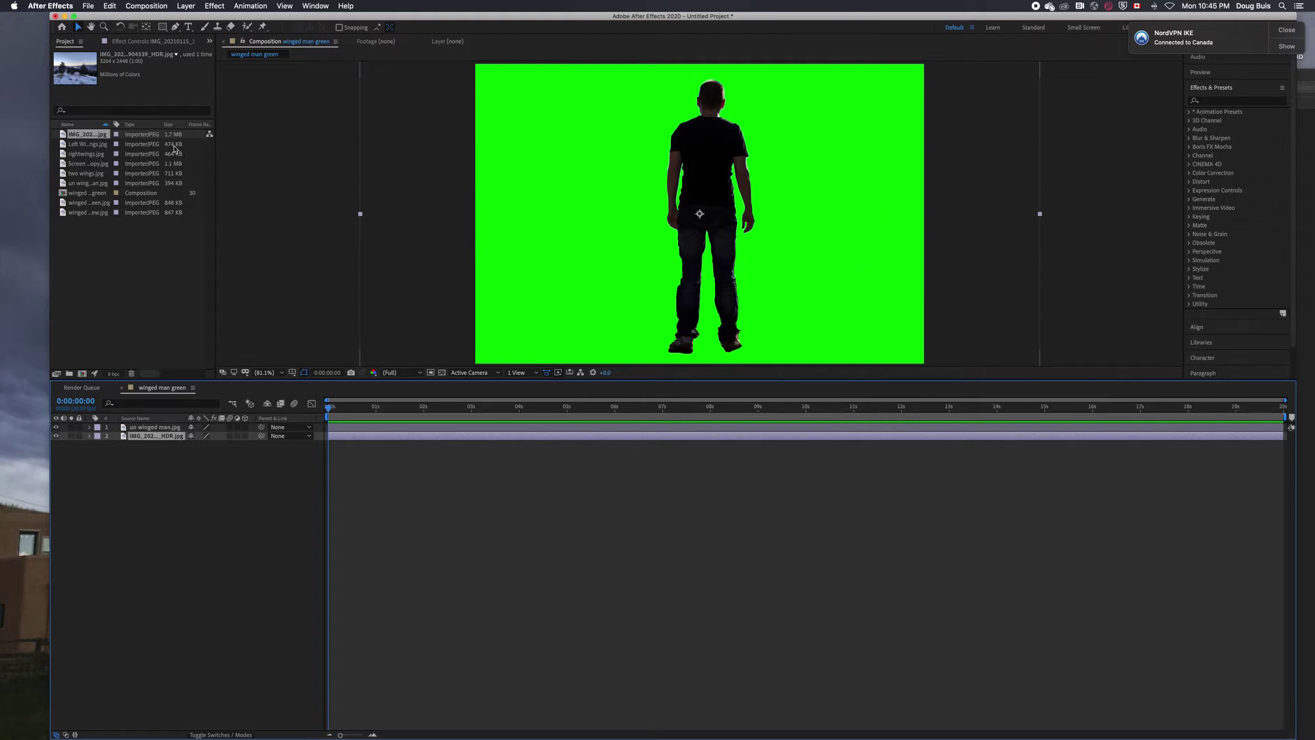
{"action": "left_click", "coordinate": [96, 145]}
Step: Add Left Wingwings.jpg and then rightwings.jpg as layers at the top of the stack
{"action": "left_click_drag", "start_coordinate": [94, 152], "coordinate": [125, 429]}
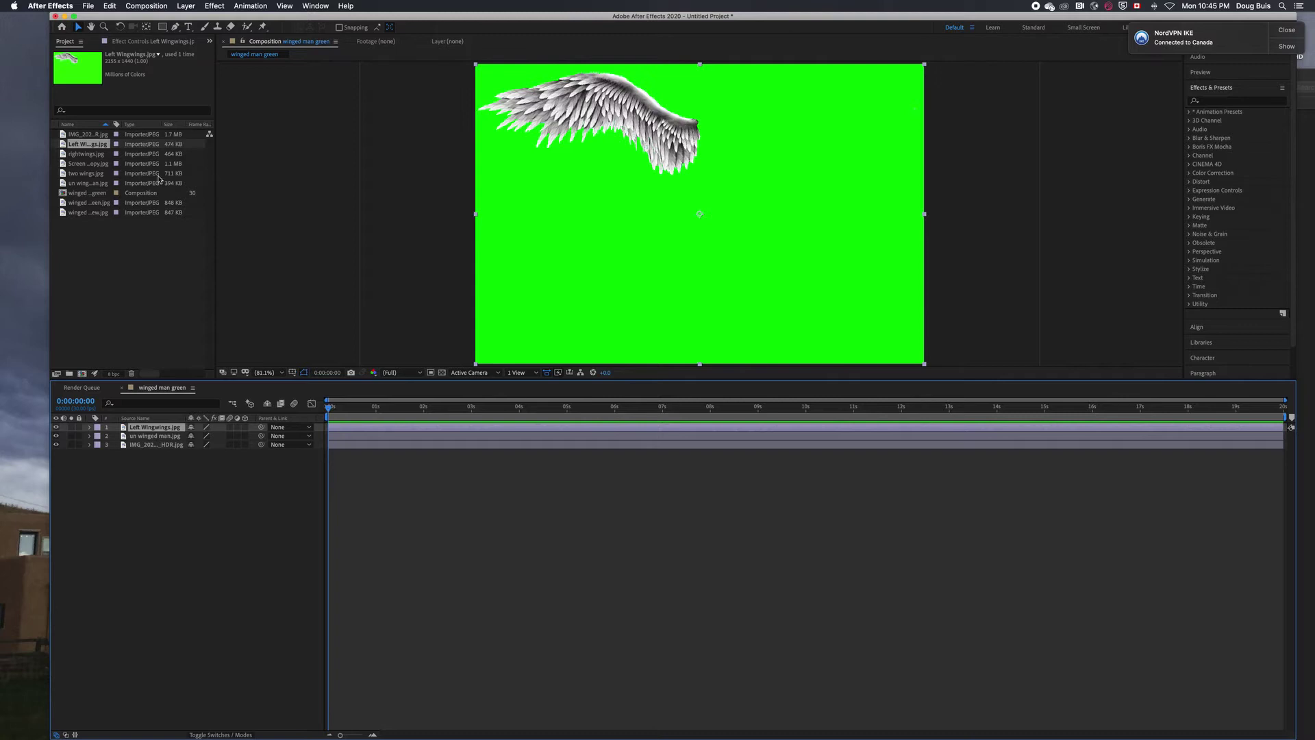
{"action": "left_click", "coordinate": [91, 155]}
{"action": "left_click_drag", "start_coordinate": [96, 162], "coordinate": [162, 426]}
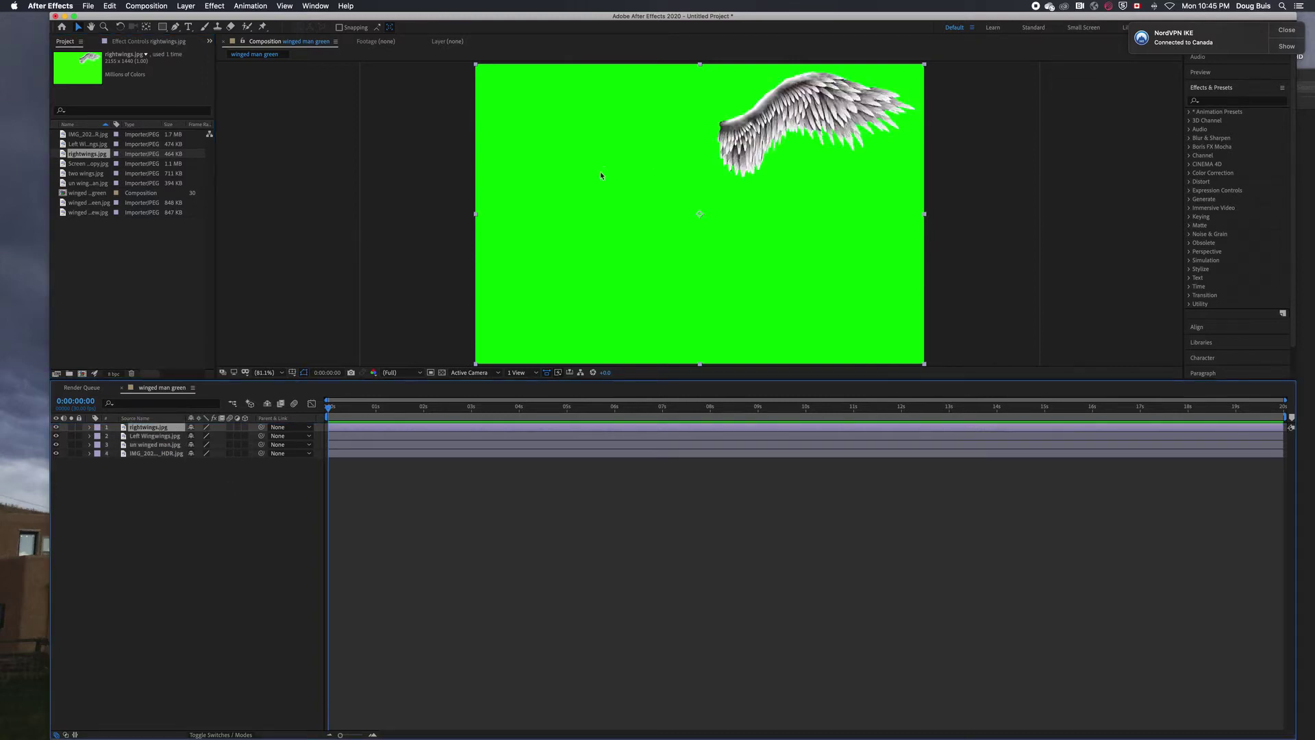
{"action": "left_click", "coordinate": [152, 453]}
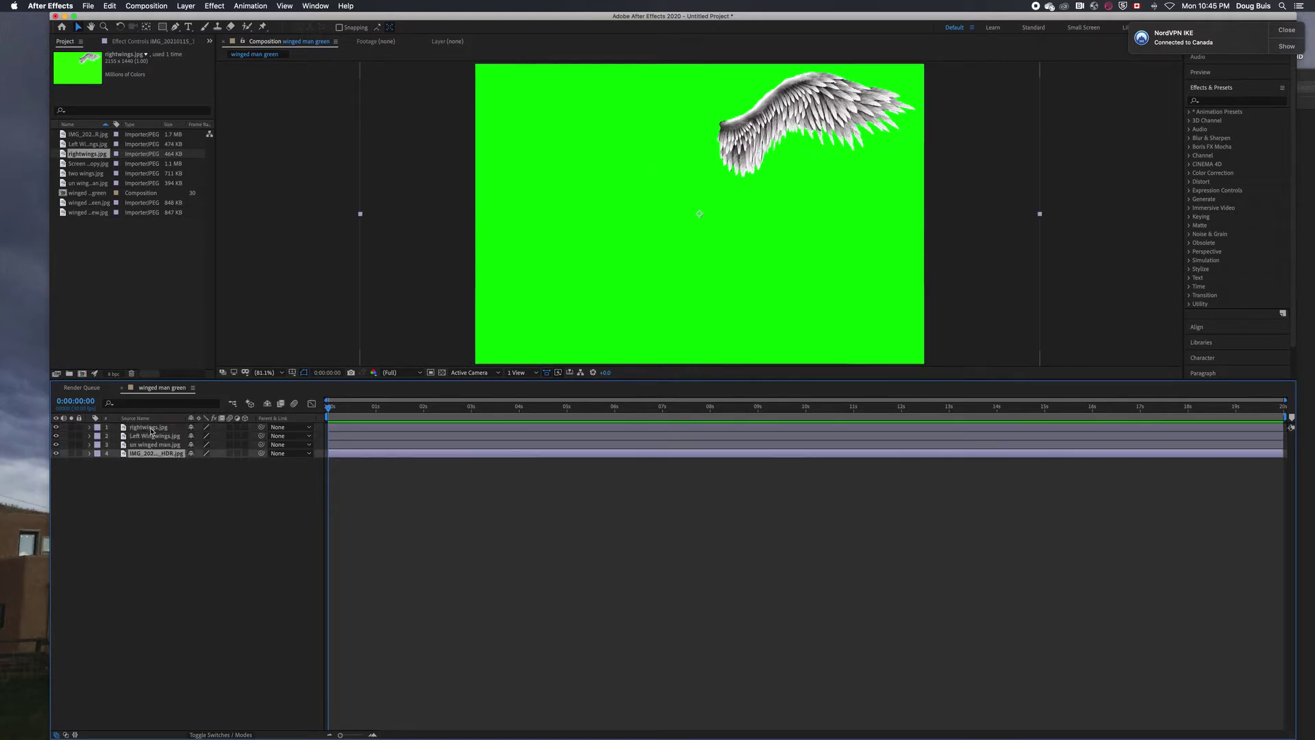
{"action": "left_click", "coordinate": [56, 429]}
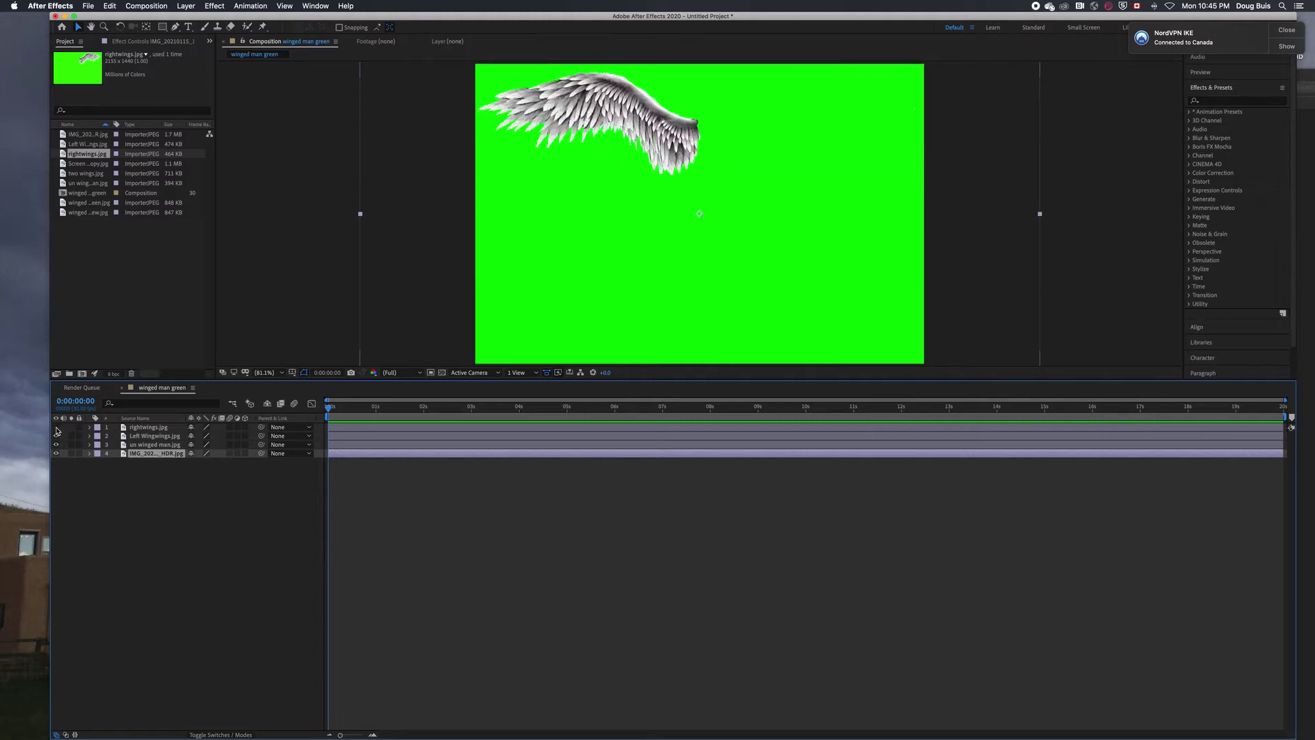
{"action": "left_click", "coordinate": [57, 428]}
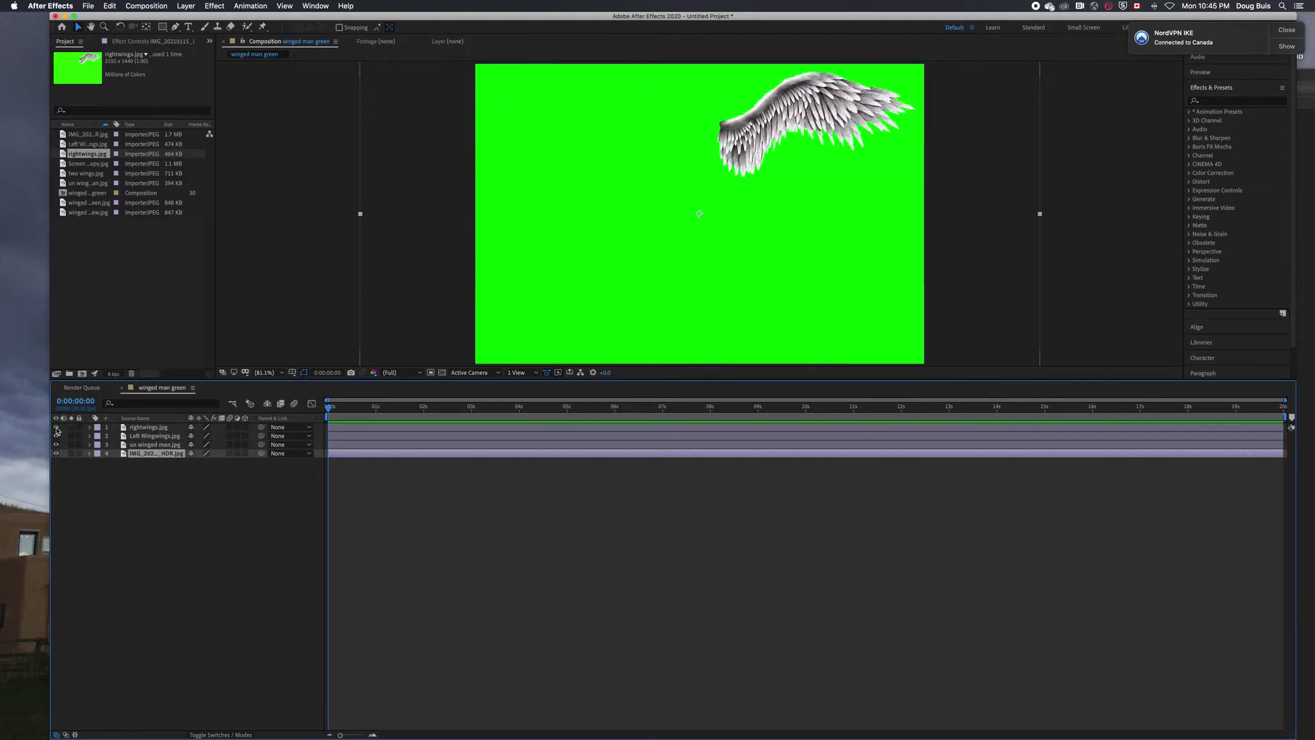
{"action": "left_click", "coordinate": [56, 437]}
{"action": "left_click", "coordinate": [57, 428]}
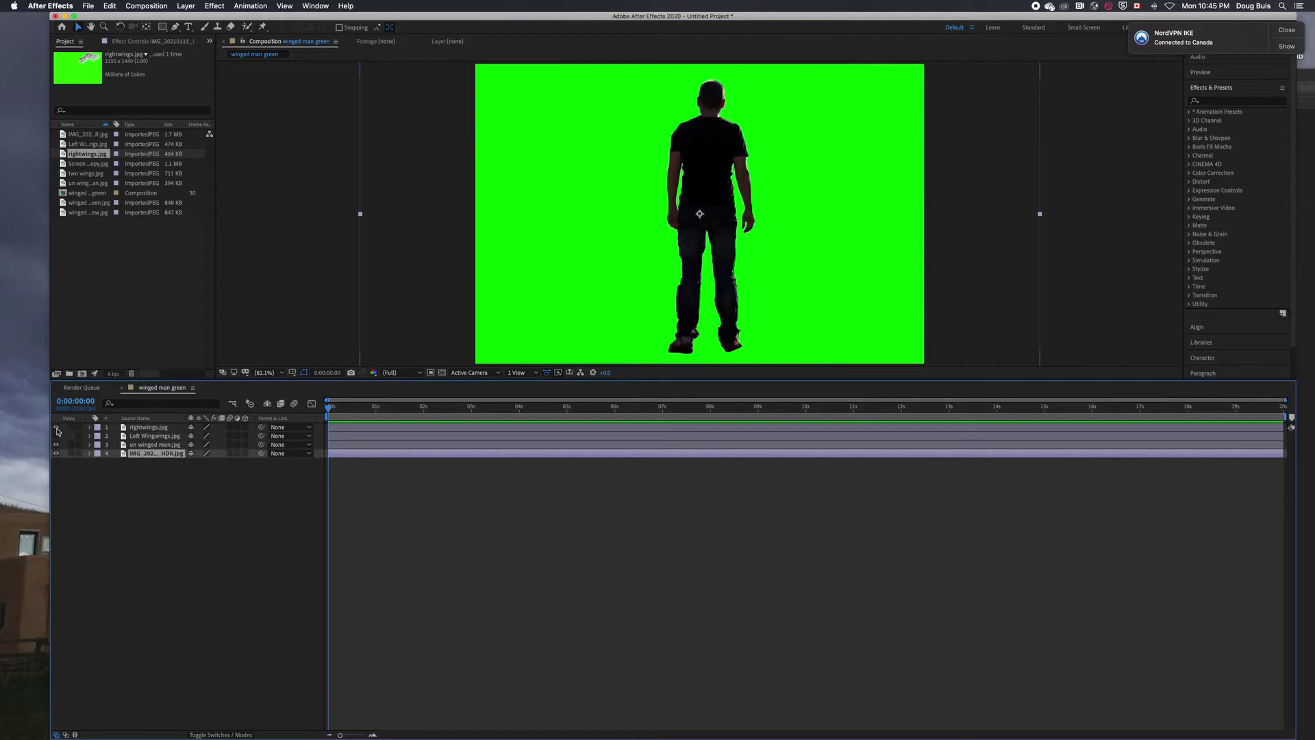
{"action": "left_click", "coordinate": [57, 428]}
{"action": "left_click", "coordinate": [57, 437]}
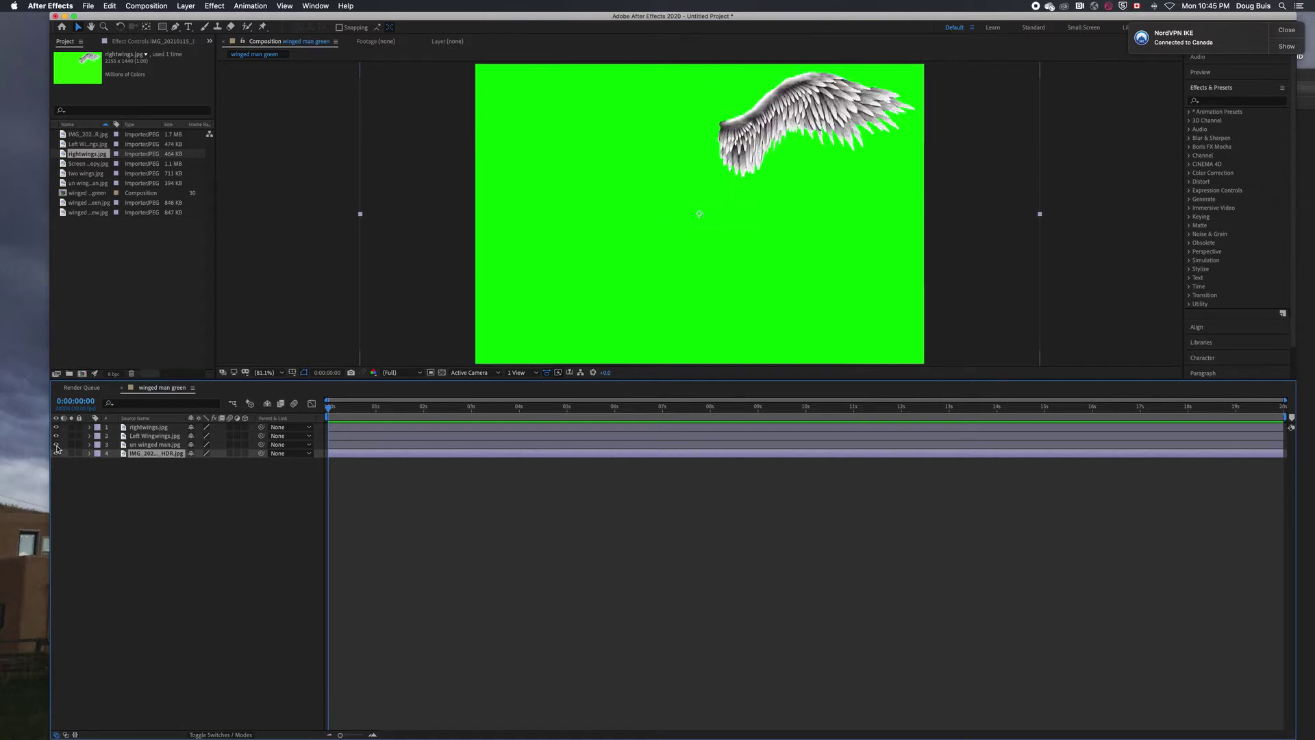
{"action": "left_click", "coordinate": [57, 436]}
{"action": "left_click", "coordinate": [57, 427]}
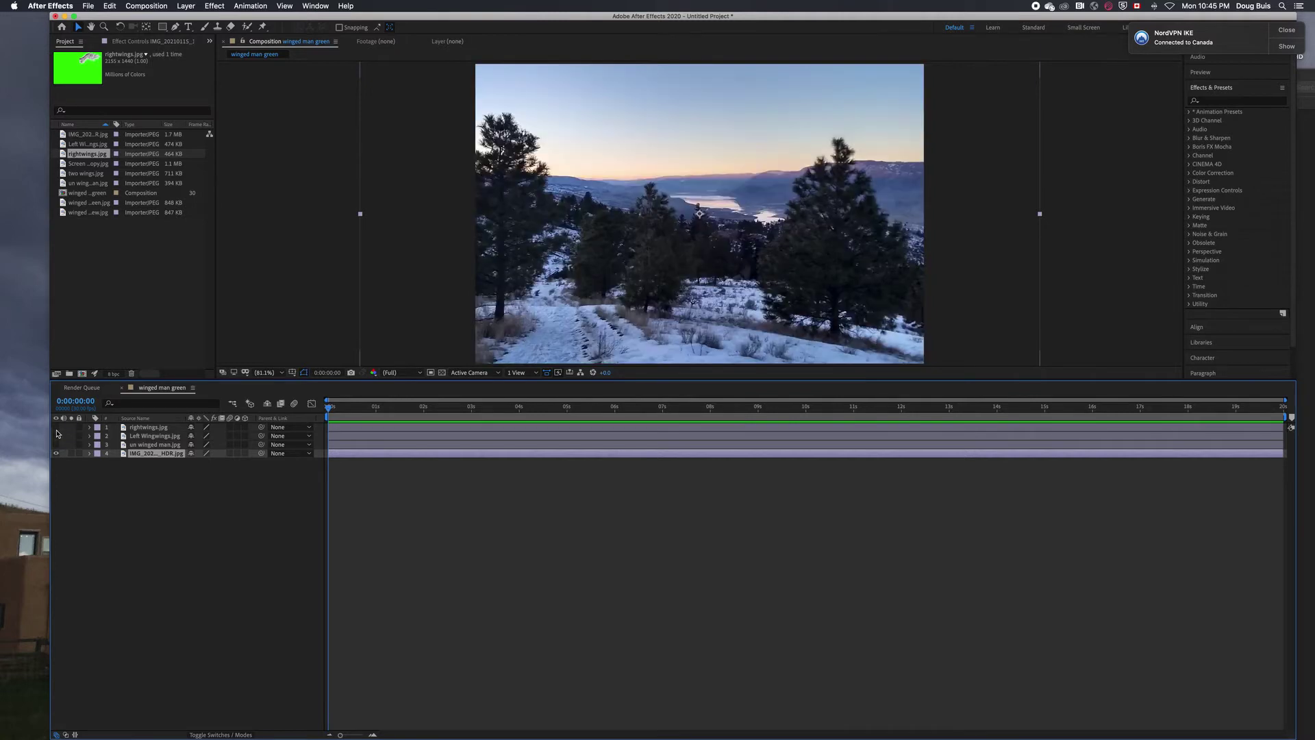
{"action": "left_click", "coordinate": [57, 445]}
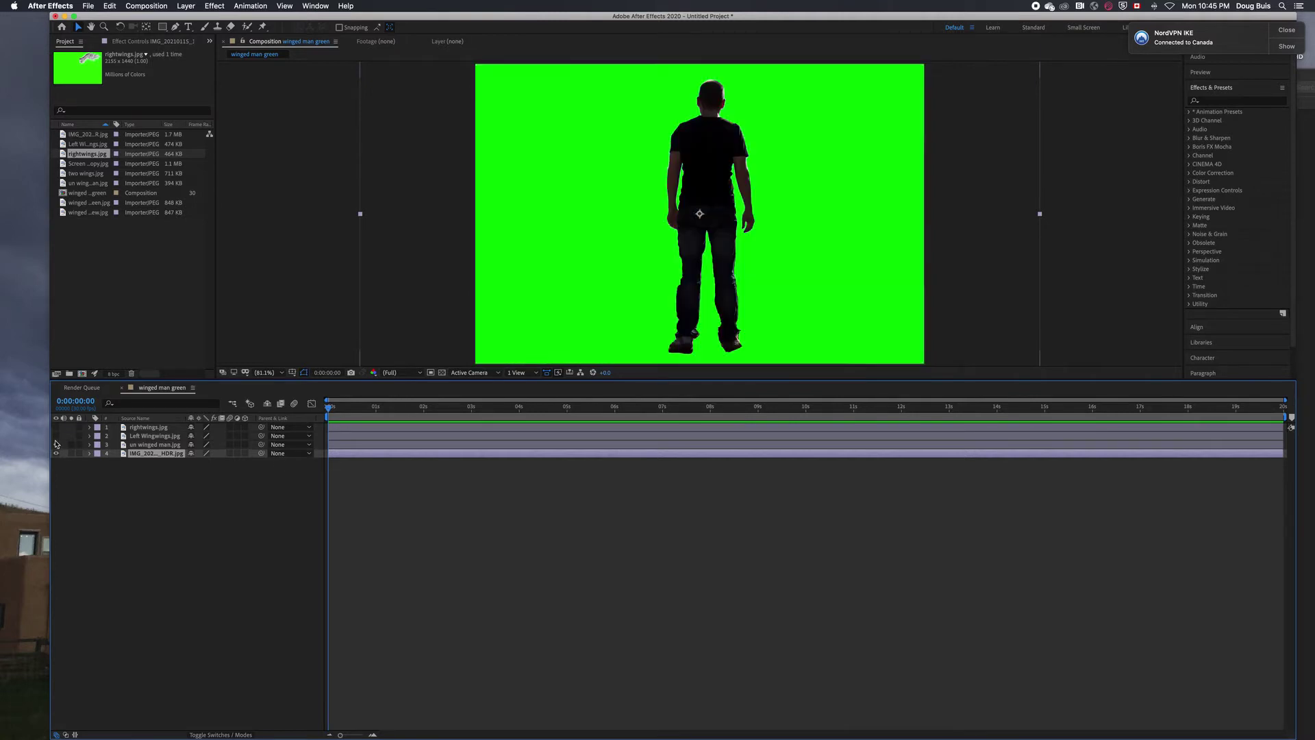
{"action": "left_click", "coordinate": [57, 436]}
{"action": "left_click", "coordinate": [57, 428]}
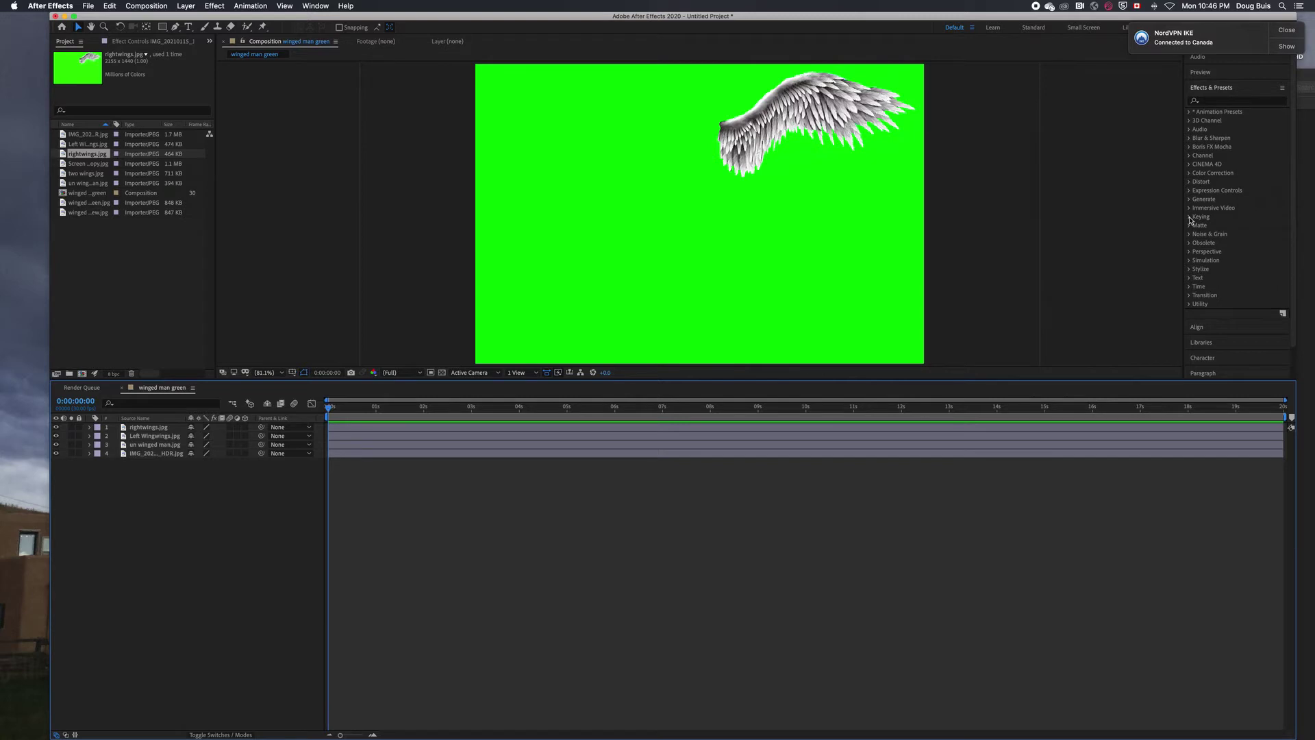
Step: Apply the Keying > Color Range effect to the rightwings.jpg layer
{"action": "left_click", "coordinate": [1190, 219]}
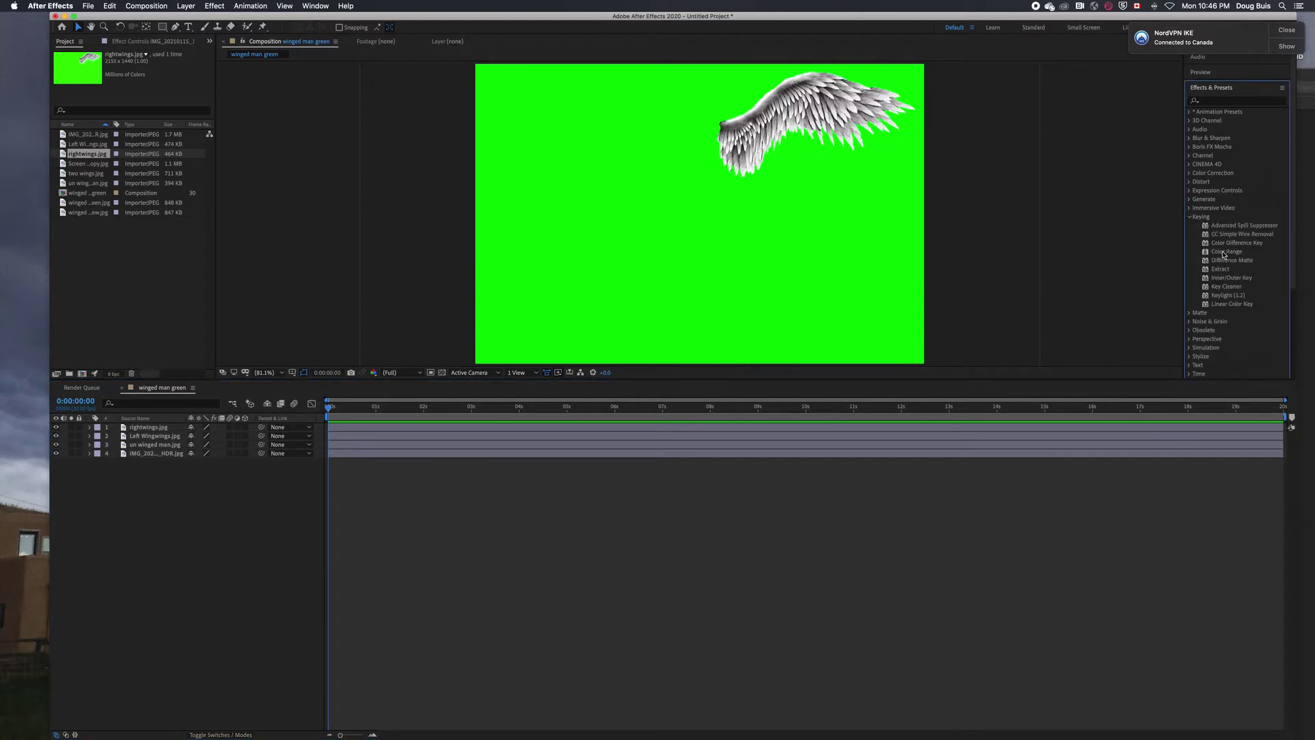
{"action": "left_click", "coordinate": [1224, 252]}
{"action": "left_click_drag", "start_coordinate": [1224, 252], "coordinate": [710, 233]}
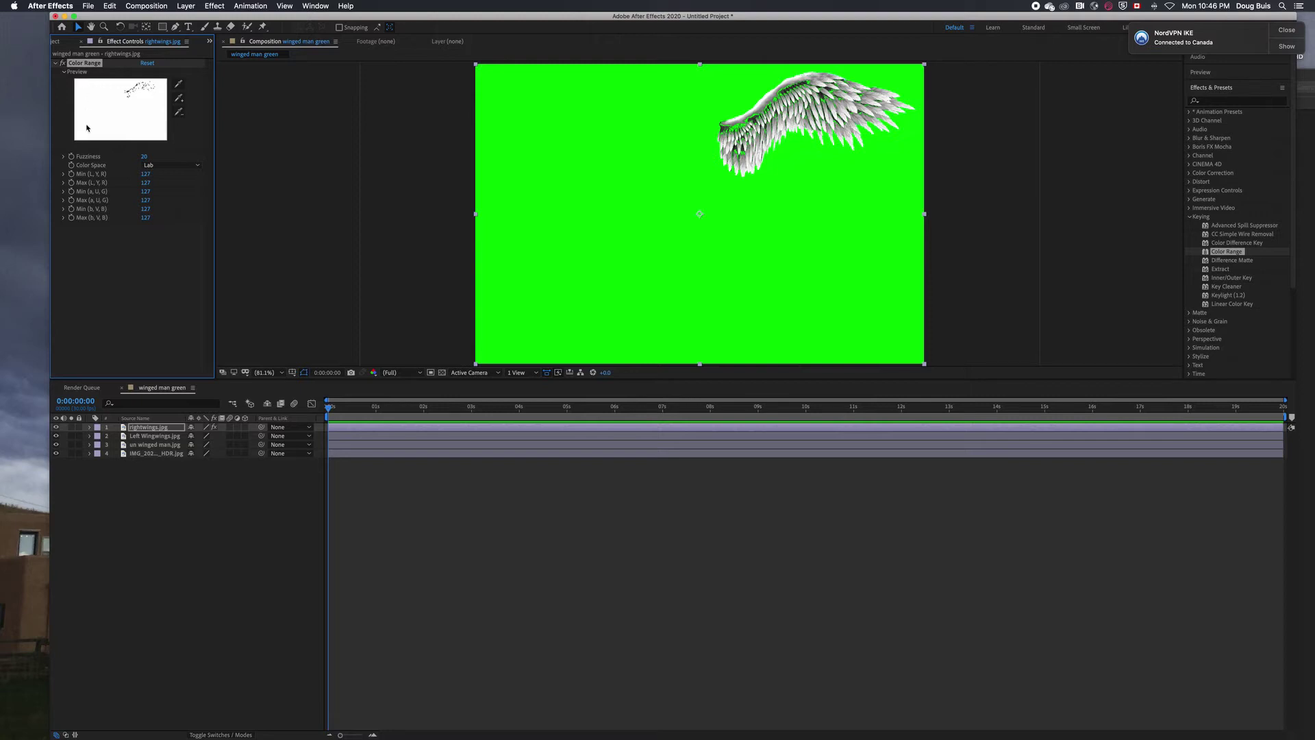
Step: Sample the green background of rightwings.jpg with the Color Range eyedroppers
{"action": "left_click", "coordinate": [180, 88]}
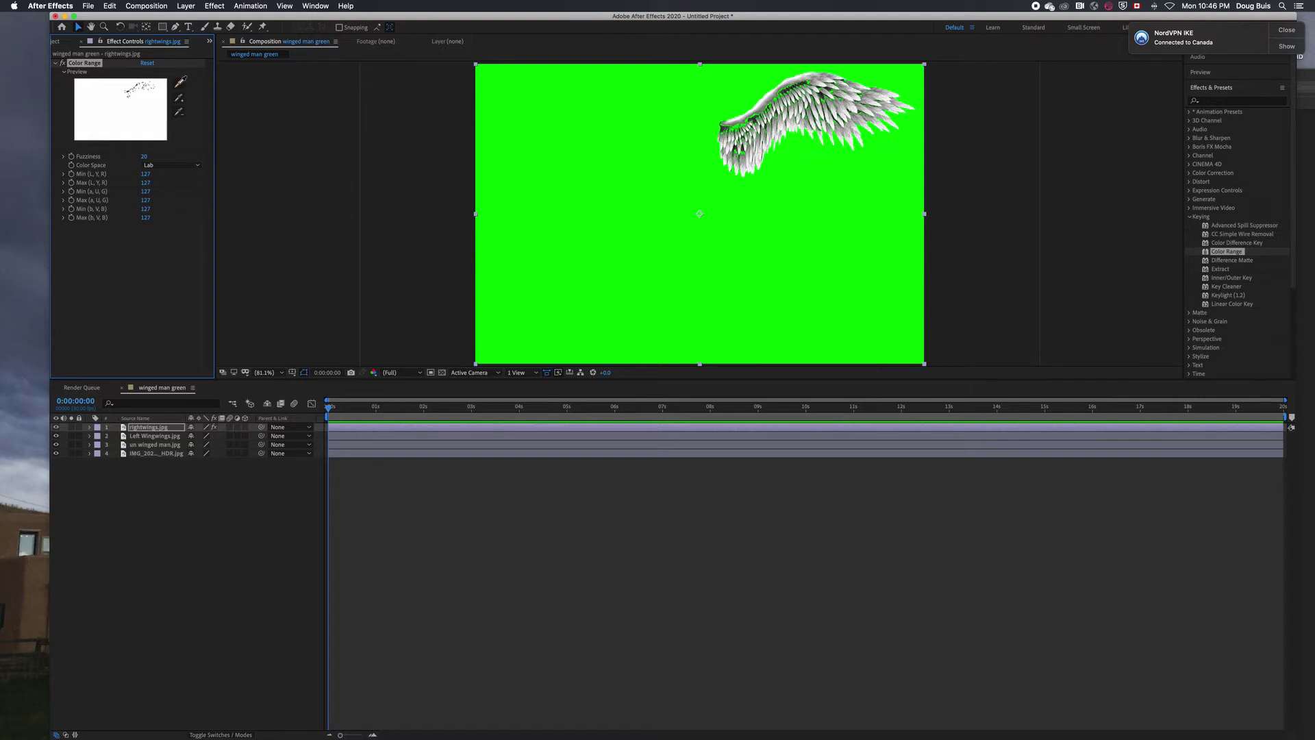
{"action": "left_click", "coordinate": [571, 182]}
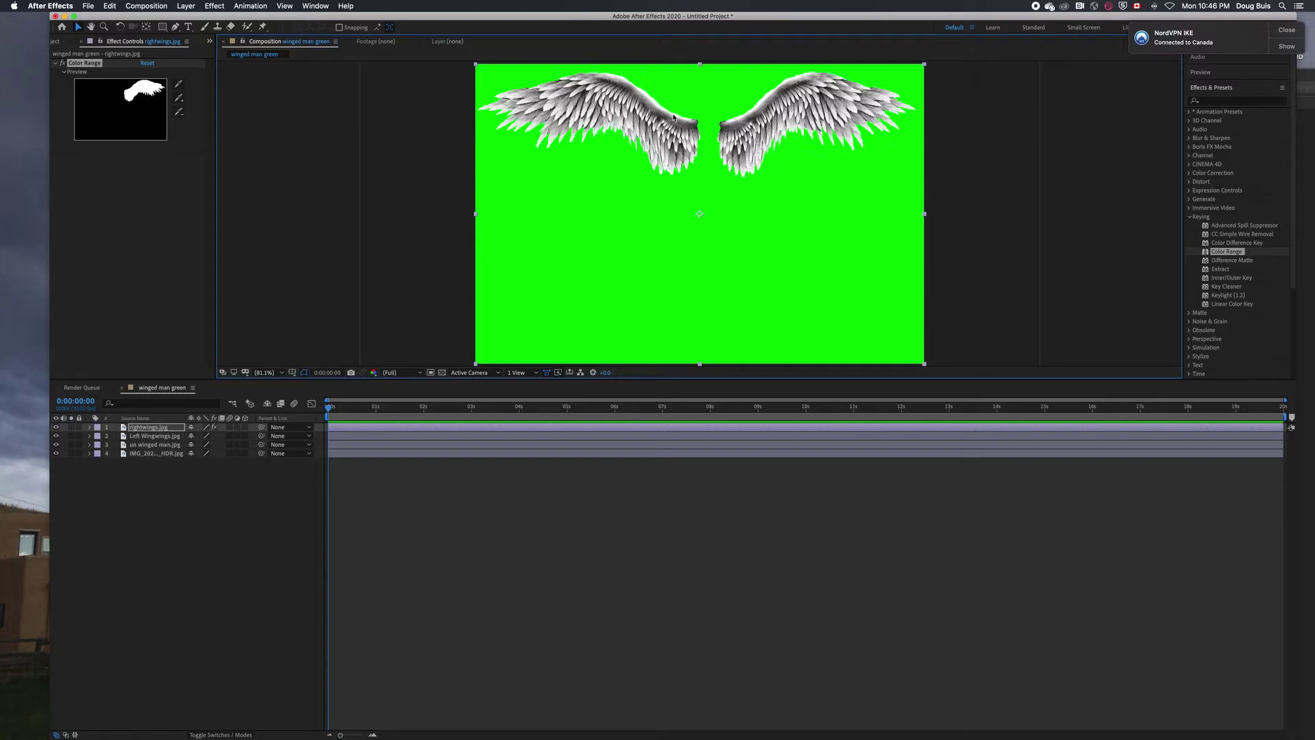
{"action": "left_click", "coordinate": [128, 129]}
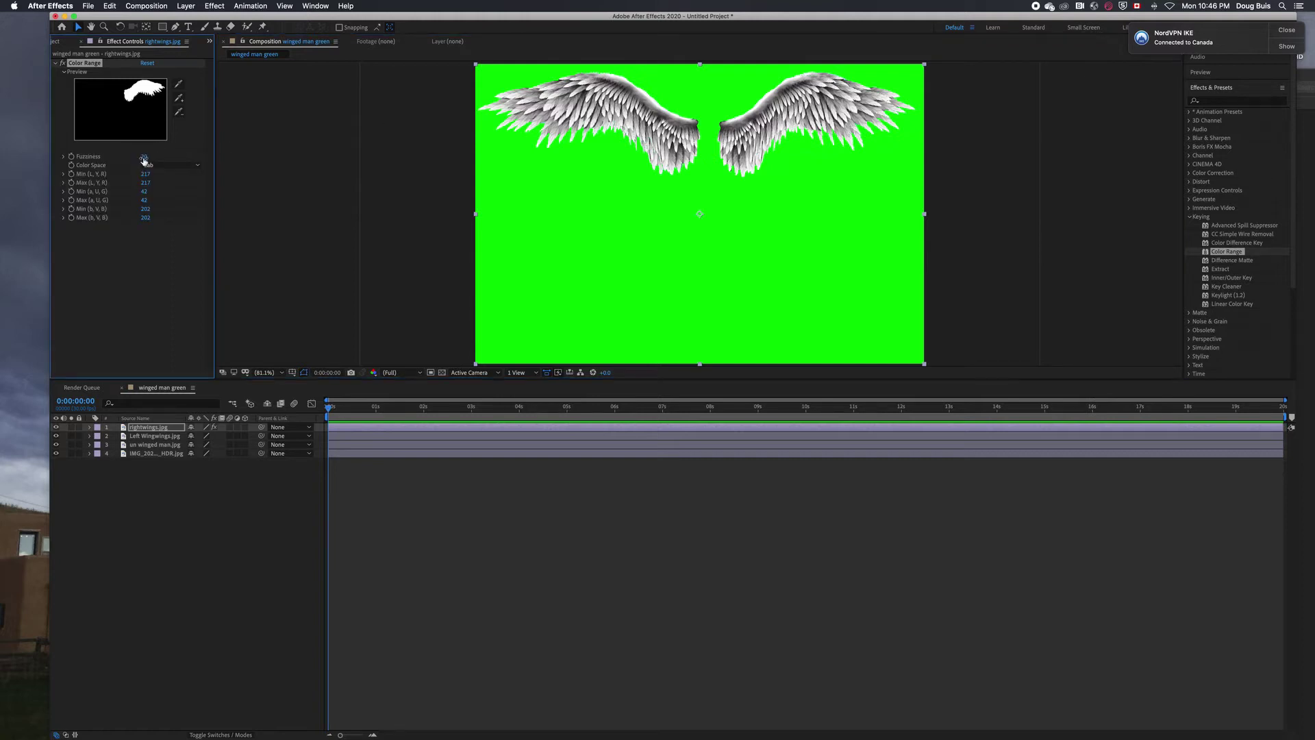
Step: Set Fuzziness to 8 and lower Min L to clean up the right-wing key
{"action": "left_click_drag", "start_coordinate": [144, 157], "coordinate": [159, 157]}
{"action": "left_click_drag", "start_coordinate": [233, 156], "coordinate": [141, 156]}
{"action": "mouse_move", "coordinate": [146, 176]}
{"action": "left_mouse_down"}
{"action": "mouse_move", "coordinate": [169, 175]}
{"action": "mouse_move", "coordinate": [118, 174]}
{"action": "mouse_move", "coordinate": [145, 174]}
{"action": "left_mouse_up"}
{"action": "left_click", "coordinate": [135, 436]}
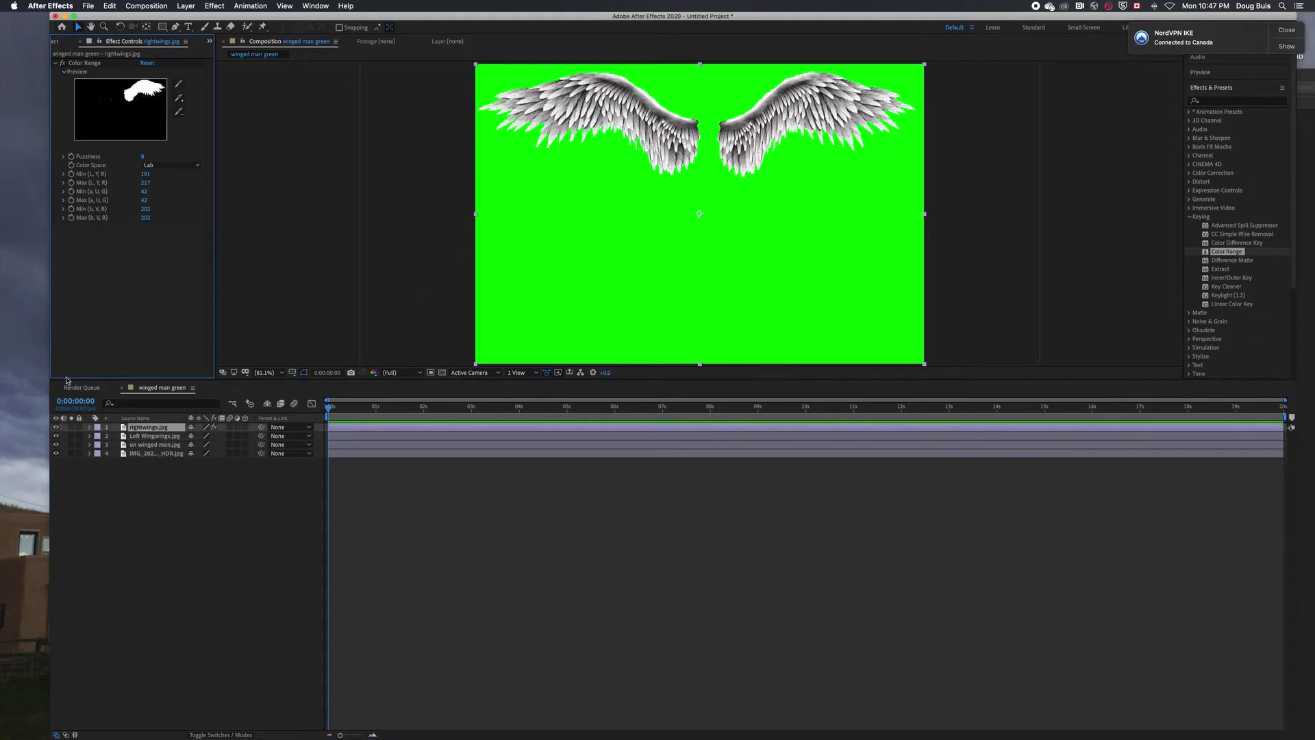
Step: Hide rightwings.jpg, apply Color Range to Left Wingwings.jpg, and sample its green background
{"action": "left_click", "coordinate": [57, 428]}
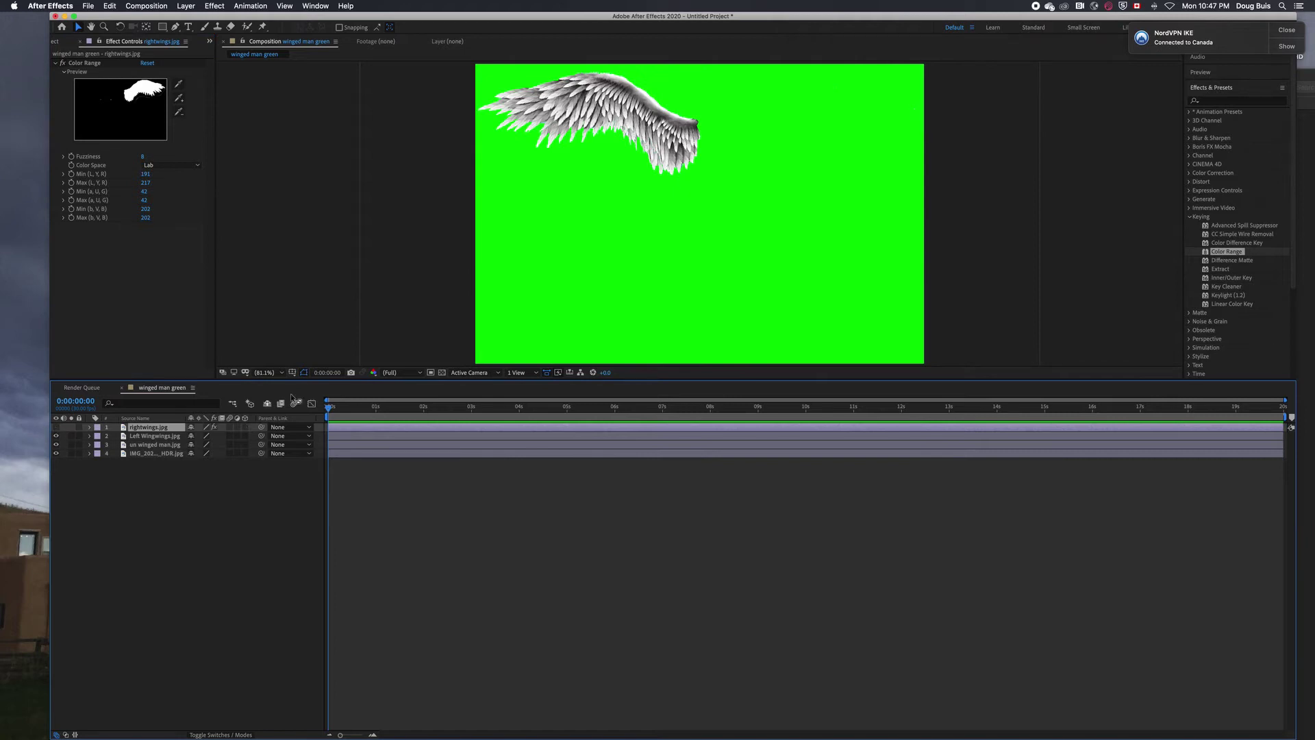
{"action": "left_click_drag", "start_coordinate": [1232, 251], "coordinate": [801, 240]}
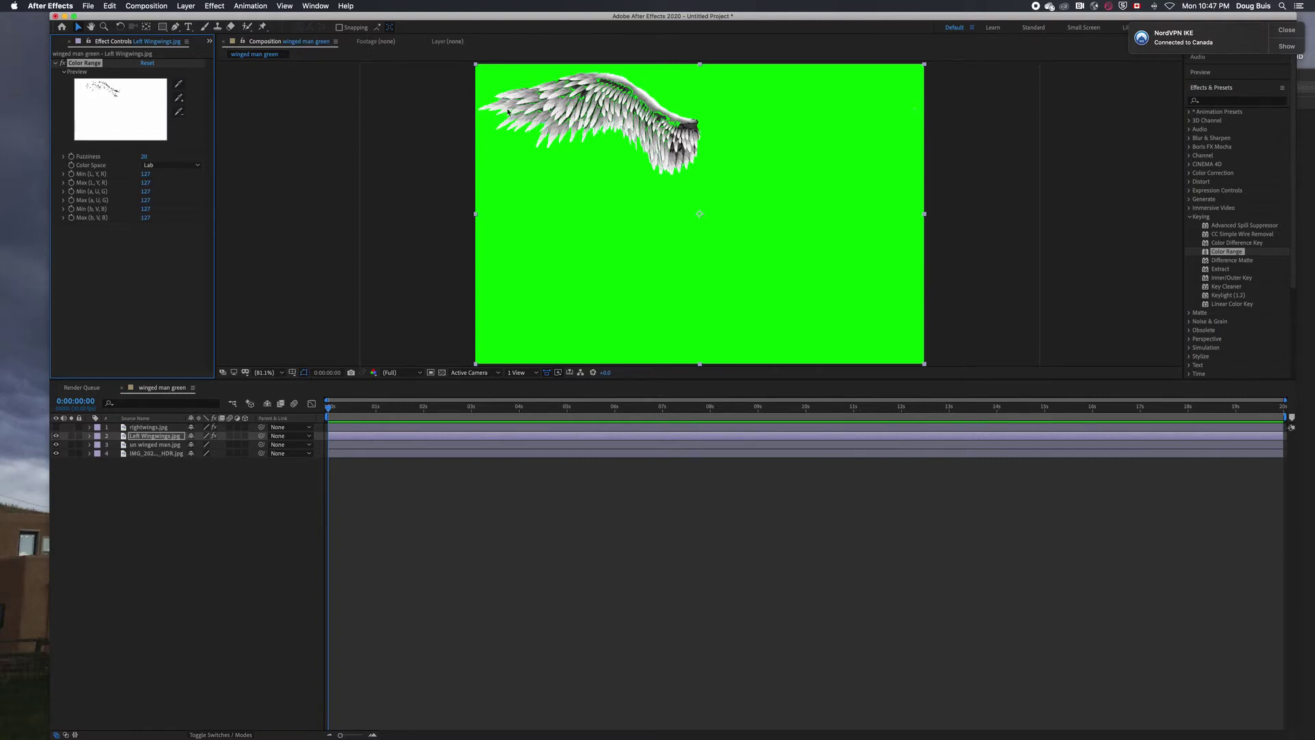
{"action": "left_click", "coordinate": [179, 85]}
{"action": "left_click", "coordinate": [531, 184]}
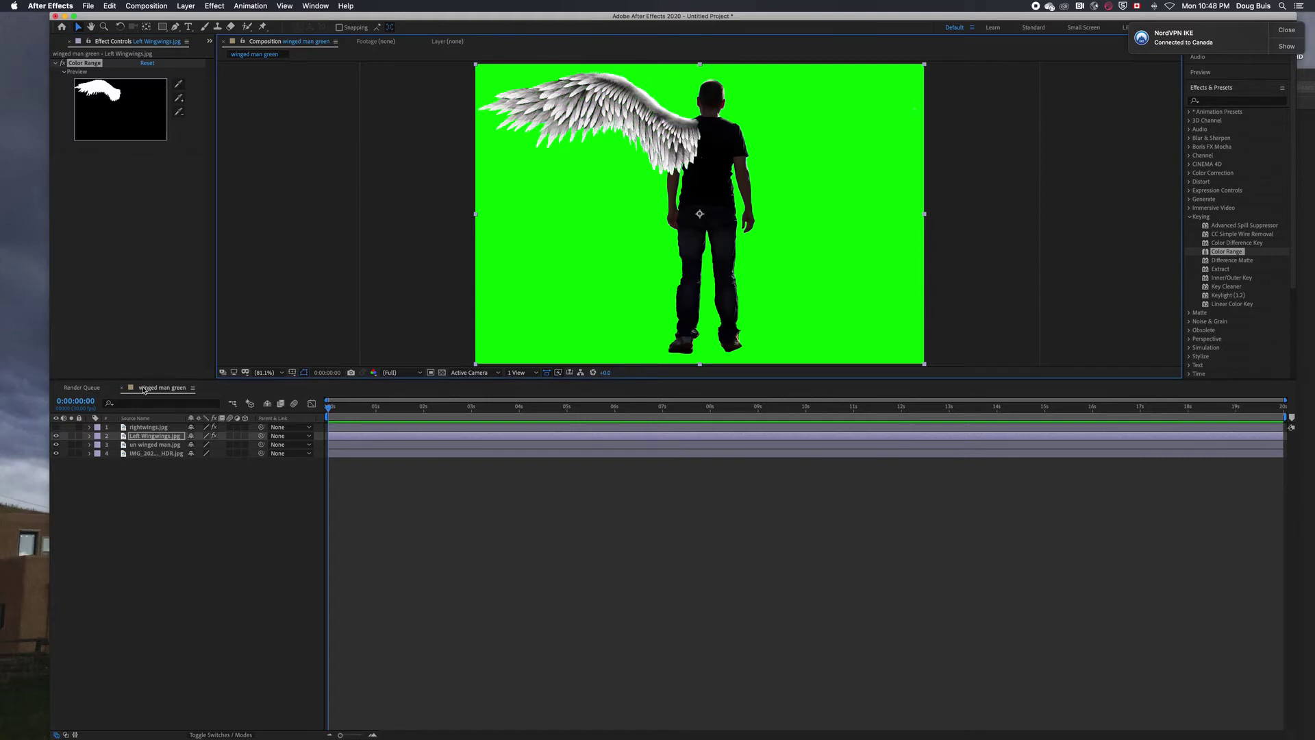
Step: Hide Left Wingwings.jpg, try a Color Range key on un winged man.jpg, then delete the effect
{"action": "left_click", "coordinate": [56, 436]}
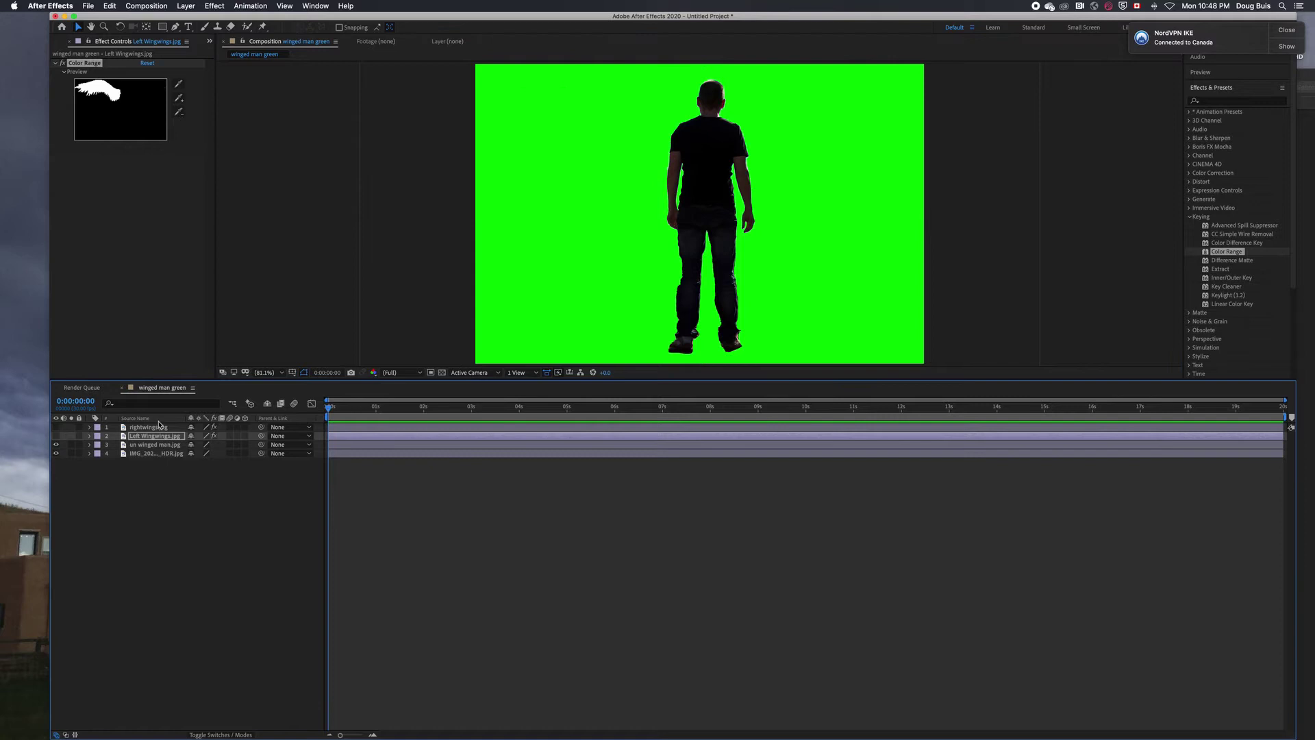
{"action": "left_click", "coordinate": [152, 445]}
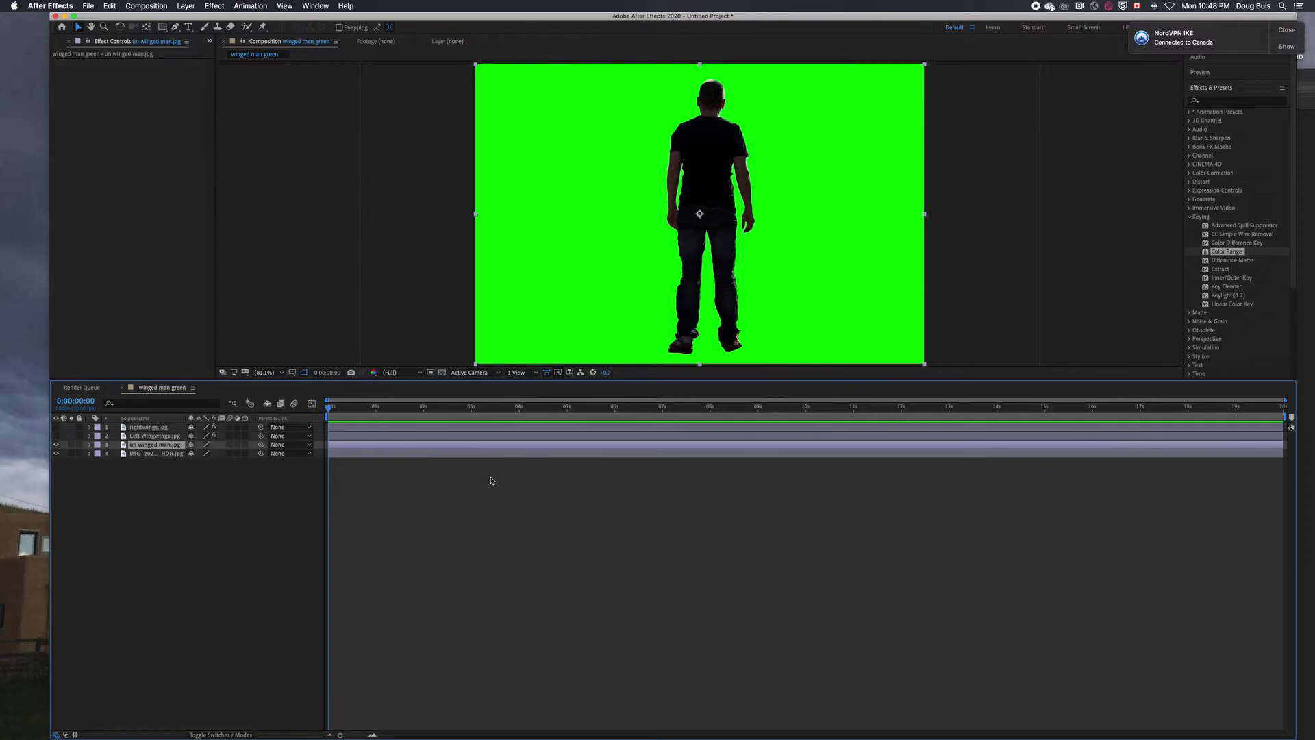
{"action": "left_click_drag", "start_coordinate": [1226, 251], "coordinate": [799, 262]}
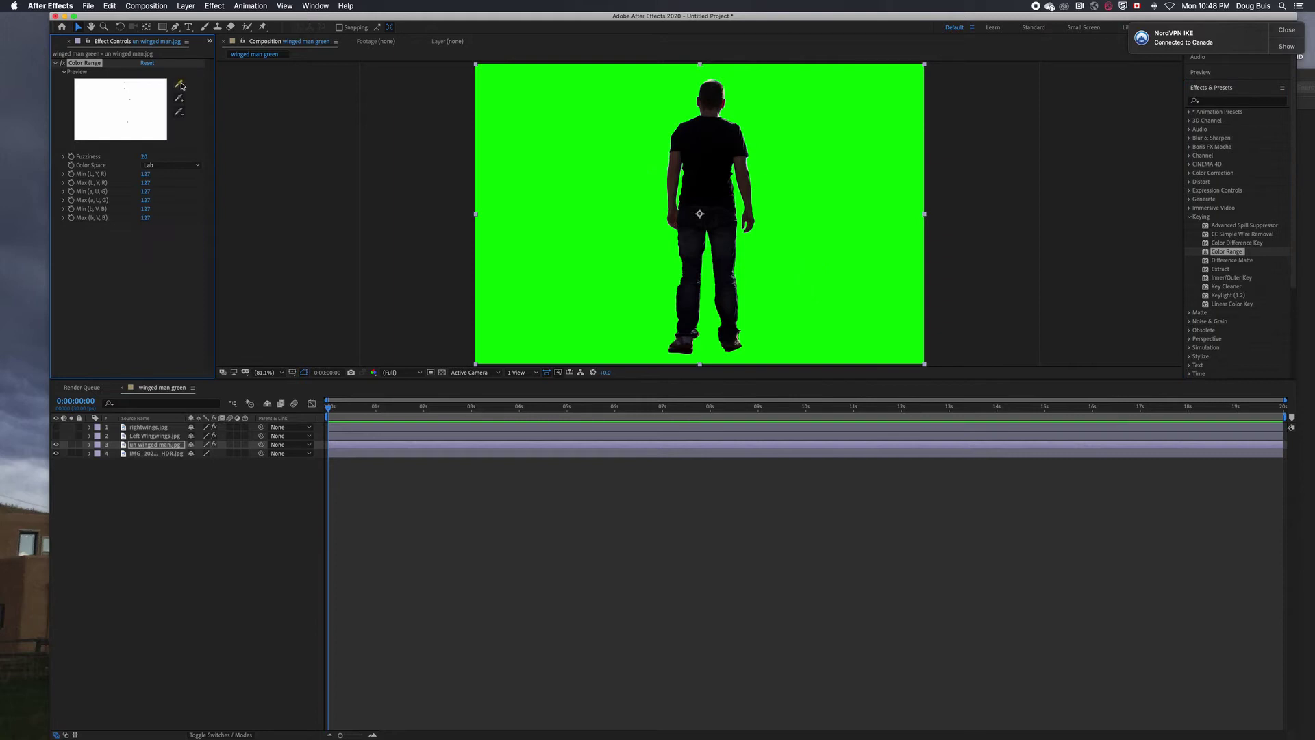
{"action": "left_click", "coordinate": [179, 84]}
{"action": "left_click", "coordinate": [549, 166]}
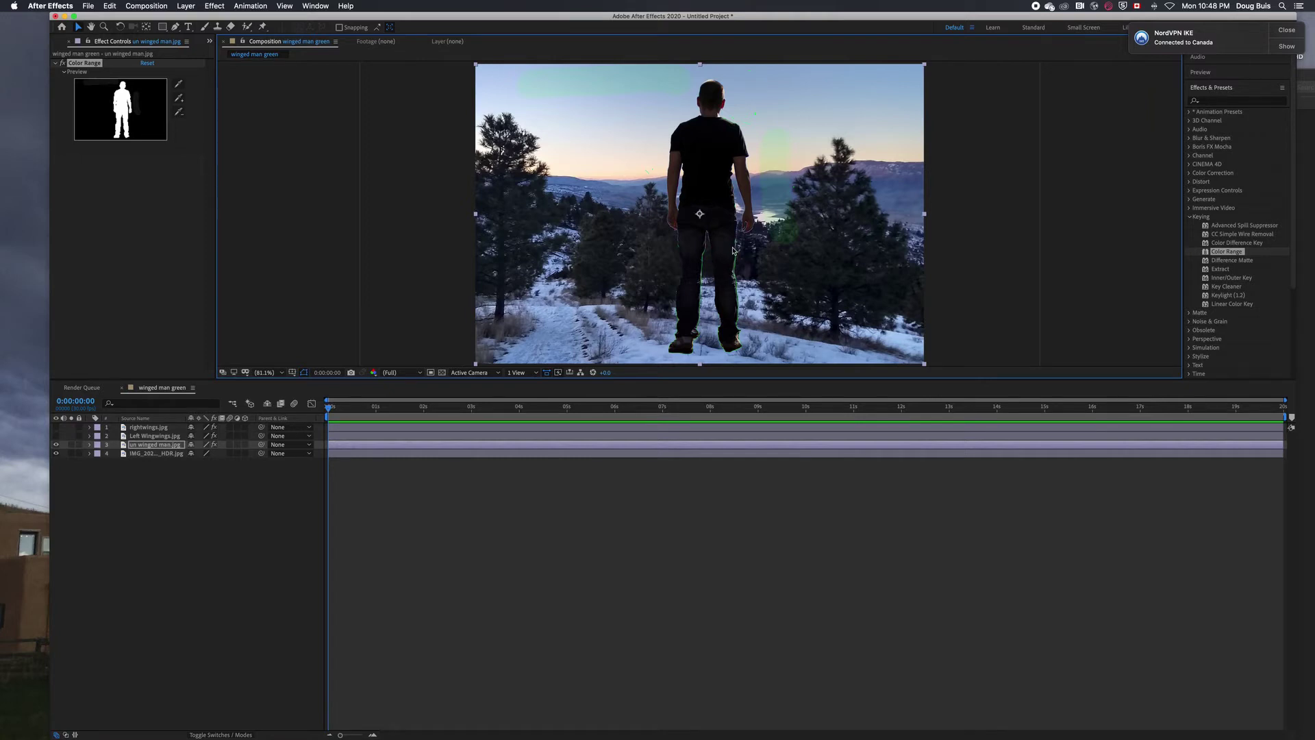
{"action": "left_click", "coordinate": [86, 66]}
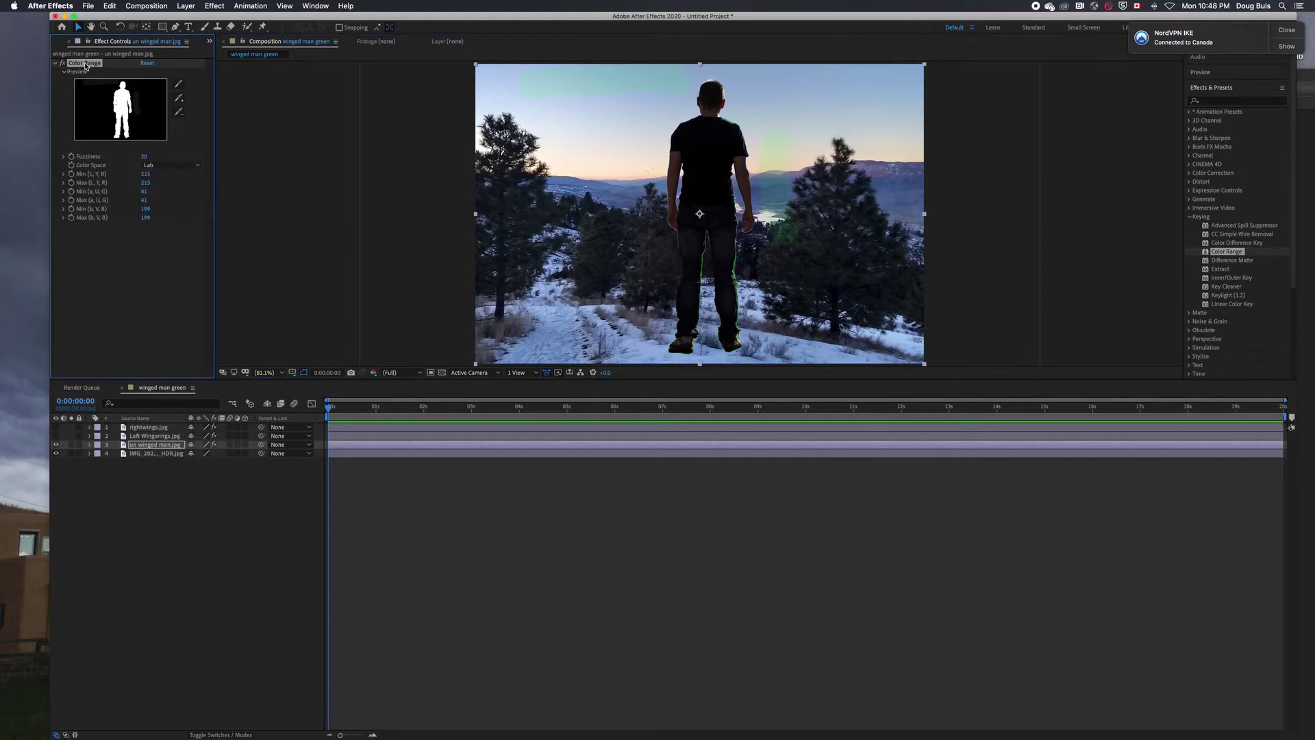
{"action": "key", "text": "Delete"}
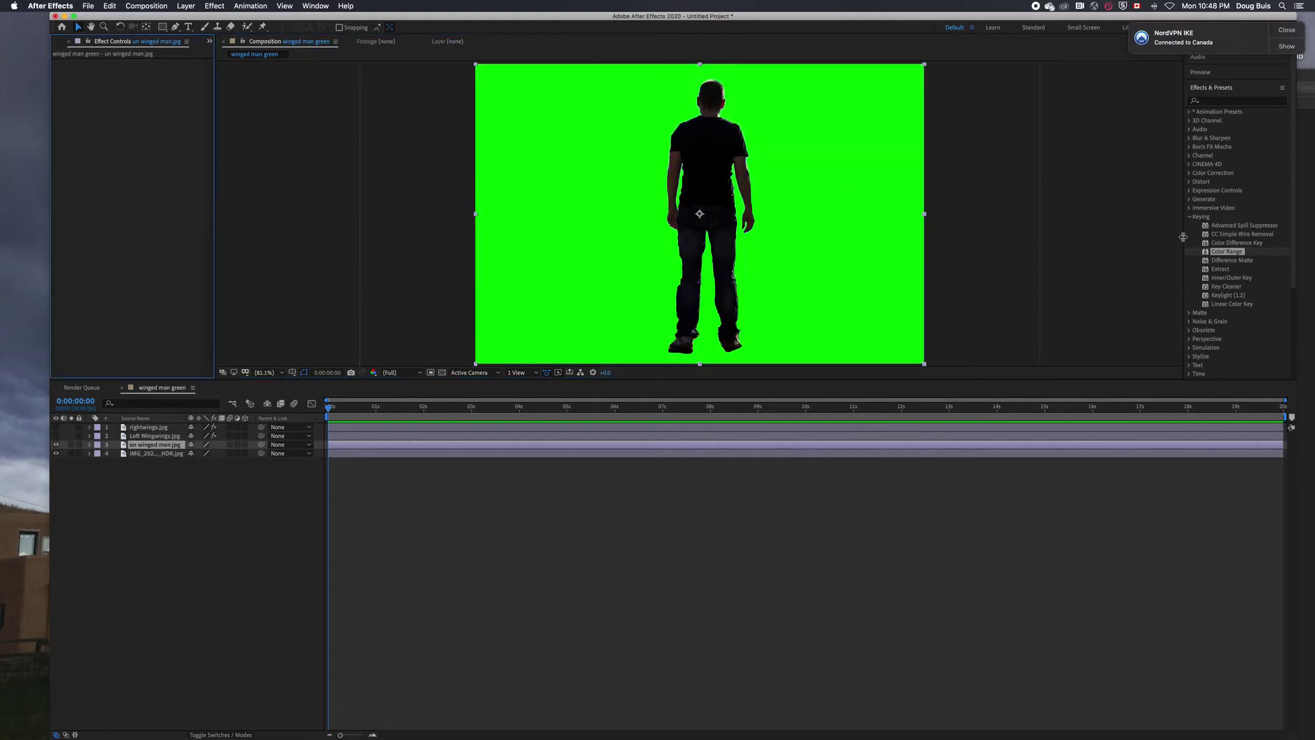
Step: Apply Color Range to un winged man.jpg, sample the green backdrop, and set Fuzziness to 55
{"action": "left_click_drag", "start_coordinate": [1220, 252], "coordinate": [727, 255]}
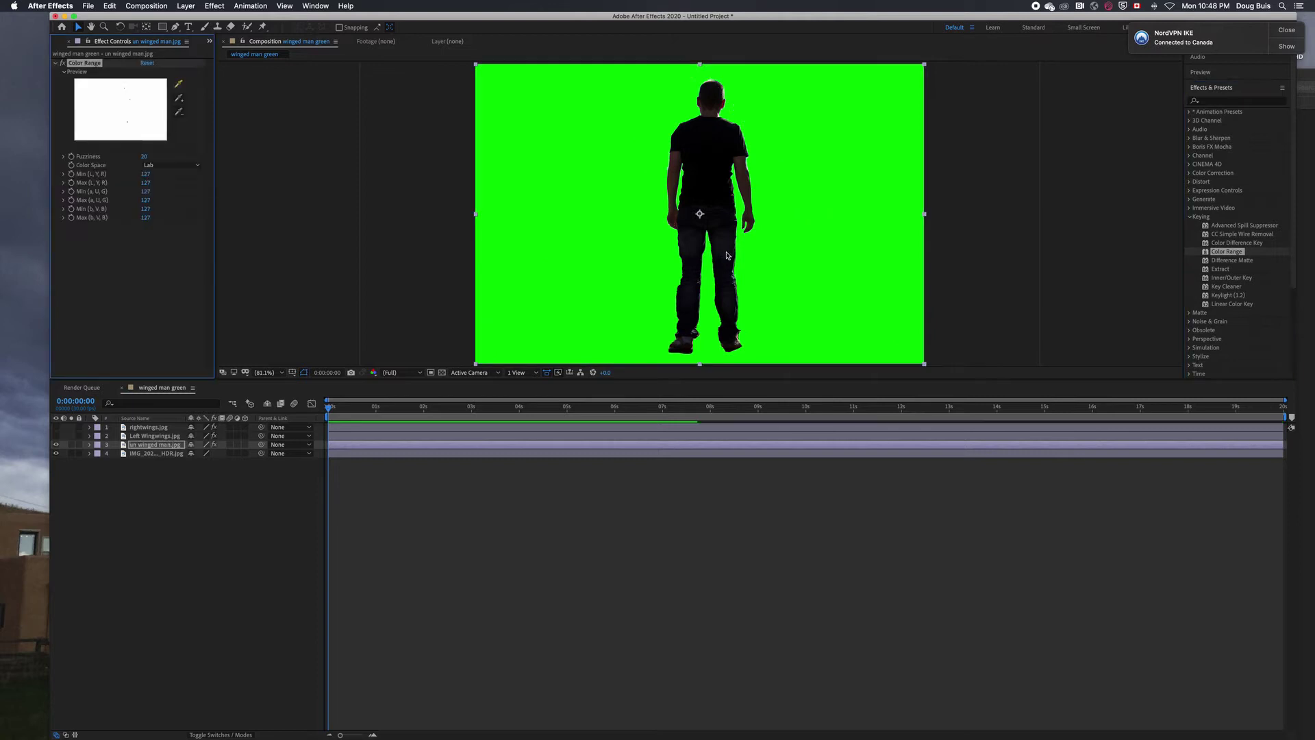
{"action": "left_click", "coordinate": [179, 96]}
{"action": "left_click", "coordinate": [530, 220]}
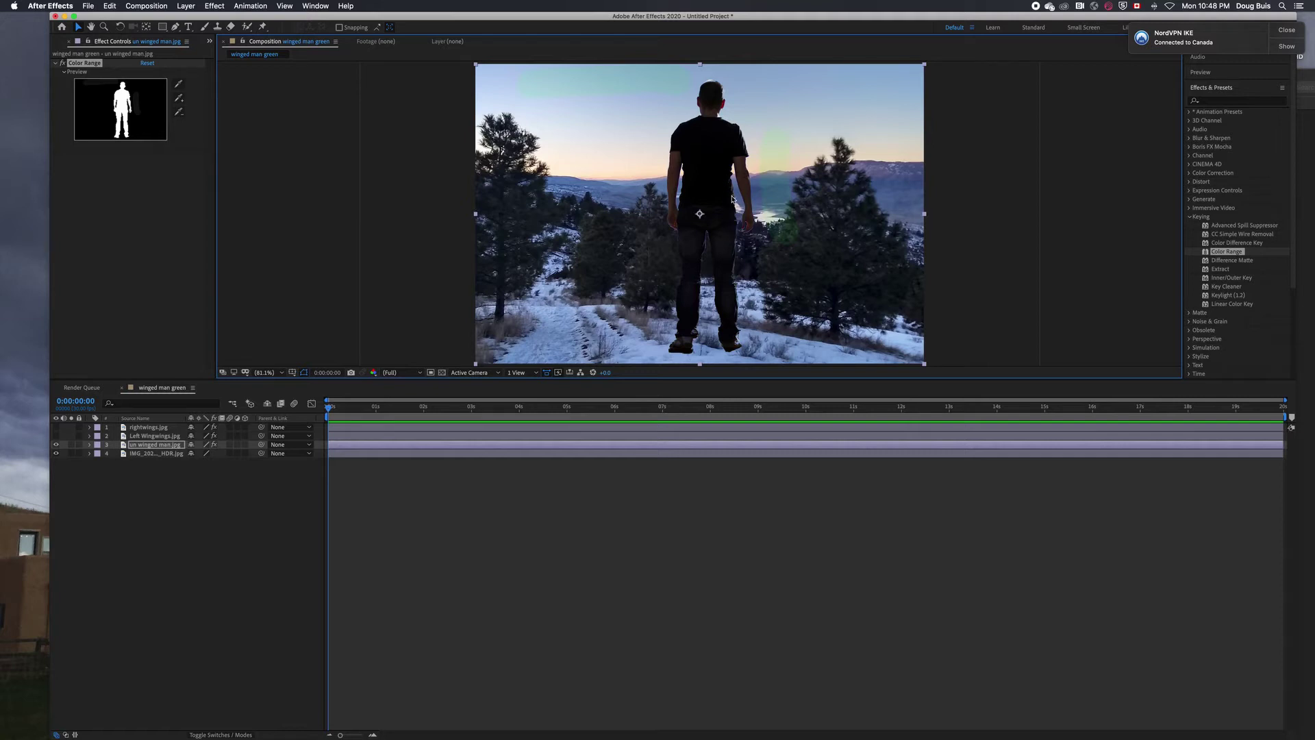
{"action": "left_click", "coordinate": [127, 122]}
{"action": "mouse_move", "coordinate": [144, 157]}
{"action": "left_mouse_down"}
{"action": "mouse_move", "coordinate": [168, 158]}
{"action": "mouse_move", "coordinate": [119, 154]}
{"action": "left_mouse_up"}
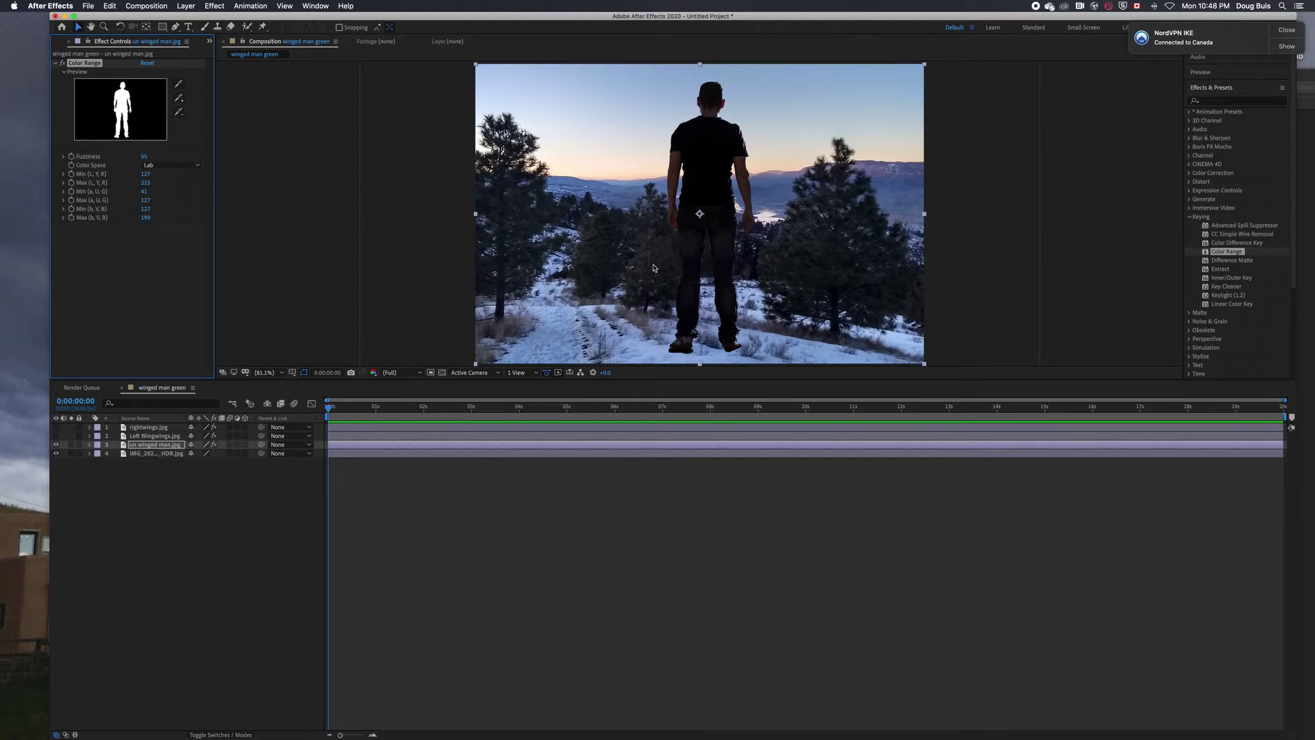
Step: Show both wing layers and raise Left Wingwings.jpg's Color Range Fuzziness to 140, then select rightwings.jpg
{"action": "left_click", "coordinate": [56, 436]}
{"action": "left_click", "coordinate": [57, 426]}
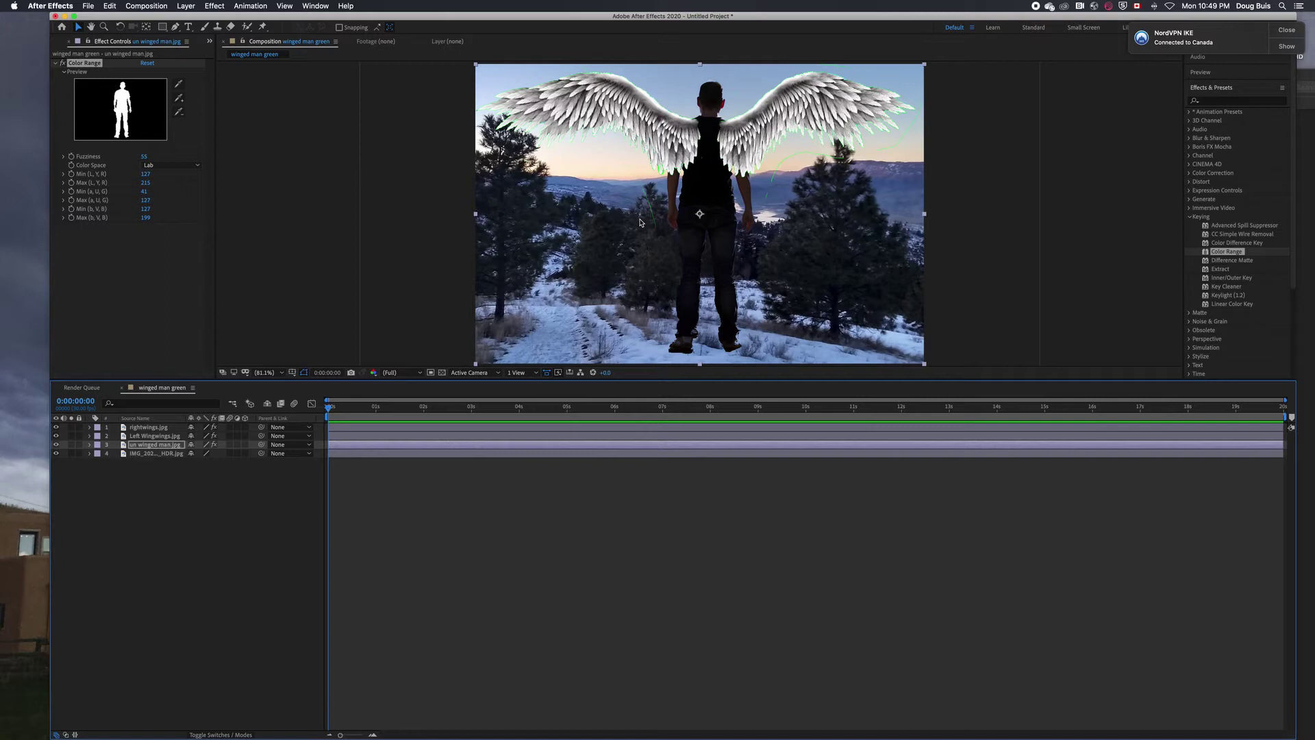
{"action": "left_click", "coordinate": [139, 437]}
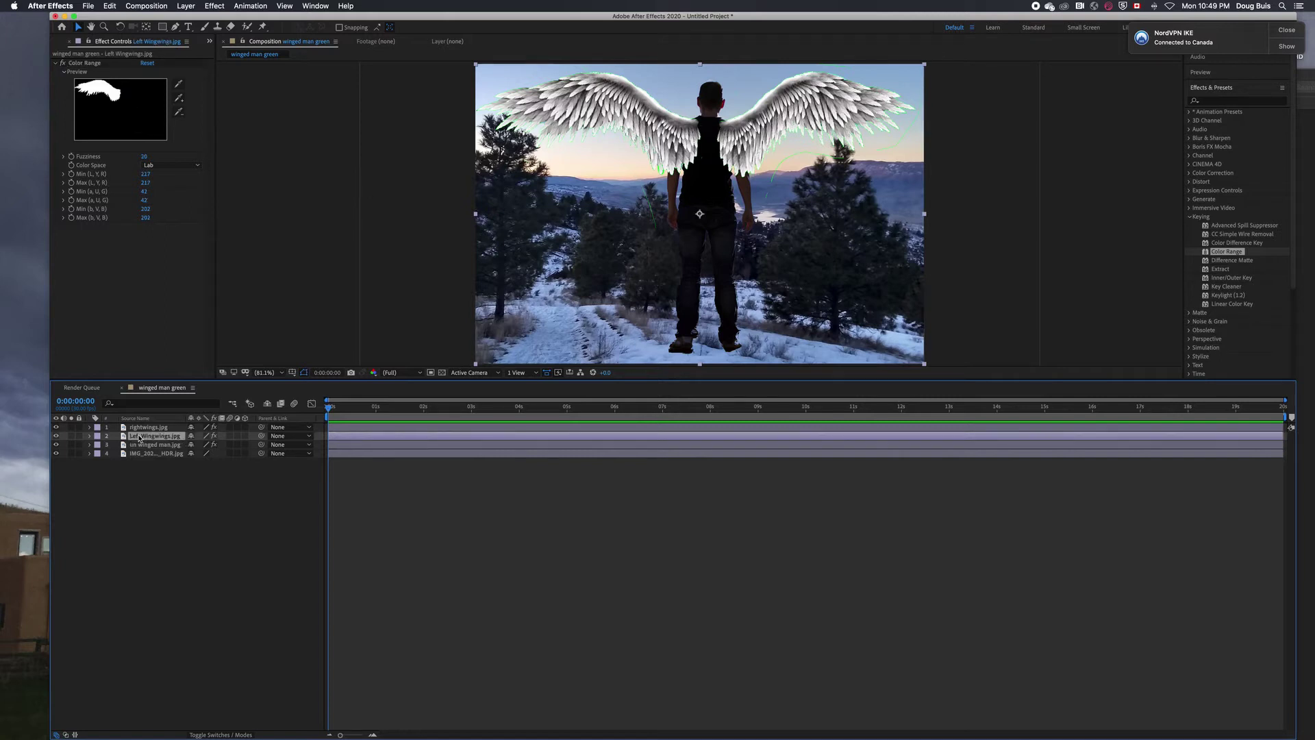
{"action": "mouse_move", "coordinate": [145, 156]}
{"action": "left_mouse_down"}
{"action": "mouse_move", "coordinate": [213, 157]}
{"action": "mouse_move", "coordinate": [156, 157]}
{"action": "left_mouse_up"}
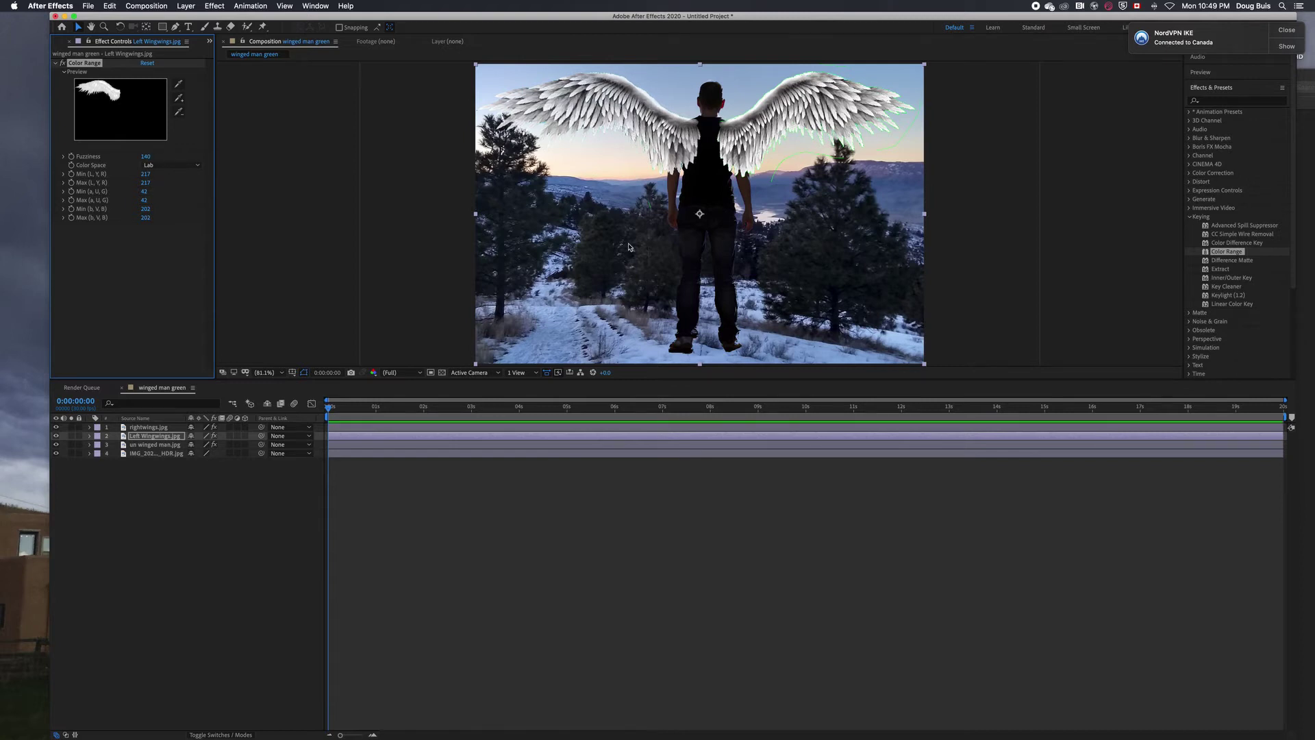
{"action": "left_click", "coordinate": [146, 426]}
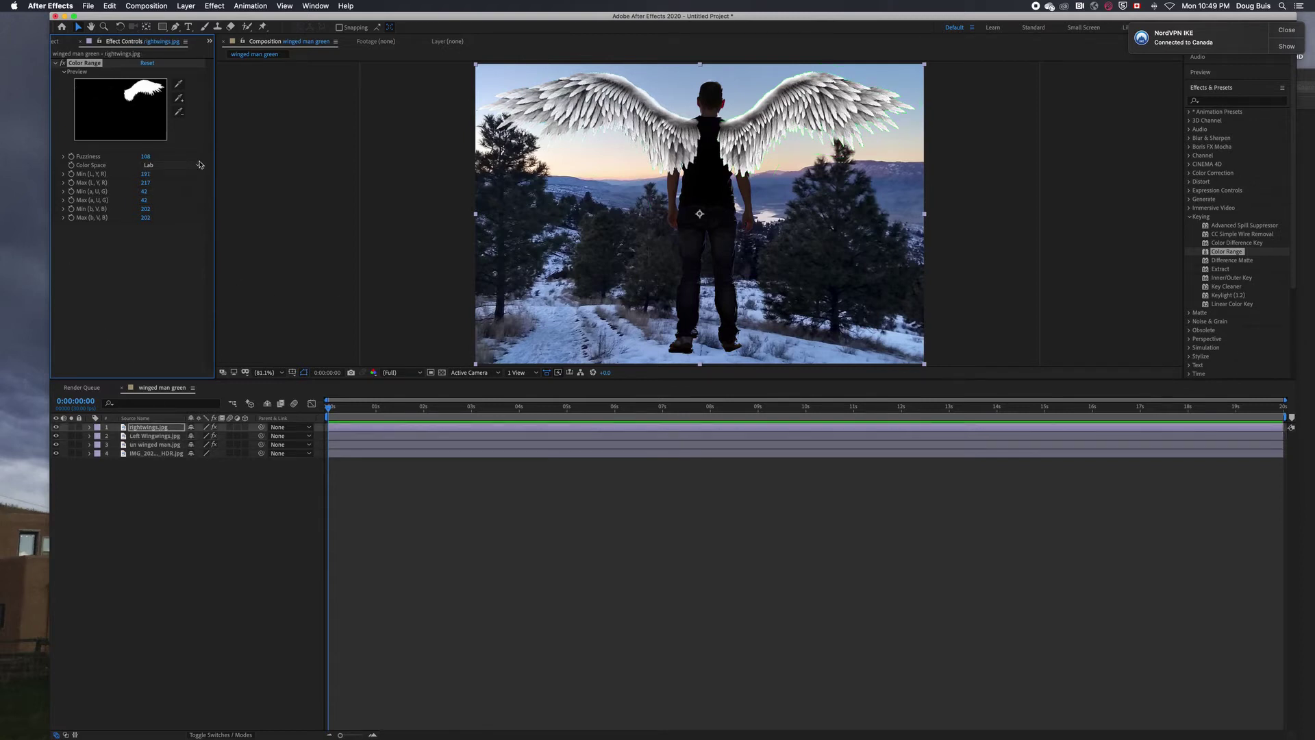
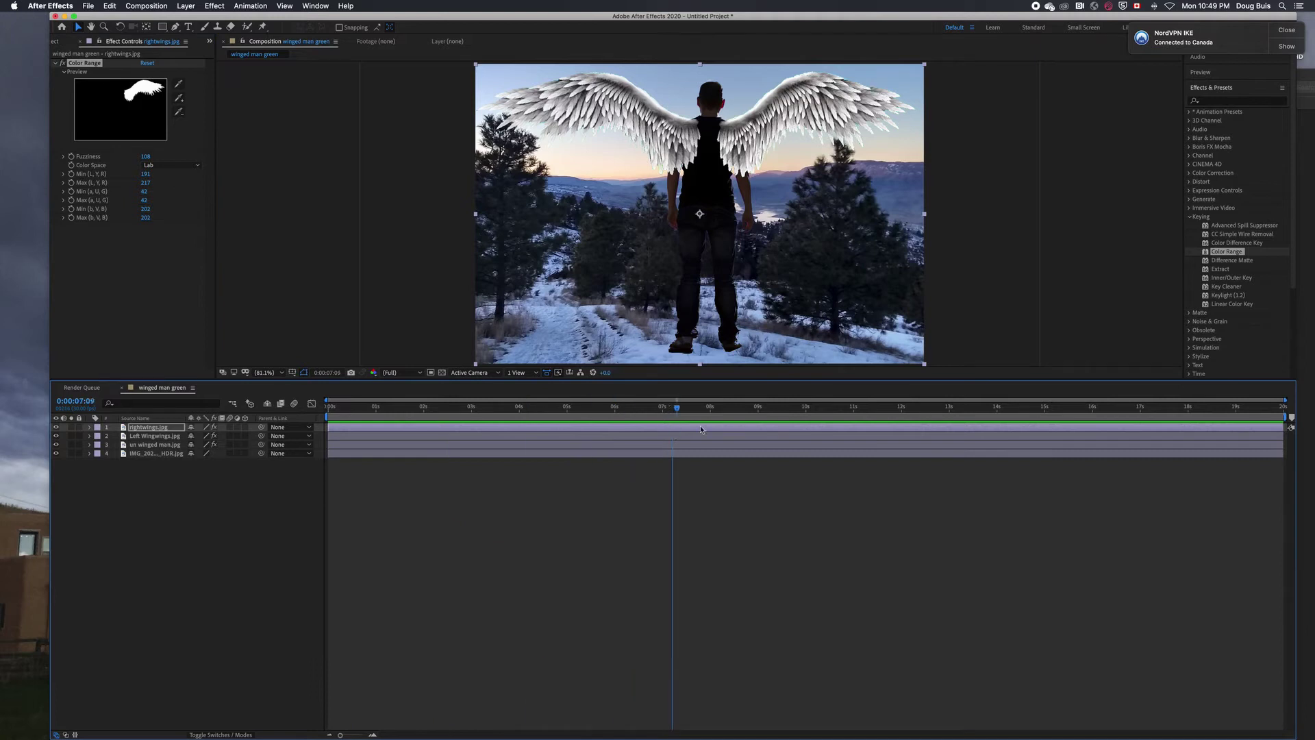
Step: Scrub through the winged man composition back to the start and select rightwings.jpg
{"action": "left_click_drag", "start_coordinate": [544, 485], "coordinate": [331, 472]}
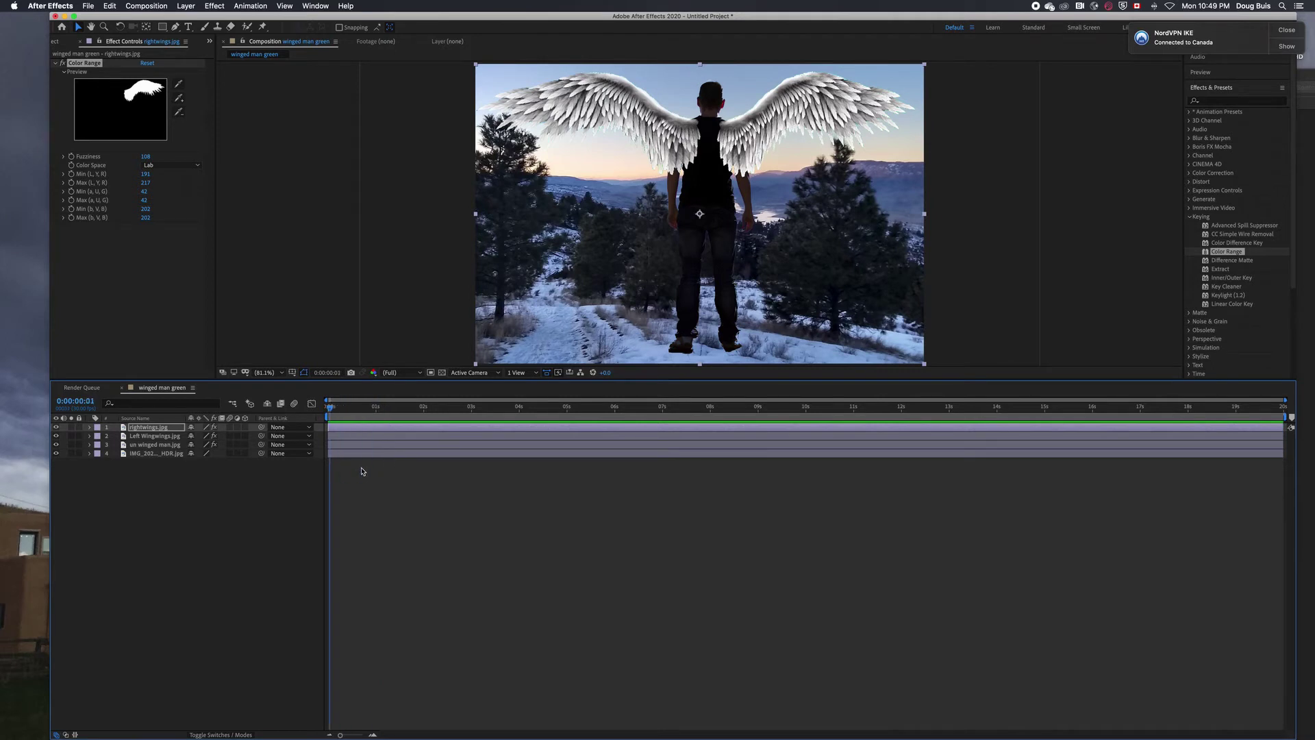
{"action": "left_click", "coordinate": [144, 427]}
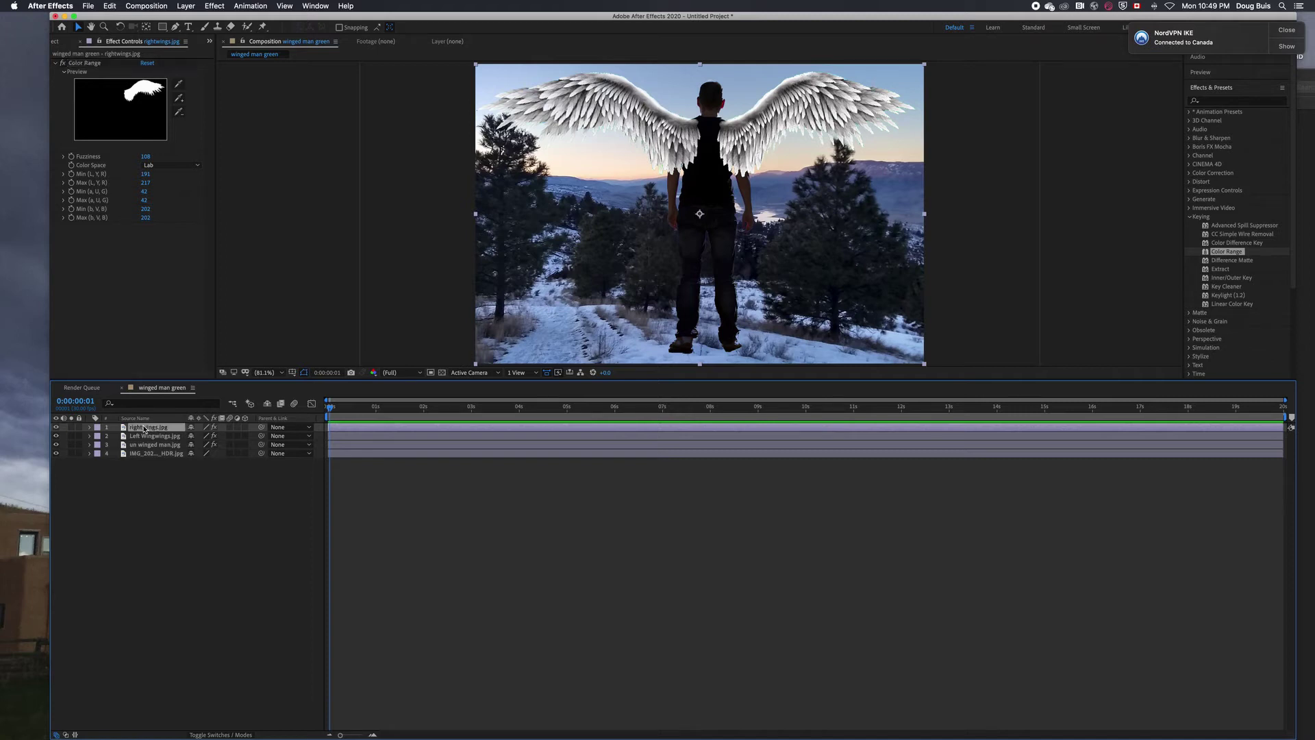
Step: Pin the right wing at the shoulder and tip, then drag the tip pin to bend it
{"action": "left_click", "coordinate": [263, 28]}
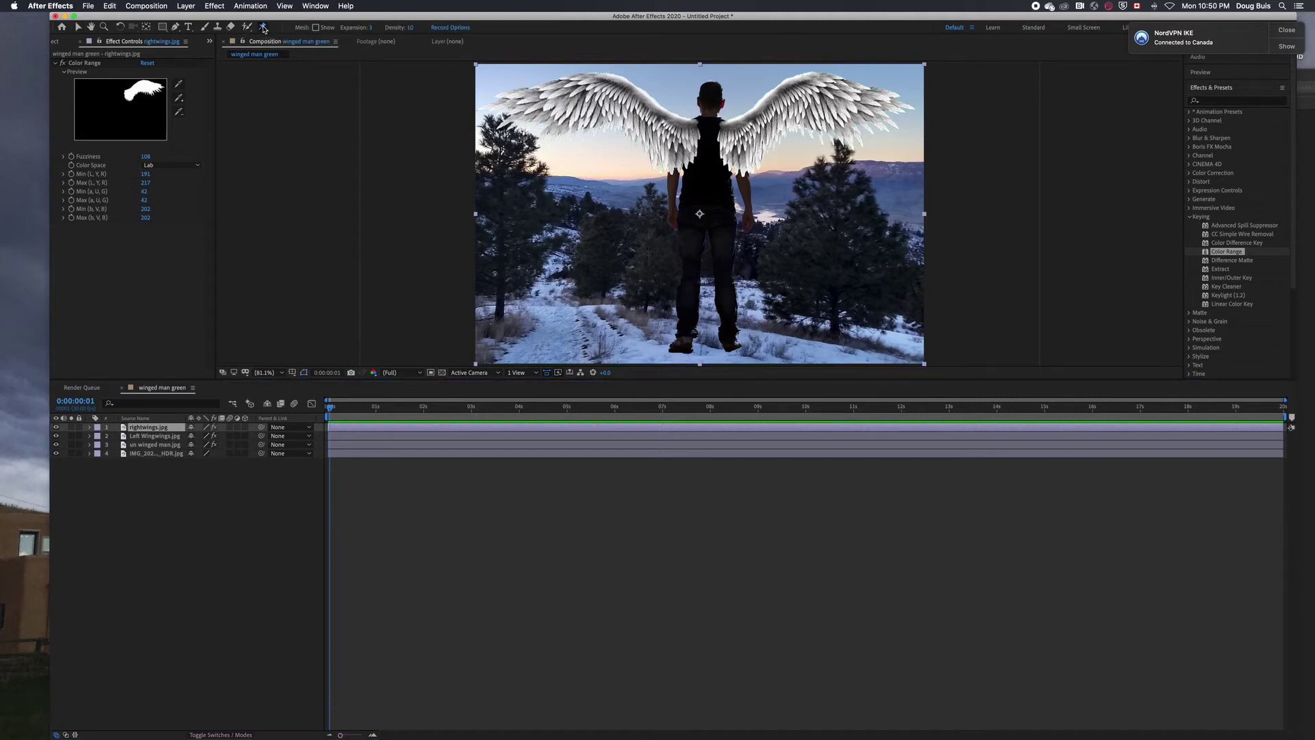
{"action": "left_click", "coordinate": [582, 329]}
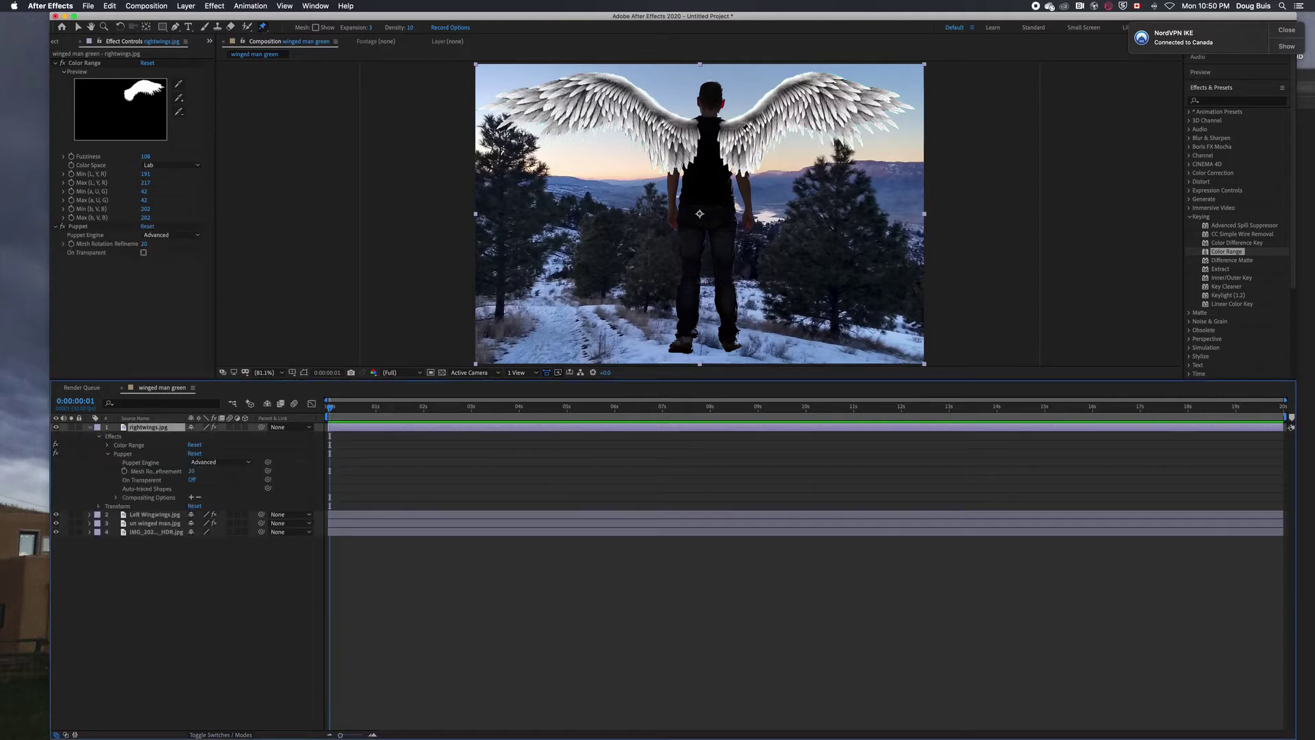
{"action": "left_click", "coordinate": [730, 126]}
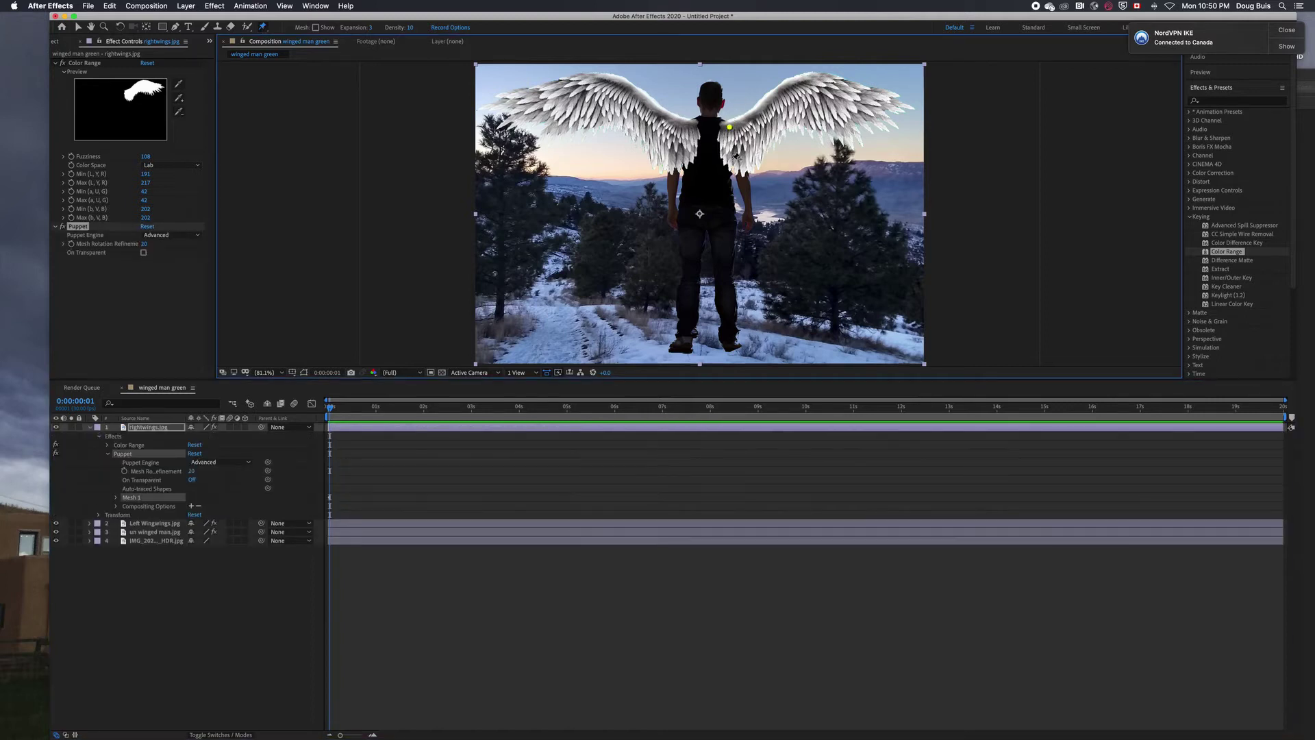
{"action": "left_click", "coordinate": [879, 95]}
{"action": "left_click", "coordinate": [78, 27]}
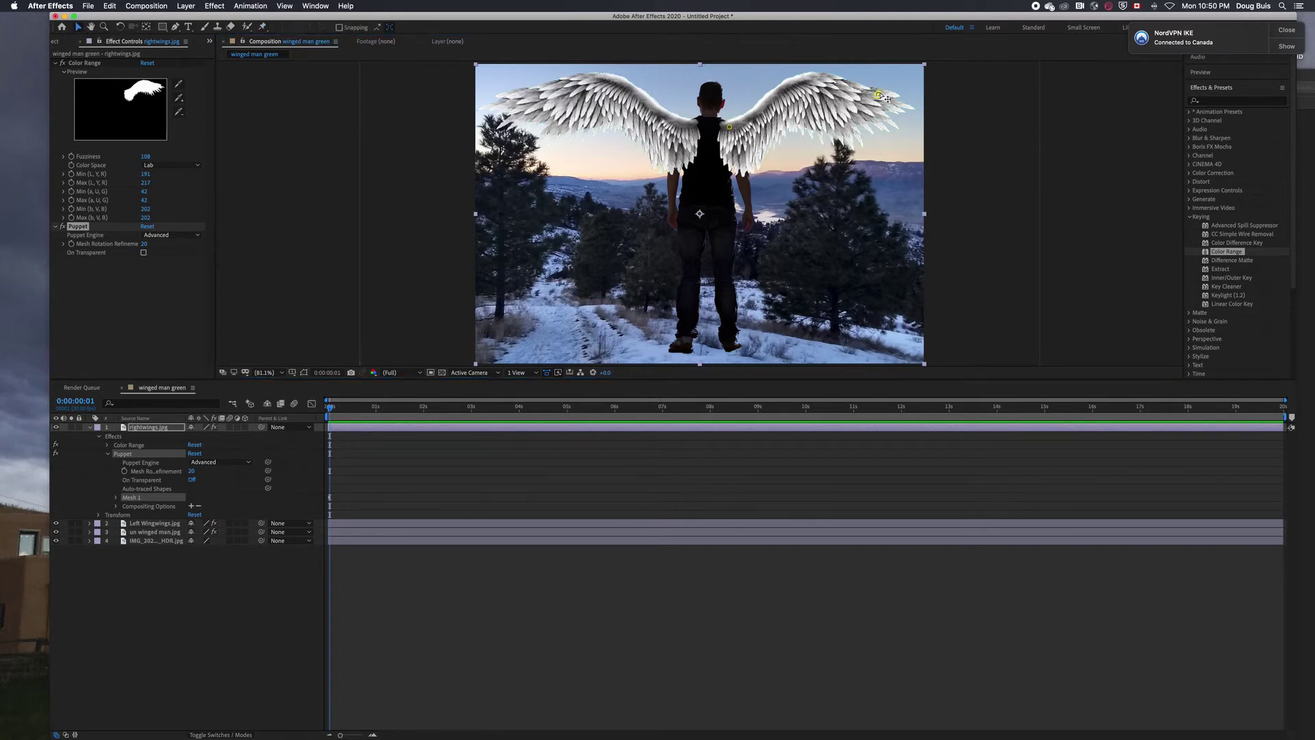
{"action": "mouse_move", "coordinate": [879, 95]}
{"action": "left_mouse_down"}
{"action": "mouse_move", "coordinate": [799, 274]}
{"action": "mouse_move", "coordinate": [884, 157]}
{"action": "mouse_move", "coordinate": [888, 113]}
{"action": "left_mouse_up"}
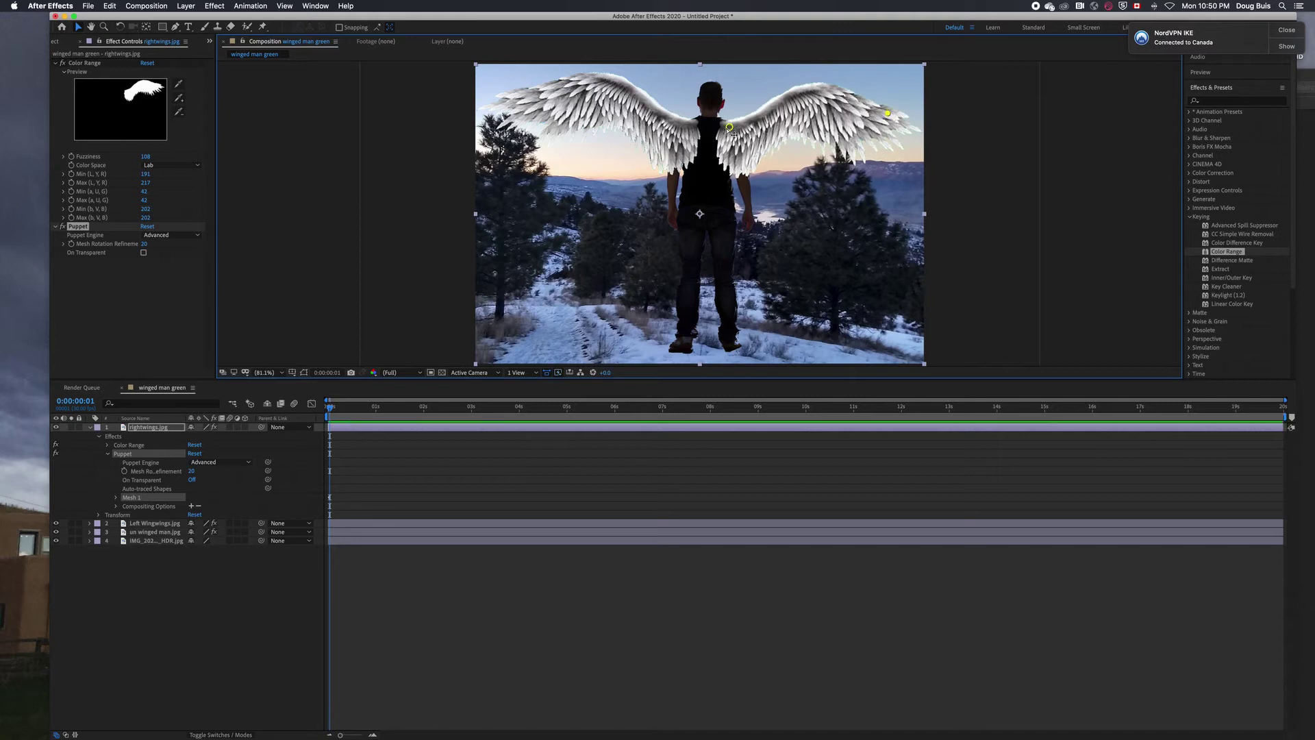
{"action": "left_click_drag", "start_coordinate": [729, 127], "coordinate": [734, 135]}
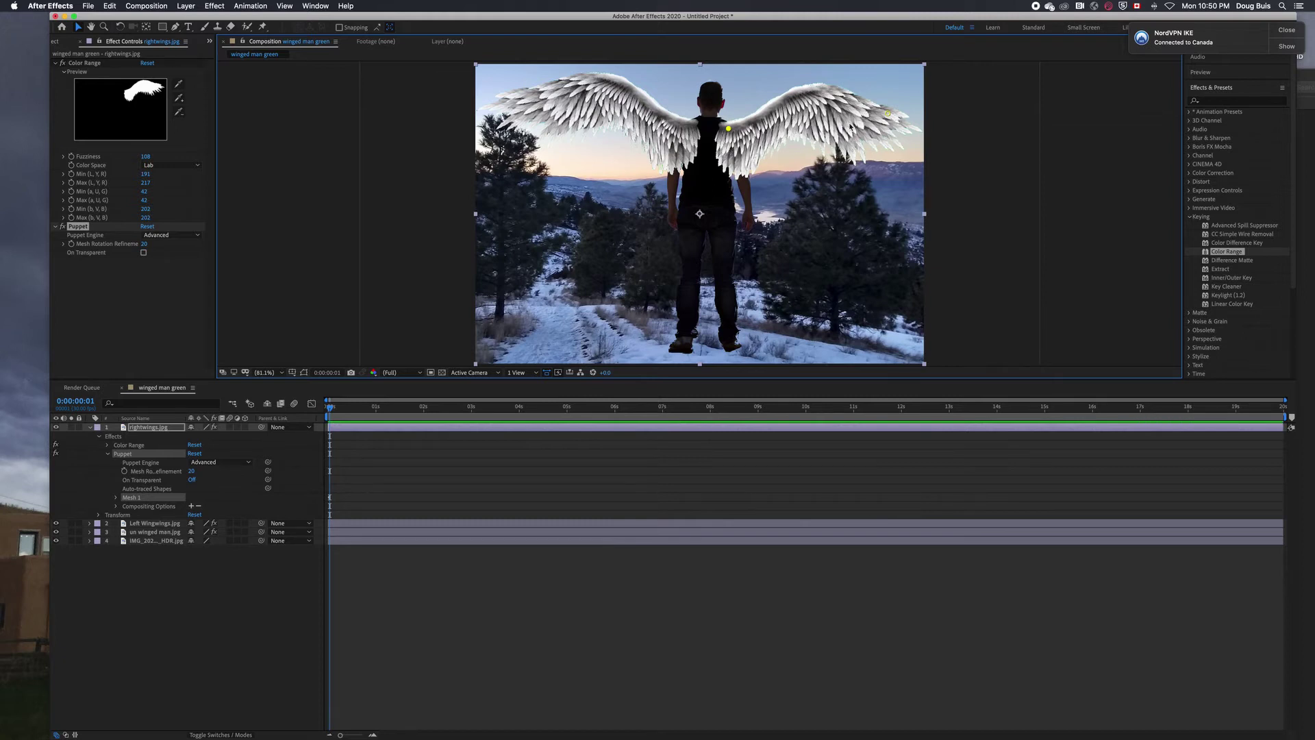
{"action": "left_click_drag", "start_coordinate": [888, 111], "coordinate": [888, 105]}
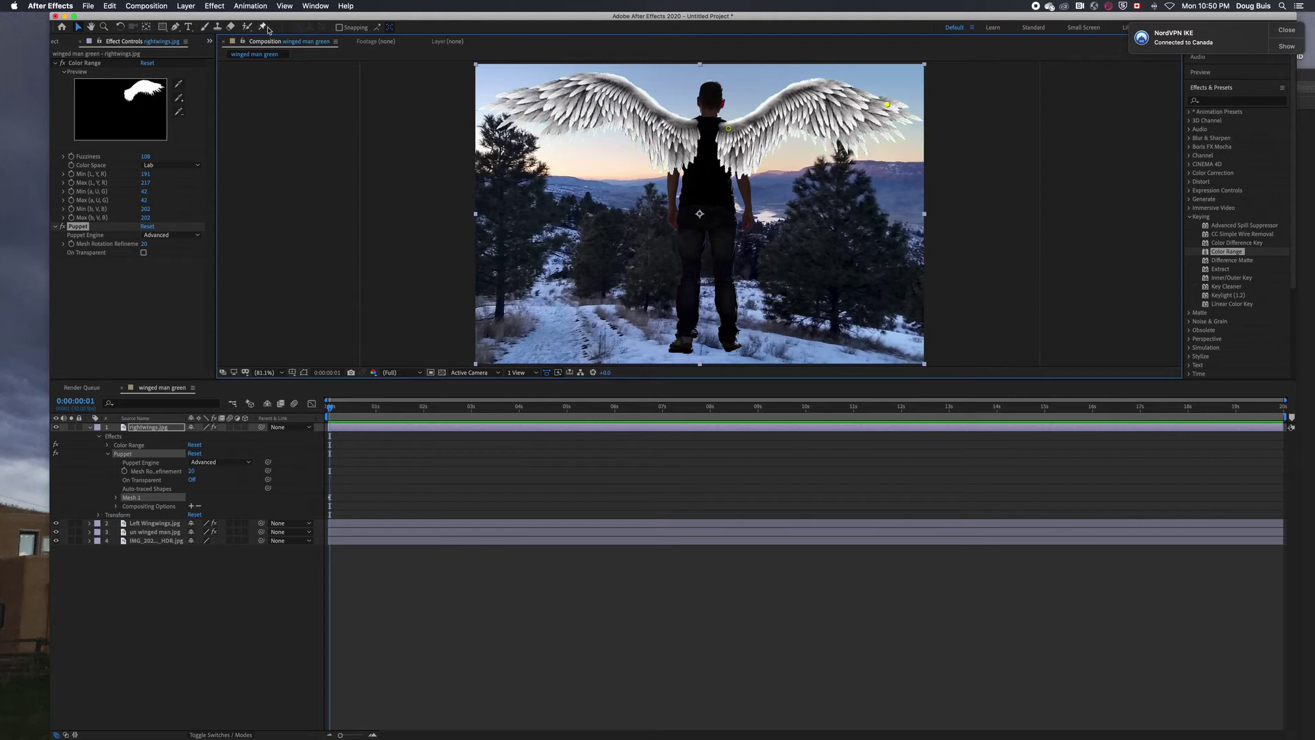
Step: Add pins below the shoulder and on the wing's top edge, then reposition the wingtip
{"action": "left_click", "coordinate": [263, 27]}
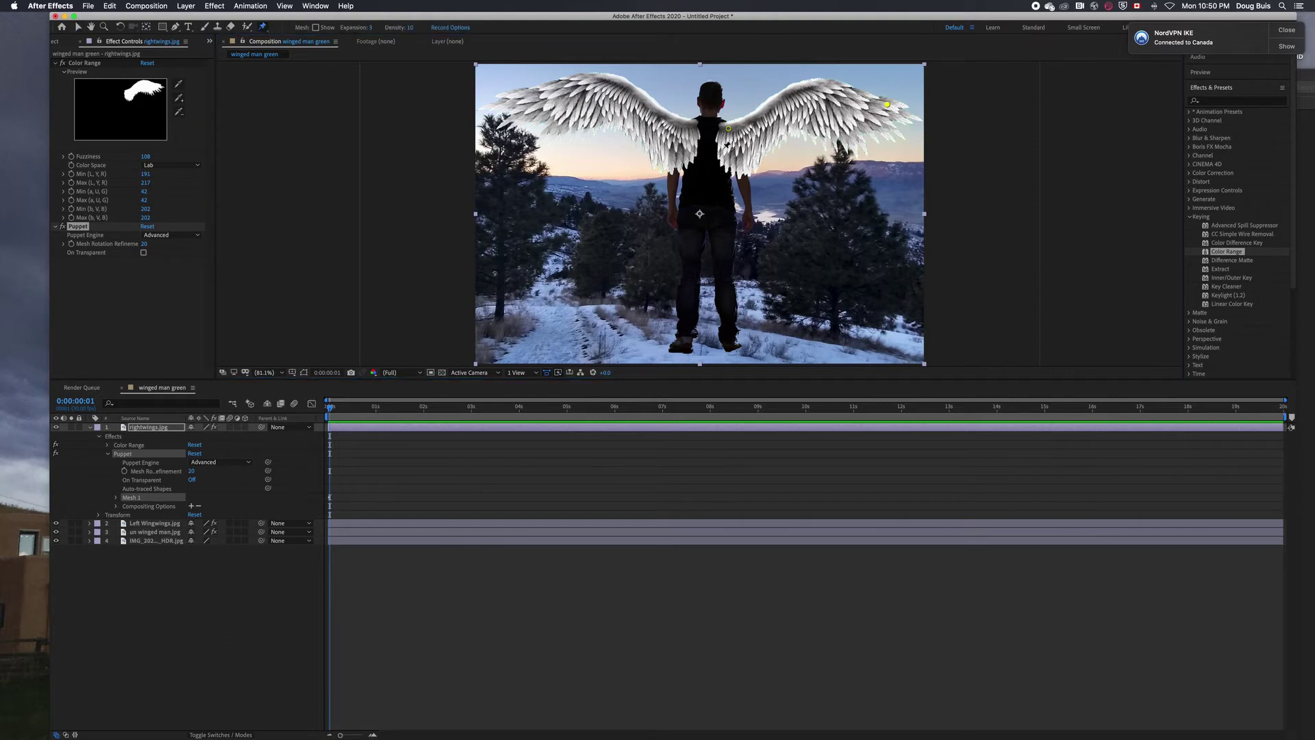
{"action": "left_click", "coordinate": [723, 148]}
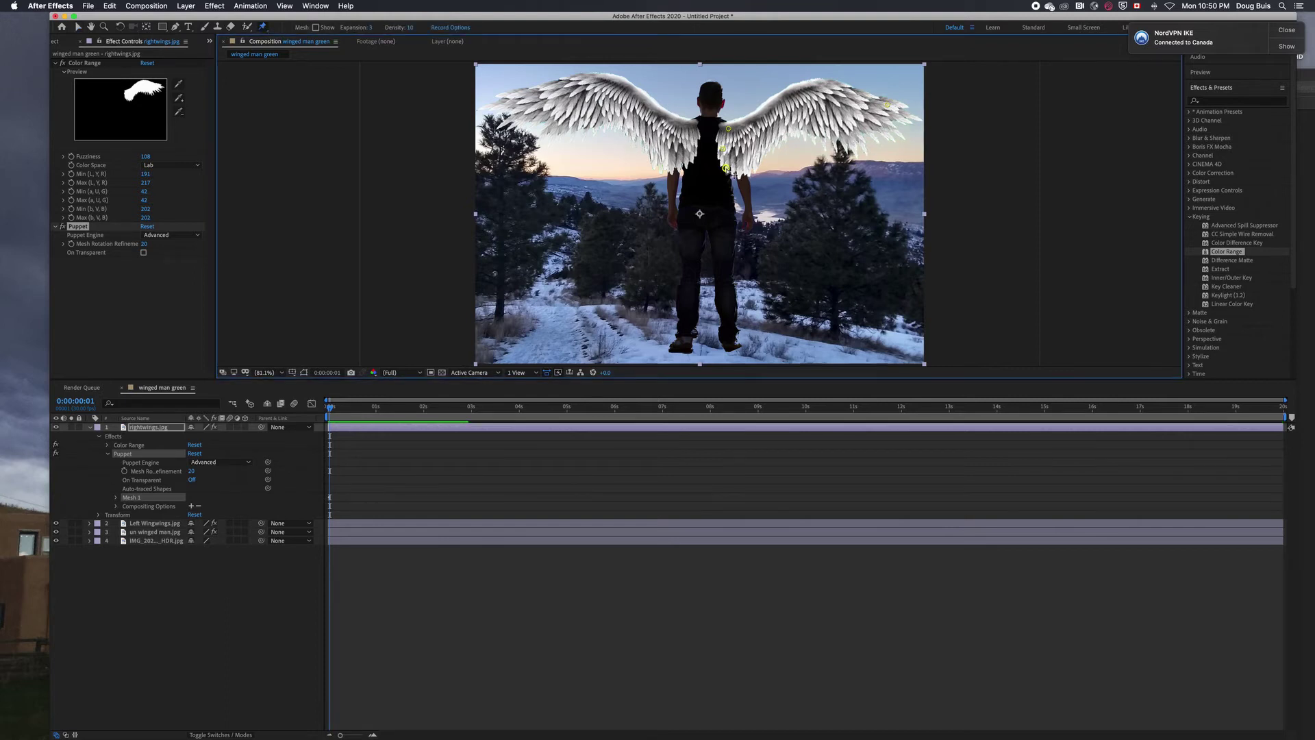
{"action": "left_click", "coordinate": [726, 168]}
{"action": "mouse_move", "coordinate": [883, 101]}
{"action": "left_mouse_down"}
{"action": "mouse_move", "coordinate": [869, 163]}
{"action": "mouse_move", "coordinate": [846, 179]}
{"action": "mouse_move", "coordinate": [884, 100]}
{"action": "left_mouse_up"}
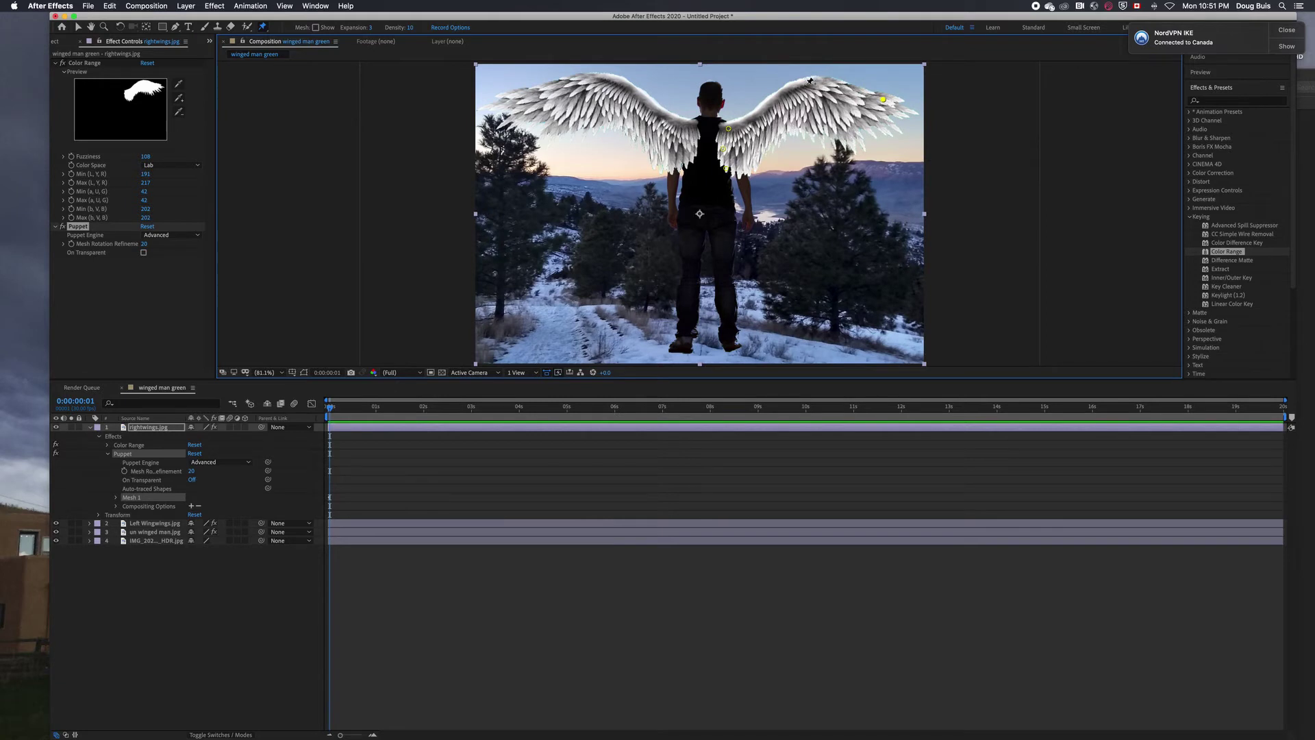
{"action": "left_click", "coordinate": [808, 82]}
{"action": "mouse_move", "coordinate": [883, 99]}
{"action": "left_mouse_down"}
{"action": "mouse_move", "coordinate": [878, 135]}
{"action": "mouse_move", "coordinate": [876, 90]}
{"action": "left_mouse_up"}
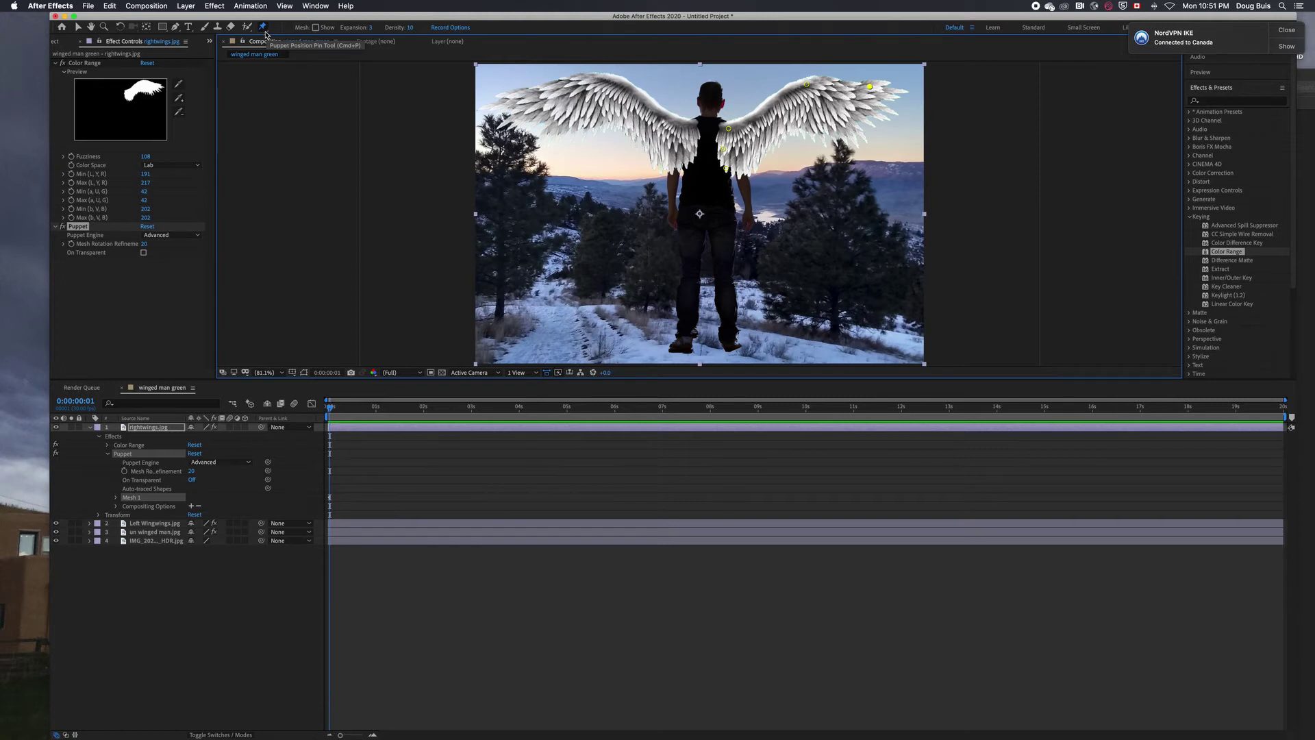
Step: Place four Puppet Starch Pins along the right wing and nudge the wingtip pin slightly
{"action": "left_click", "coordinate": [264, 29]}
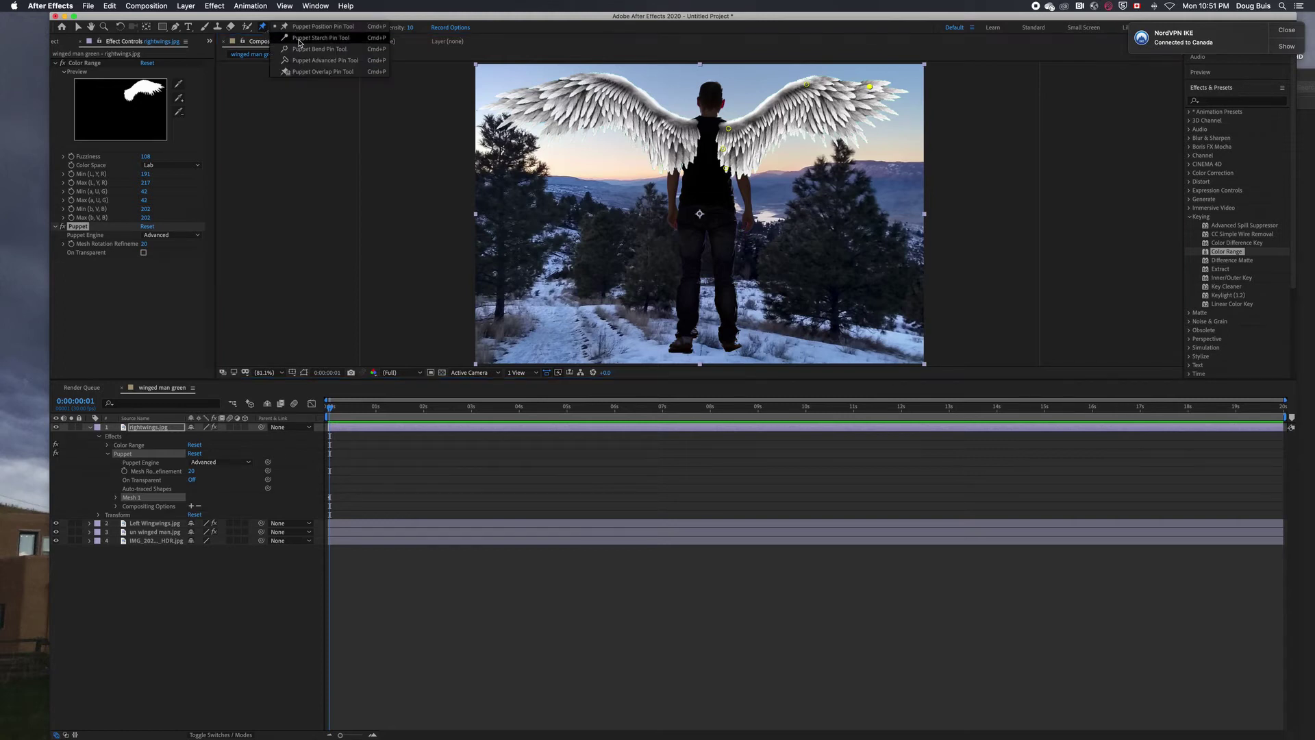
{"action": "left_click", "coordinate": [302, 39]}
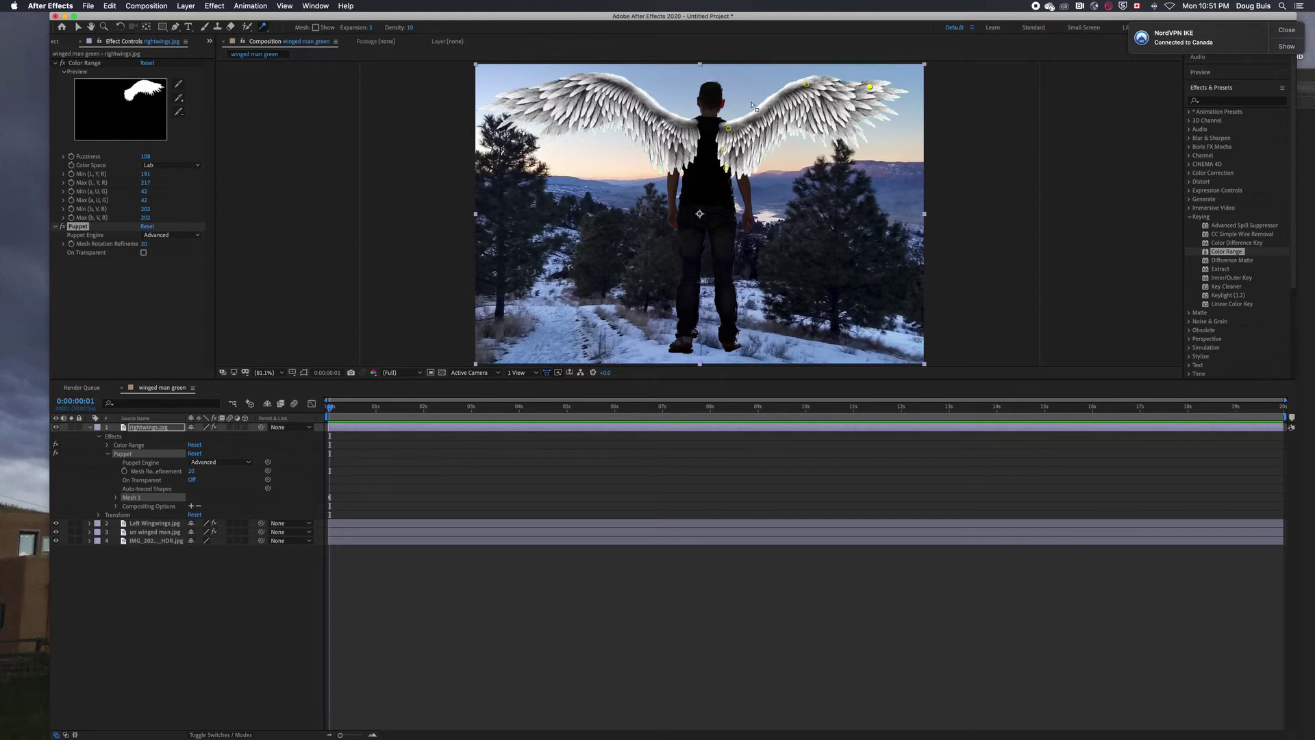
{"action": "left_click", "coordinate": [767, 105]}
{"action": "left_click", "coordinate": [847, 86]}
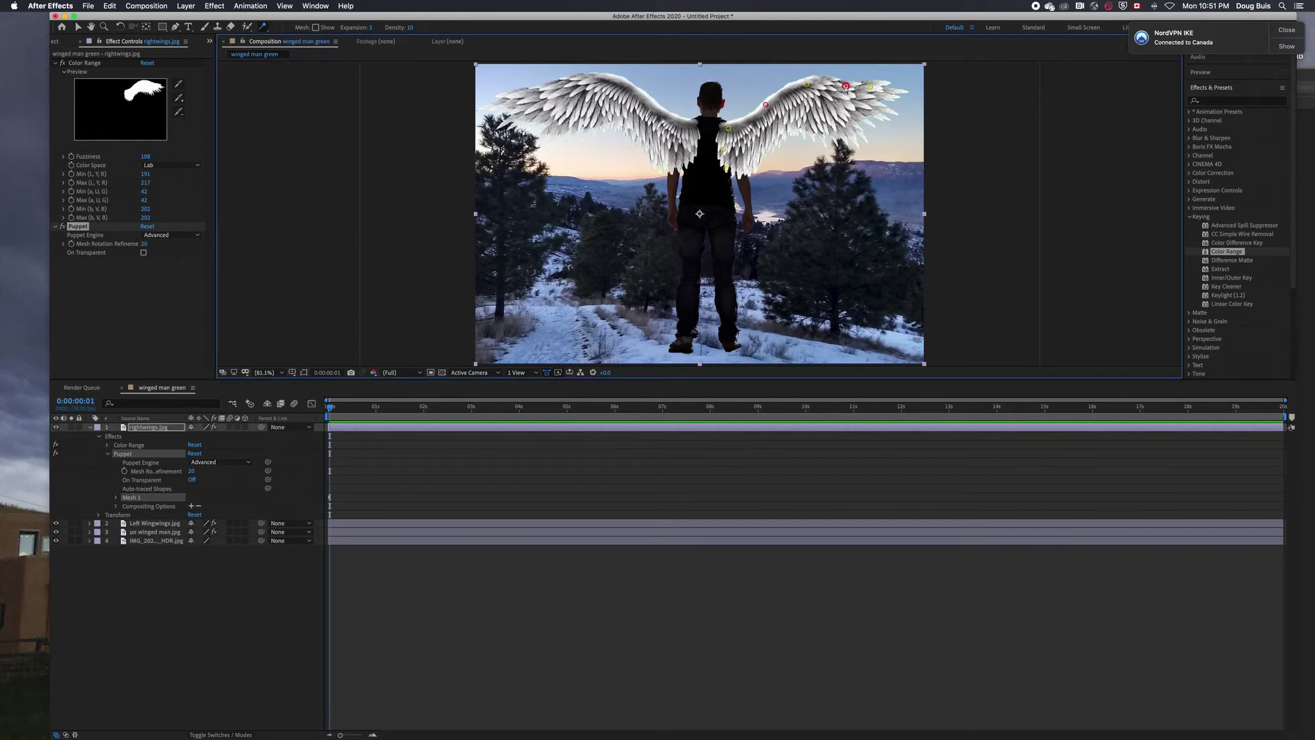
{"action": "left_click", "coordinate": [749, 116]}
{"action": "left_click", "coordinate": [786, 91]}
{"action": "key", "text": "v"}
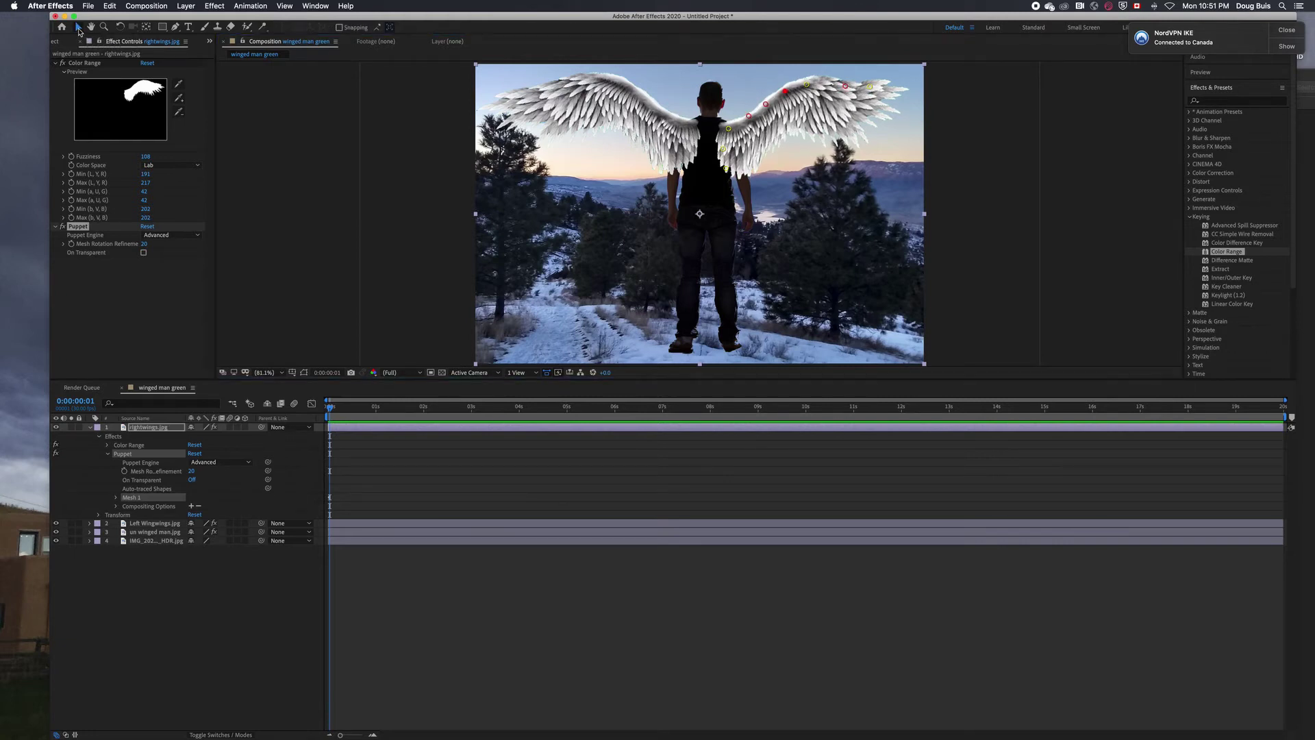
{"action": "mouse_move", "coordinate": [870, 86]}
{"action": "left_mouse_down"}
{"action": "mouse_move", "coordinate": [864, 129]}
{"action": "mouse_move", "coordinate": [876, 89]}
{"action": "left_mouse_up"}
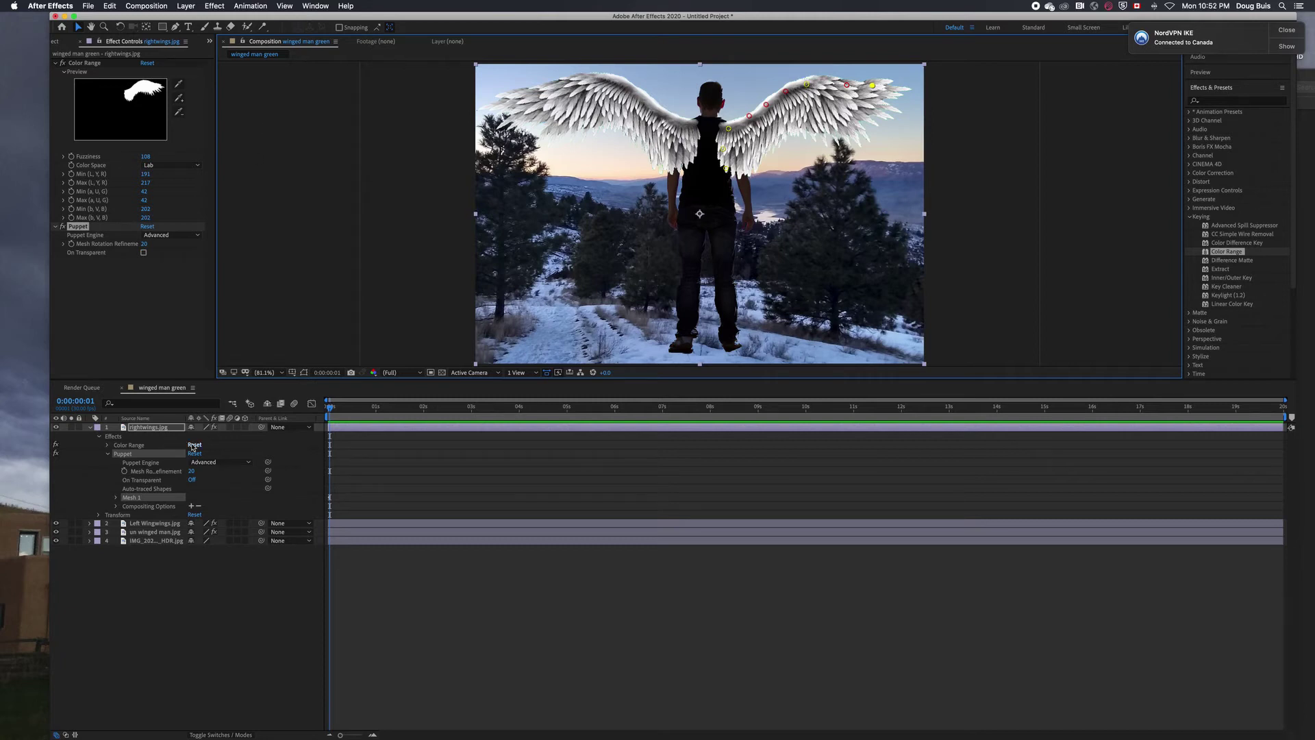
Step: On Left Wingwings.jpg, place five puppet pins from the wing's top edge down past the shoulder
{"action": "left_click", "coordinate": [90, 427]}
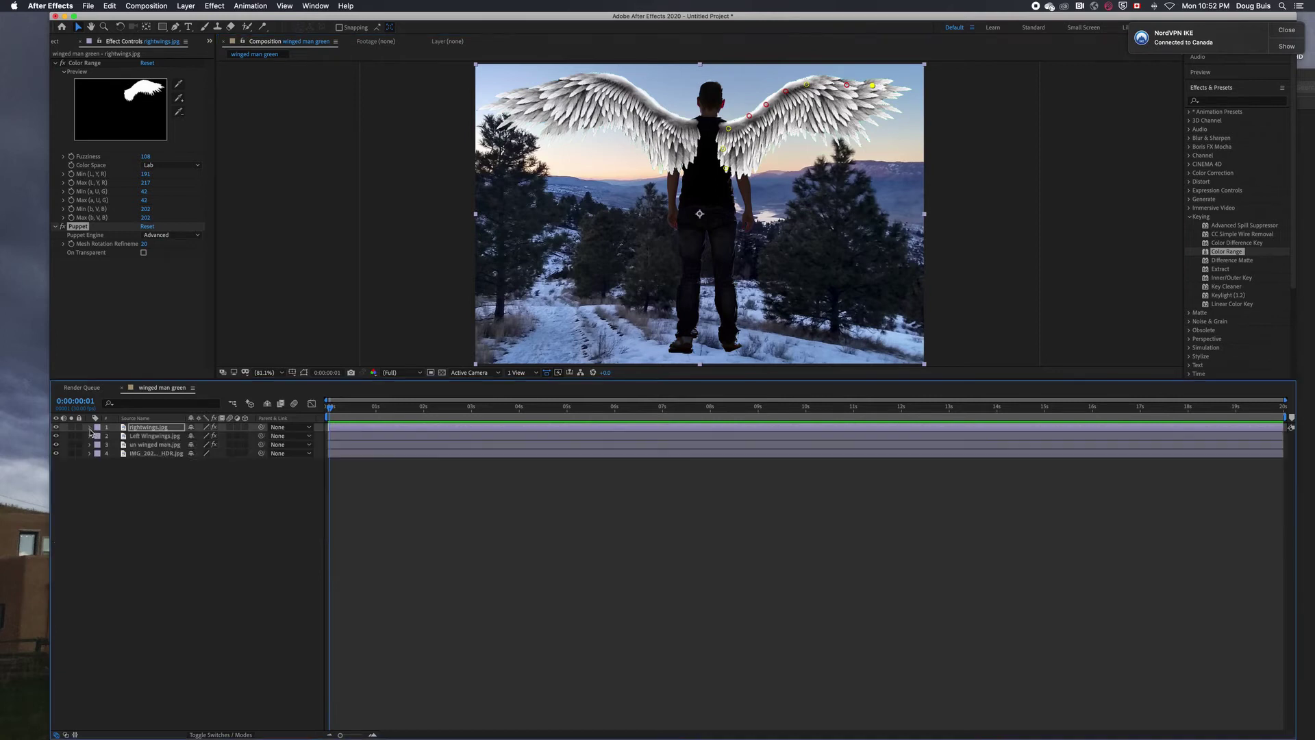
{"action": "left_click", "coordinate": [144, 437]}
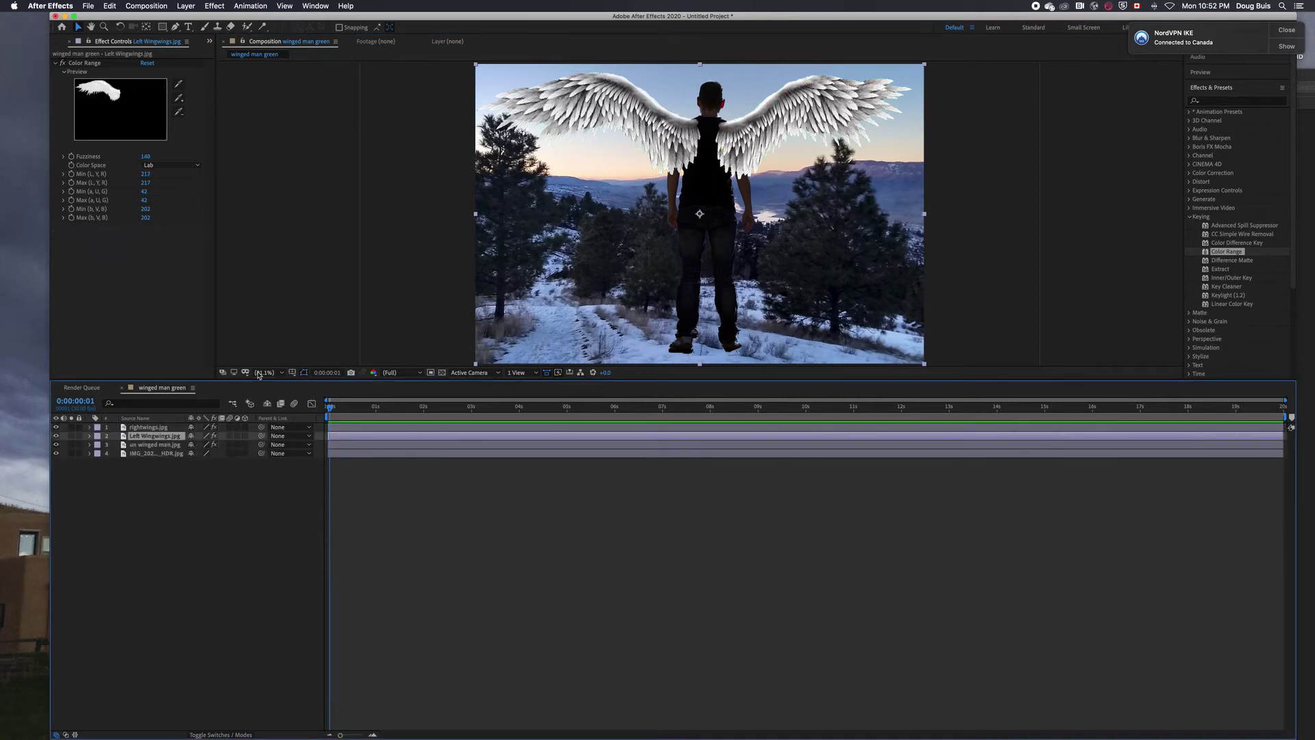
{"action": "left_click", "coordinate": [263, 27]}
{"action": "left_click", "coordinate": [507, 101]}
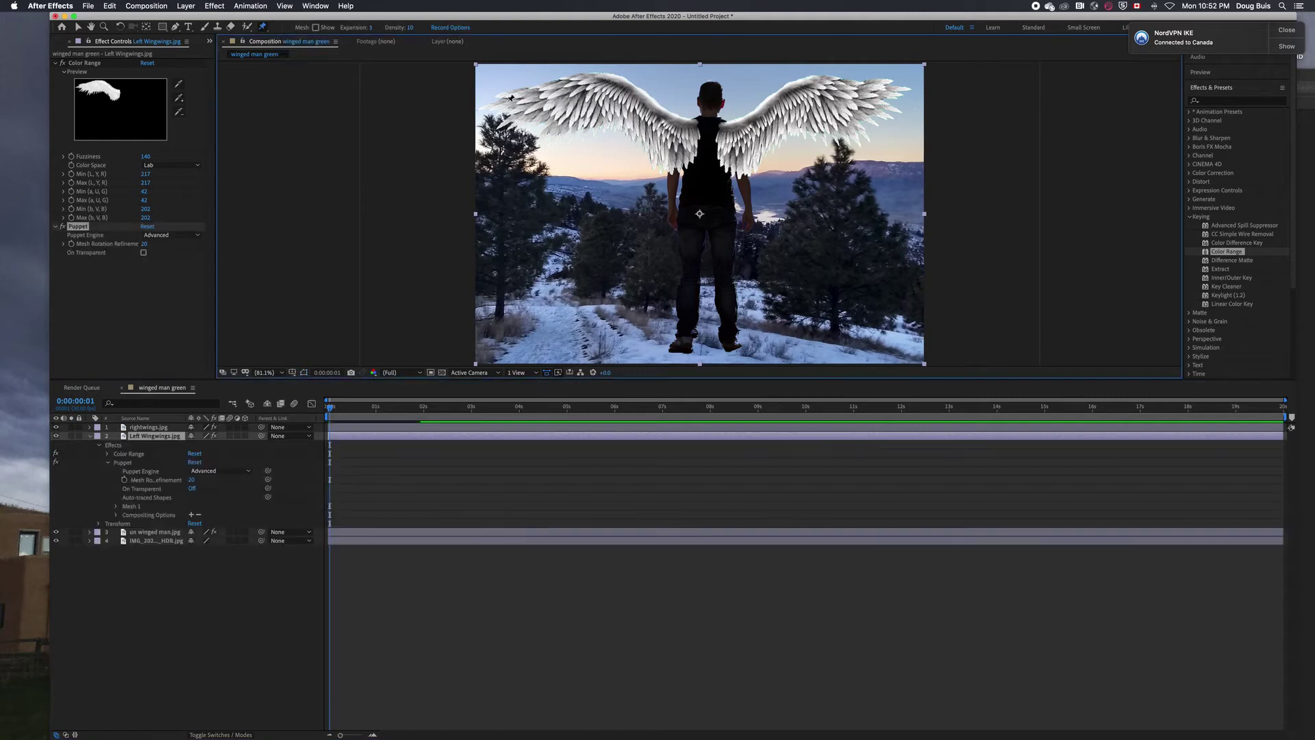
{"action": "left_click", "coordinate": [621, 82]}
{"action": "left_click", "coordinate": [690, 127]}
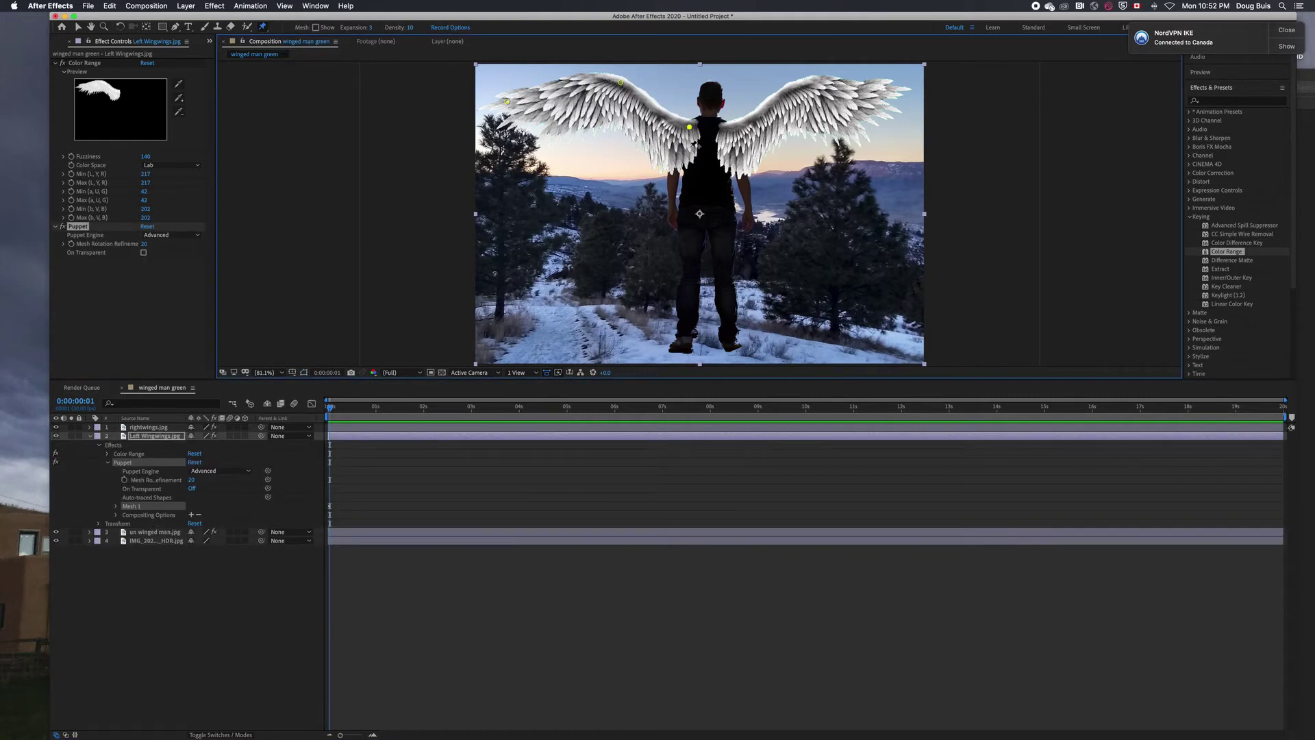
{"action": "left_click", "coordinate": [687, 149]}
{"action": "left_click", "coordinate": [677, 166]}
{"action": "left_click", "coordinate": [90, 436]}
{"action": "left_click", "coordinate": [154, 444]}
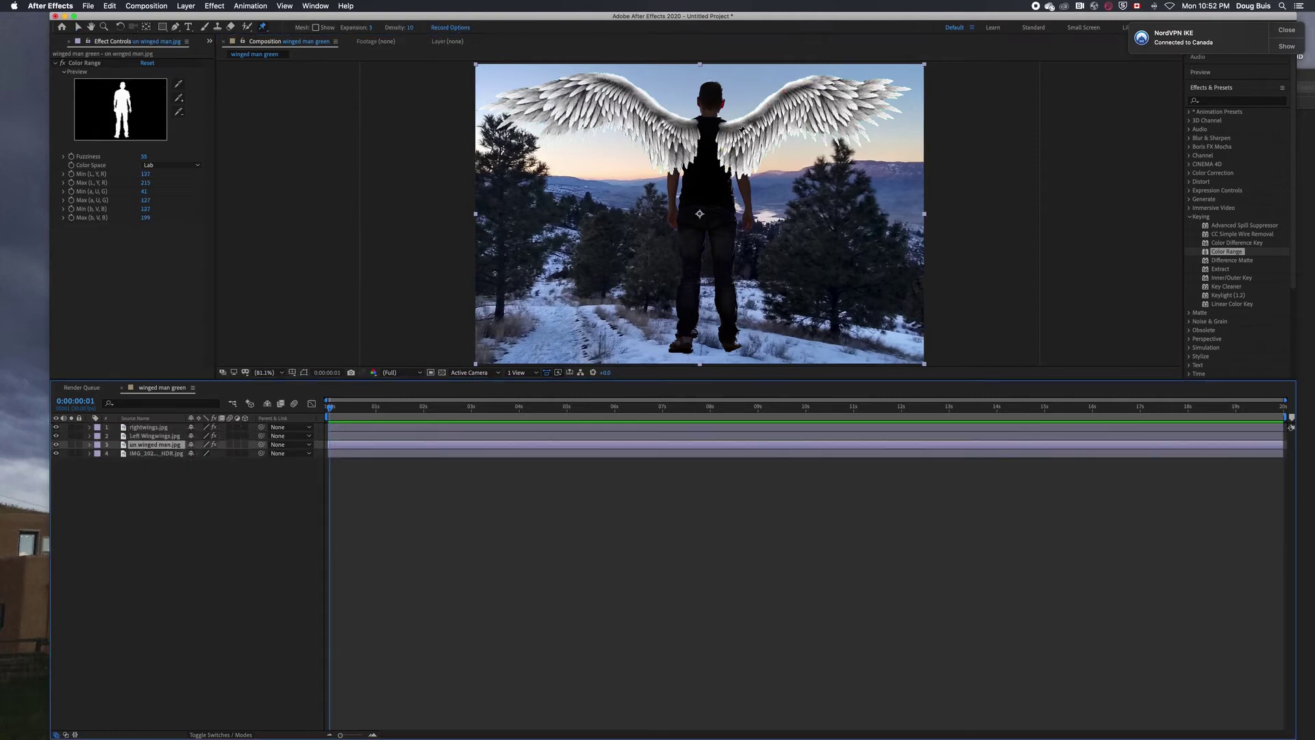
Step: Pin the man's arms, hands, waist, shoulders, neck and head, tilting the head slightly
{"action": "left_click", "coordinate": [737, 132]}
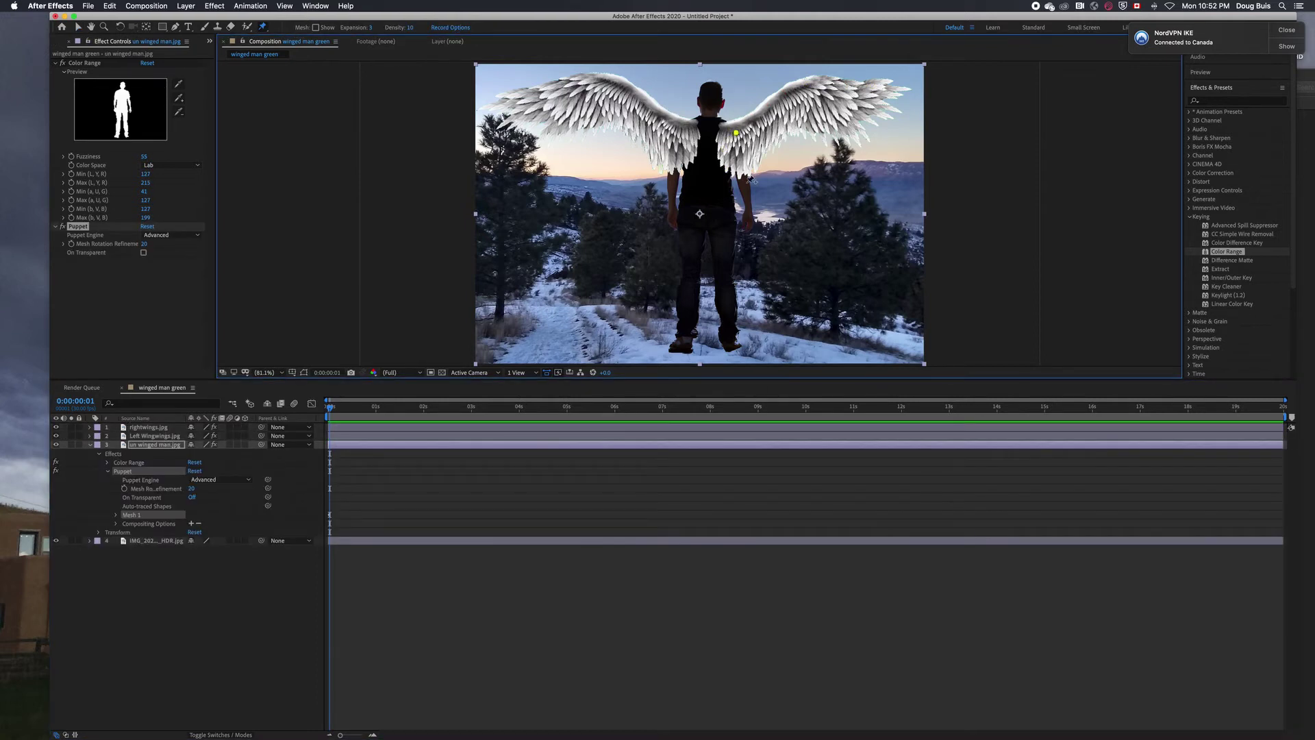
{"action": "left_click", "coordinate": [746, 180]}
{"action": "left_click", "coordinate": [673, 214]}
{"action": "left_click", "coordinate": [673, 212]}
{"action": "left_click", "coordinate": [671, 183]}
{"action": "left_click", "coordinate": [691, 215]}
{"action": "left_click", "coordinate": [729, 217]}
{"action": "left_click", "coordinate": [700, 120]}
{"action": "left_click", "coordinate": [718, 123]}
{"action": "left_click", "coordinate": [711, 115]}
{"action": "left_click", "coordinate": [722, 95]}
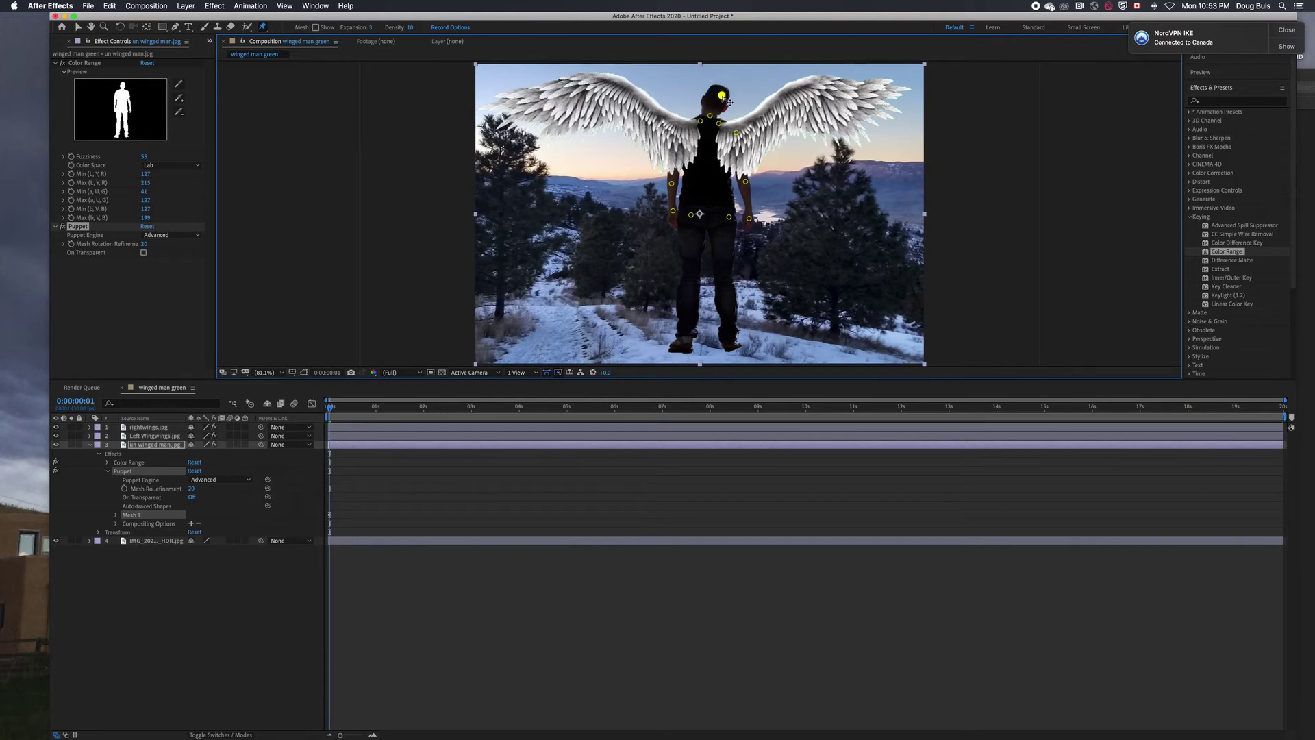
{"action": "left_click_drag", "start_coordinate": [722, 95], "coordinate": [710, 89]}
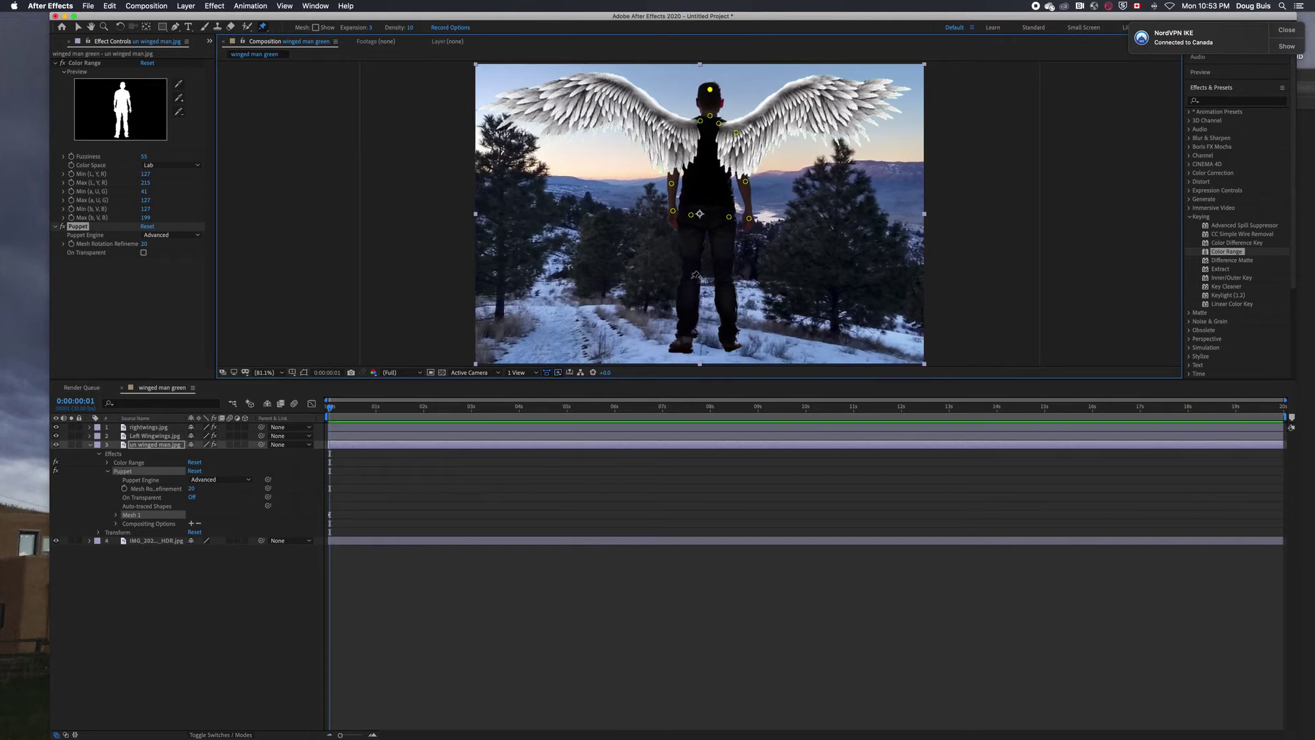
Step: Add pins at both hips, legs and feet of the man
{"action": "left_click", "coordinate": [692, 228]}
{"action": "left_click", "coordinate": [724, 229]}
{"action": "left_click", "coordinate": [726, 281]}
{"action": "left_click", "coordinate": [690, 280]}
{"action": "left_click", "coordinate": [687, 344]}
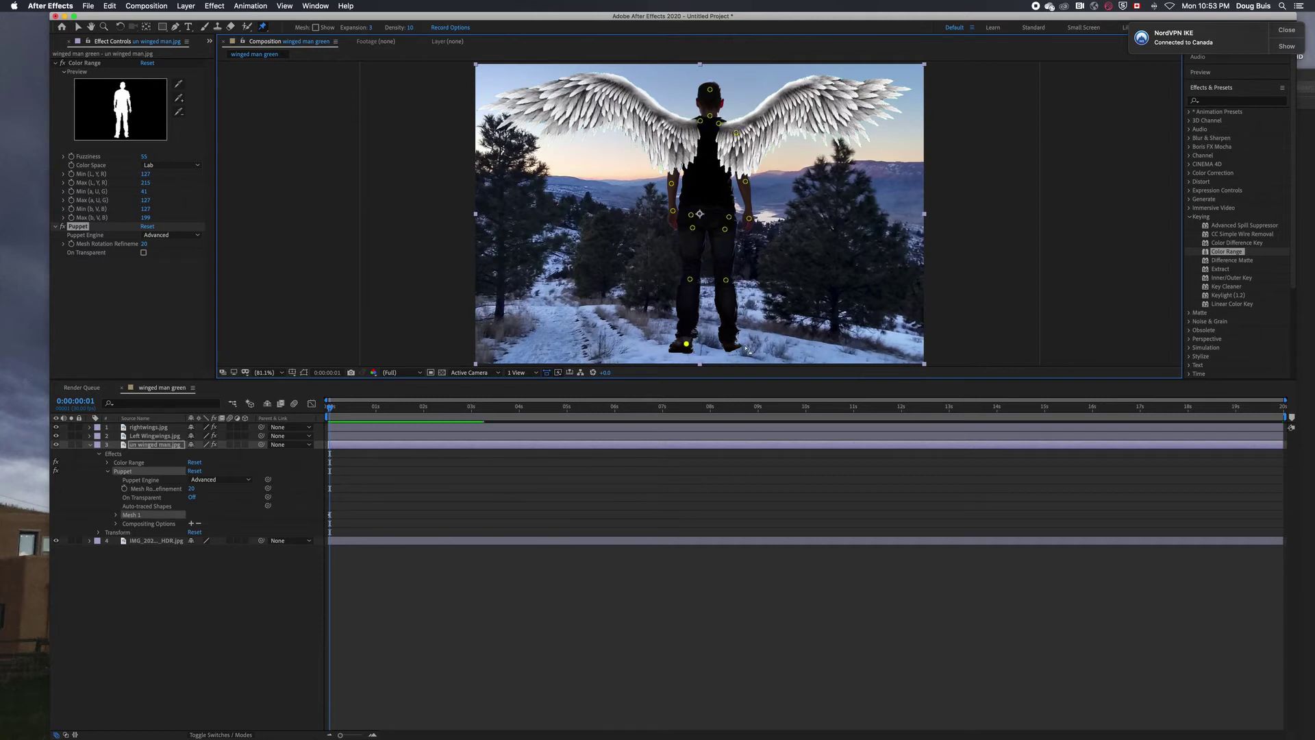
{"action": "left_click", "coordinate": [732, 342]}
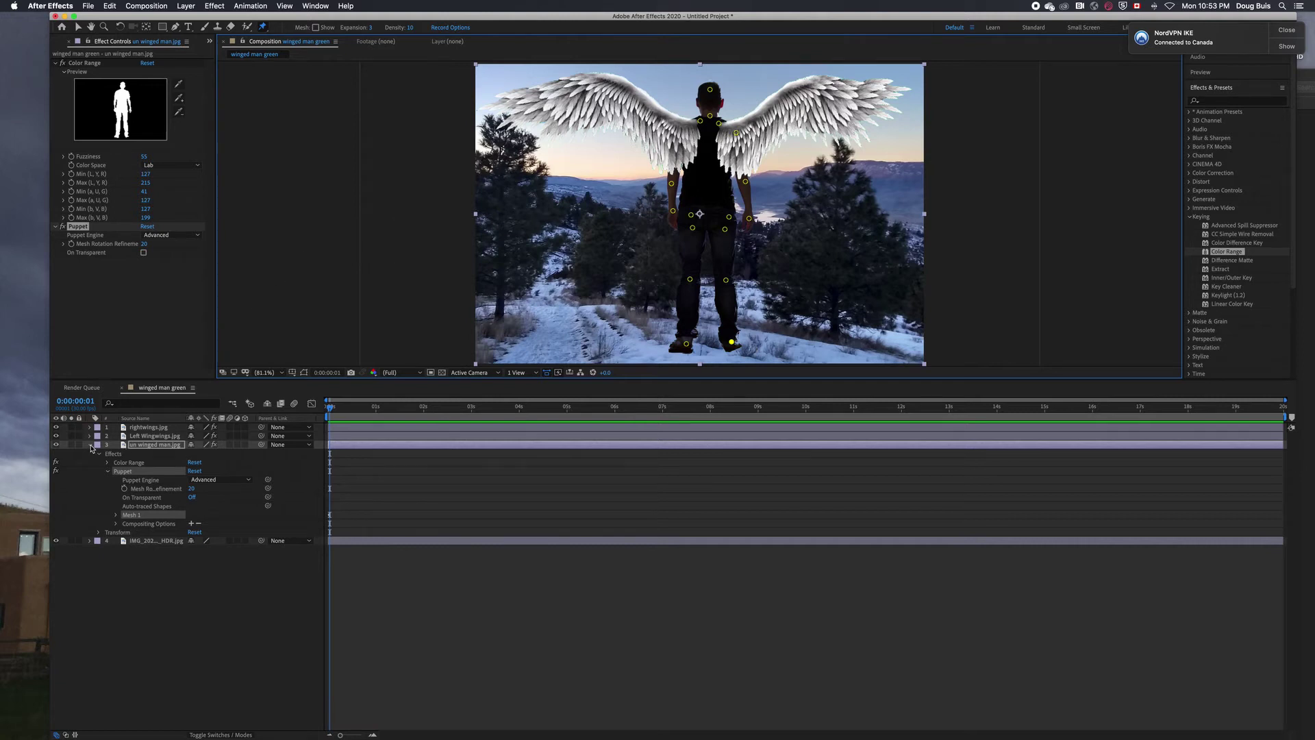
{"action": "left_click", "coordinate": [91, 445]}
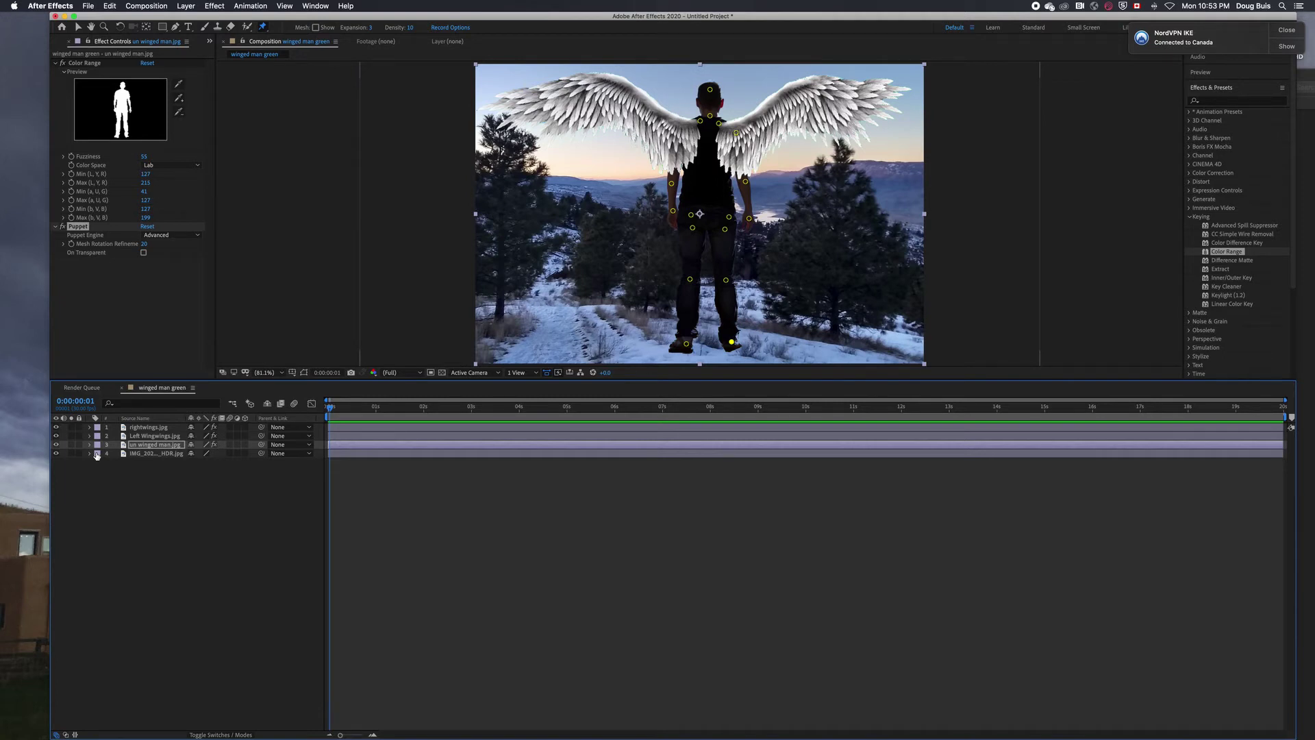
{"action": "left_click", "coordinate": [155, 429]}
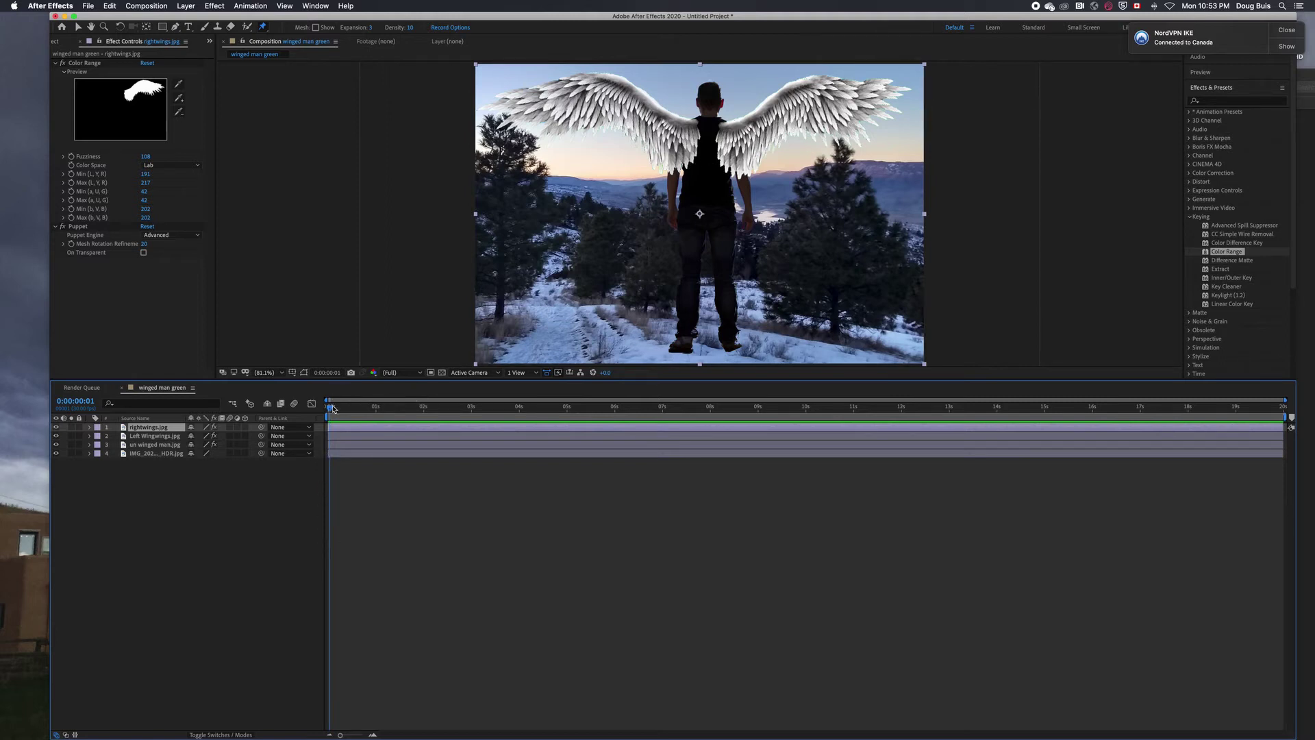
Step: At about 0:00:01:29, drag the right and left wing pins down to curve both wings
{"action": "left_click_drag", "start_coordinate": [334, 409], "coordinate": [424, 409]}
{"action": "left_click", "coordinate": [830, 185]}
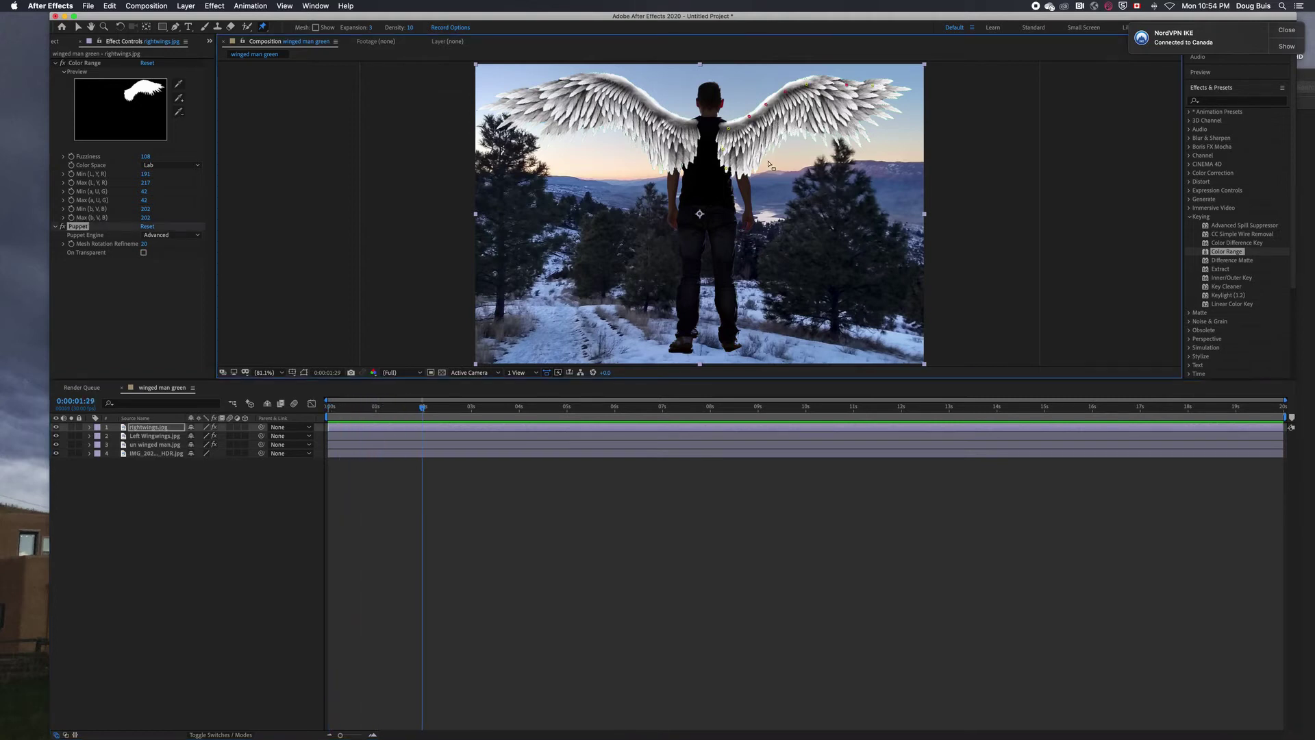
{"action": "left_click_drag", "start_coordinate": [807, 85], "coordinate": [807, 112]}
{"action": "left_click_drag", "start_coordinate": [874, 87], "coordinate": [876, 135]}
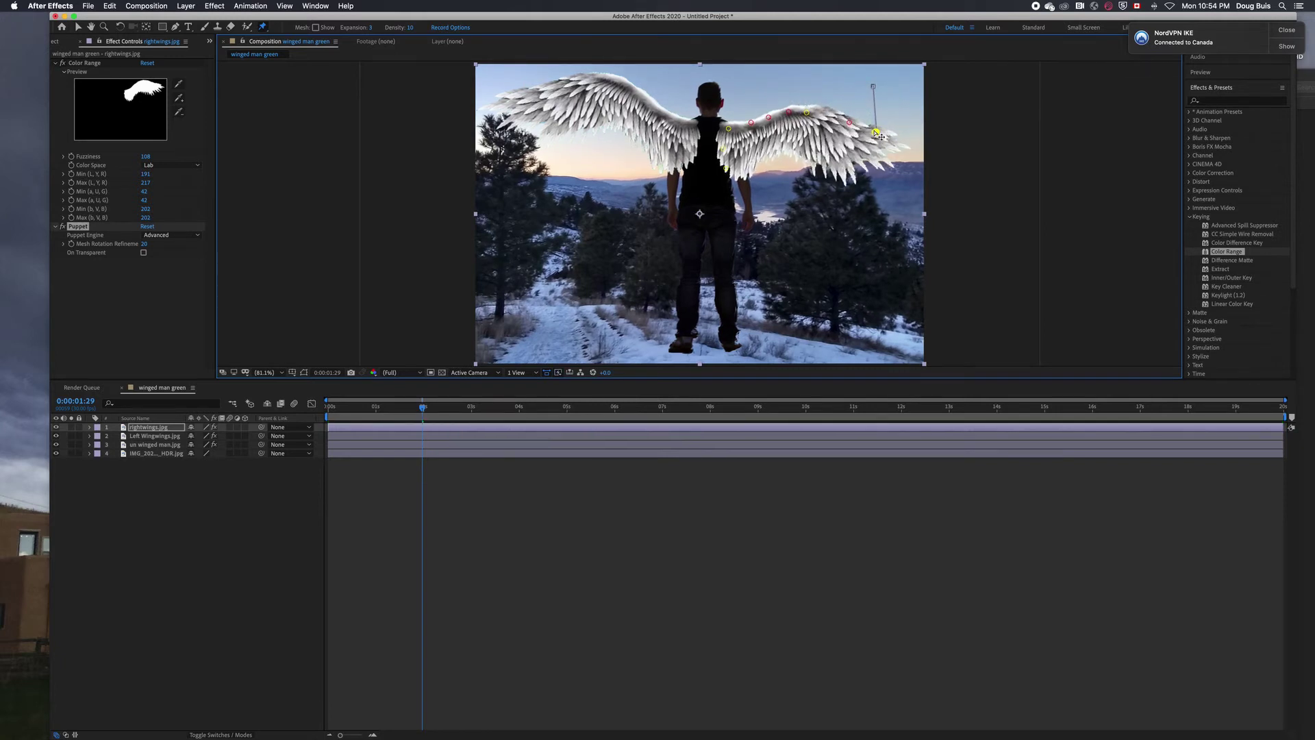
{"action": "left_click", "coordinate": [157, 437]}
{"action": "left_click", "coordinate": [555, 201]}
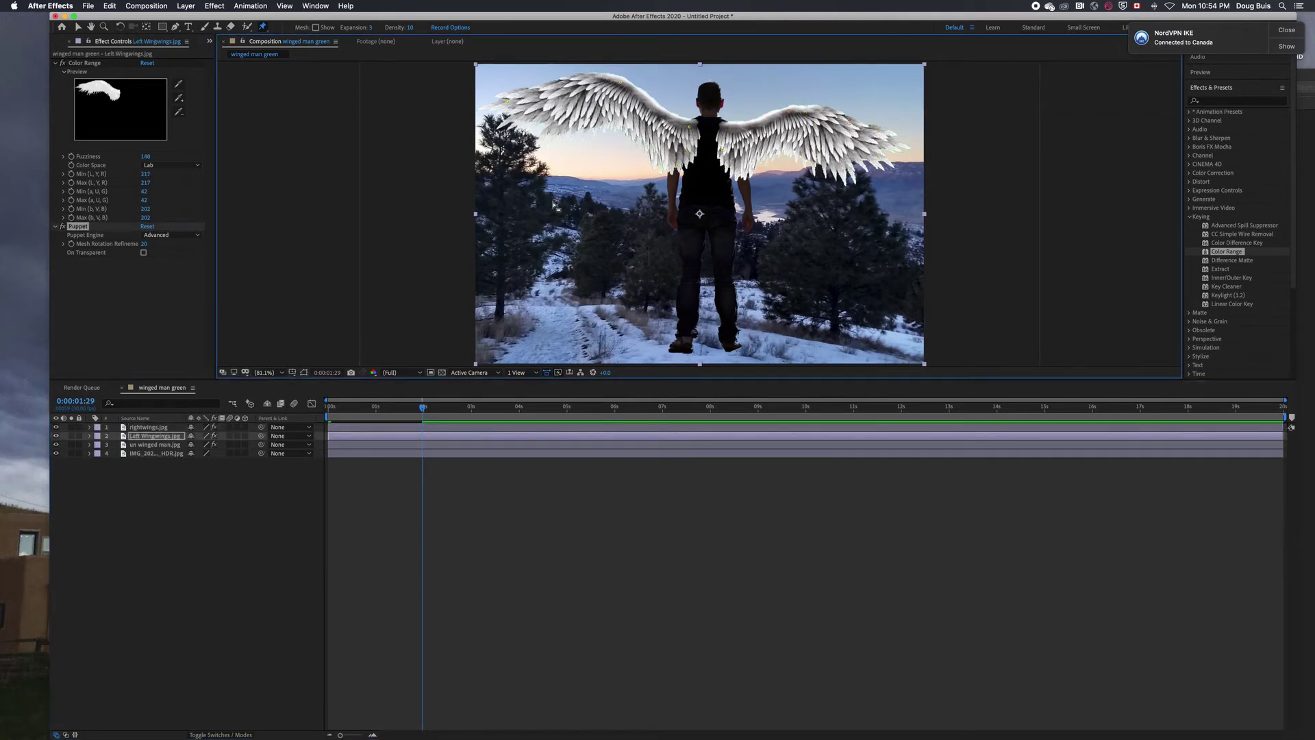
{"action": "left_click_drag", "start_coordinate": [613, 81], "coordinate": [615, 107]}
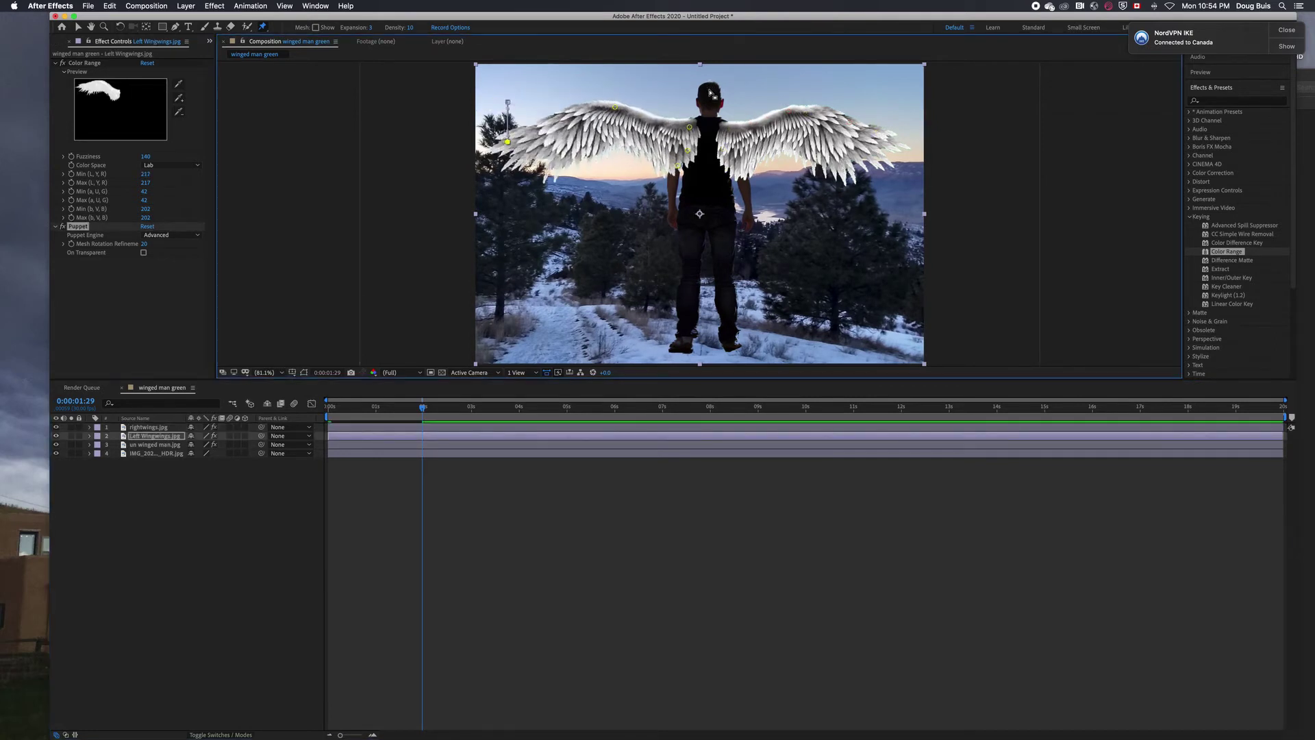
{"action": "left_click", "coordinate": [171, 454]}
{"action": "left_click", "coordinate": [742, 79]}
Step: Nudge the man's foot and hand pins outward, then scrub back to check the motion
{"action": "left_click", "coordinate": [154, 445]}
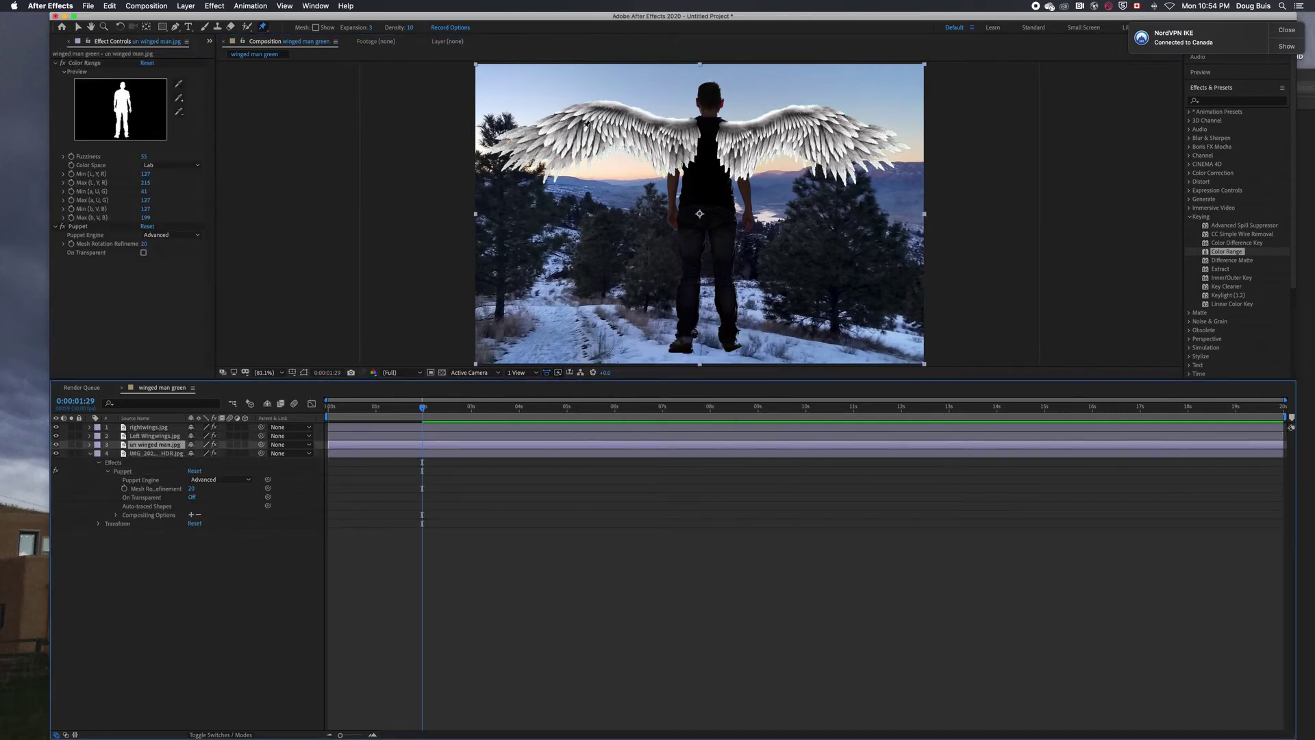
{"action": "left_click", "coordinate": [710, 87]}
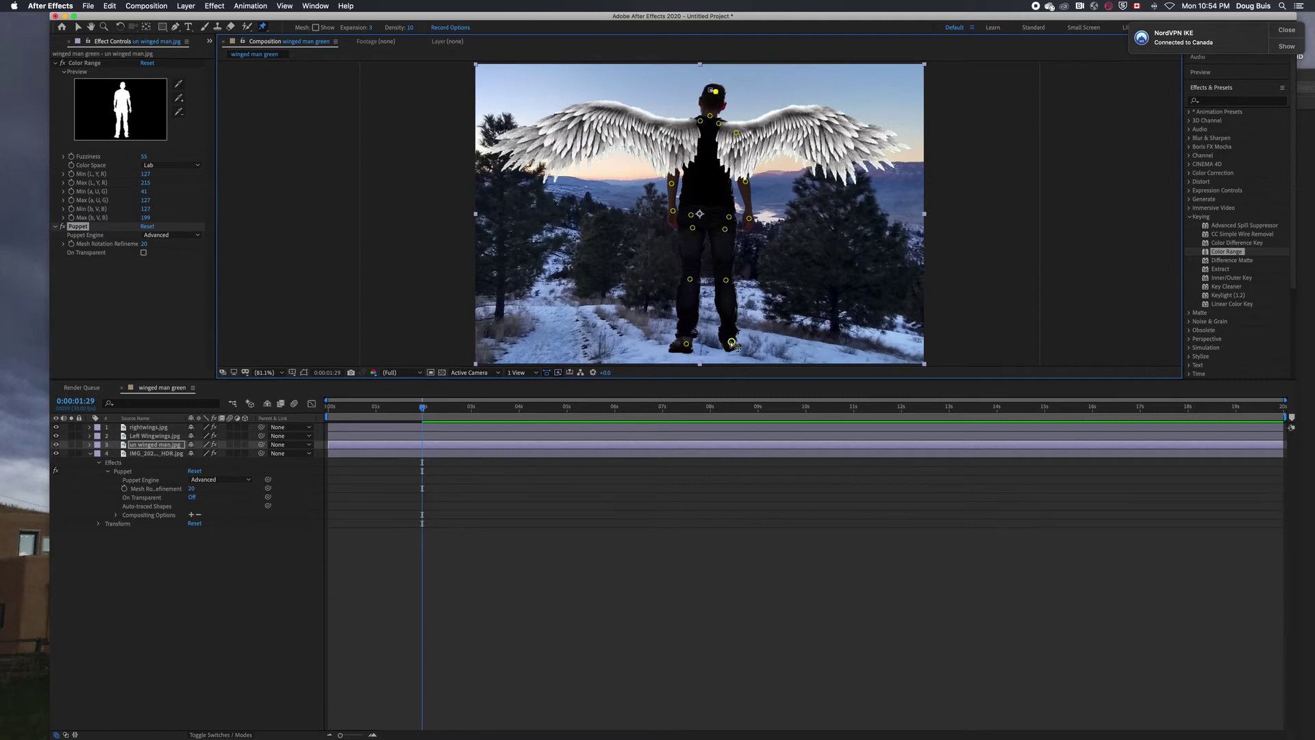
{"action": "left_click_drag", "start_coordinate": [733, 341], "coordinate": [742, 340]}
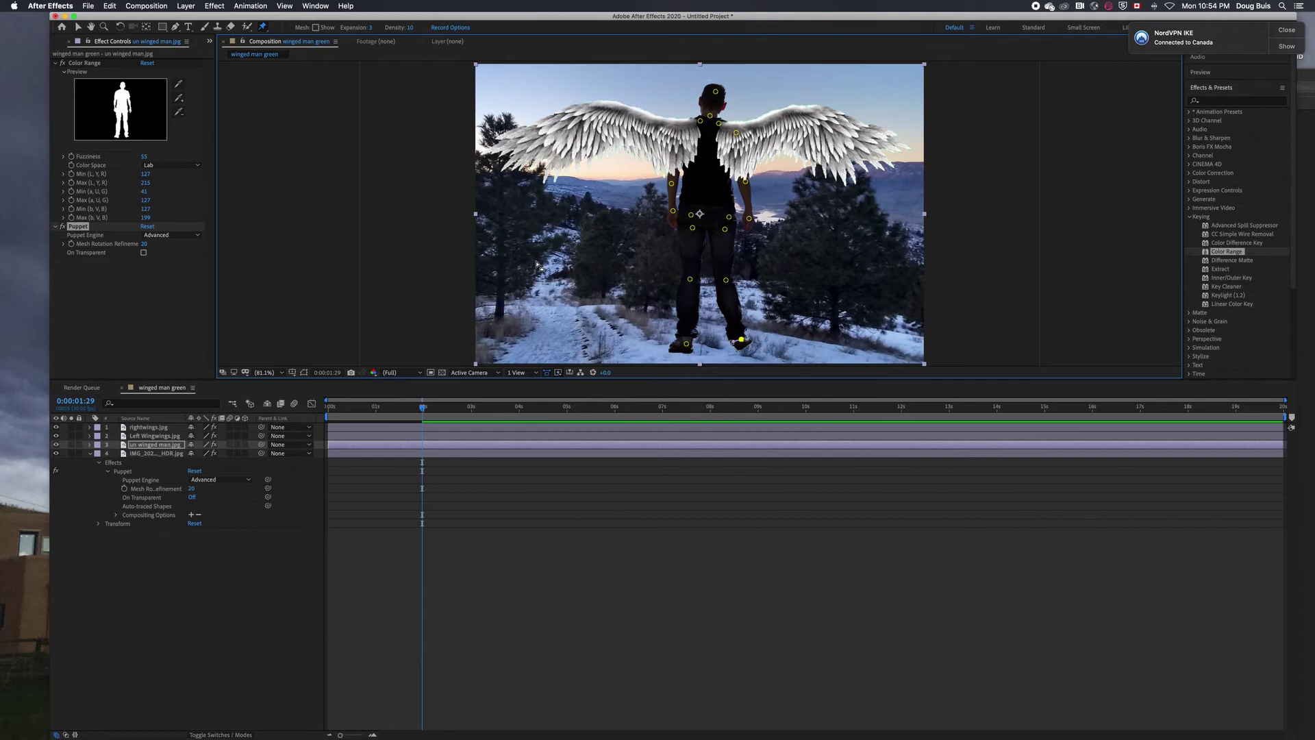
{"action": "left_click_drag", "start_coordinate": [750, 219], "coordinate": [757, 218]}
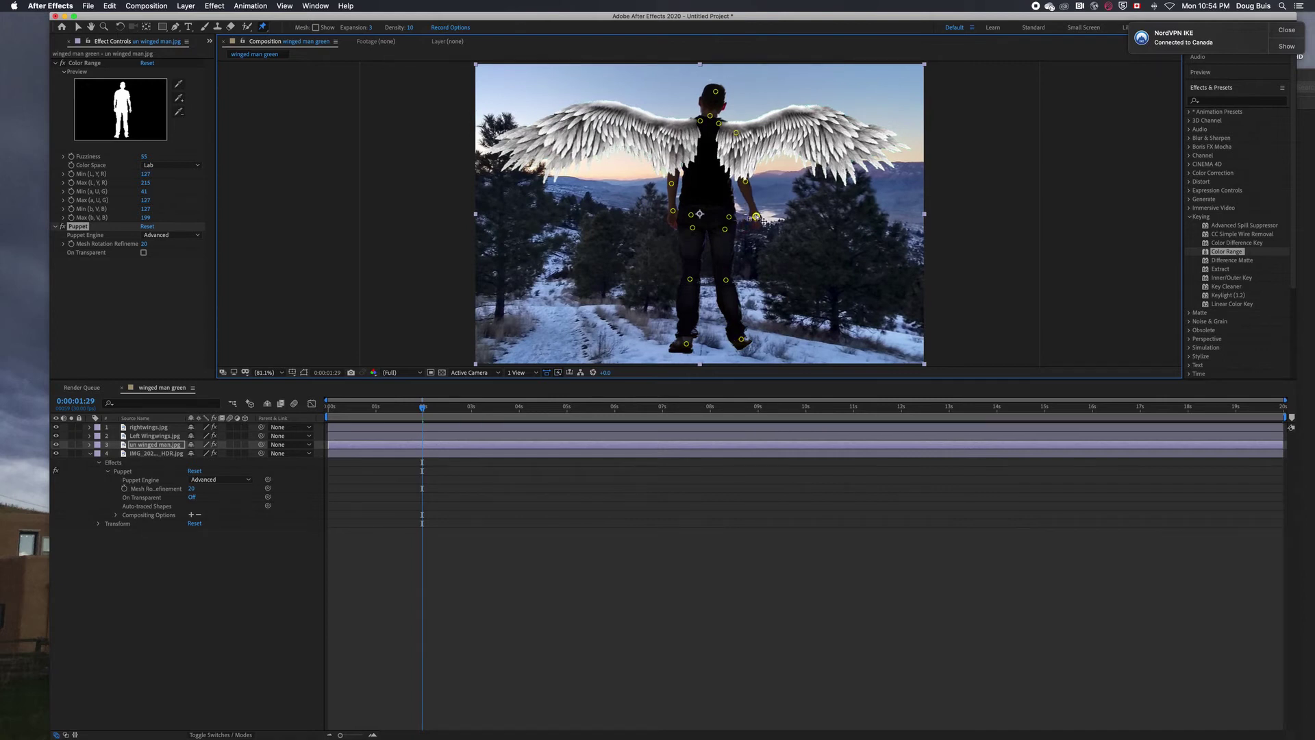
{"action": "left_click_drag", "start_coordinate": [425, 410], "coordinate": [381, 420]}
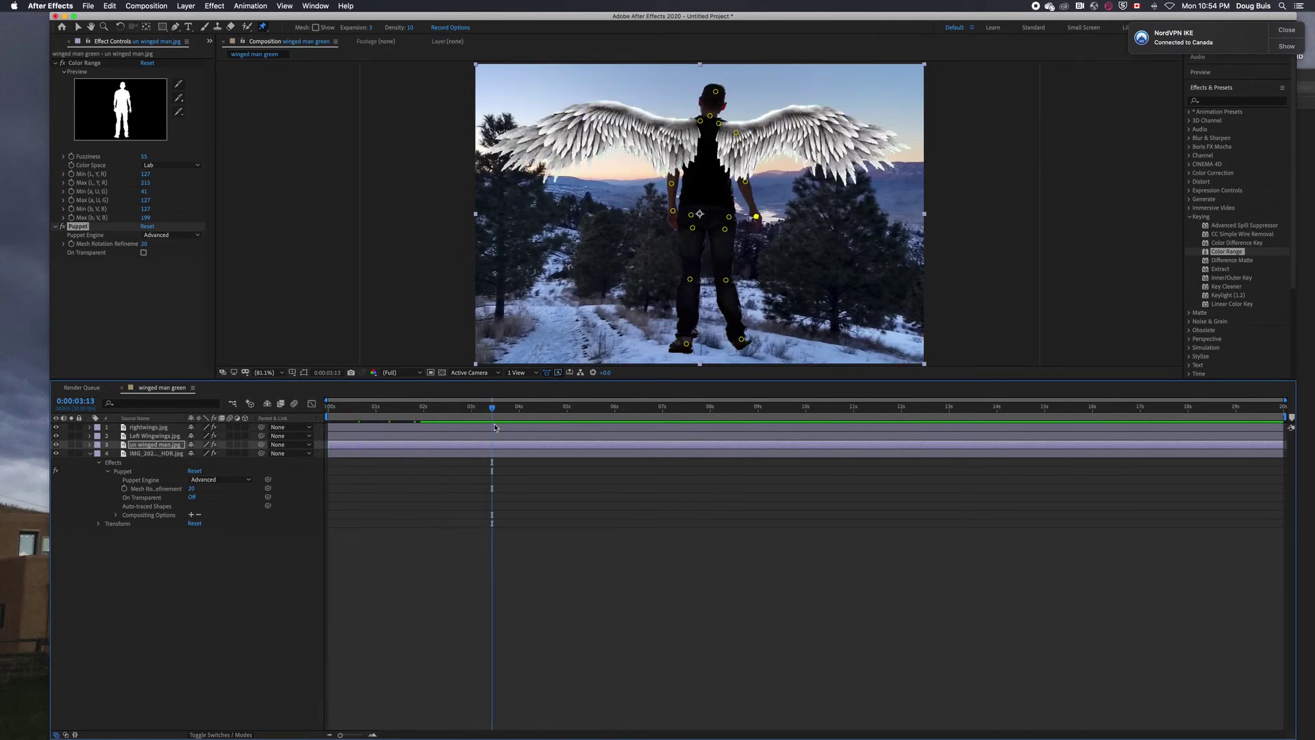
Step: Shift the man's hip pin and tilt his head left, then preview the animation
{"action": "left_click", "coordinate": [151, 428]}
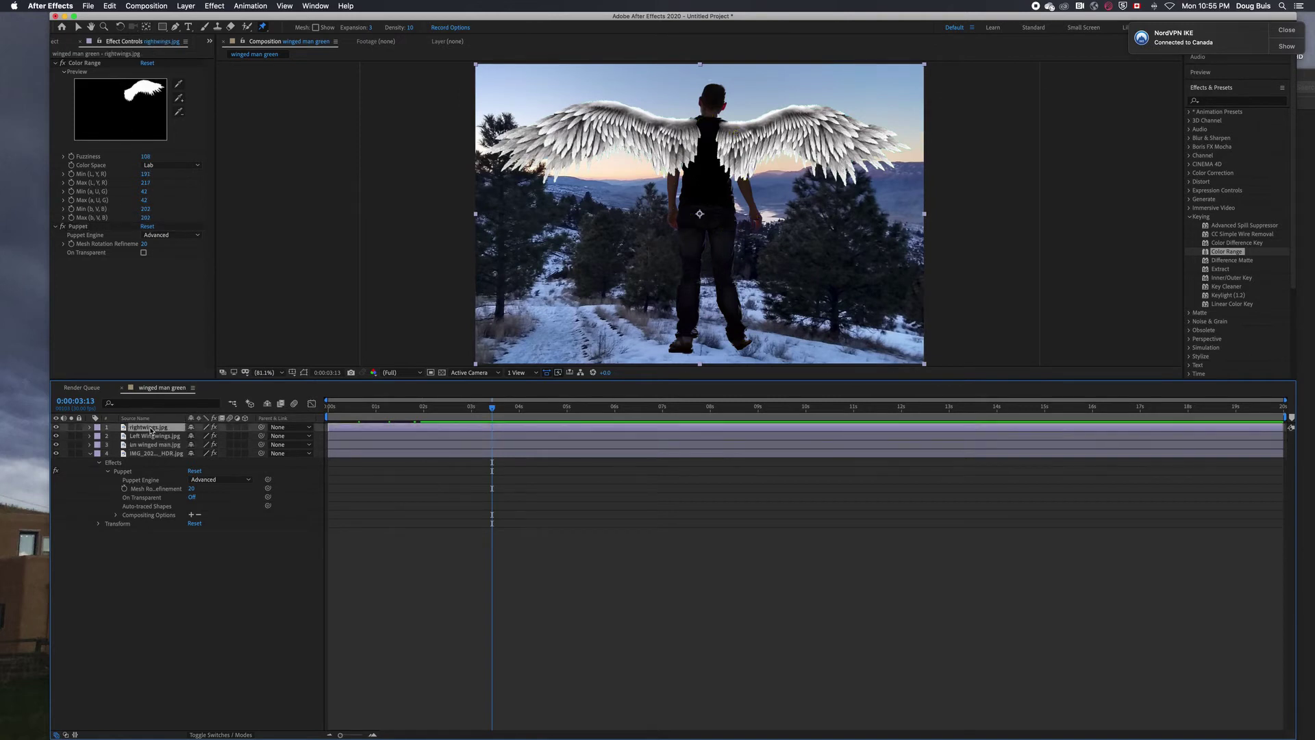
{"action": "left_click", "coordinate": [171, 436]}
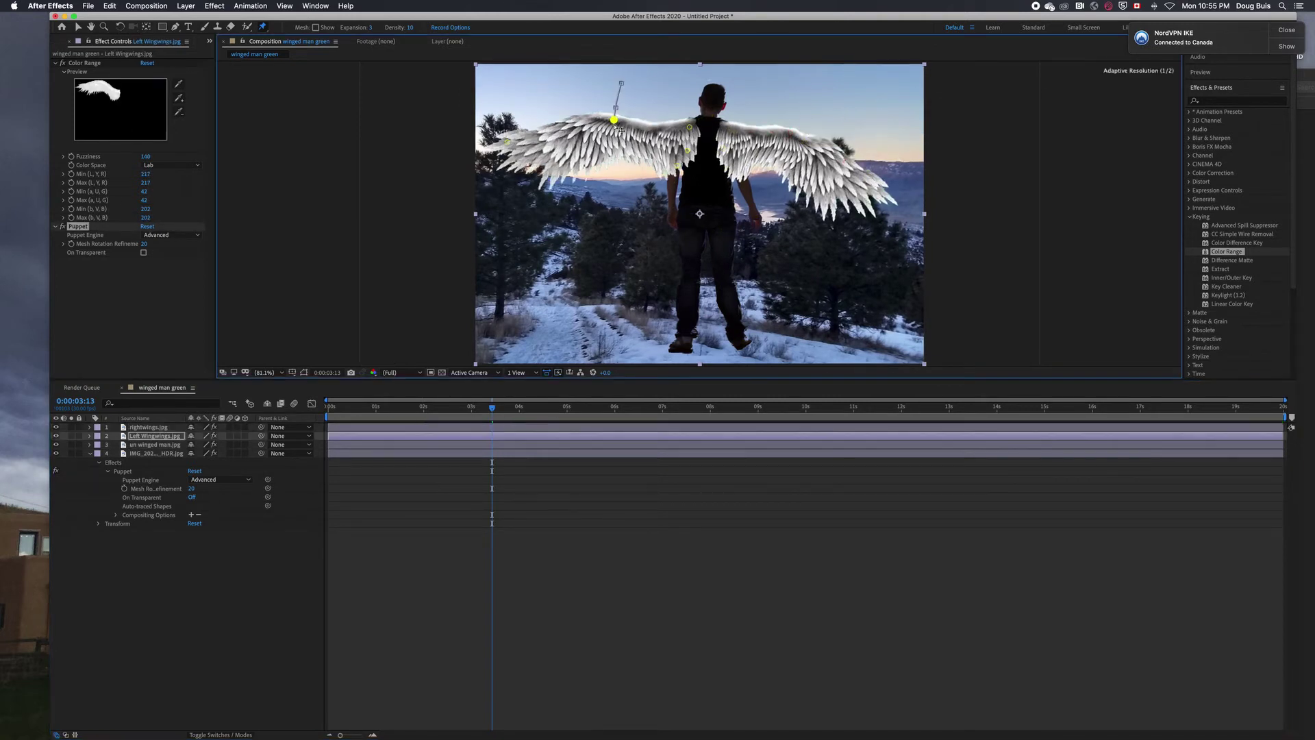
{"action": "left_click", "coordinate": [155, 445]}
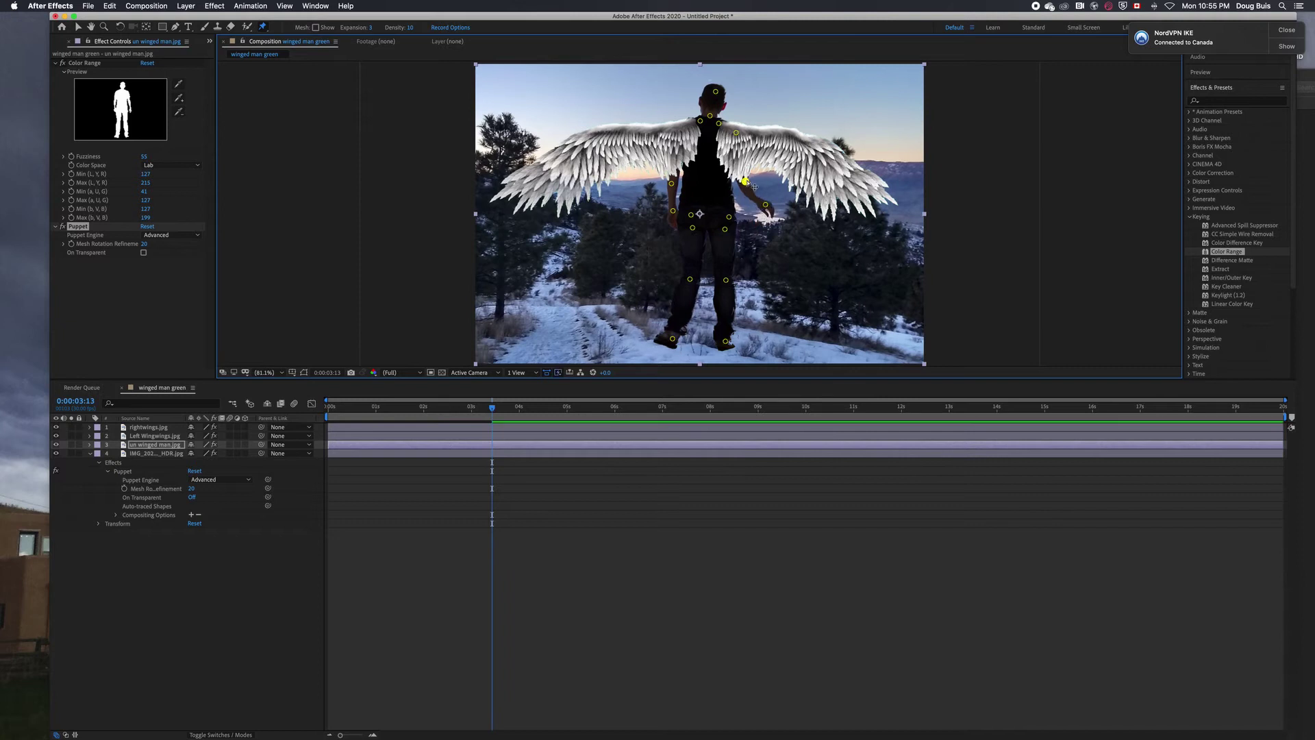
{"action": "left_click_drag", "start_coordinate": [676, 215], "coordinate": [671, 188]}
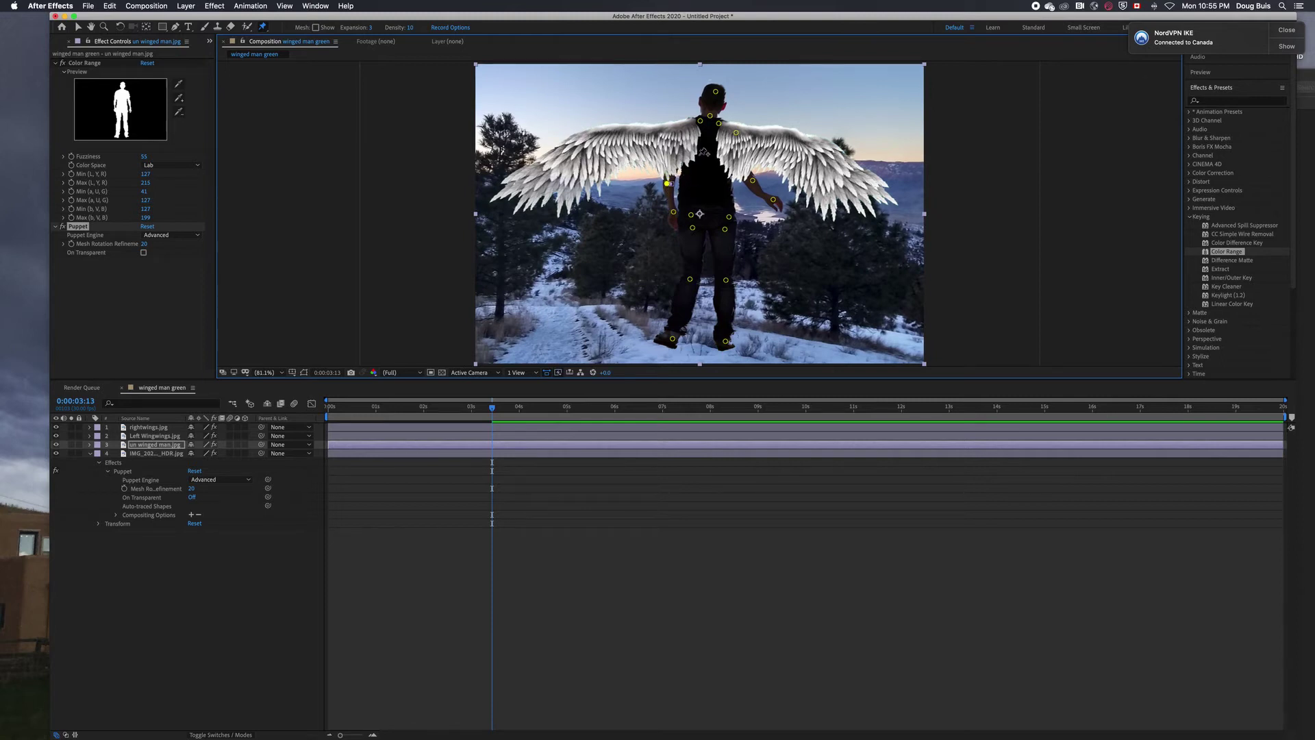
{"action": "left_click_drag", "start_coordinate": [717, 91], "coordinate": [703, 91]}
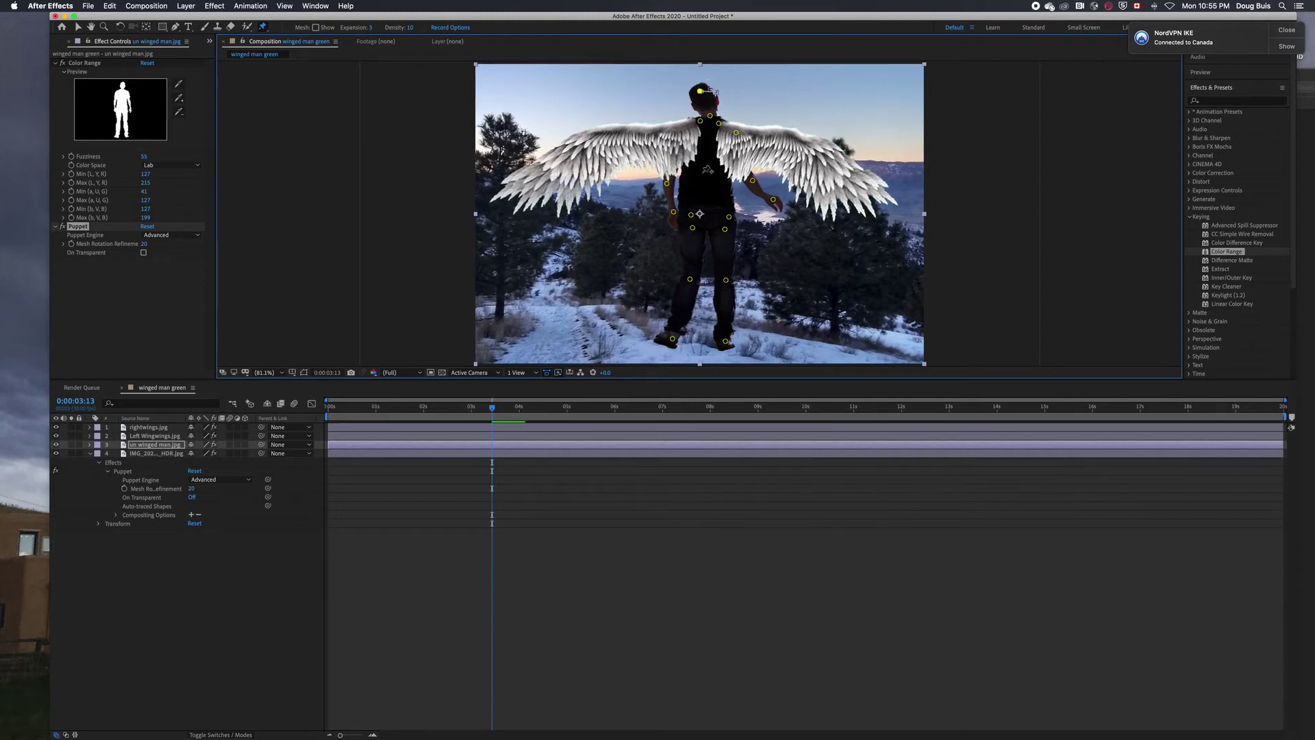
{"action": "key", "text": "space"}
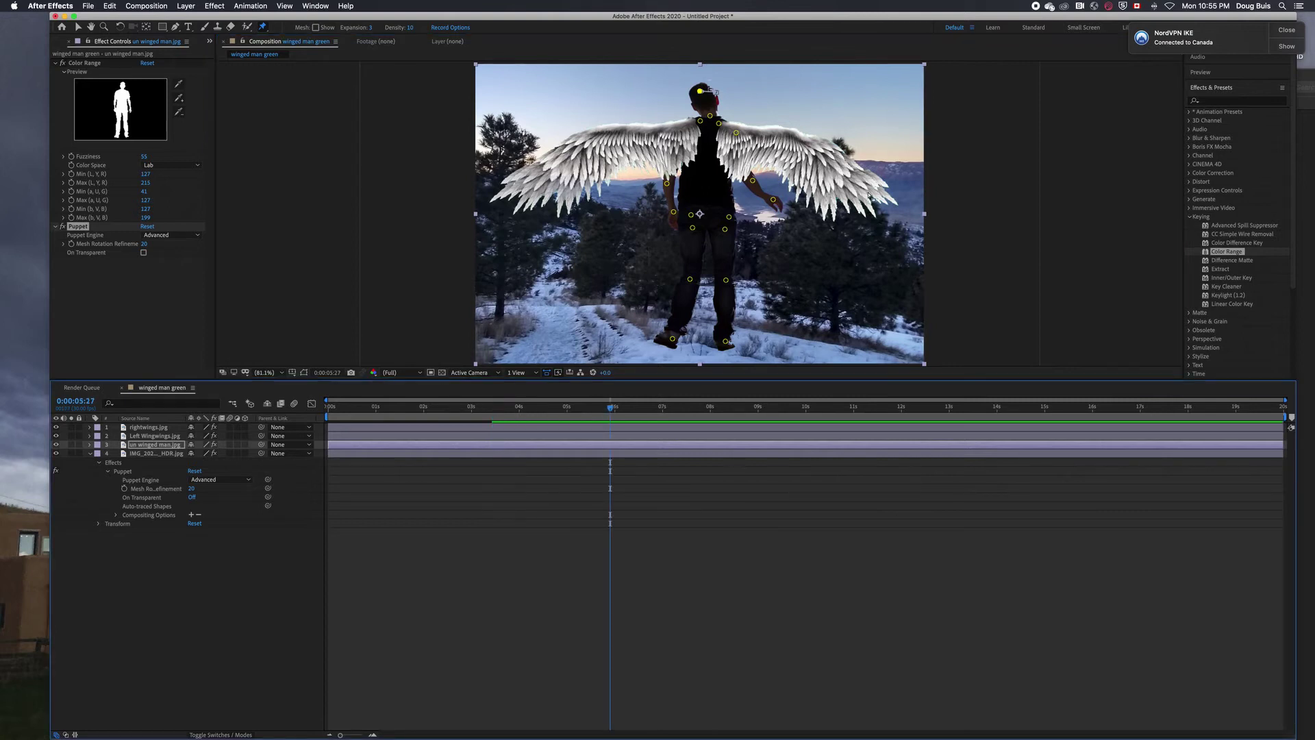
Step: Drag both wings' middle and tip pins further down over the trees
{"action": "left_click", "coordinate": [148, 426]}
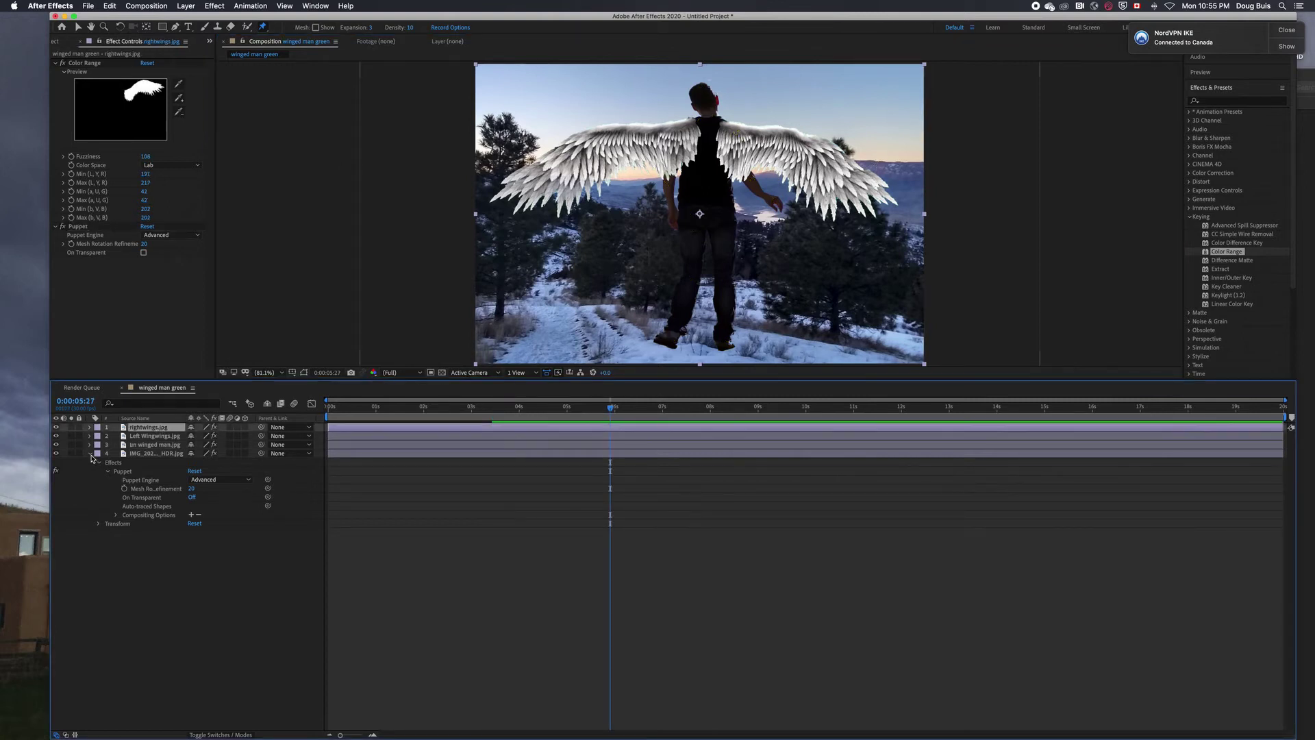
{"action": "left_click", "coordinate": [90, 454]}
{"action": "left_click", "coordinate": [78, 226]}
{"action": "left_click_drag", "start_coordinate": [806, 135], "coordinate": [789, 165]}
{"action": "left_click_drag", "start_coordinate": [870, 179], "coordinate": [815, 249]}
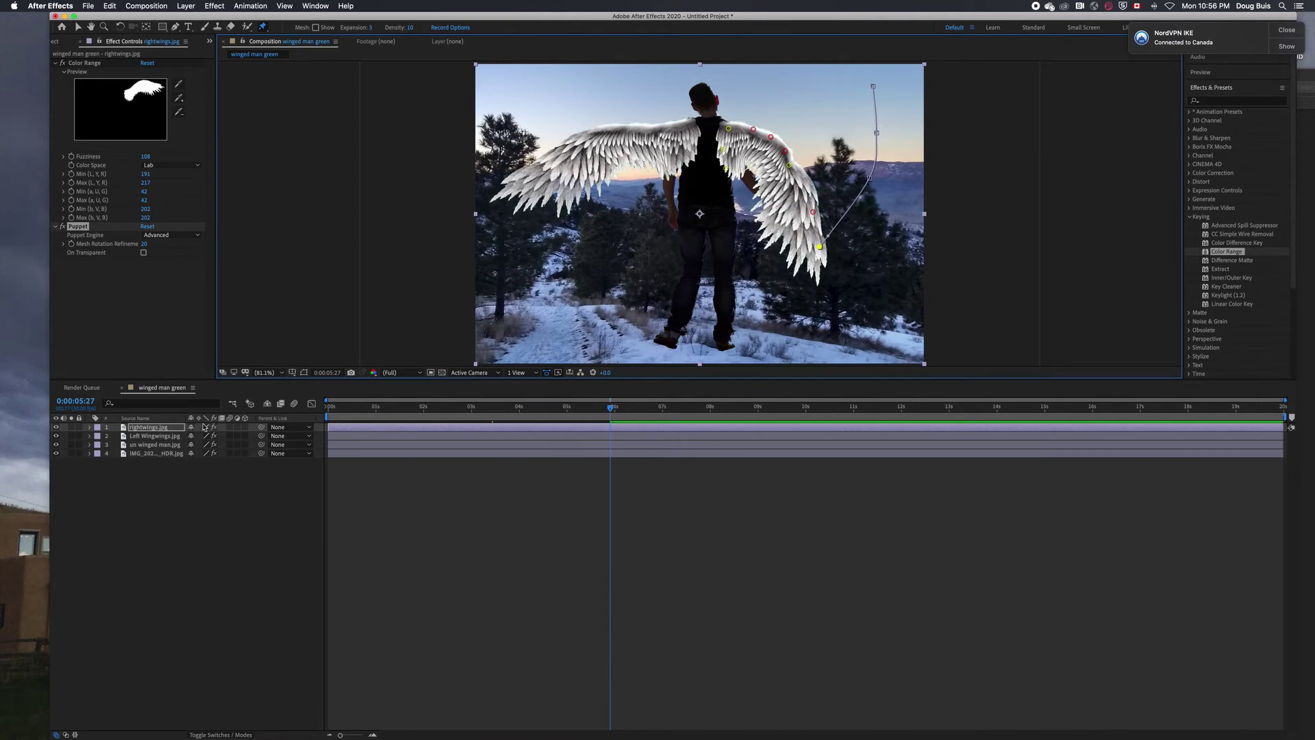
{"action": "left_click", "coordinate": [159, 436]}
{"action": "left_click", "coordinate": [77, 226]}
{"action": "left_click_drag", "start_coordinate": [601, 135], "coordinate": [614, 154]}
{"action": "left_click_drag", "start_coordinate": [514, 184], "coordinate": [573, 228]}
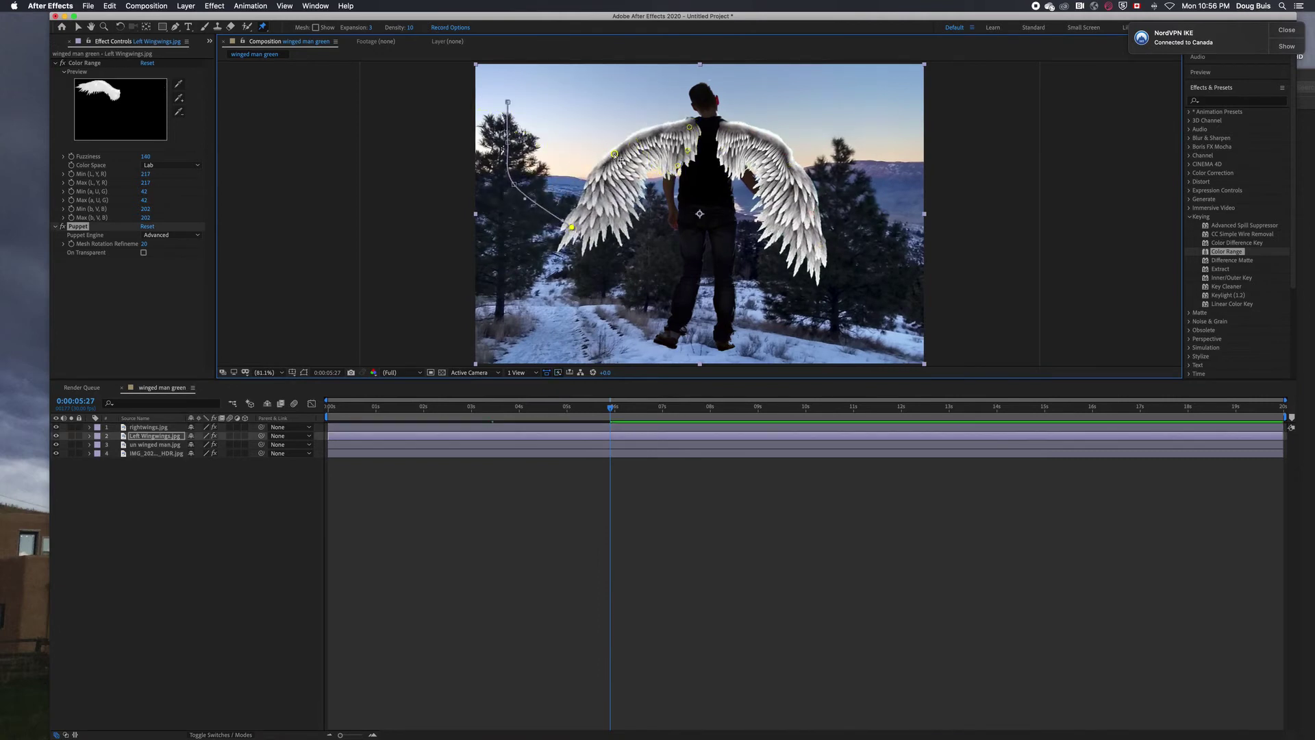
{"action": "left_click_drag", "start_coordinate": [614, 154], "coordinate": [612, 149]}
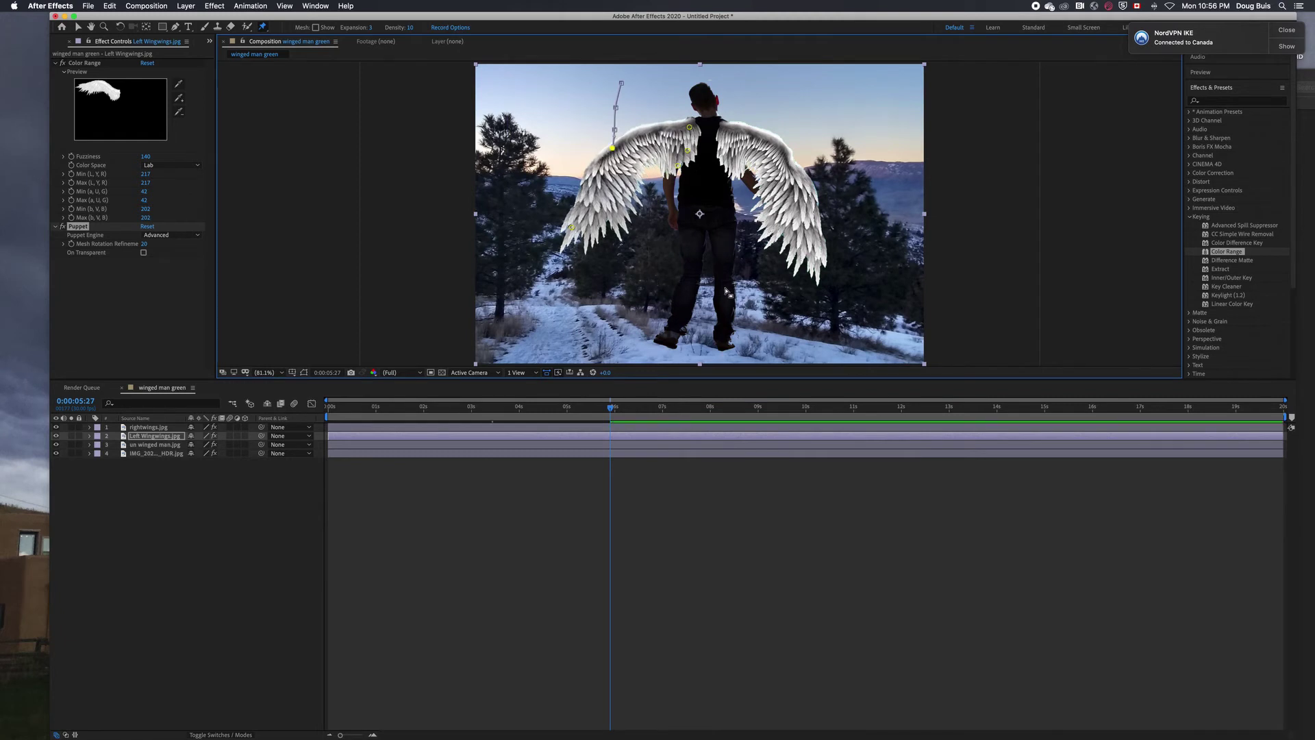
Step: Raise the man's knee and lift his foot off the snow
{"action": "left_click", "coordinate": [152, 445]}
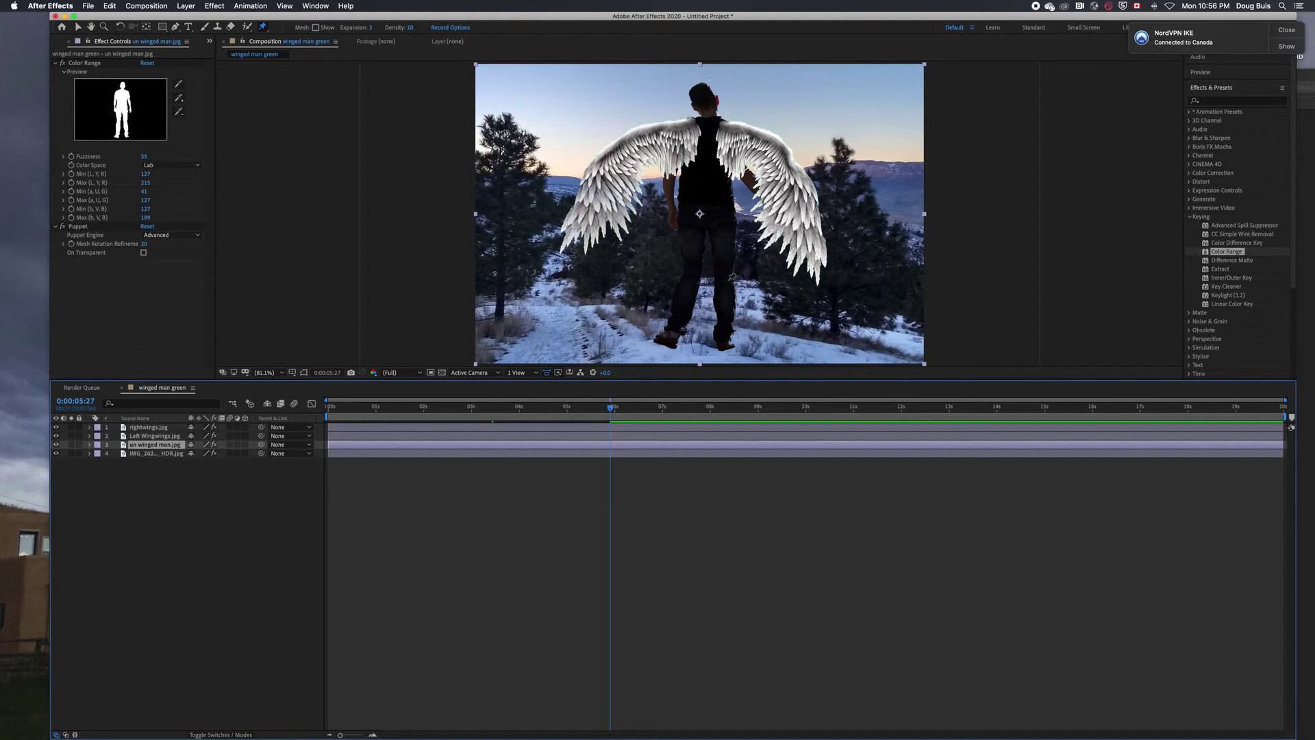
{"action": "left_click", "coordinate": [765, 312]}
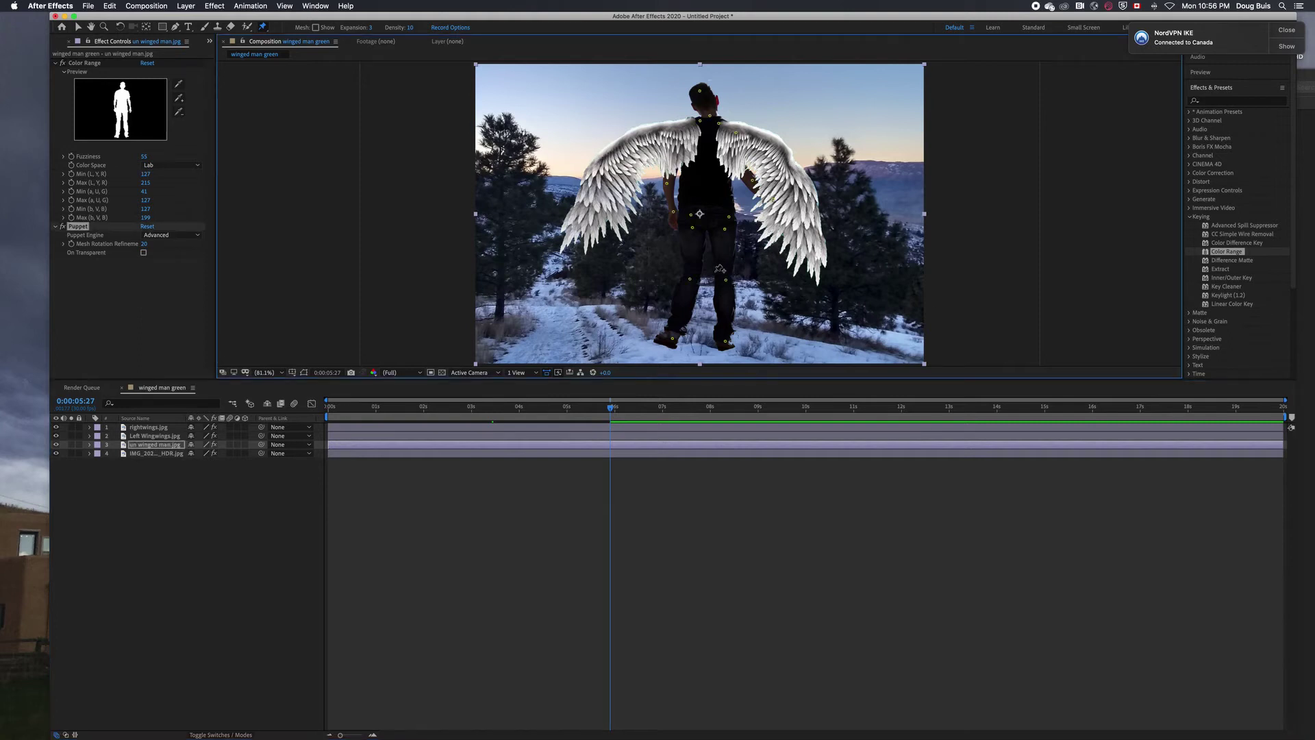
{"action": "left_click_drag", "start_coordinate": [727, 280], "coordinate": [725, 265]}
{"action": "left_click_drag", "start_coordinate": [726, 341], "coordinate": [727, 313]}
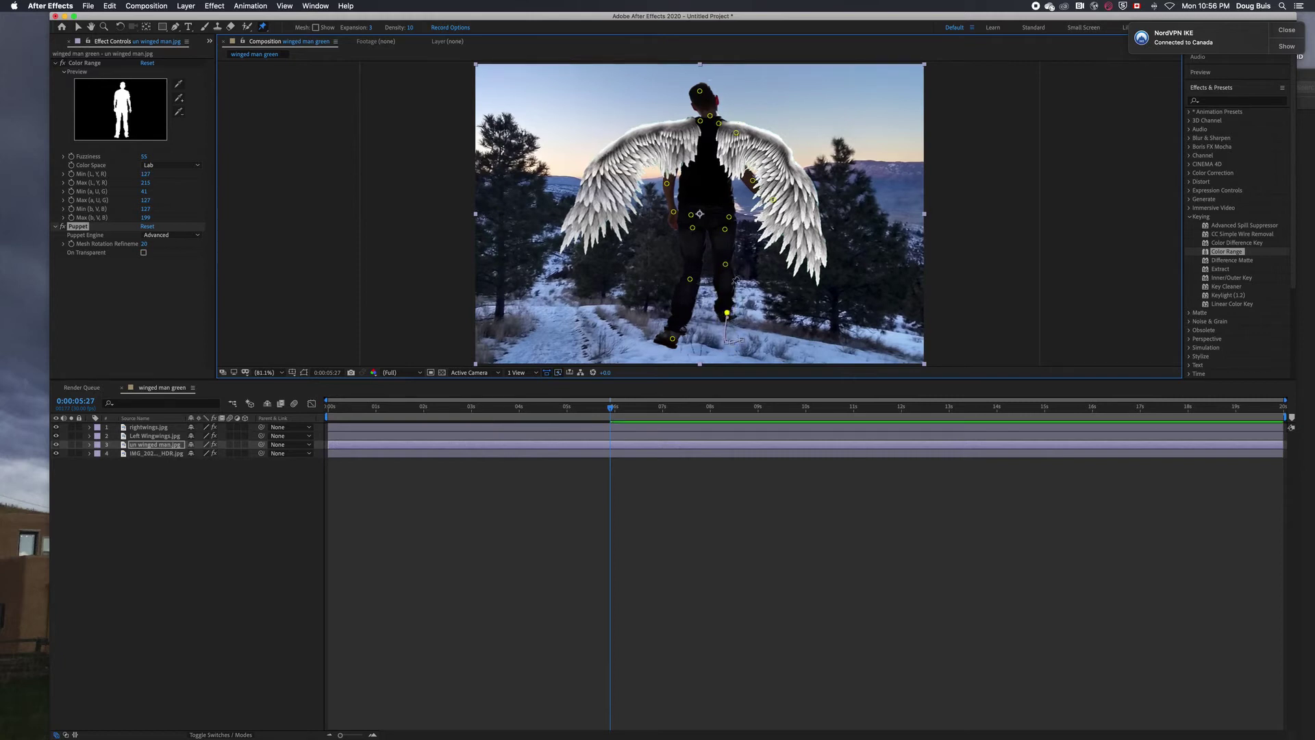
Step: At 0:00:07:29, put the raised leg back down and lift the other foot
{"action": "left_click_drag", "start_coordinate": [613, 410], "coordinate": [710, 426]}
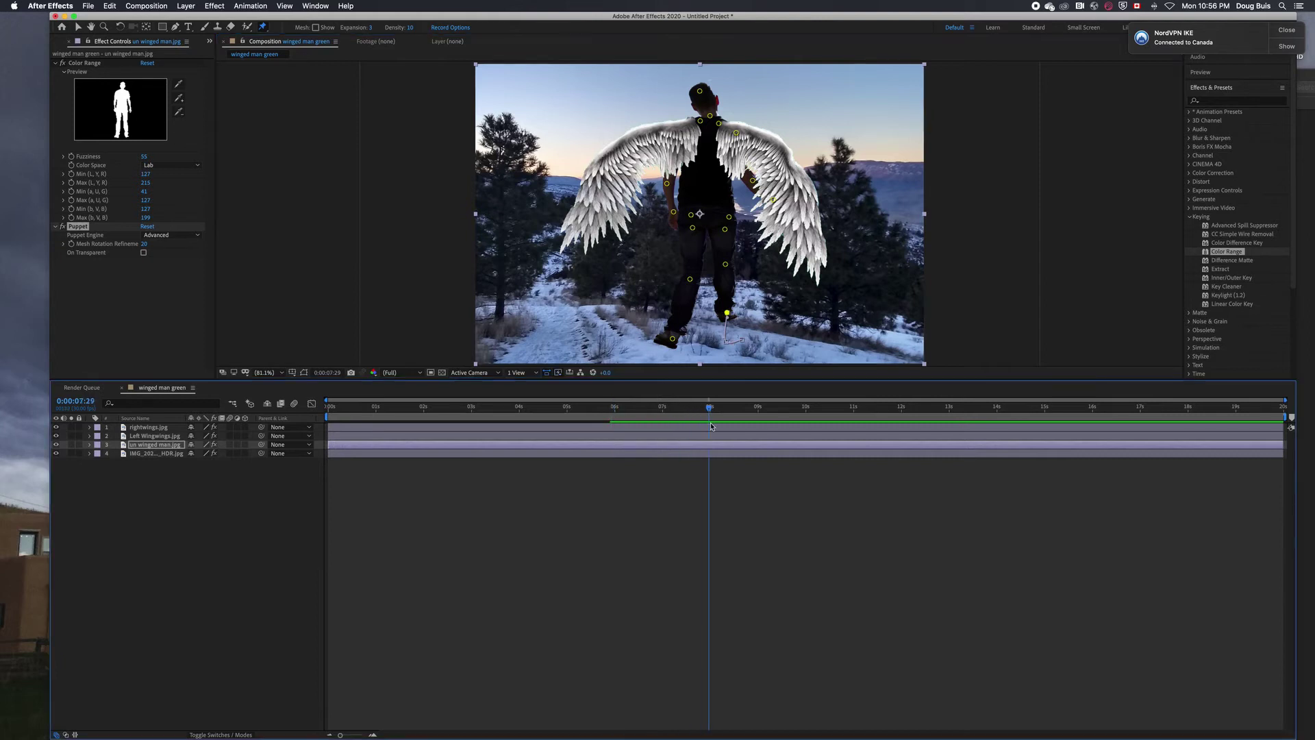
{"action": "left_click", "coordinate": [728, 314]}
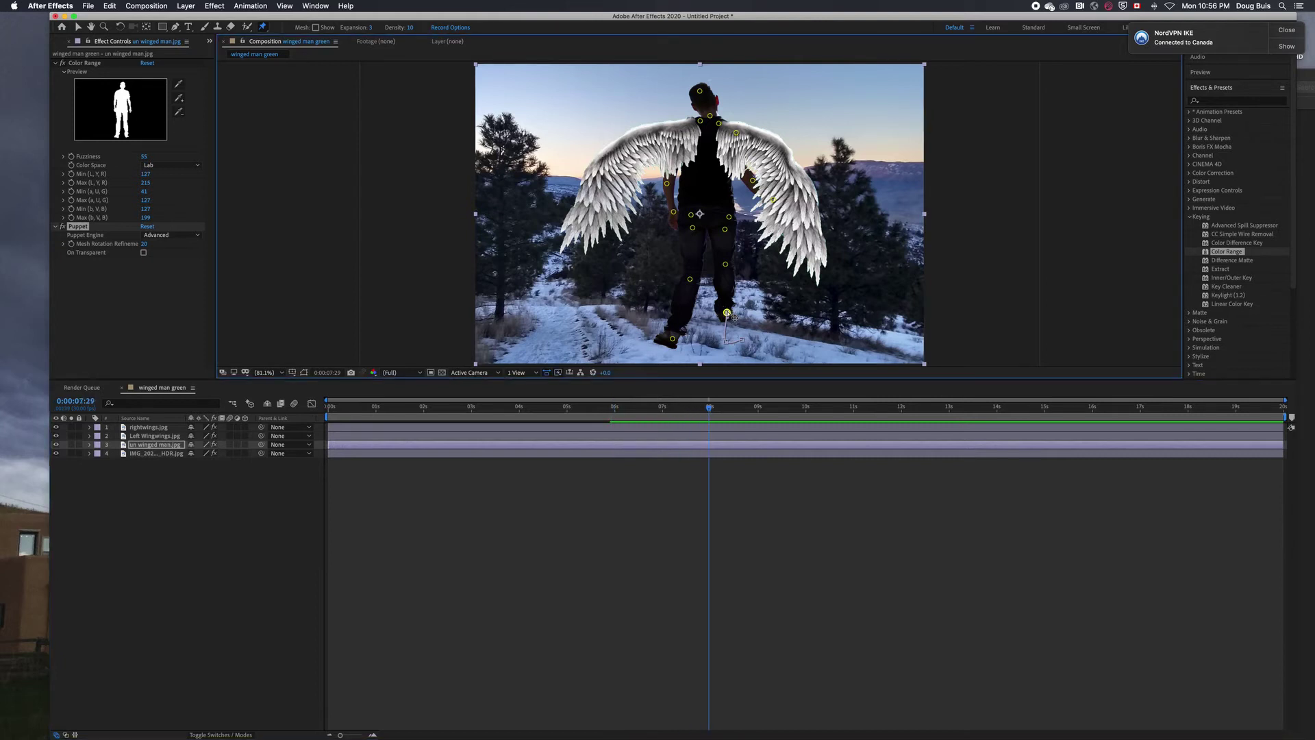
{"action": "left_click_drag", "start_coordinate": [728, 314], "coordinate": [725, 346]}
{"action": "left_click_drag", "start_coordinate": [726, 265], "coordinate": [691, 264]}
{"action": "left_click_drag", "start_coordinate": [675, 346], "coordinate": [688, 314]}
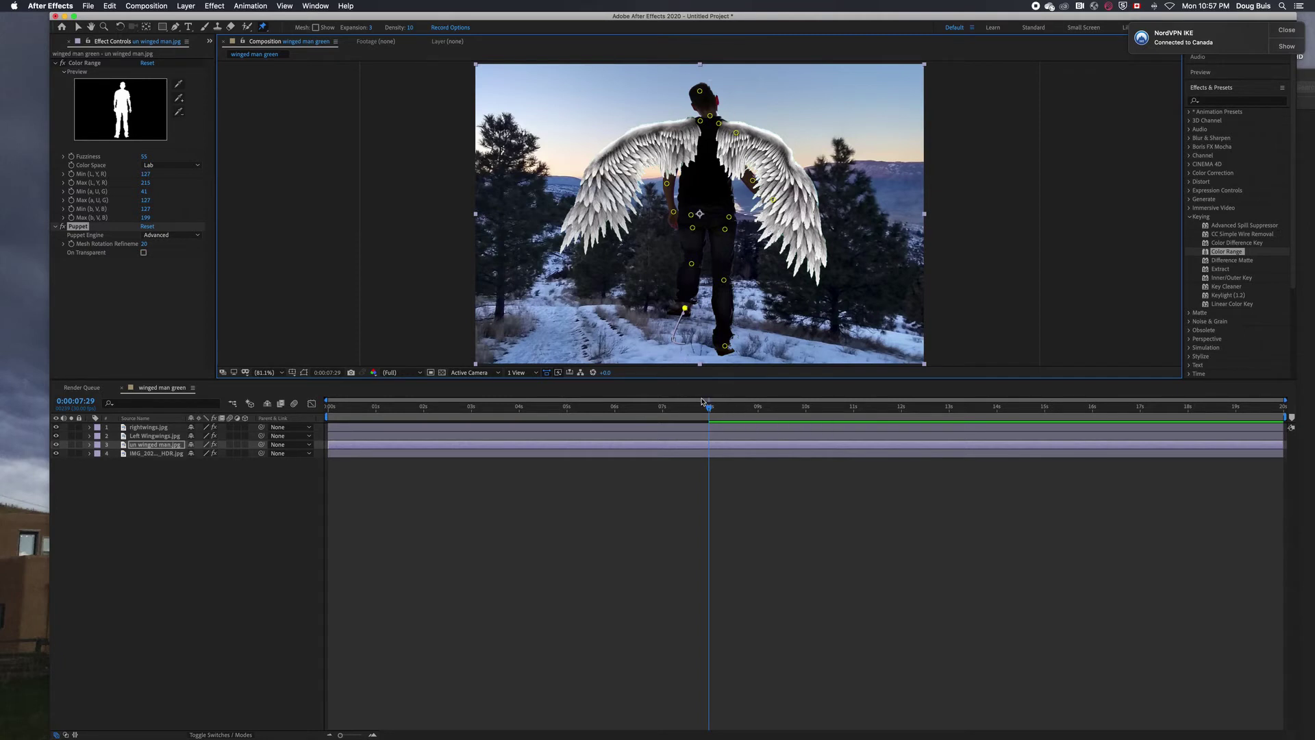
Step: Move later in time and swap the man's raised and lowered legs, through about 0:00:11:18
{"action": "left_click_drag", "start_coordinate": [711, 408], "coordinate": [794, 408]}
{"action": "left_click_drag", "start_coordinate": [691, 264], "coordinate": [690, 277]}
{"action": "left_click_drag", "start_coordinate": [684, 308], "coordinate": [684, 338]}
{"action": "left_click_drag", "start_coordinate": [724, 280], "coordinate": [724, 268]}
{"action": "left_click_drag", "start_coordinate": [725, 346], "coordinate": [727, 314]}
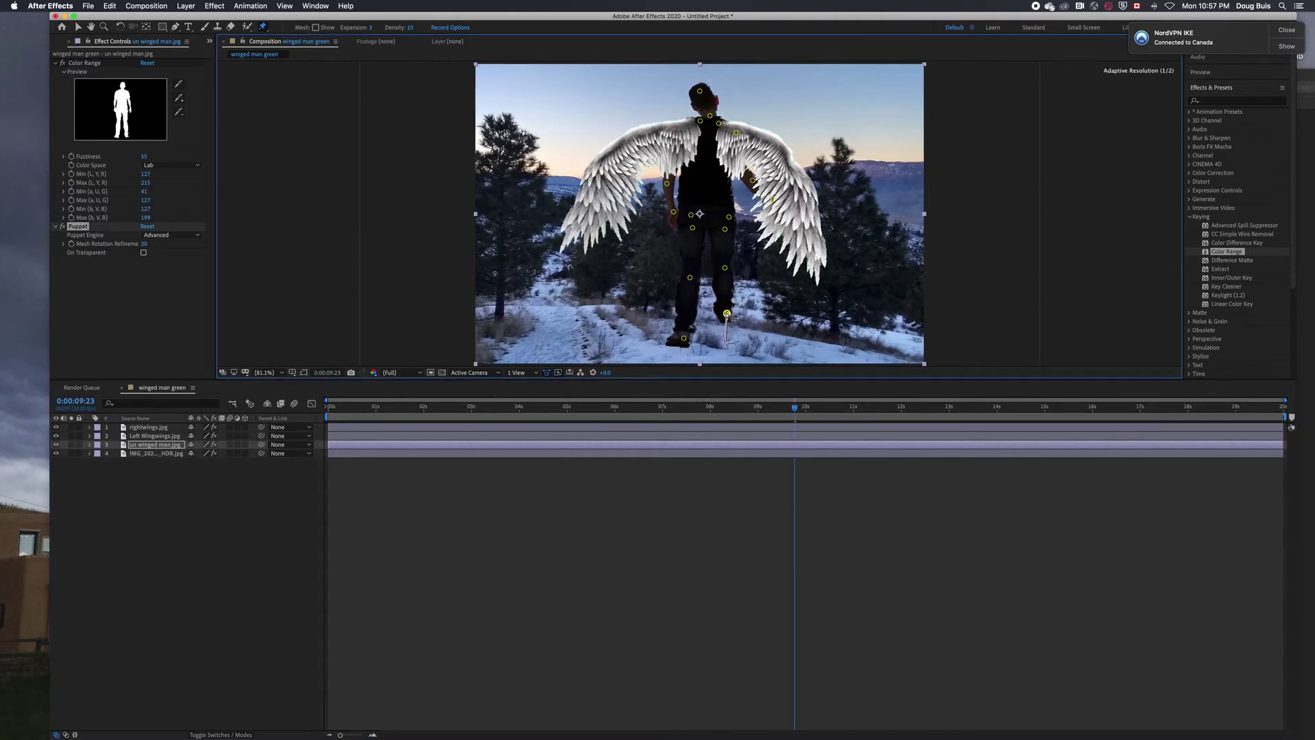
{"action": "left_click_drag", "start_coordinate": [795, 409], "coordinate": [882, 408]}
{"action": "left_click_drag", "start_coordinate": [726, 313], "coordinate": [724, 344]}
{"action": "left_click_drag", "start_coordinate": [725, 267], "coordinate": [693, 260]}
{"action": "left_click_drag", "start_coordinate": [683, 338], "coordinate": [690, 309]}
Step: Continue alternating knee and foot pins at 0:00:13:16, 0:00:15:17 and 0:00:17:11, ending with a straight leg
{"action": "left_click_drag", "start_coordinate": [883, 408], "coordinate": [975, 408]}
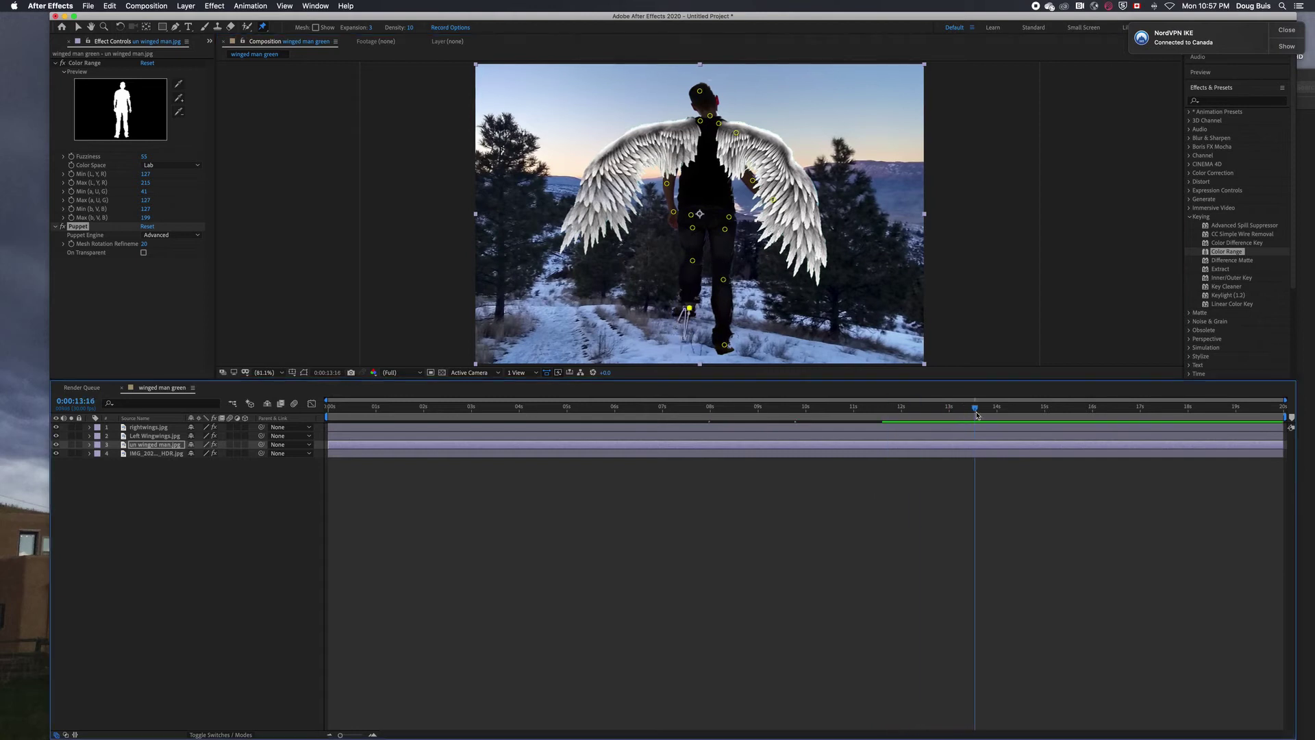
{"action": "left_click_drag", "start_coordinate": [689, 309], "coordinate": [687, 337]}
{"action": "left_click_drag", "start_coordinate": [692, 260], "coordinate": [725, 264]}
{"action": "left_click_drag", "start_coordinate": [725, 344], "coordinate": [726, 313]}
{"action": "left_click_drag", "start_coordinate": [975, 408], "coordinate": [1072, 408]}
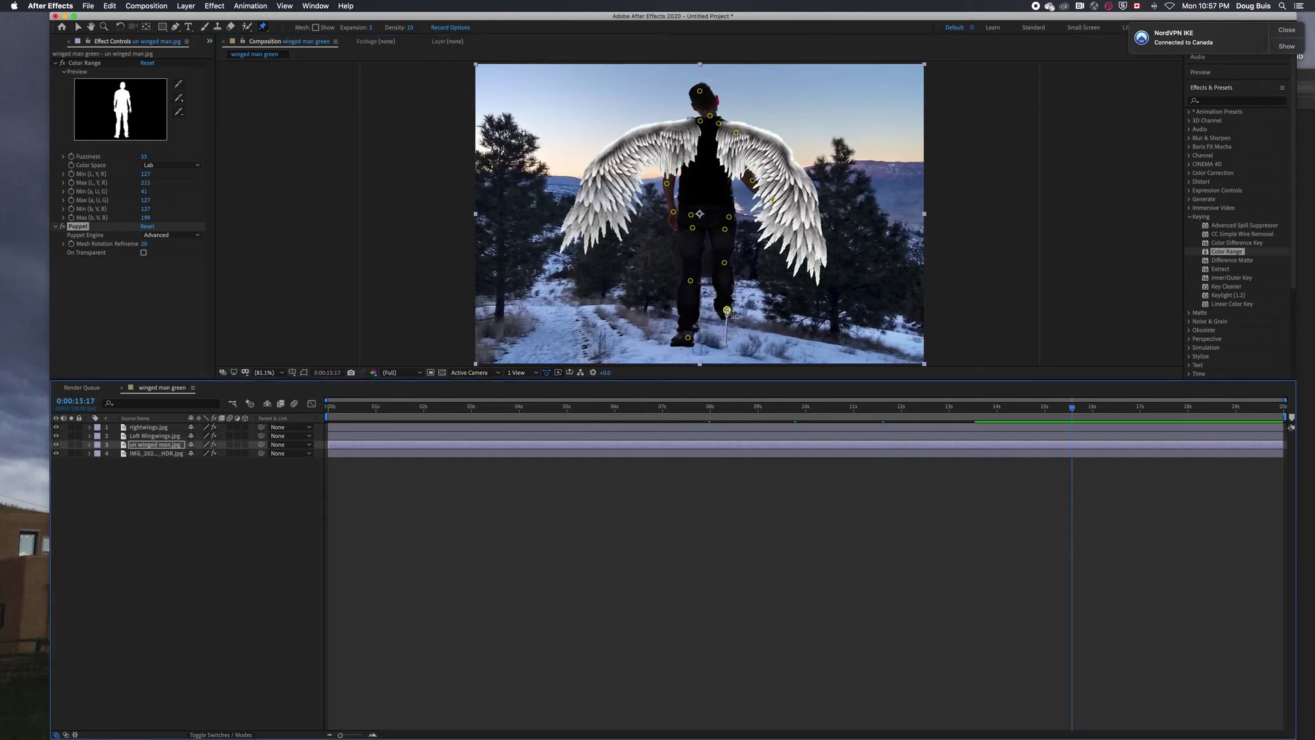
{"action": "left_click_drag", "start_coordinate": [726, 313], "coordinate": [723, 342]}
{"action": "left_click_drag", "start_coordinate": [725, 264], "coordinate": [633, 293]}
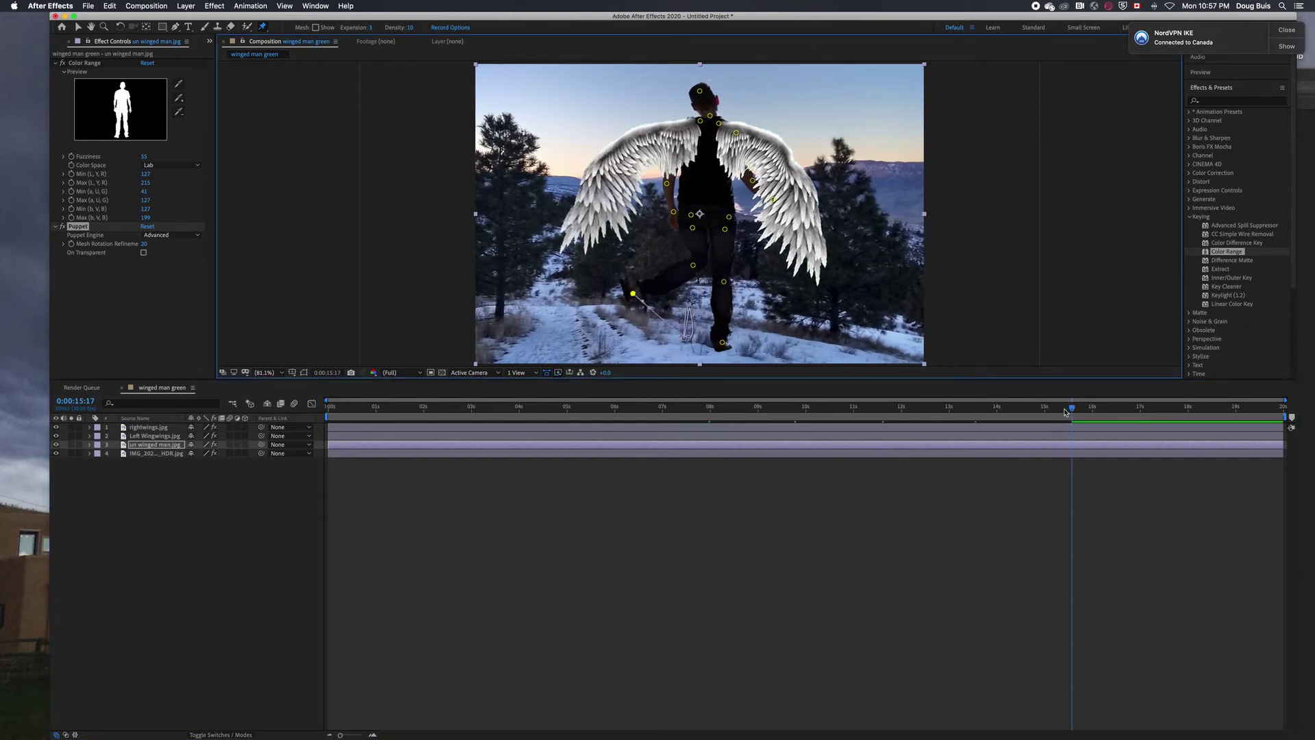
{"action": "left_click_drag", "start_coordinate": [1072, 408], "coordinate": [1158, 409]}
{"action": "left_click_drag", "start_coordinate": [633, 293], "coordinate": [693, 339]}
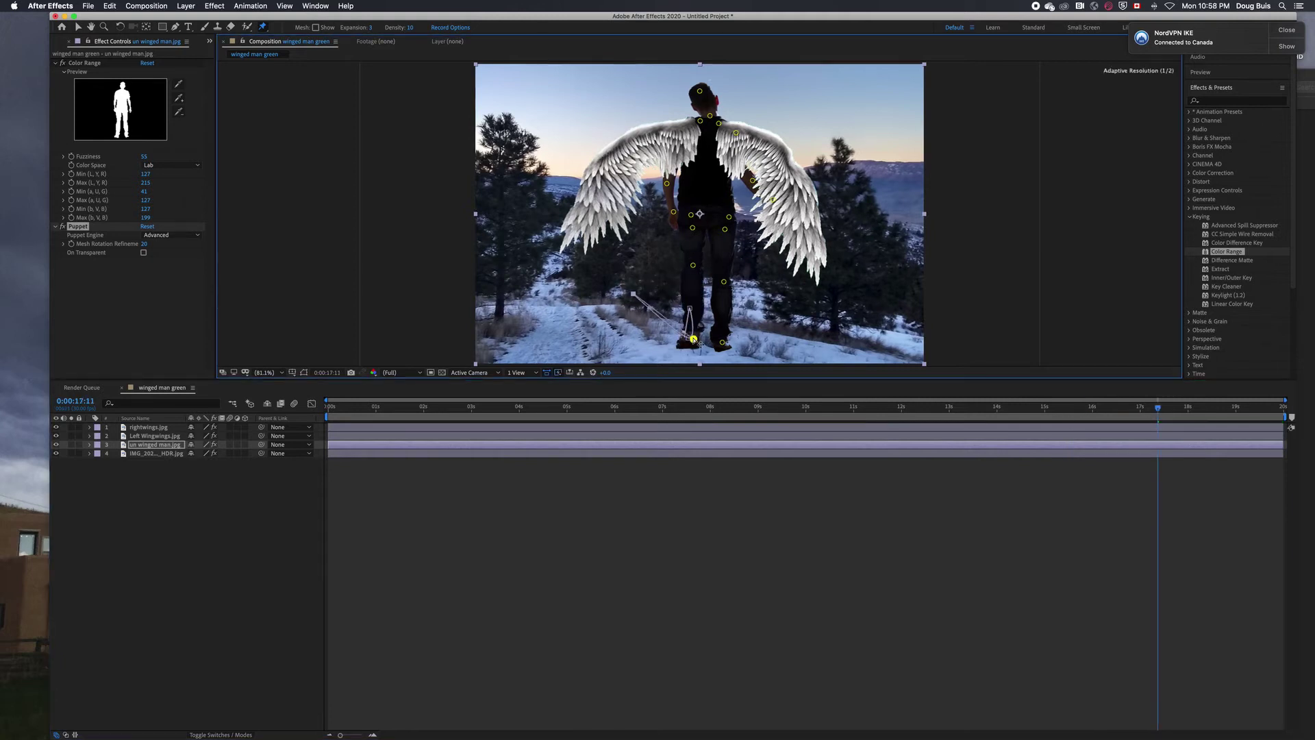
{"action": "left_click_drag", "start_coordinate": [693, 266], "coordinate": [692, 280]}
Step: Raise the man's arm, later pull his hand back down, and return to 6:01
{"action": "left_click_drag", "start_coordinate": [1016, 381], "coordinate": [725, 444]}
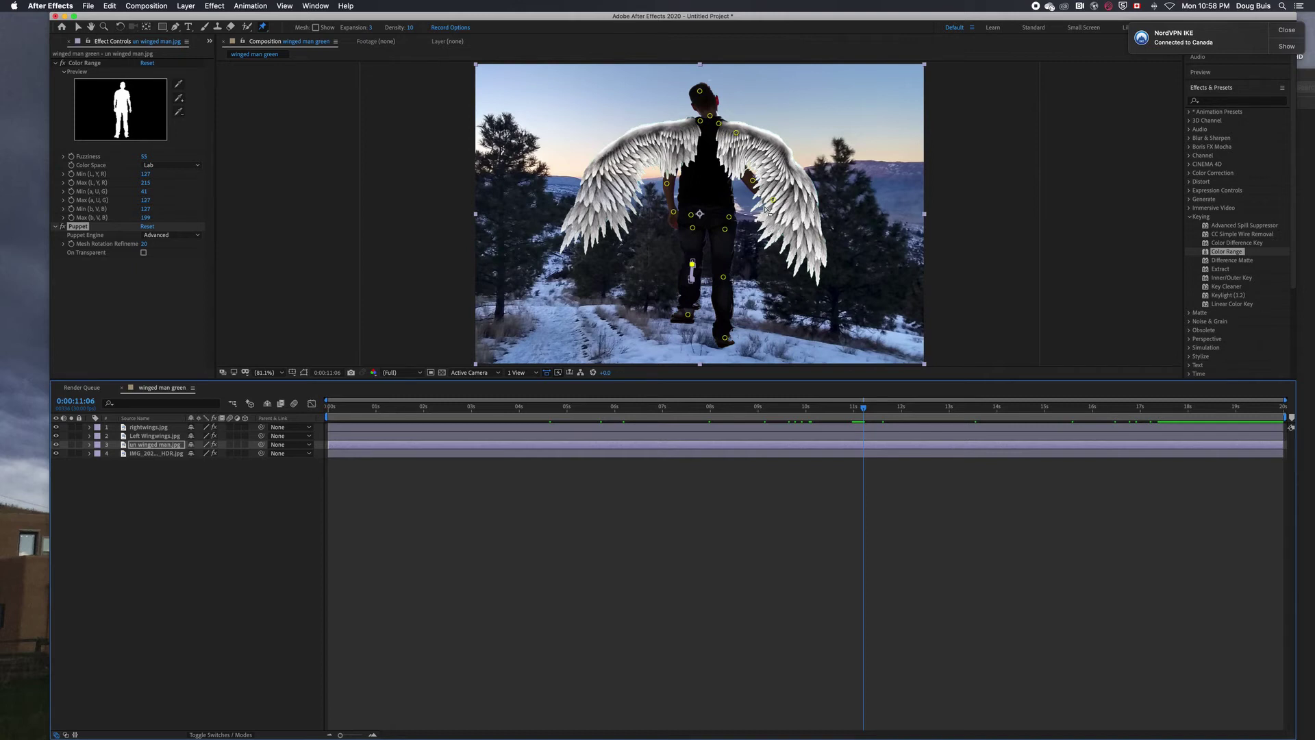
{"action": "left_click_drag", "start_coordinate": [773, 200], "coordinate": [786, 119]}
{"action": "left_click_drag", "start_coordinate": [864, 408], "coordinate": [978, 408]}
{"action": "left_click_drag", "start_coordinate": [787, 119], "coordinate": [748, 222]}
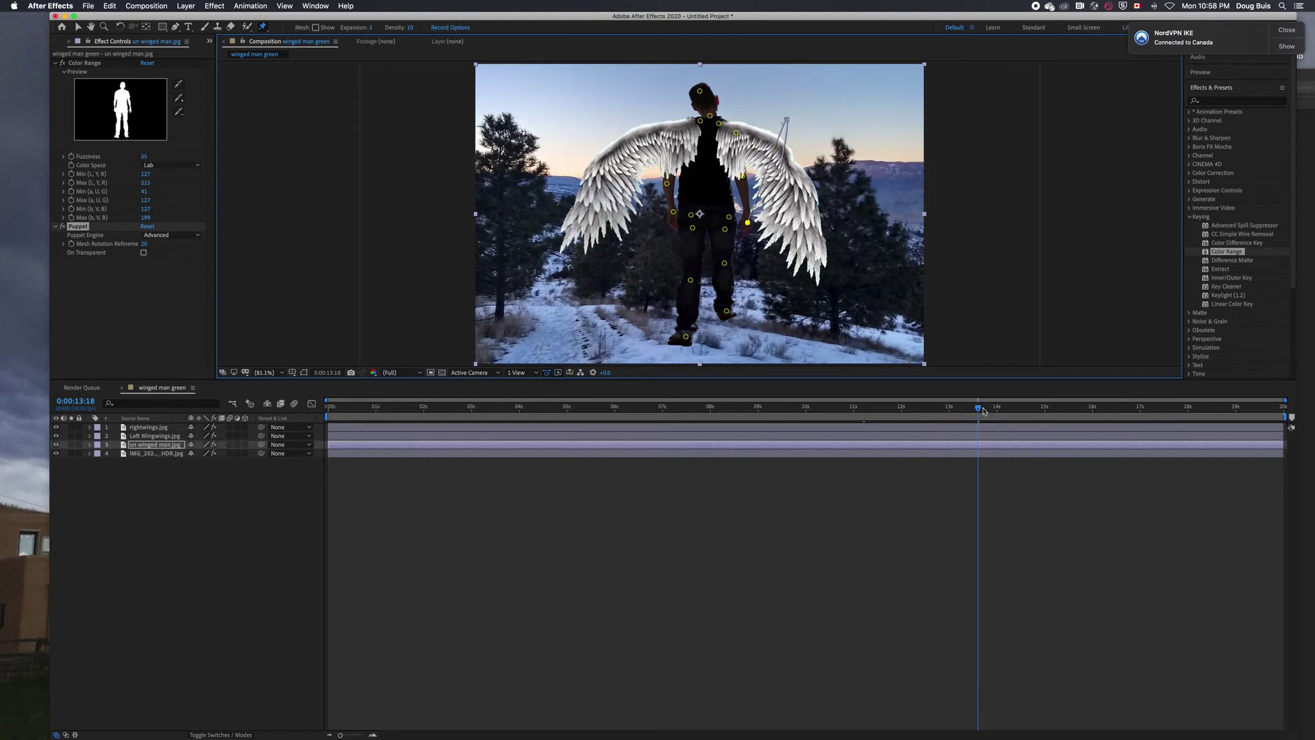
{"action": "left_click_drag", "start_coordinate": [984, 411], "coordinate": [618, 428]}
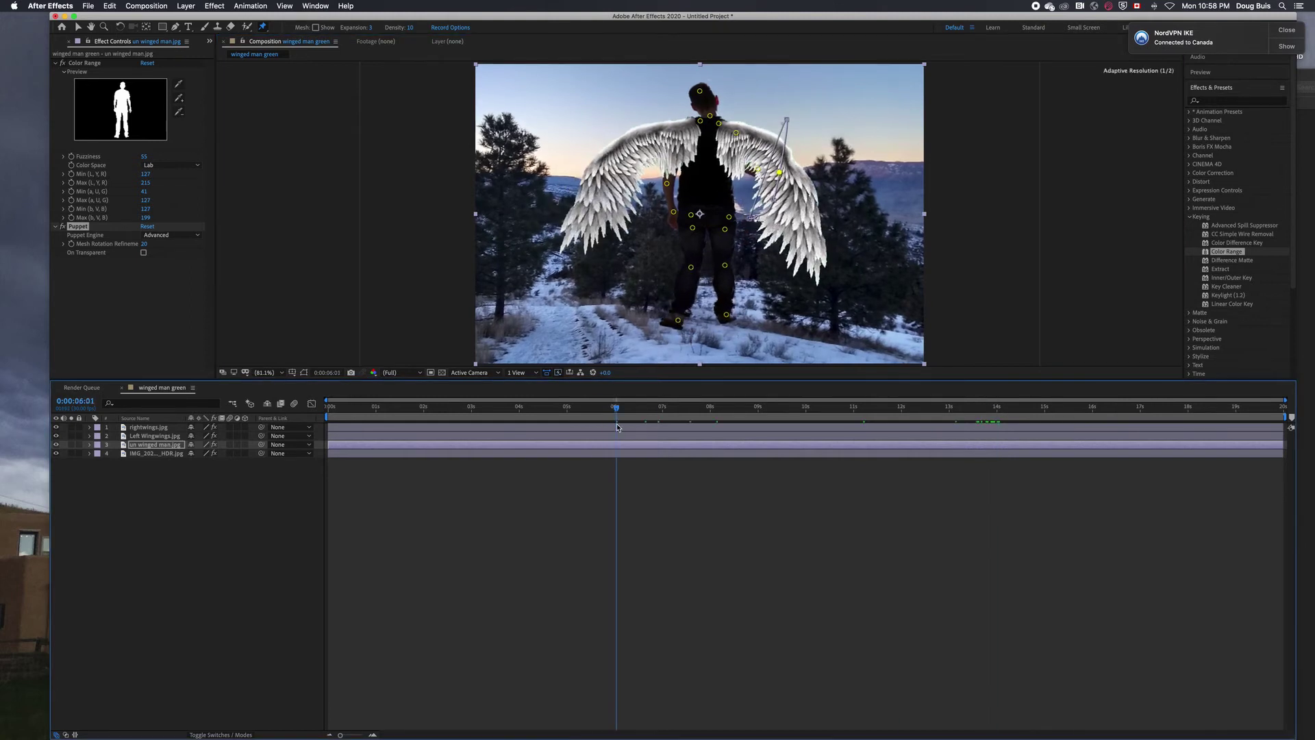
Step: Raise the right wing, swing it down at 10:18, and lower it again at 12:28
{"action": "left_click", "coordinate": [154, 427]}
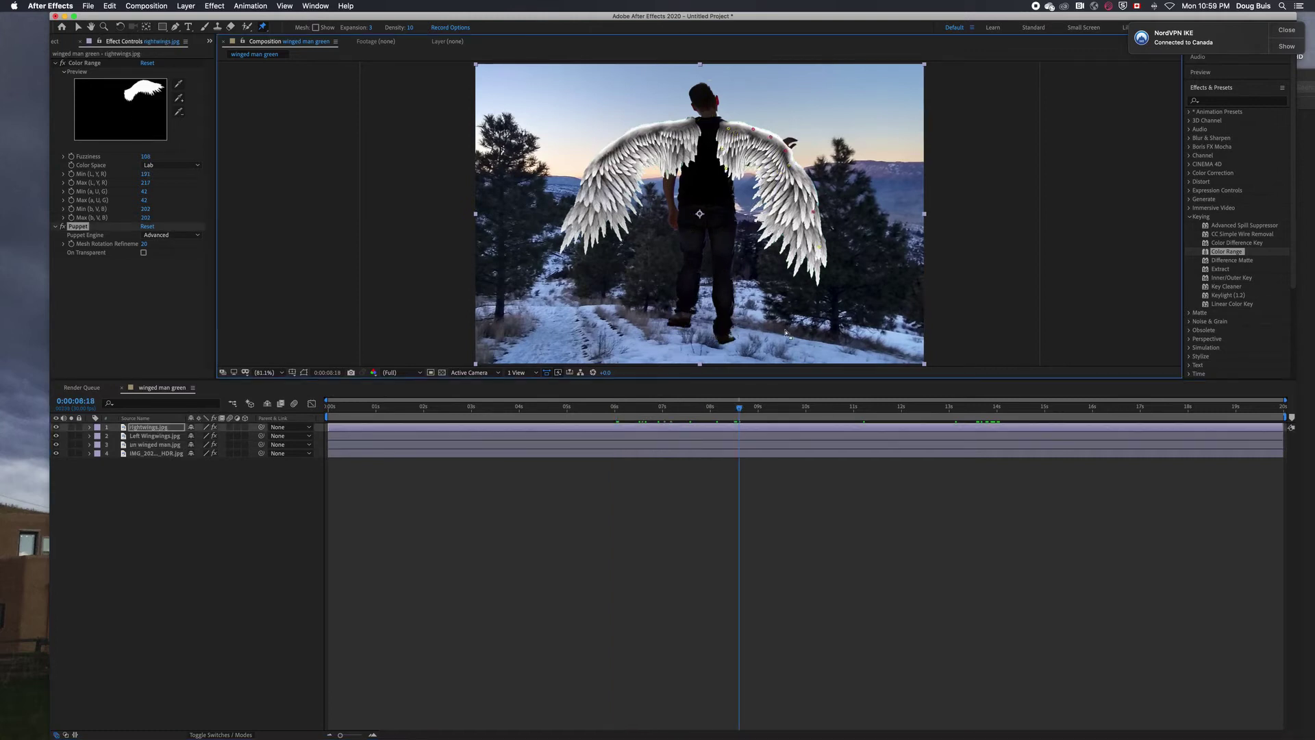
{"action": "left_click_drag", "start_coordinate": [815, 205], "coordinate": [786, 115]}
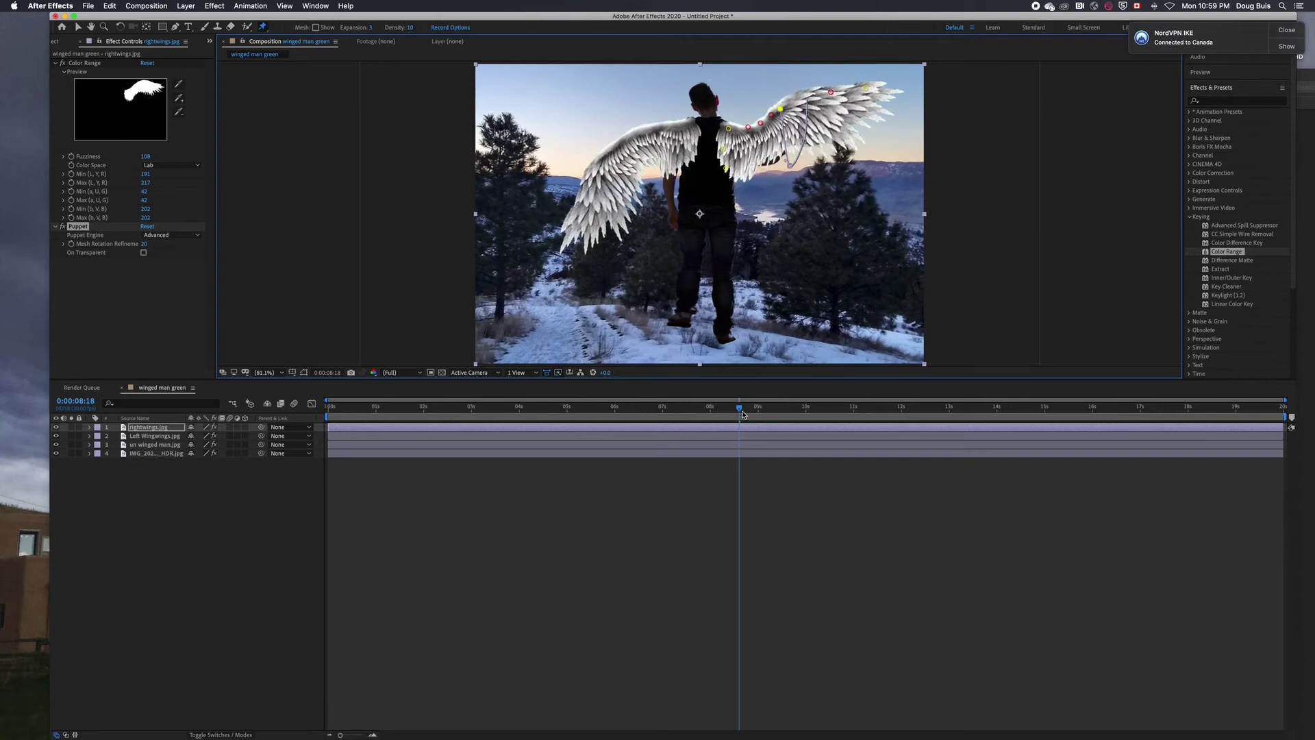
{"action": "left_click_drag", "start_coordinate": [744, 414], "coordinate": [839, 414]}
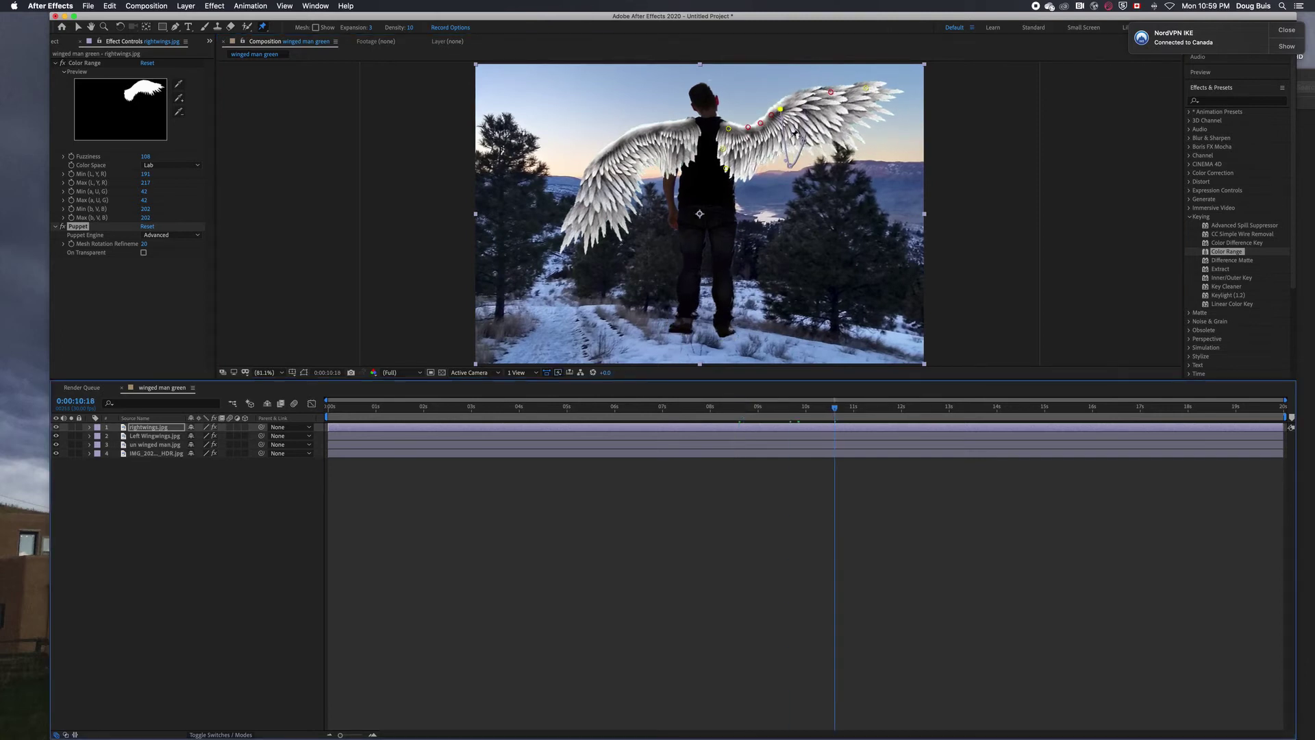
{"action": "left_click_drag", "start_coordinate": [781, 108], "coordinate": [855, 260]}
{"action": "left_click_drag", "start_coordinate": [861, 414], "coordinate": [947, 417]}
{"action": "left_click_drag", "start_coordinate": [876, 97], "coordinate": [855, 240]}
Step: Reshape the right wing at 14:17, pull it down, then lift it back up at 18:07
{"action": "left_click_drag", "start_coordinate": [800, 120], "coordinate": [802, 155]}
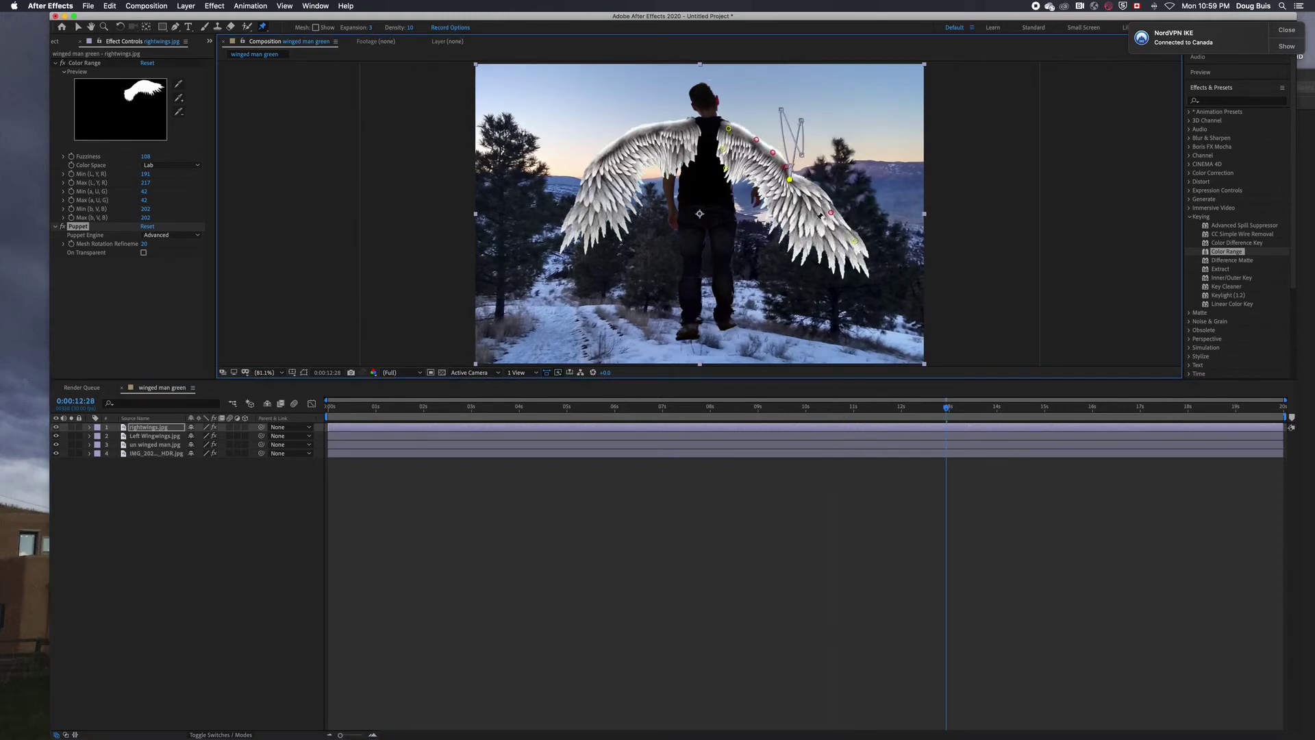
{"action": "left_click_drag", "start_coordinate": [947, 415], "coordinate": [1025, 418]}
{"action": "mouse_move", "coordinate": [802, 154]}
{"action": "left_mouse_down"}
{"action": "mouse_move", "coordinate": [795, 169]}
{"action": "mouse_move", "coordinate": [856, 257]}
{"action": "mouse_move", "coordinate": [904, 113]}
{"action": "mouse_move", "coordinate": [872, 76]}
{"action": "mouse_move", "coordinate": [848, 91]}
{"action": "mouse_move", "coordinate": [865, 264]}
{"action": "left_mouse_up"}
{"action": "left_click_drag", "start_coordinate": [1133, 409], "coordinate": [1199, 411]}
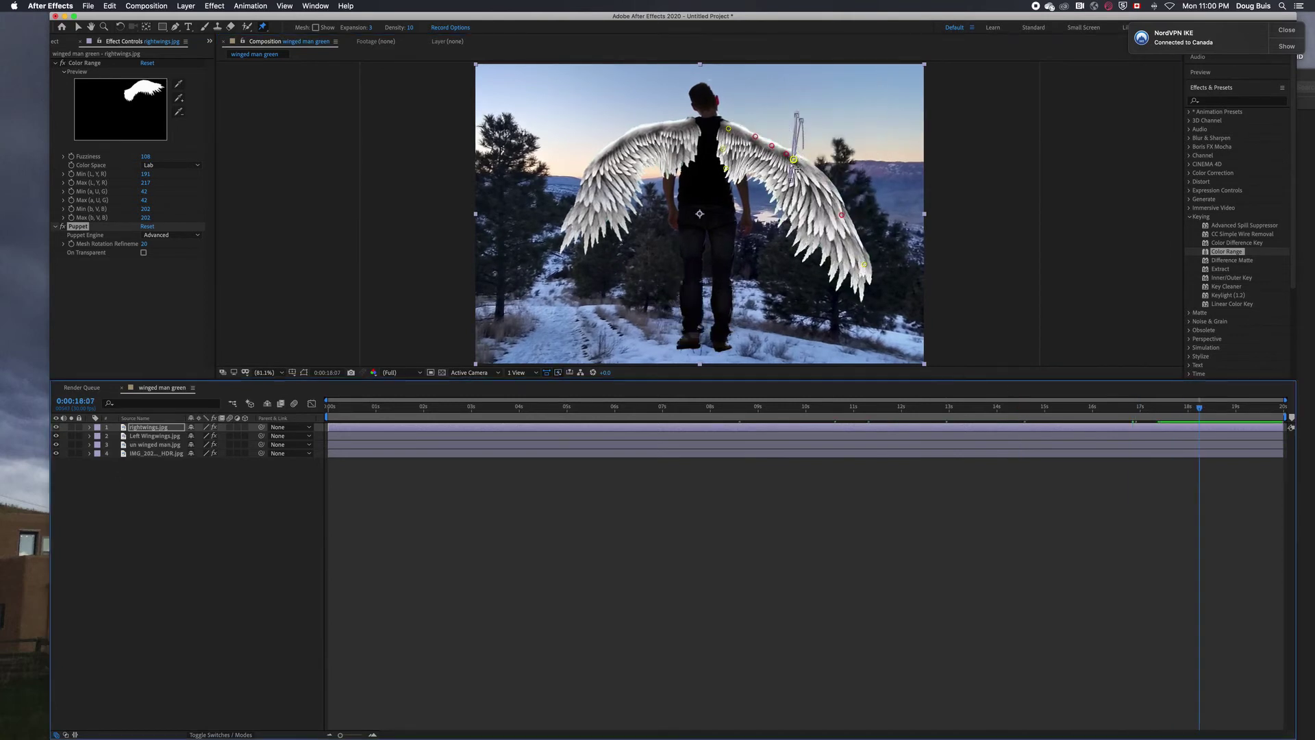
{"action": "left_click_drag", "start_coordinate": [798, 132], "coordinate": [794, 120]}
{"action": "left_click_drag", "start_coordinate": [865, 265], "coordinate": [873, 81]}
{"action": "left_click_drag", "start_coordinate": [1200, 411], "coordinate": [616, 408]}
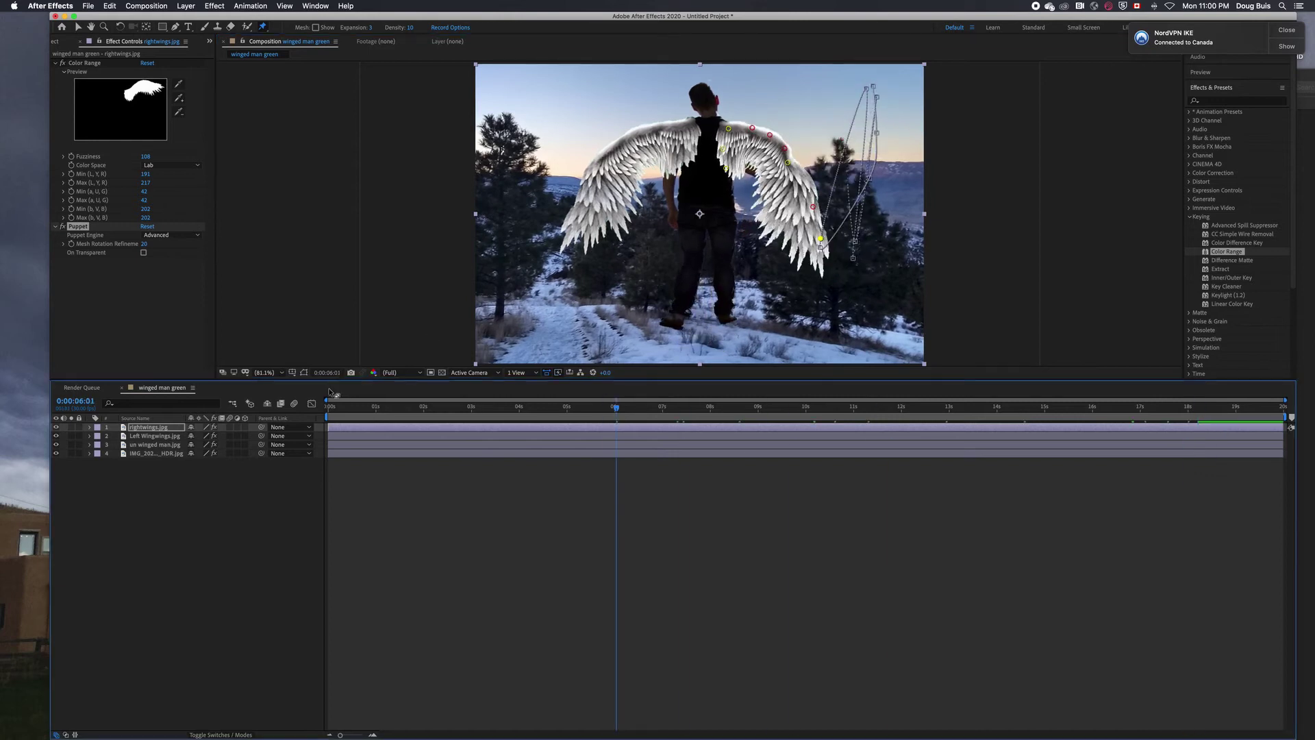
{"action": "left_click", "coordinate": [155, 436]}
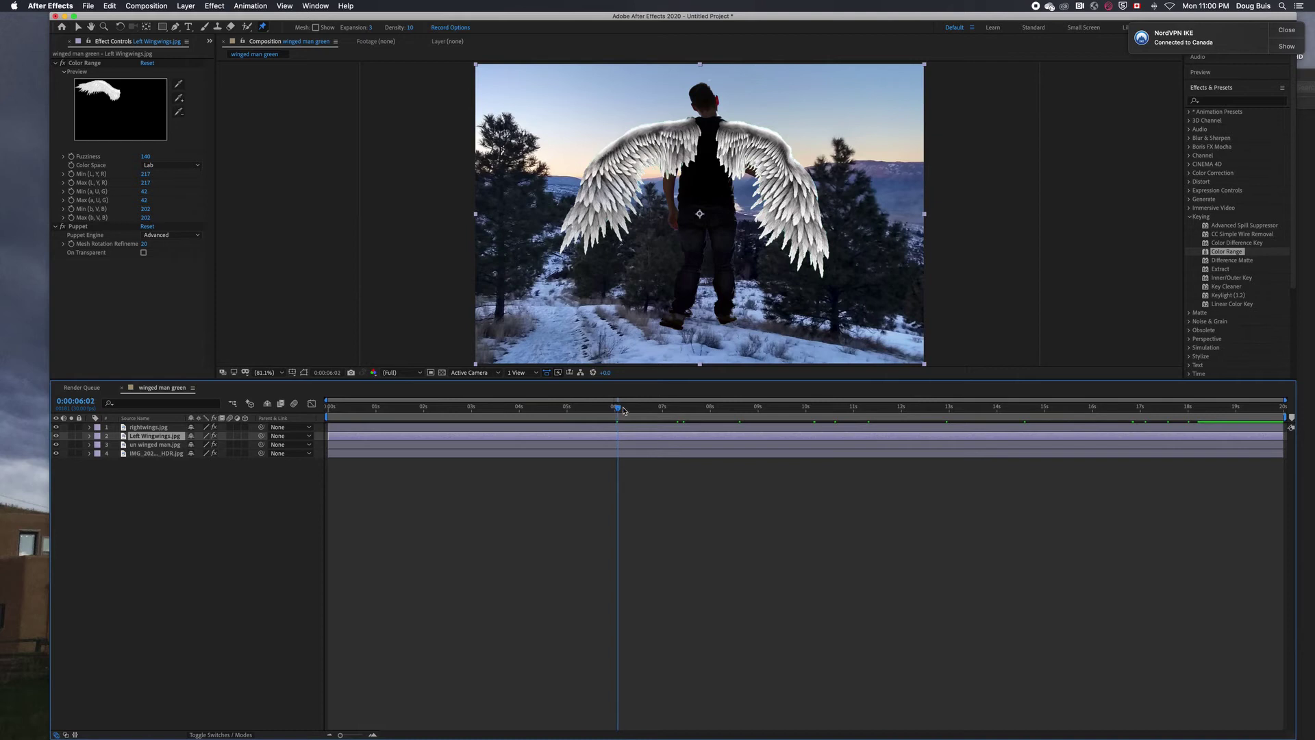
Step: At 8:05, raise the left wing and bend it down at its middle
{"action": "left_click_drag", "start_coordinate": [617, 408], "coordinate": [719, 409]}
{"action": "left_click_drag", "start_coordinate": [572, 227], "coordinate": [527, 93]}
{"action": "key", "text": "space"}
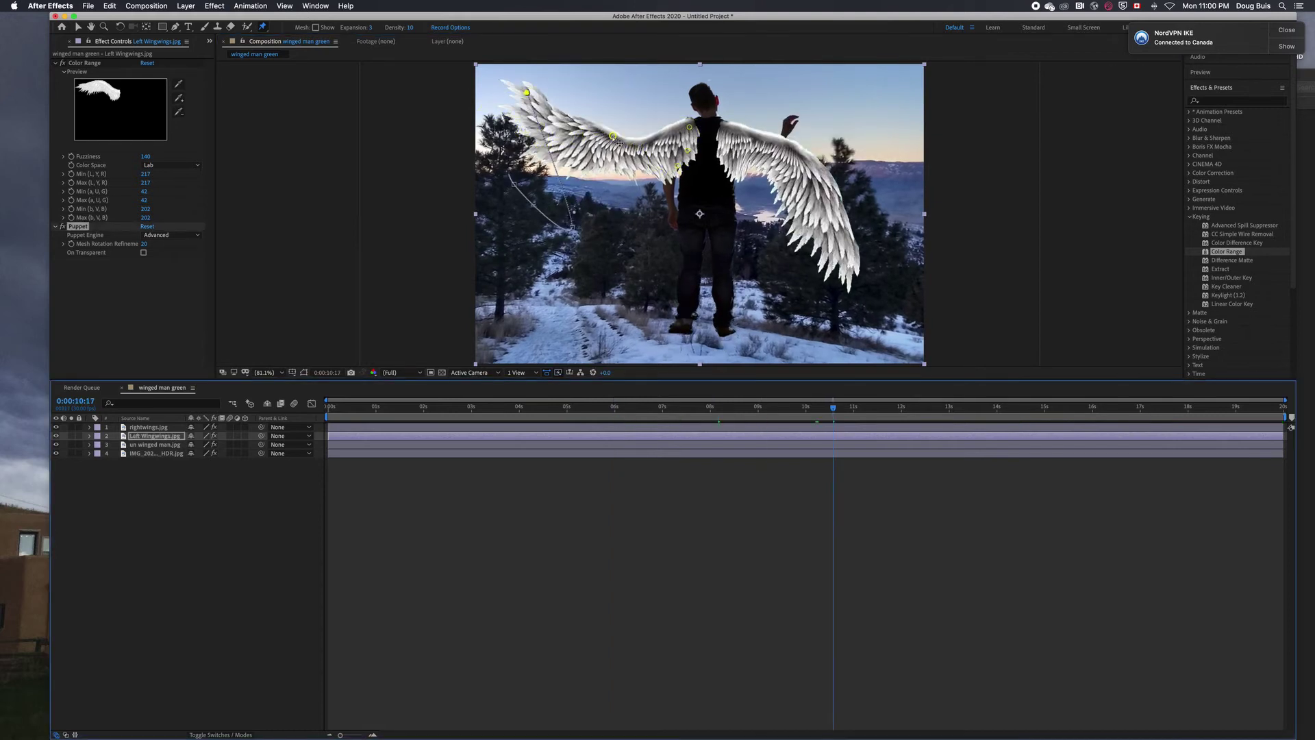
{"action": "left_click_drag", "start_coordinate": [613, 136], "coordinate": [613, 164]}
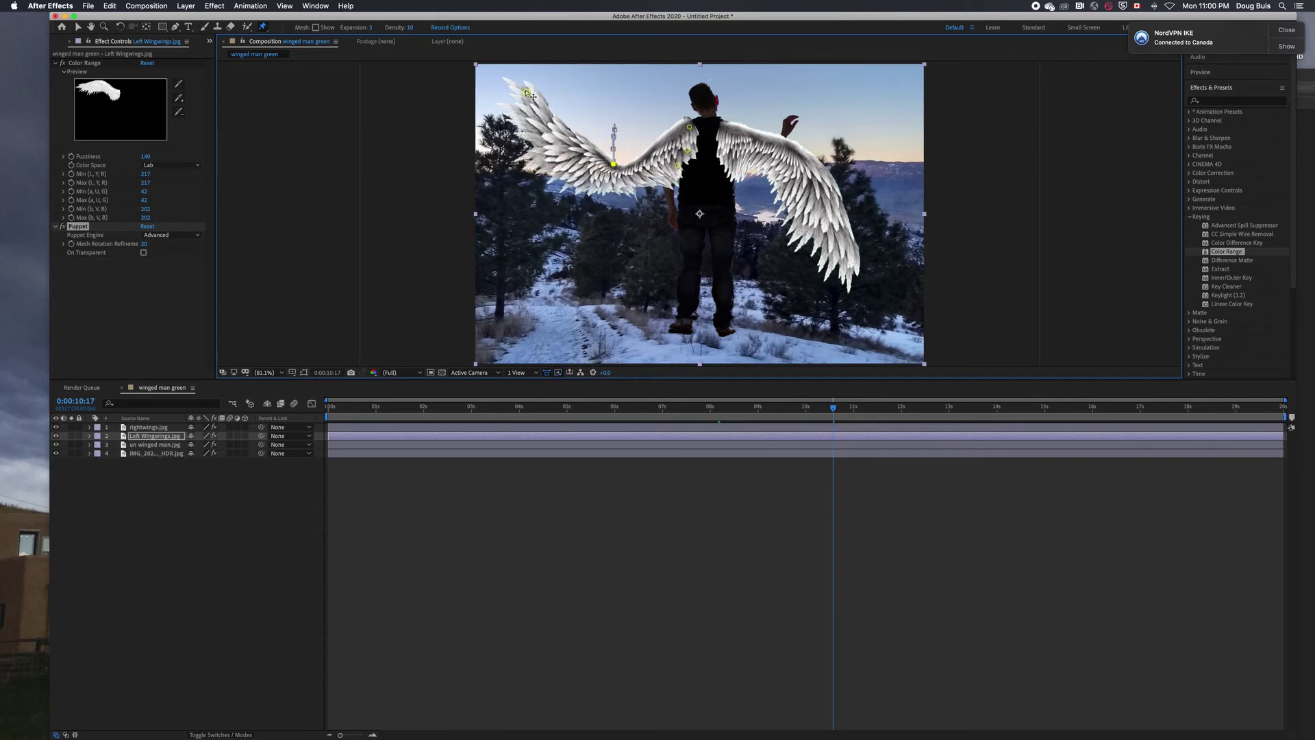
Step: Key the left wingtip: lift it at 14:15, lower it at 16:18, curl it inward at 19:09
{"action": "left_click", "coordinate": [870, 407]}
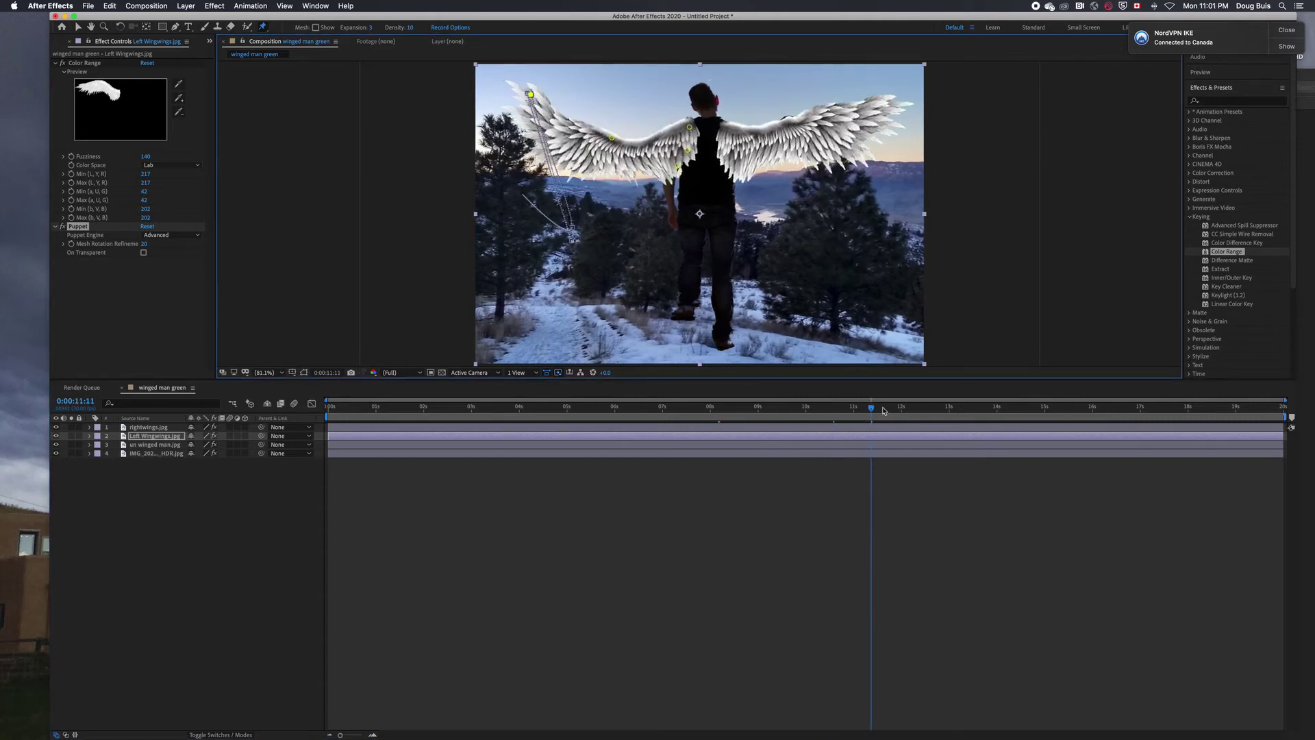
{"action": "left_click_drag", "start_coordinate": [884, 411], "coordinate": [1026, 421]}
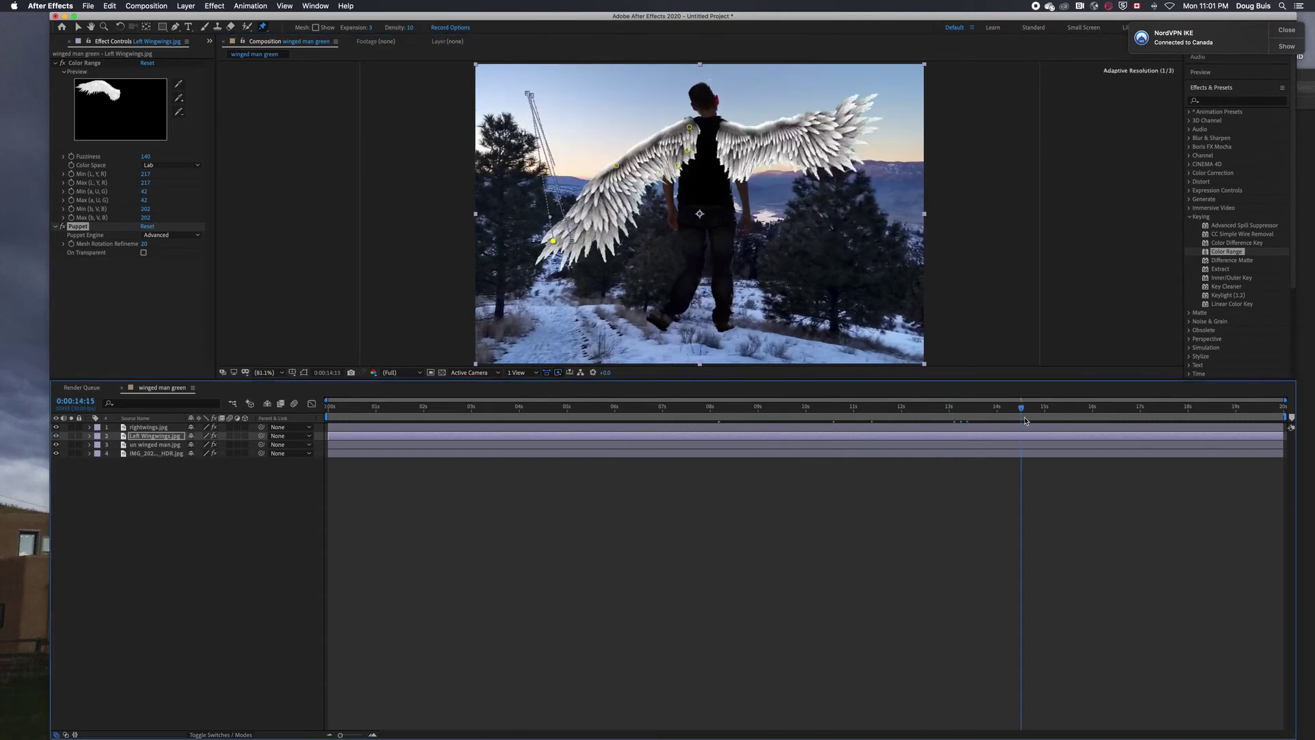
{"action": "left_click_drag", "start_coordinate": [553, 241], "coordinate": [535, 90]}
{"action": "left_click_drag", "start_coordinate": [1021, 409], "coordinate": [1121, 409]}
{"action": "left_click_drag", "start_coordinate": [535, 90], "coordinate": [536, 150]}
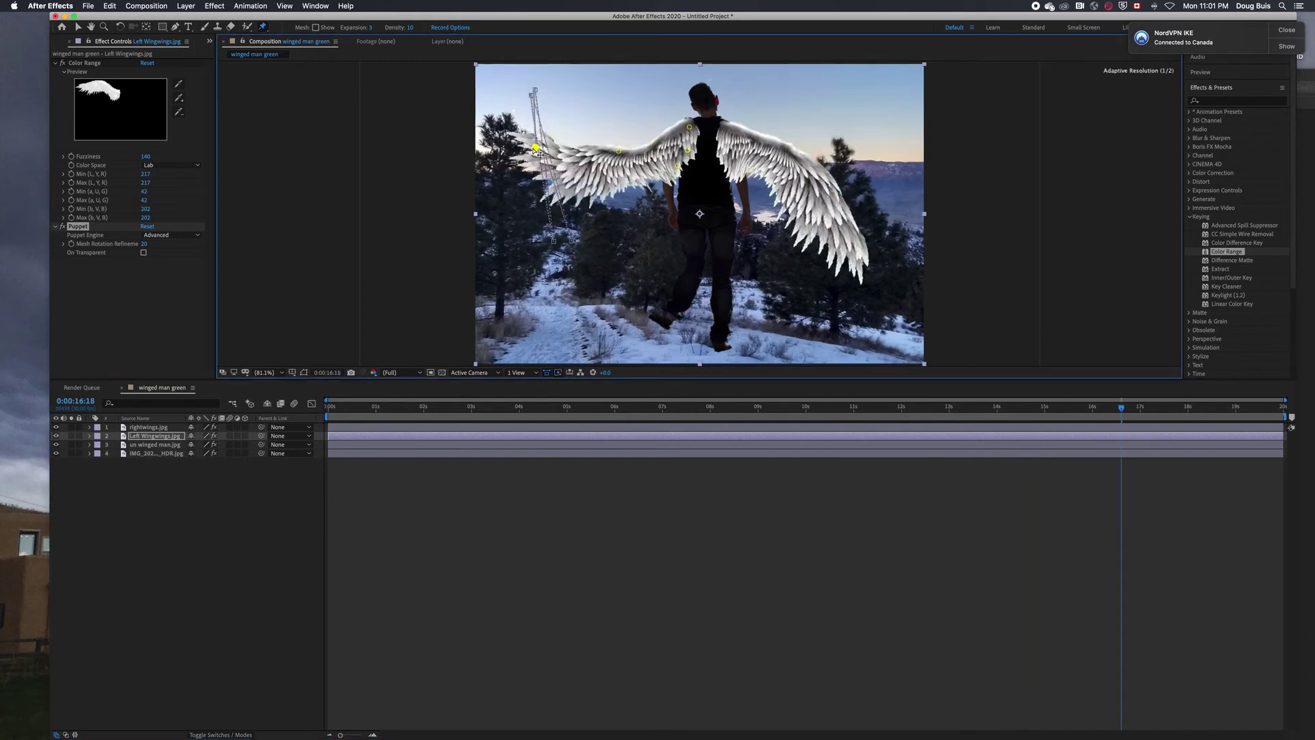
{"action": "left_click", "coordinate": [1211, 408]}
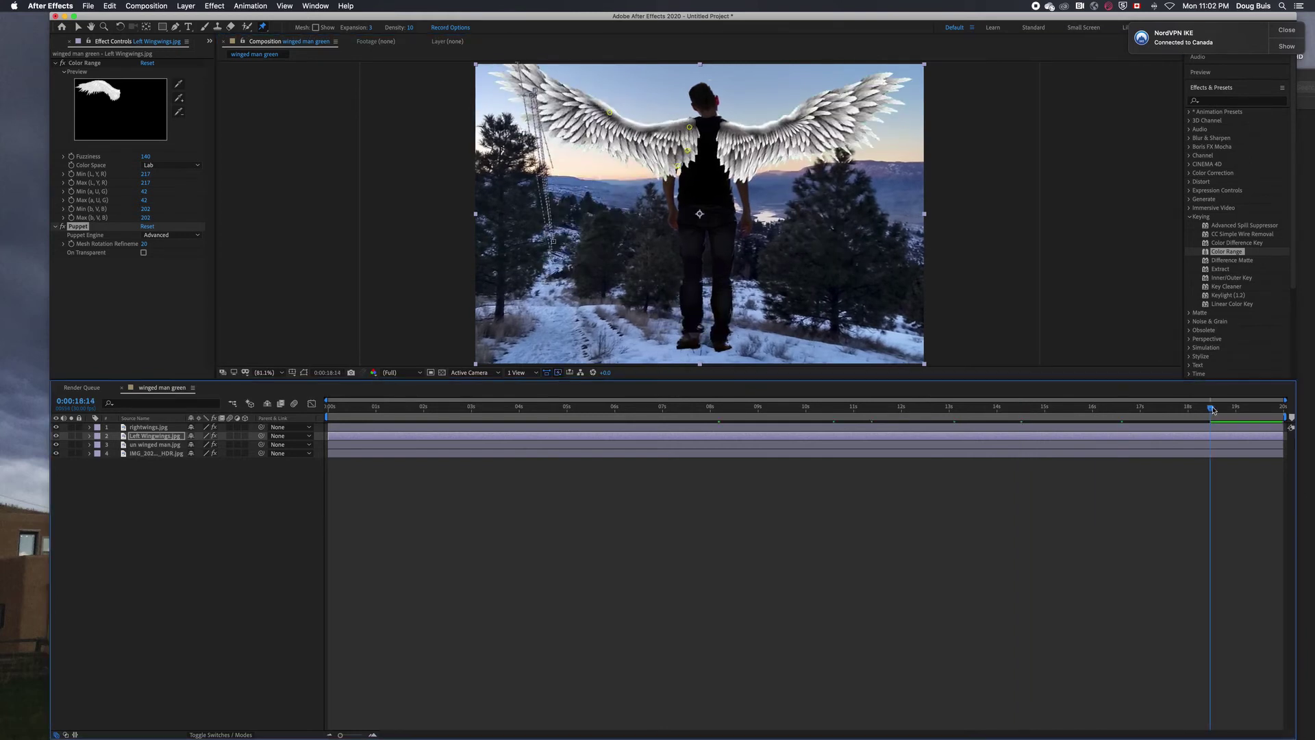
{"action": "left_click_drag", "start_coordinate": [1213, 411], "coordinate": [1253, 411]}
{"action": "left_click_drag", "start_coordinate": [518, 65], "coordinate": [663, 105]}
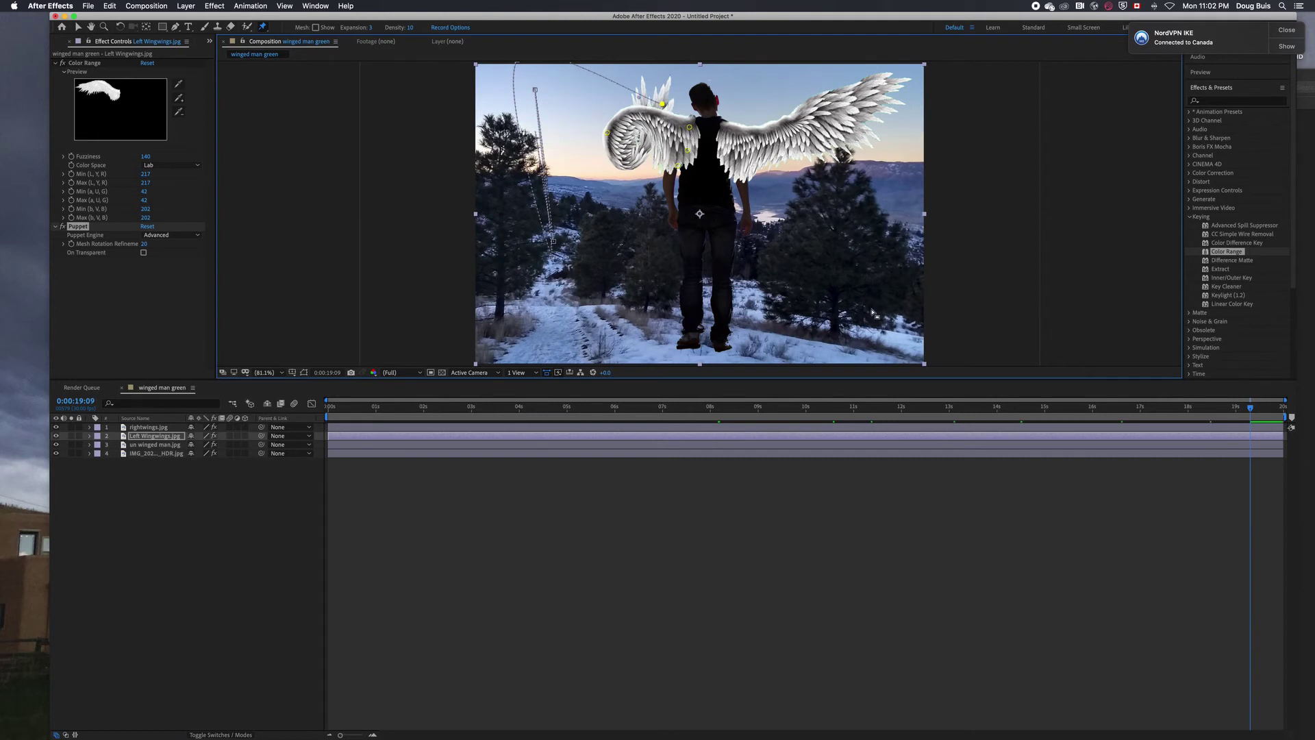
Step: Reselect the right wing layer and return the playhead to the start
{"action": "left_click", "coordinate": [499, 428]}
{"action": "left_click", "coordinate": [1002, 410]}
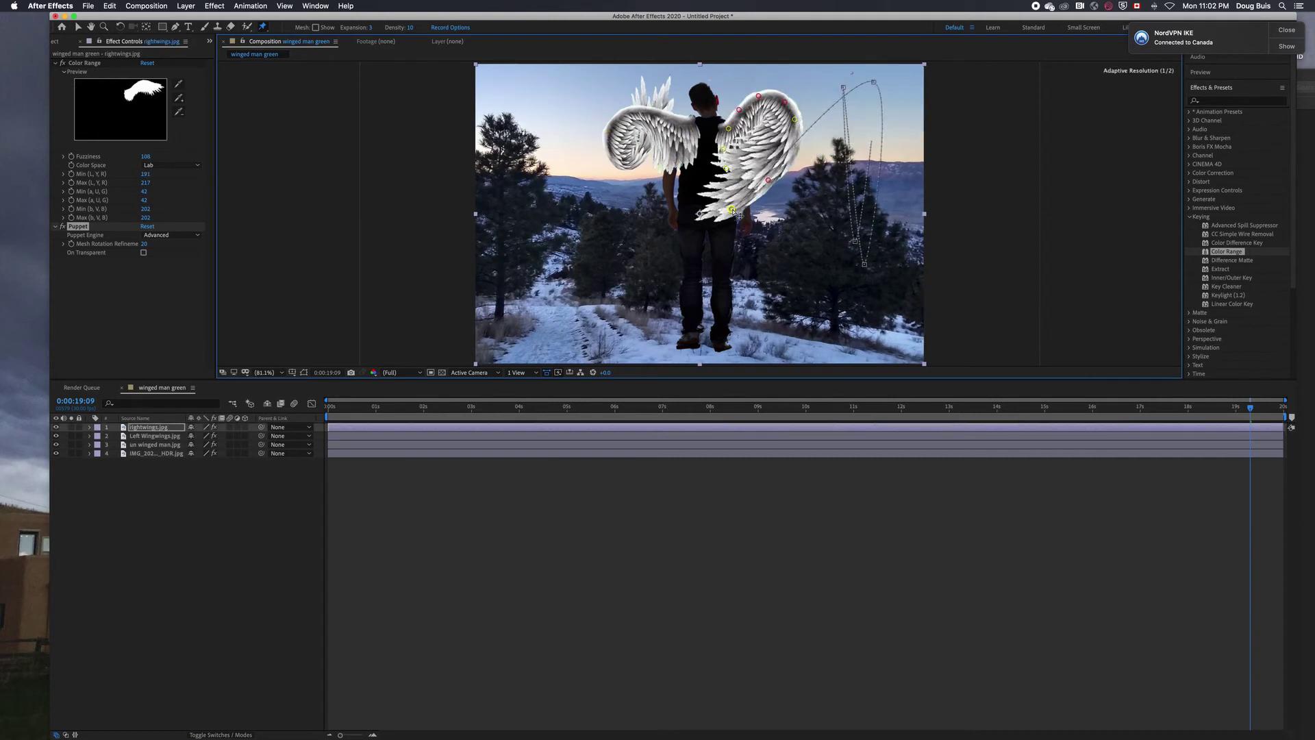
{"action": "key", "text": "Home"}
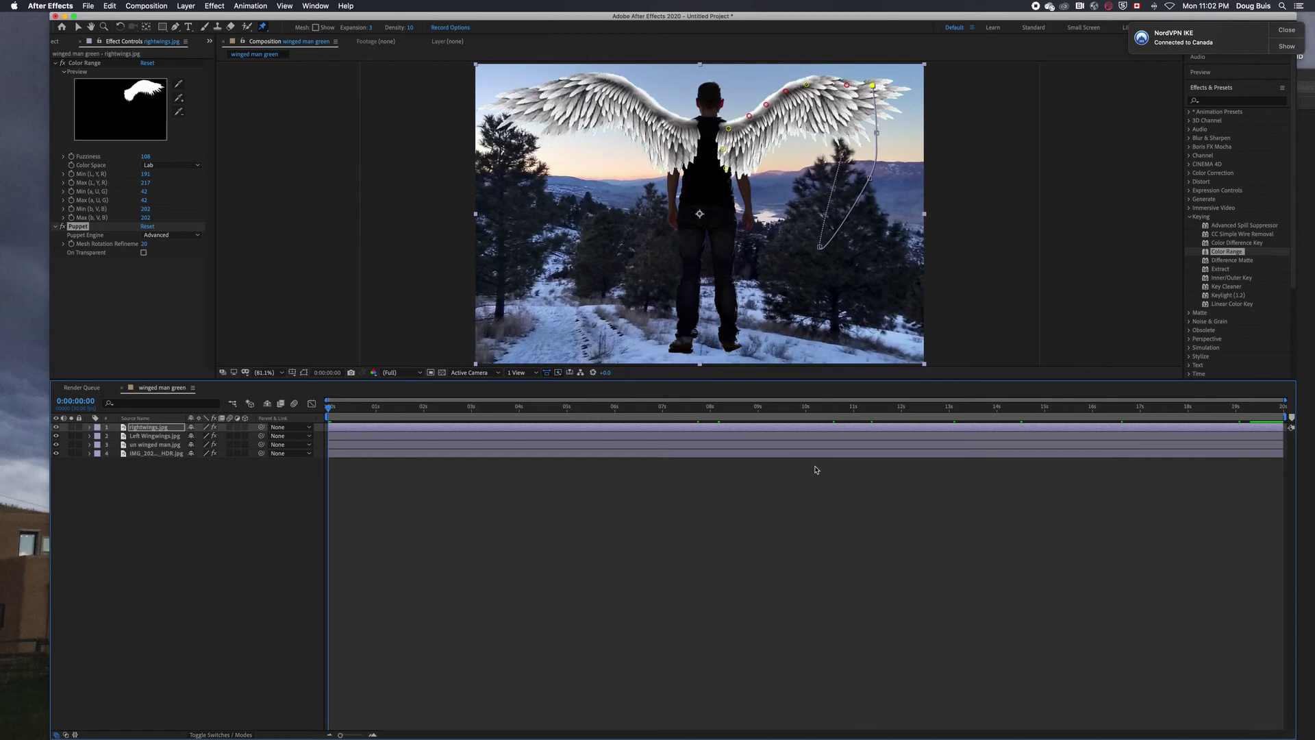
Step: Scrub a few frames into the finished wing animation to review it
{"action": "left_click_drag", "start_coordinate": [329, 409], "coordinate": [339, 411]}
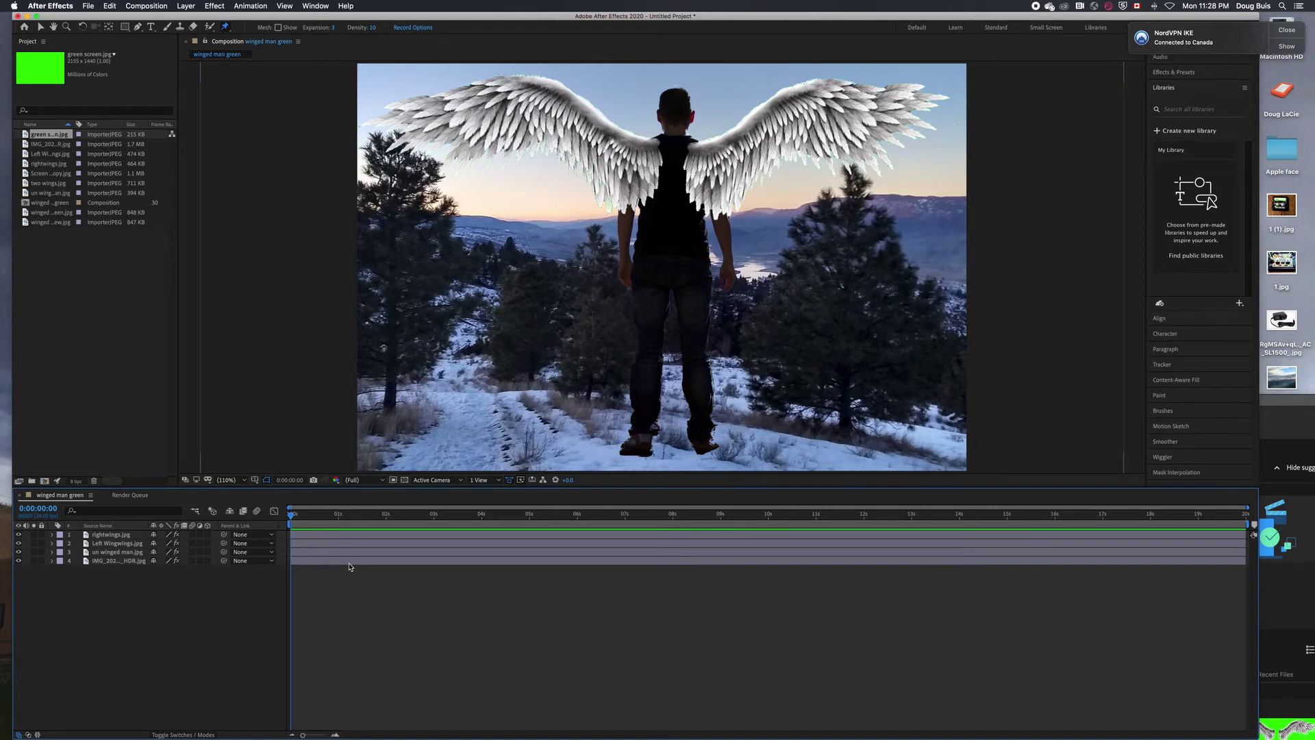
Step: Return to the Selection tool, preview green screen.jpg and drag it into the composition
{"action": "key", "text": "v"}
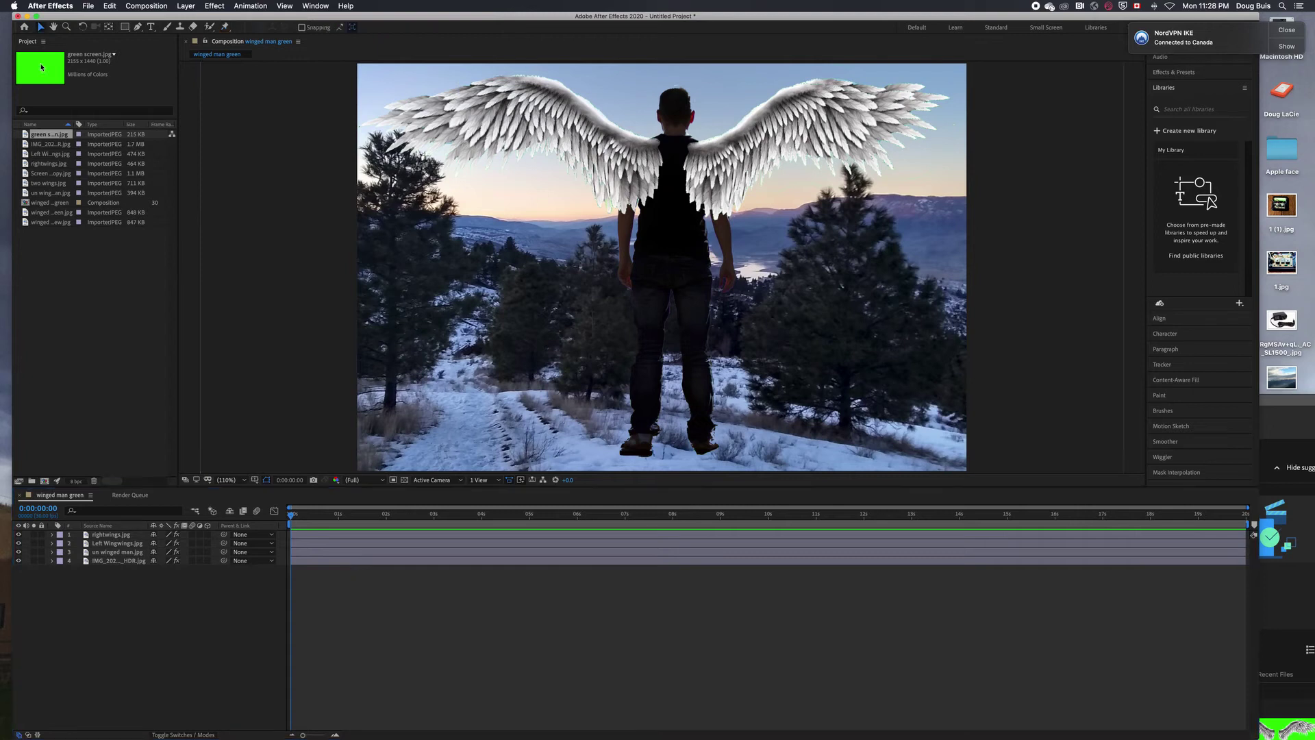
{"action": "double_click", "coordinate": [50, 136]}
{"action": "left_click_drag", "start_coordinate": [50, 136], "coordinate": [78, 566]}
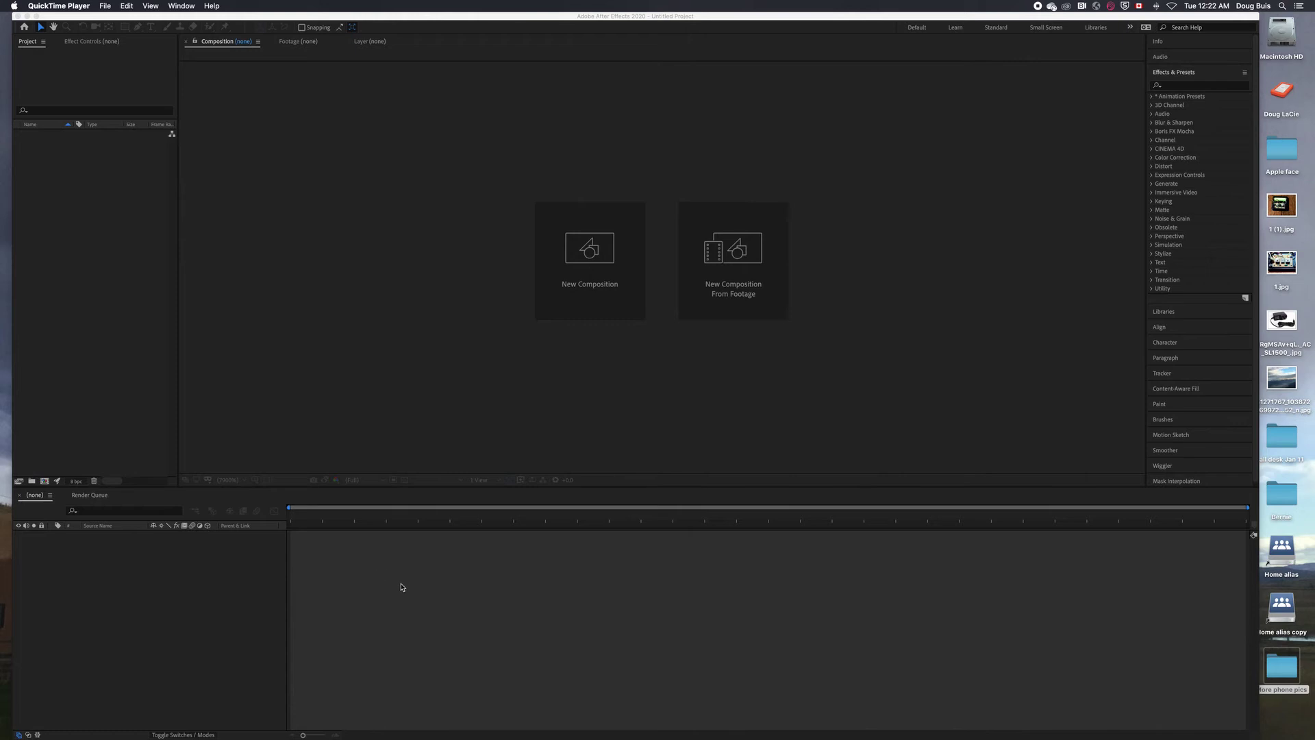
{"action": "left_click", "coordinate": [742, 259]}
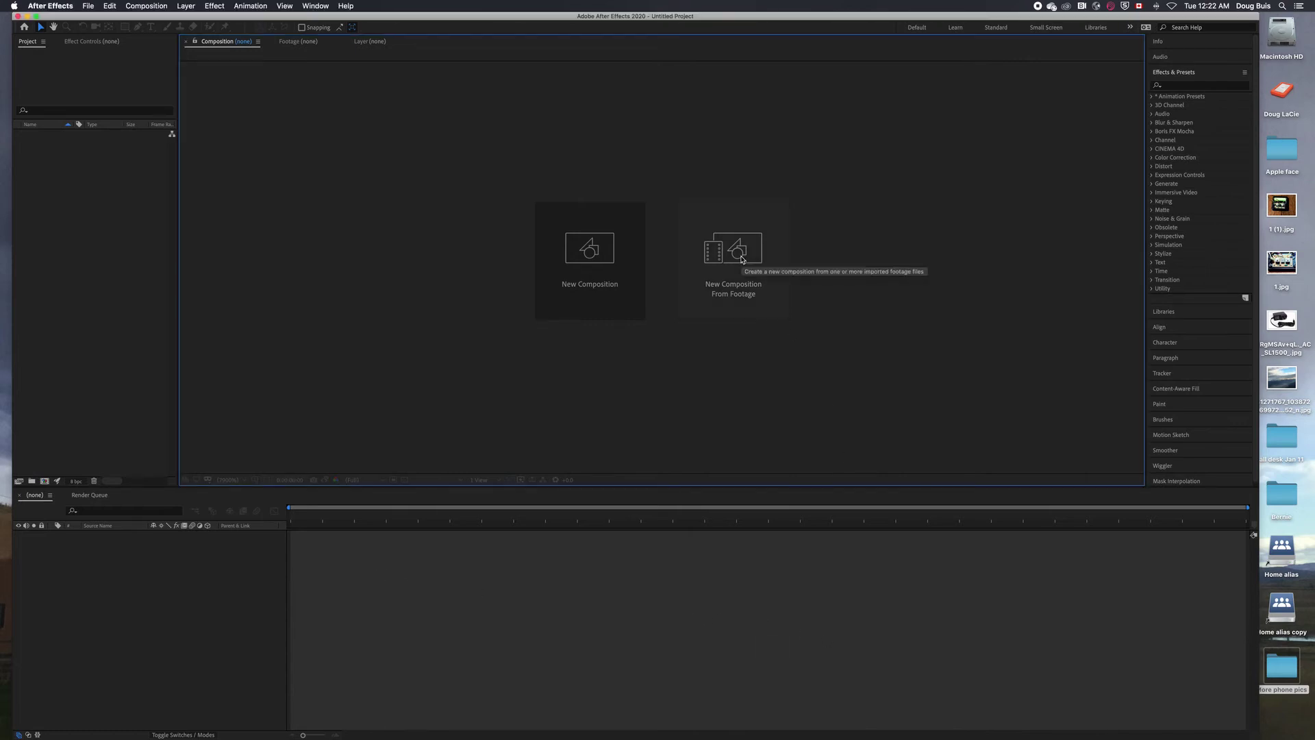
Step: Create a new composition from pumpkin.jpg in the Apple face 2 folder
{"action": "left_click", "coordinate": [741, 259]}
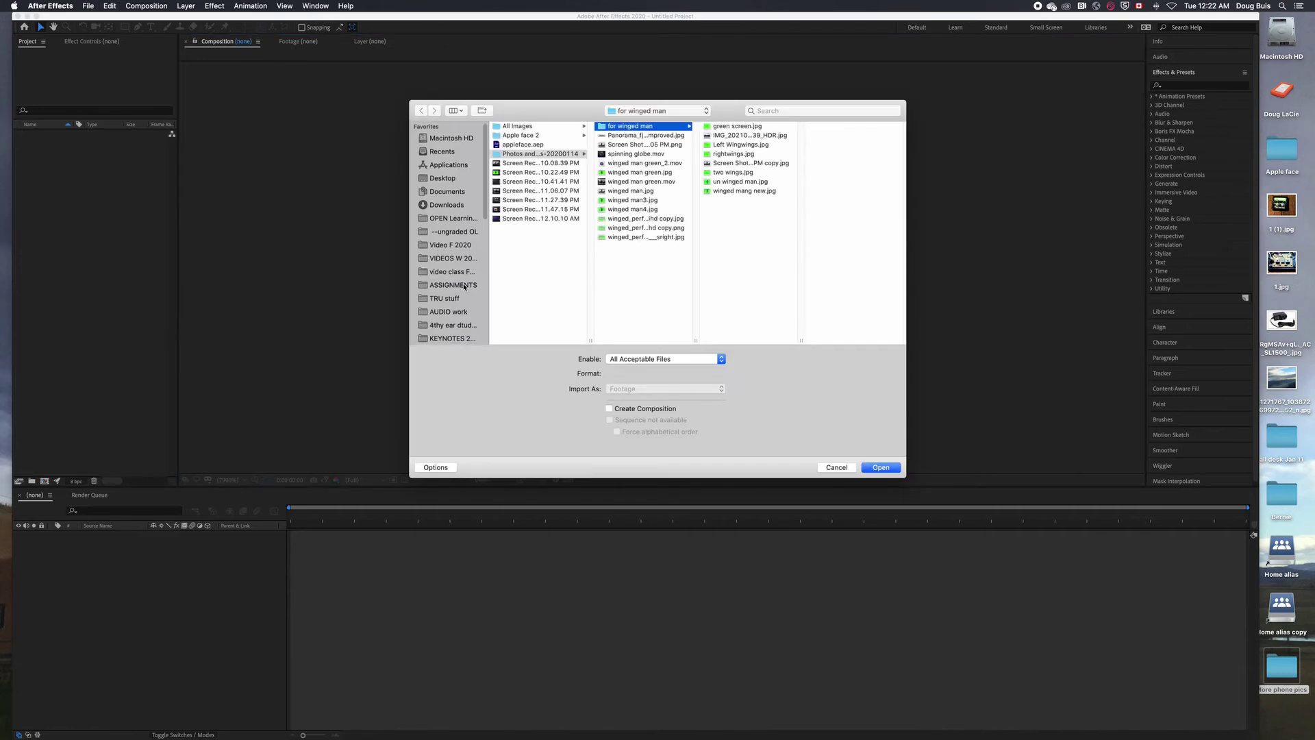
{"action": "scroll", "coordinate": [464, 286], "scroll_direction": "down", "scroll_amount": 5}
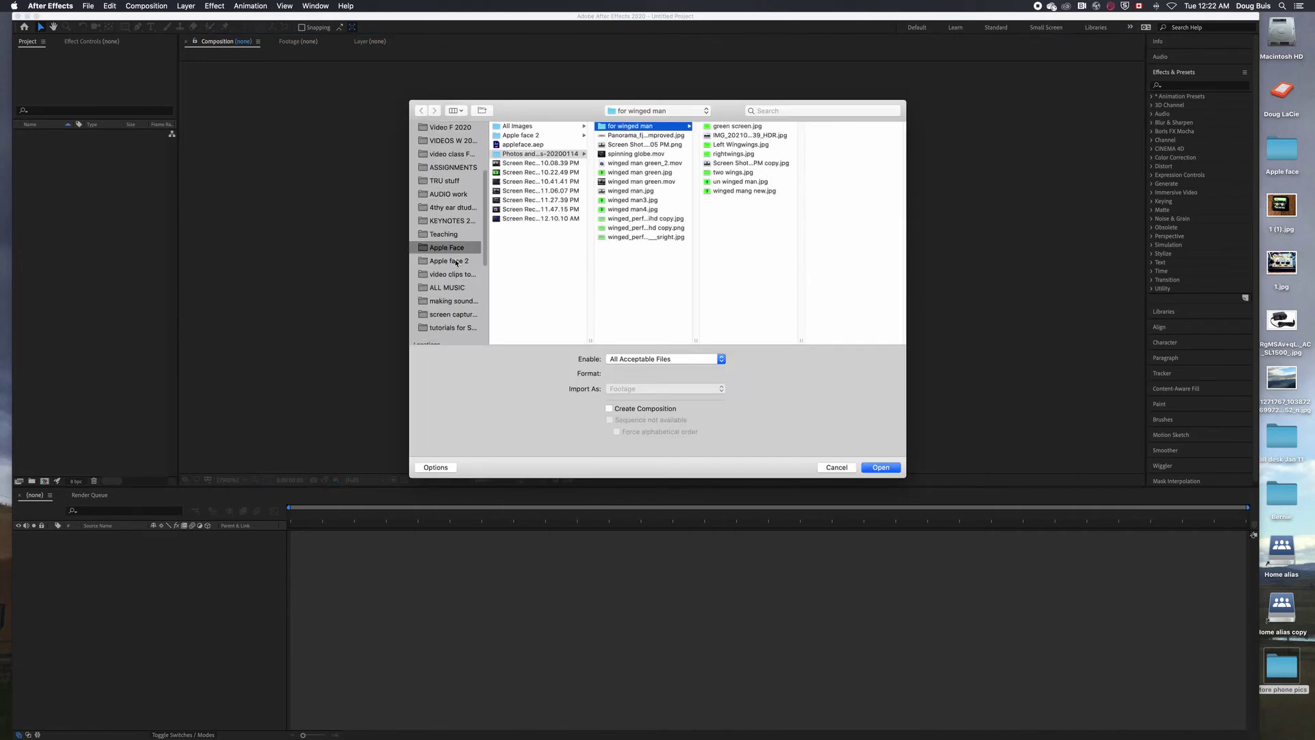
{"action": "left_click", "coordinate": [457, 262]}
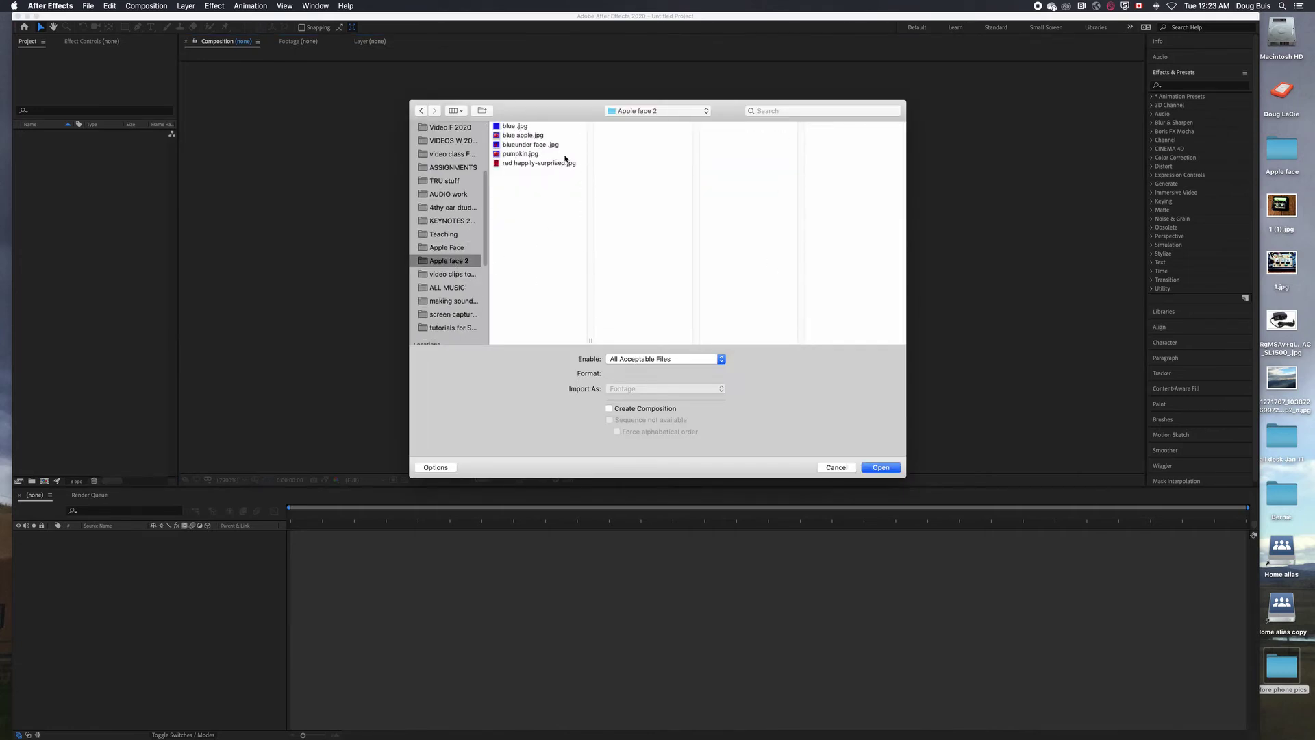
{"action": "left_click", "coordinate": [534, 136]}
{"action": "left_click", "coordinate": [531, 145]}
{"action": "left_click", "coordinate": [528, 153]}
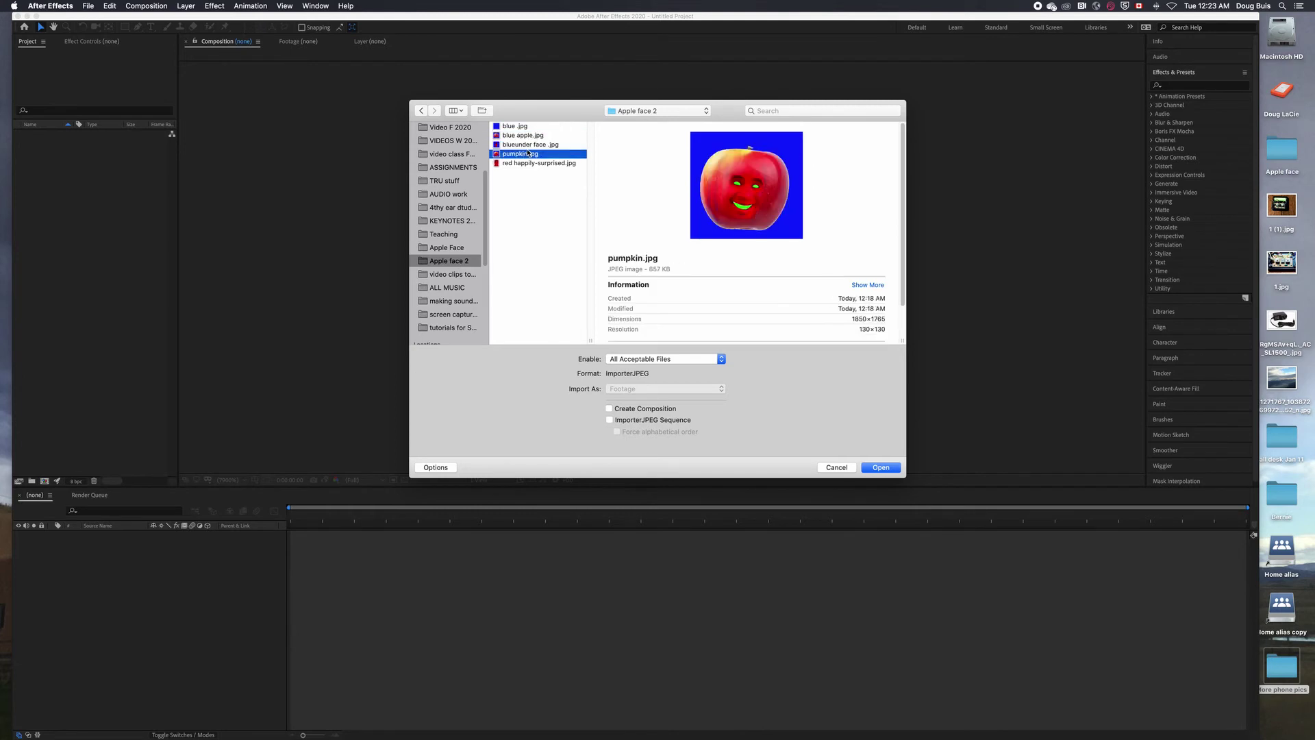
{"action": "left_click", "coordinate": [881, 467]}
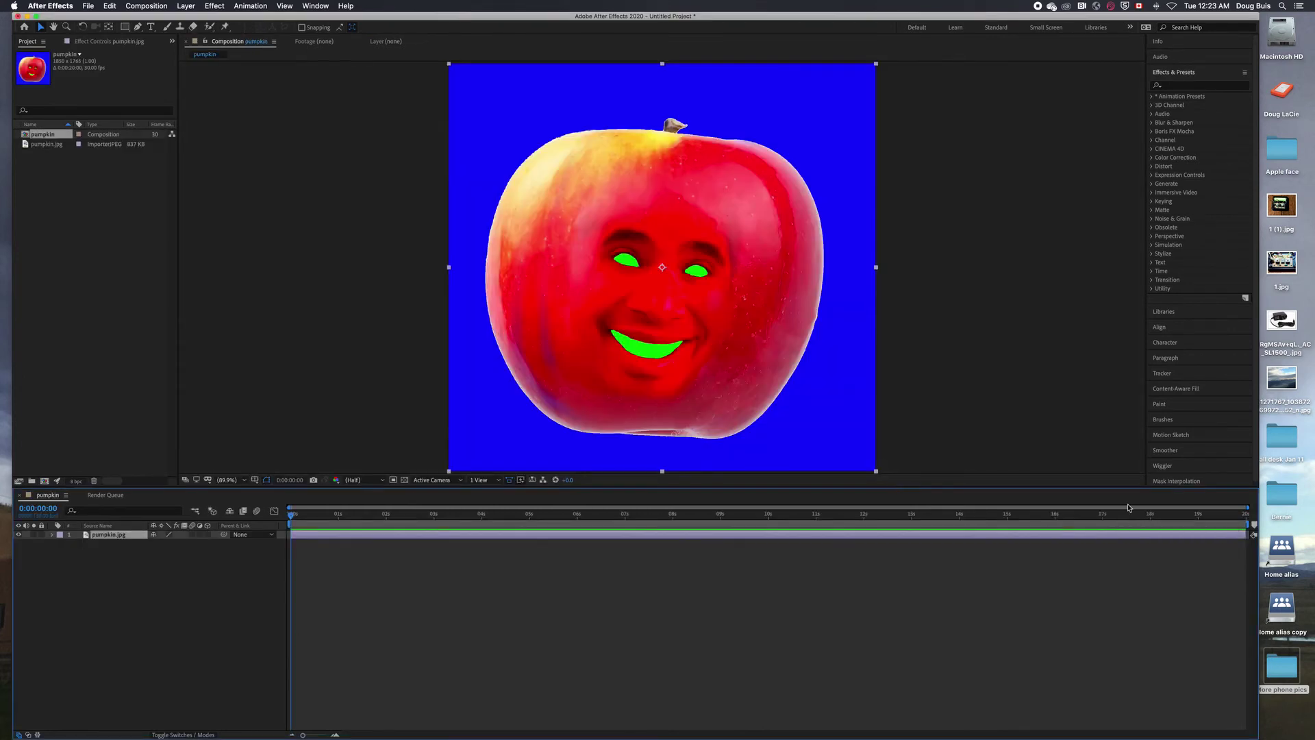
Step: Import blueunder face.jpg from Finder and add it to the pumpkin composition
{"action": "mouse_move", "coordinate": [25, 179]}
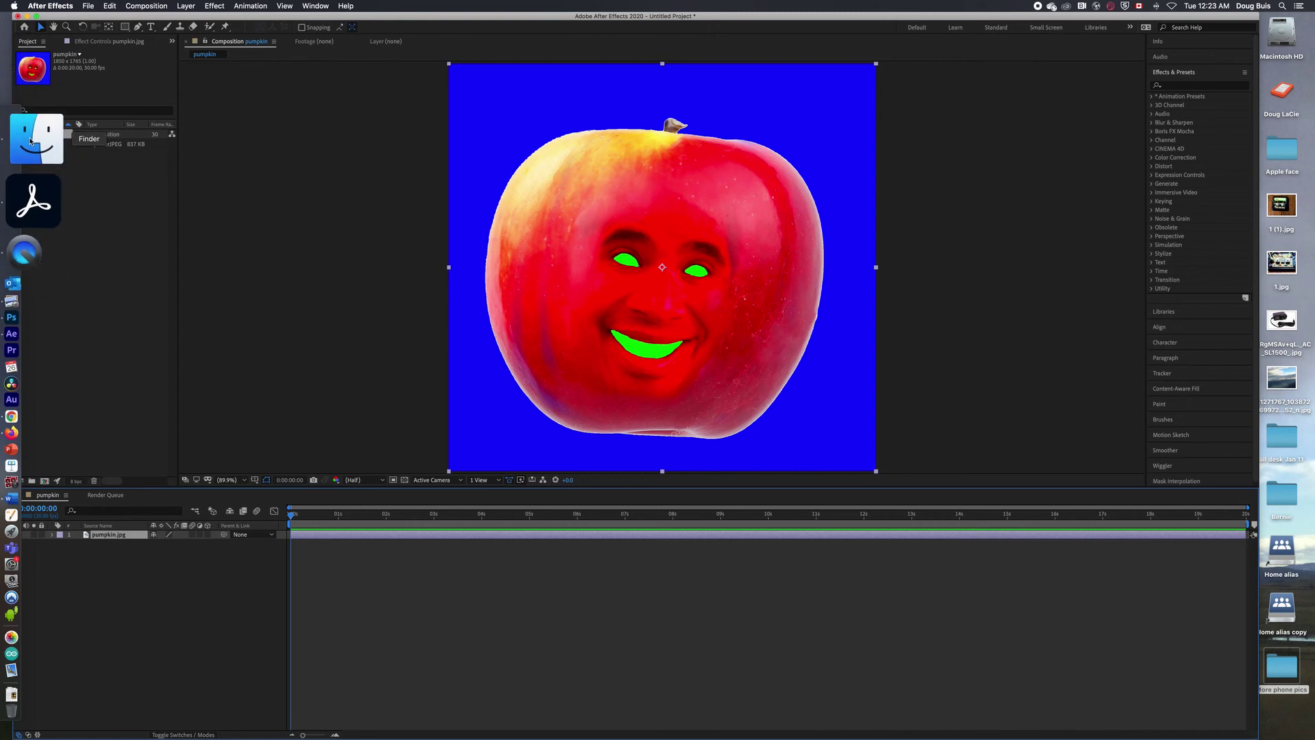
{"action": "left_click", "coordinate": [28, 135]}
{"action": "left_click", "coordinate": [532, 325]}
{"action": "left_click", "coordinate": [654, 203]}
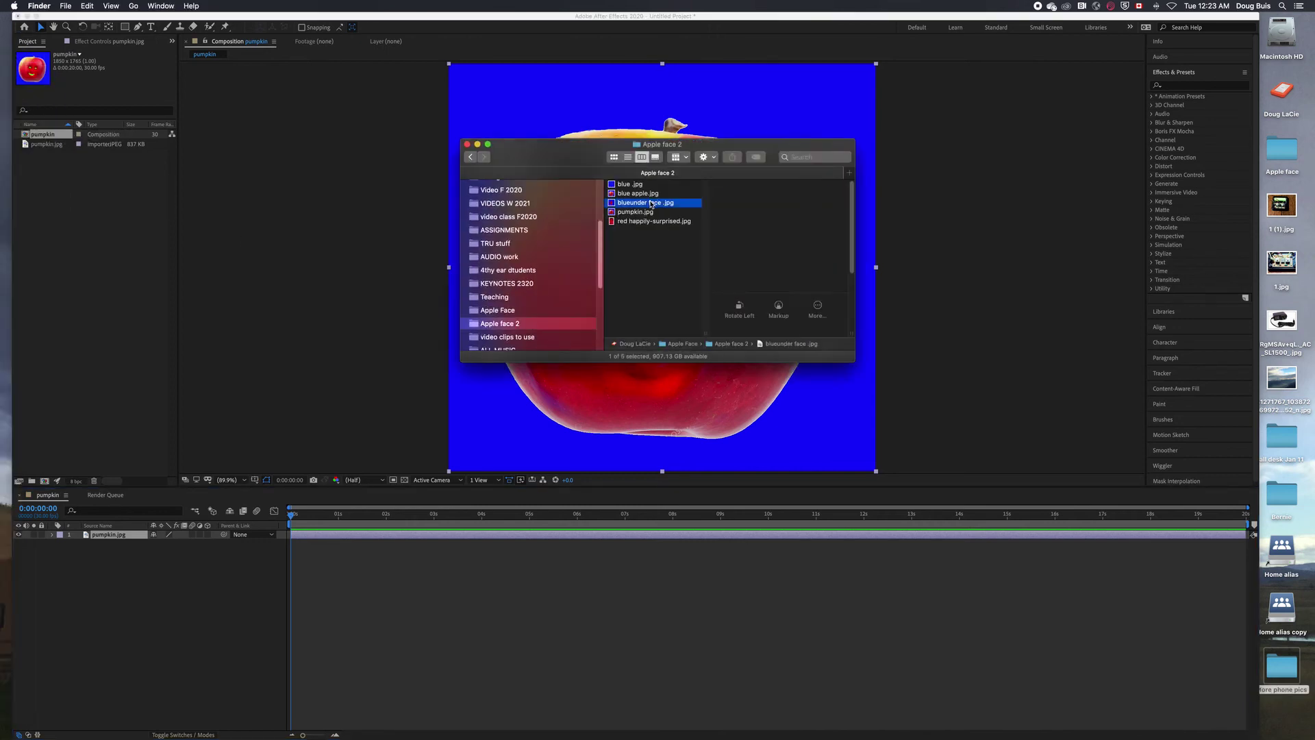
{"action": "left_click_drag", "start_coordinate": [659, 207], "coordinate": [184, 142]}
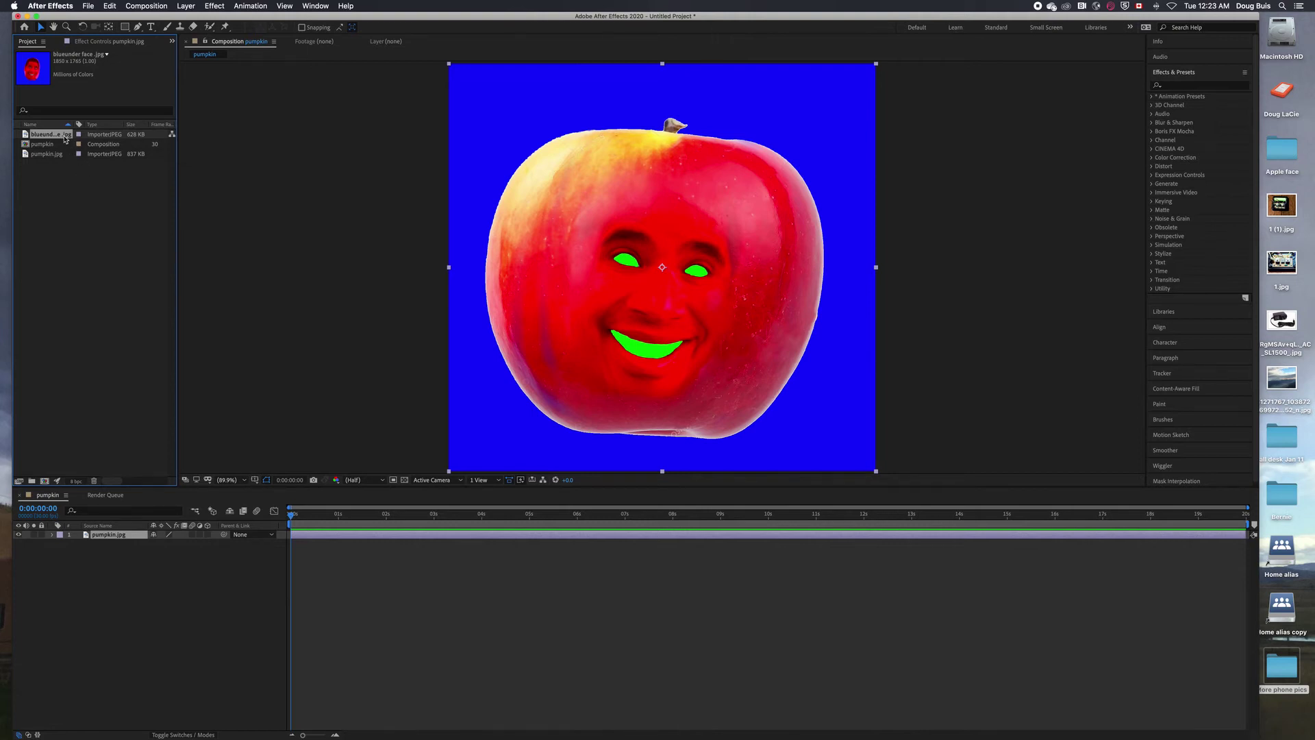
{"action": "left_click_drag", "start_coordinate": [60, 136], "coordinate": [97, 596]}
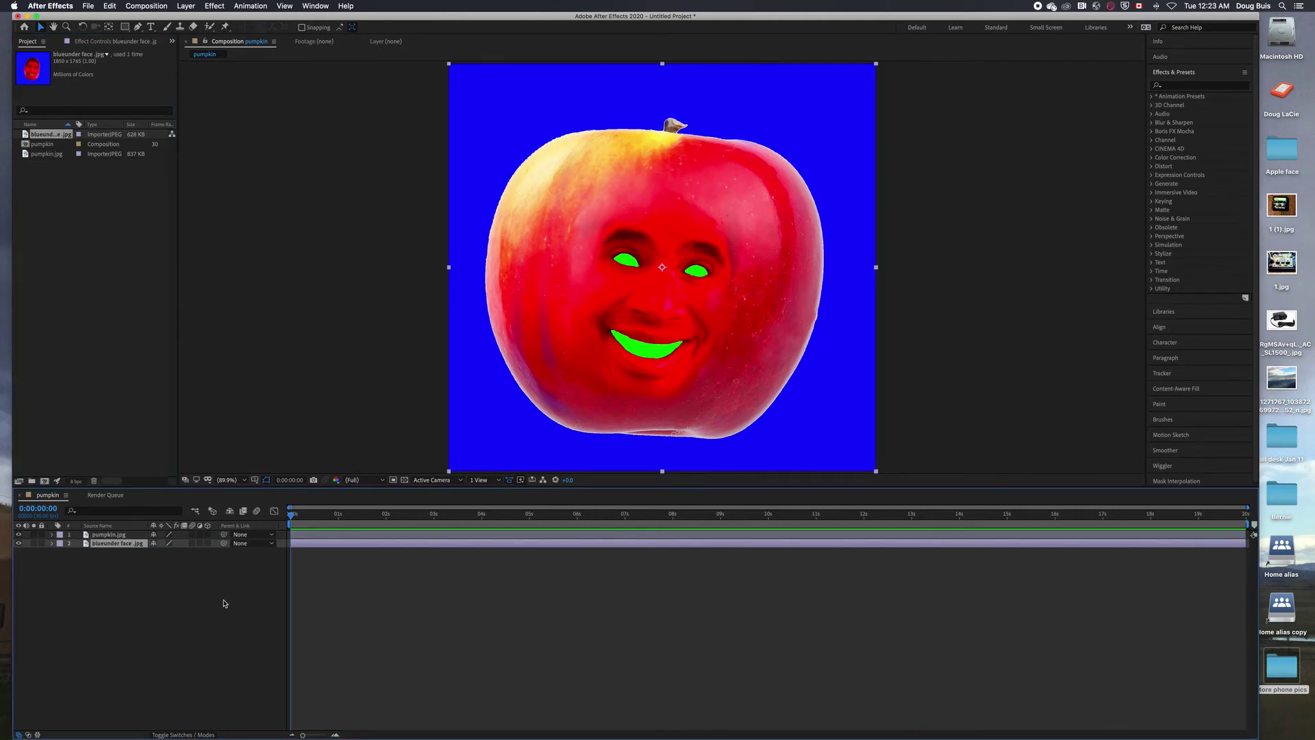
Step: Apply Color Range to pumpkin.jpg, sample the green eyes and mouth, and raise Fuzziness to 112
{"action": "left_click", "coordinate": [115, 537]}
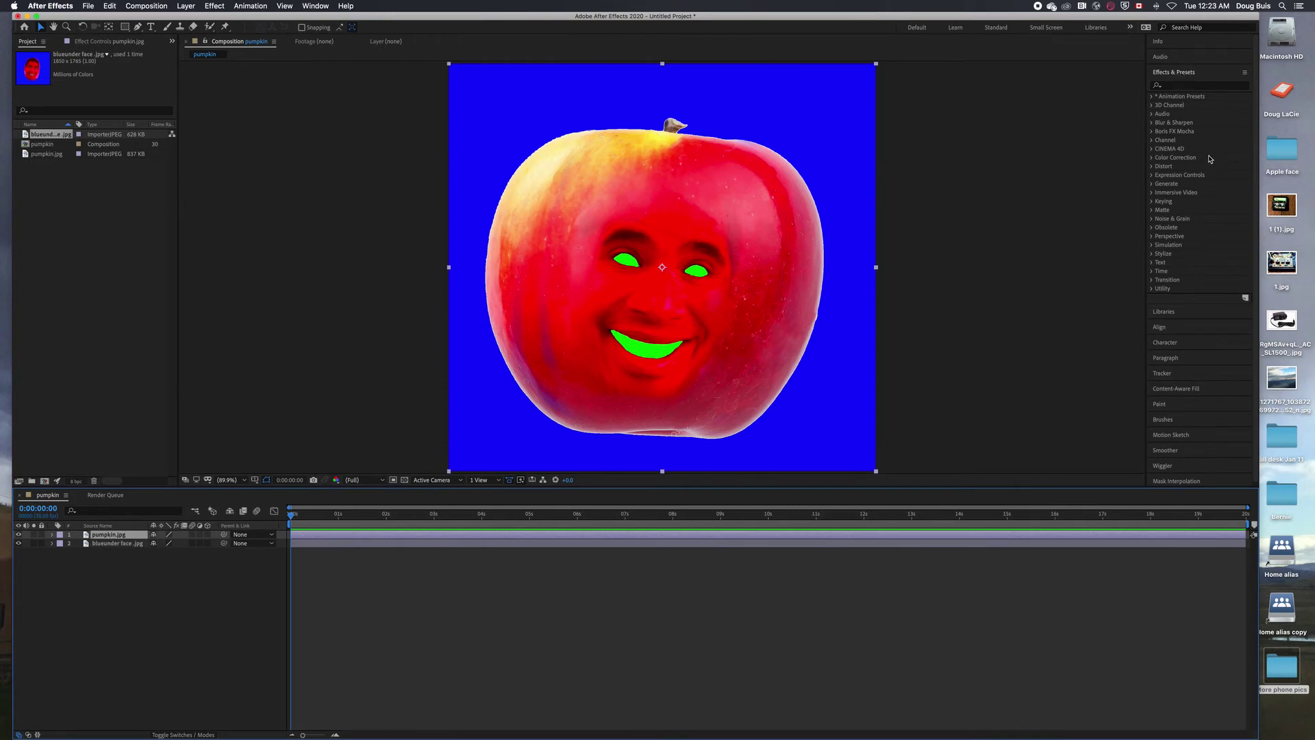
{"action": "left_click", "coordinate": [1165, 202]}
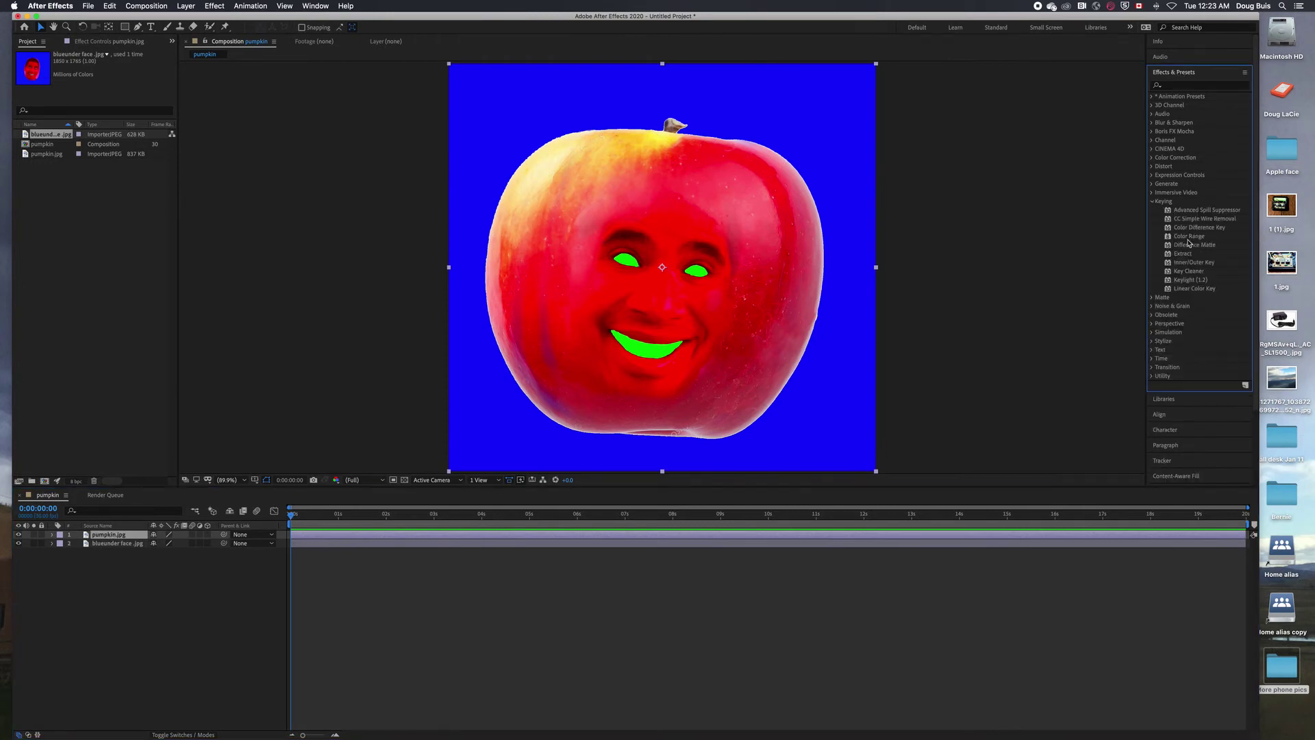
{"action": "left_click", "coordinate": [1193, 237]}
{"action": "left_click_drag", "start_coordinate": [1196, 239], "coordinate": [666, 331]}
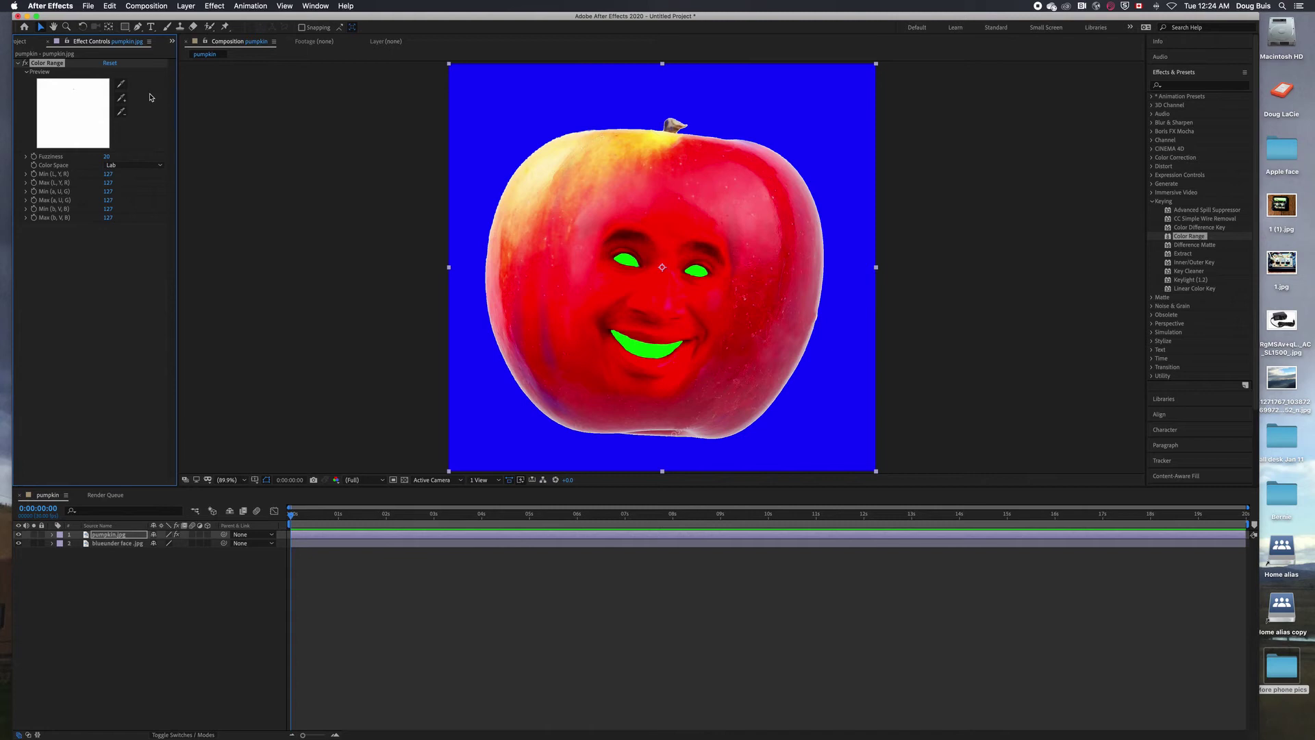
{"action": "left_click", "coordinate": [121, 83]}
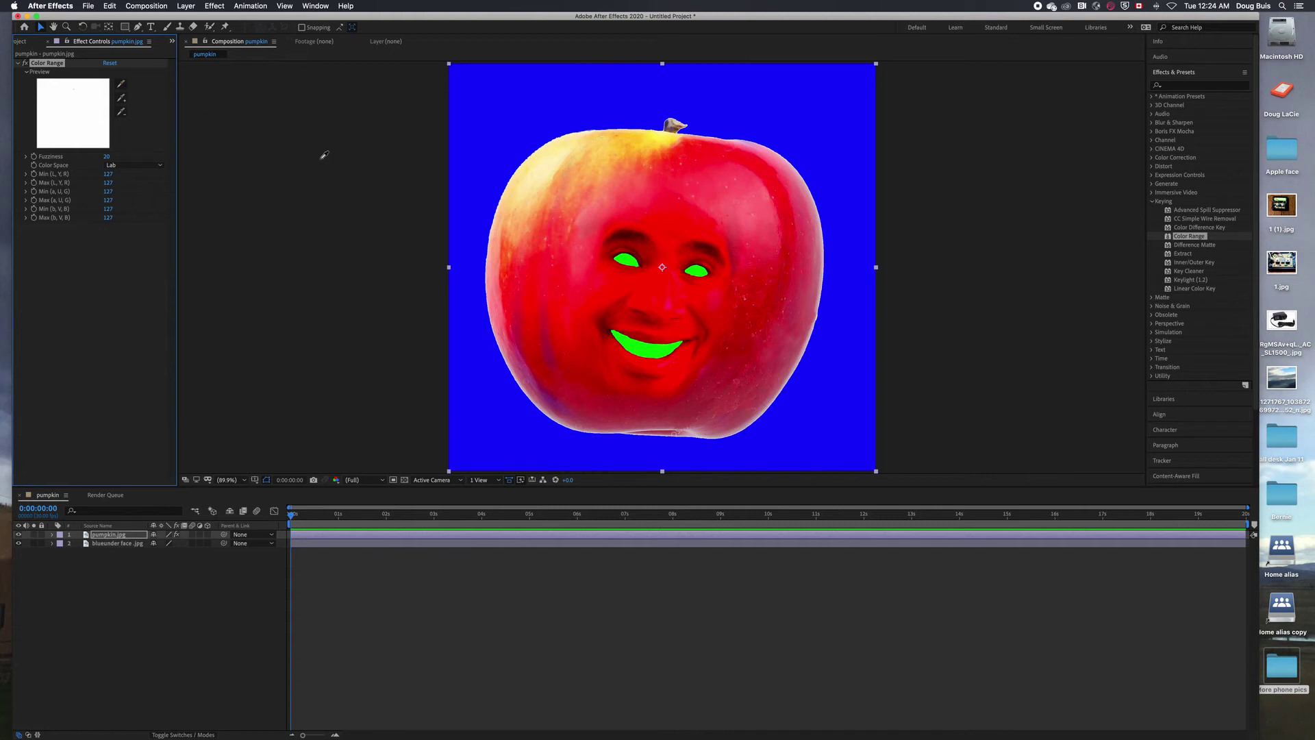
{"action": "left_click", "coordinate": [648, 343]}
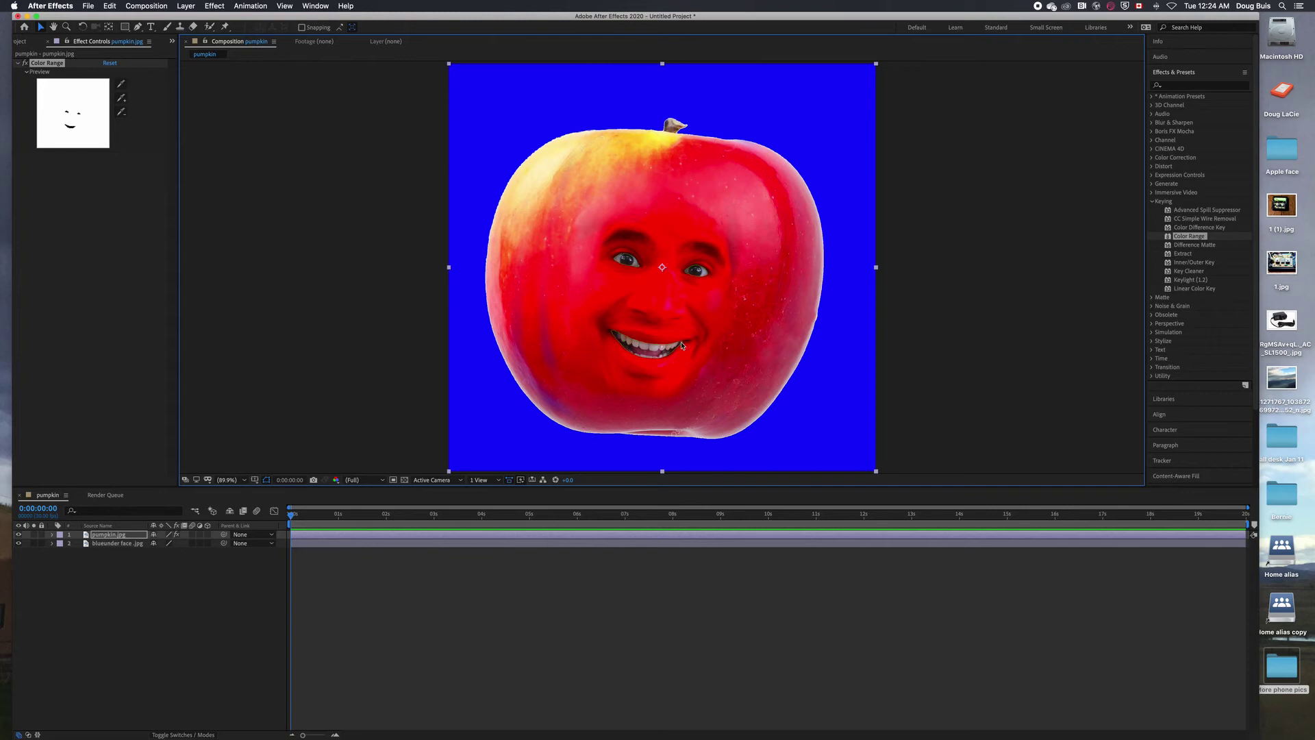
{"action": "left_click", "coordinate": [123, 88]}
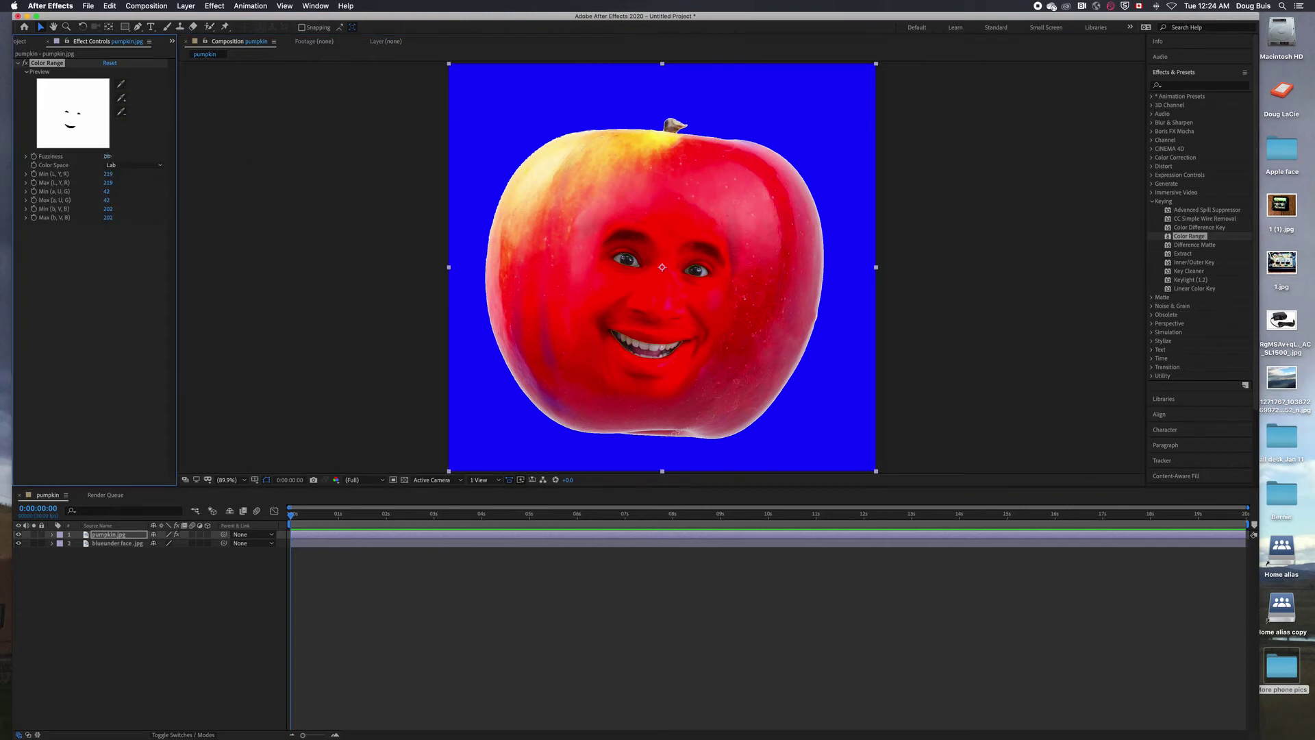
{"action": "left_click_drag", "start_coordinate": [107, 156], "coordinate": [158, 161]}
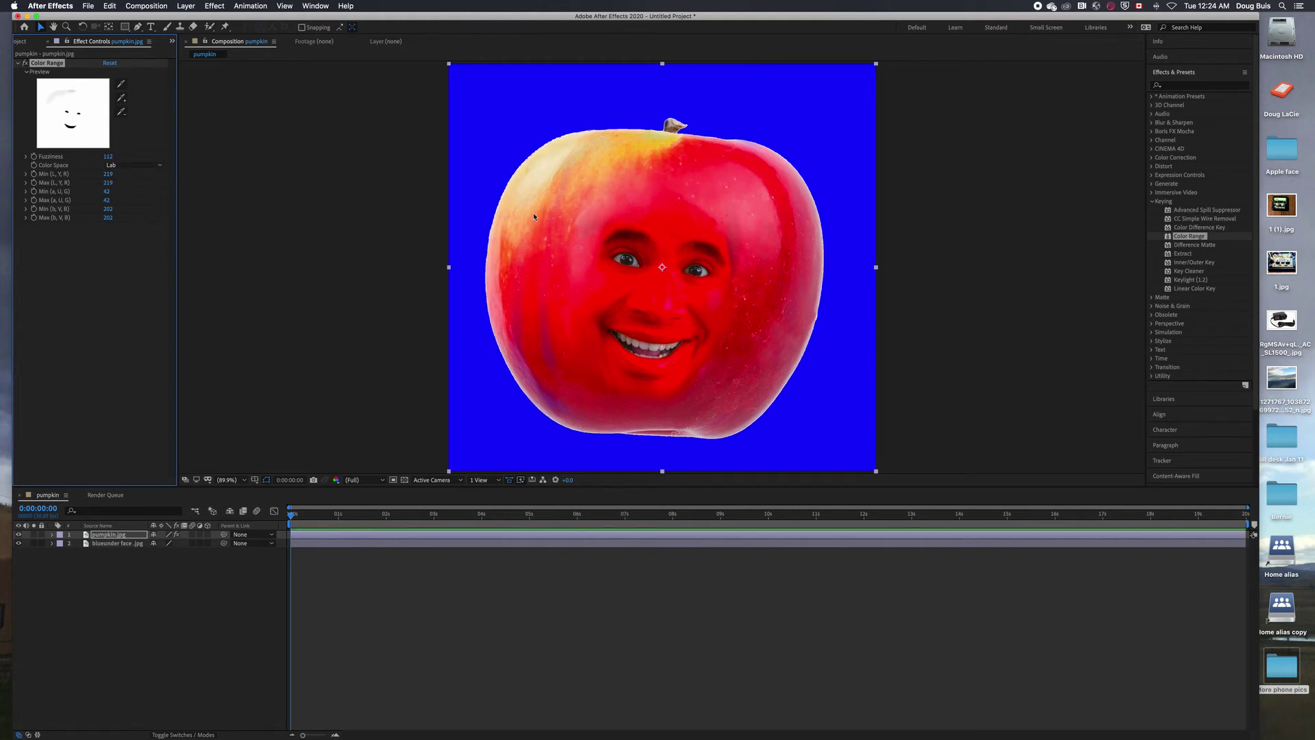
{"action": "left_click", "coordinate": [93, 259]}
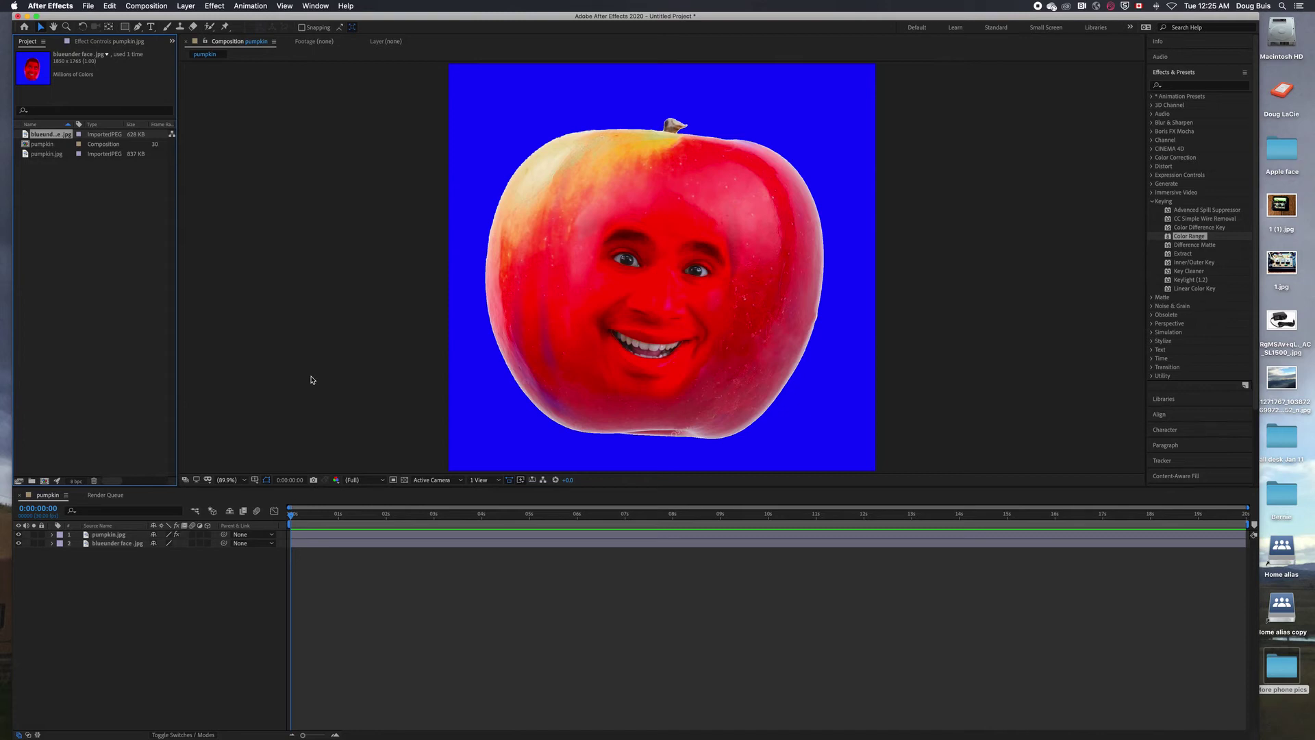
{"action": "left_click", "coordinate": [244, 480]}
{"action": "left_click", "coordinate": [239, 599]}
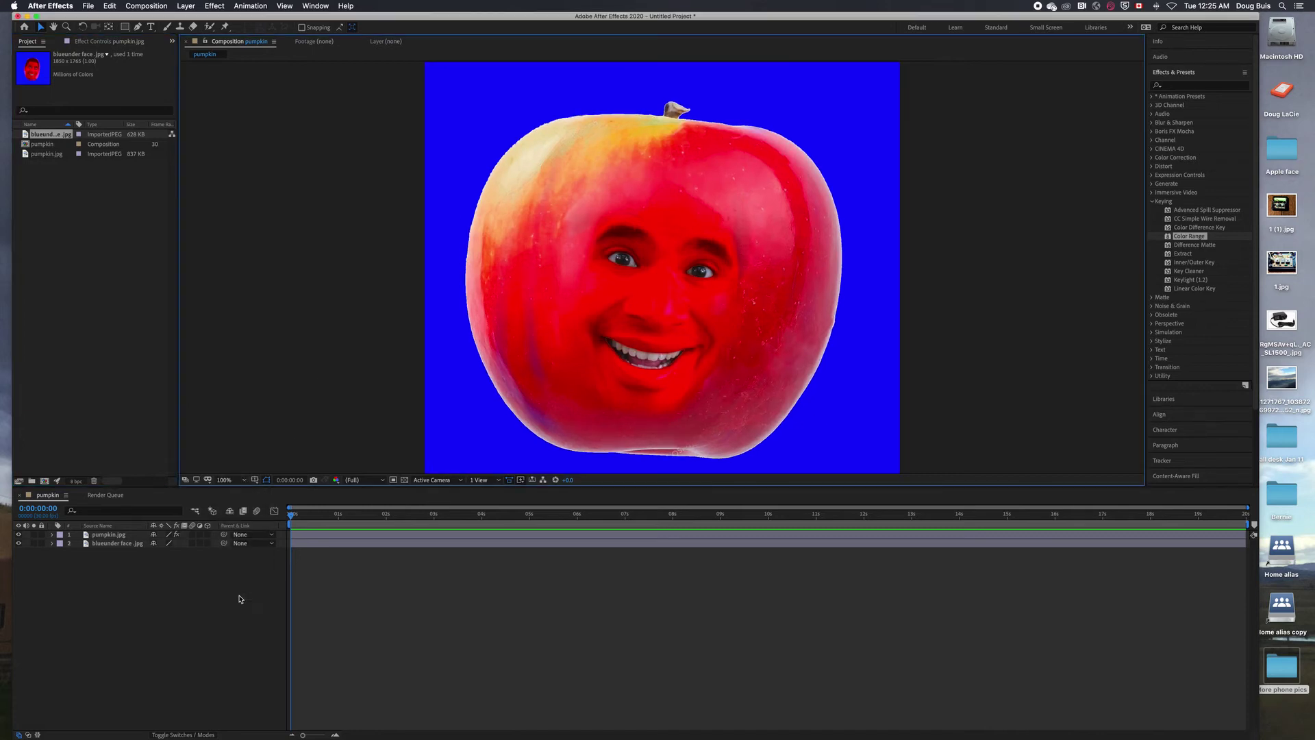
{"action": "left_click", "coordinate": [245, 481]}
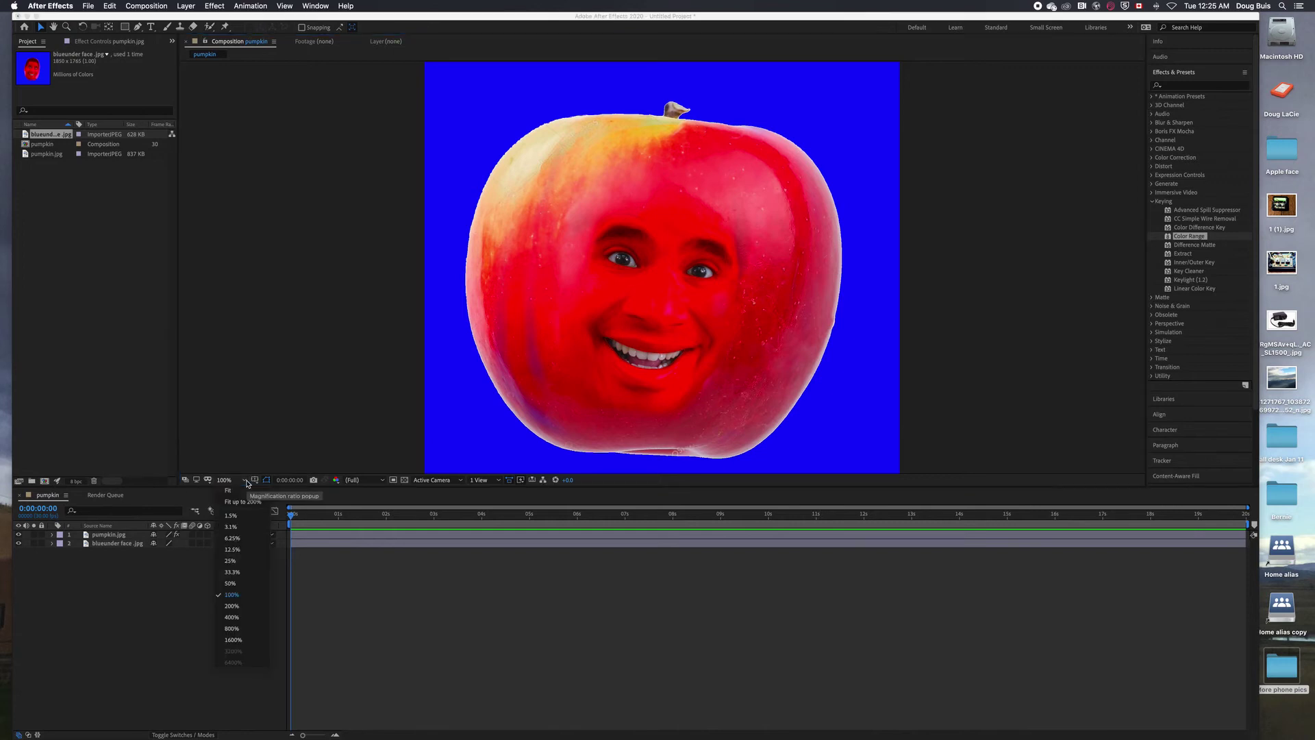
{"action": "left_click", "coordinate": [241, 618]}
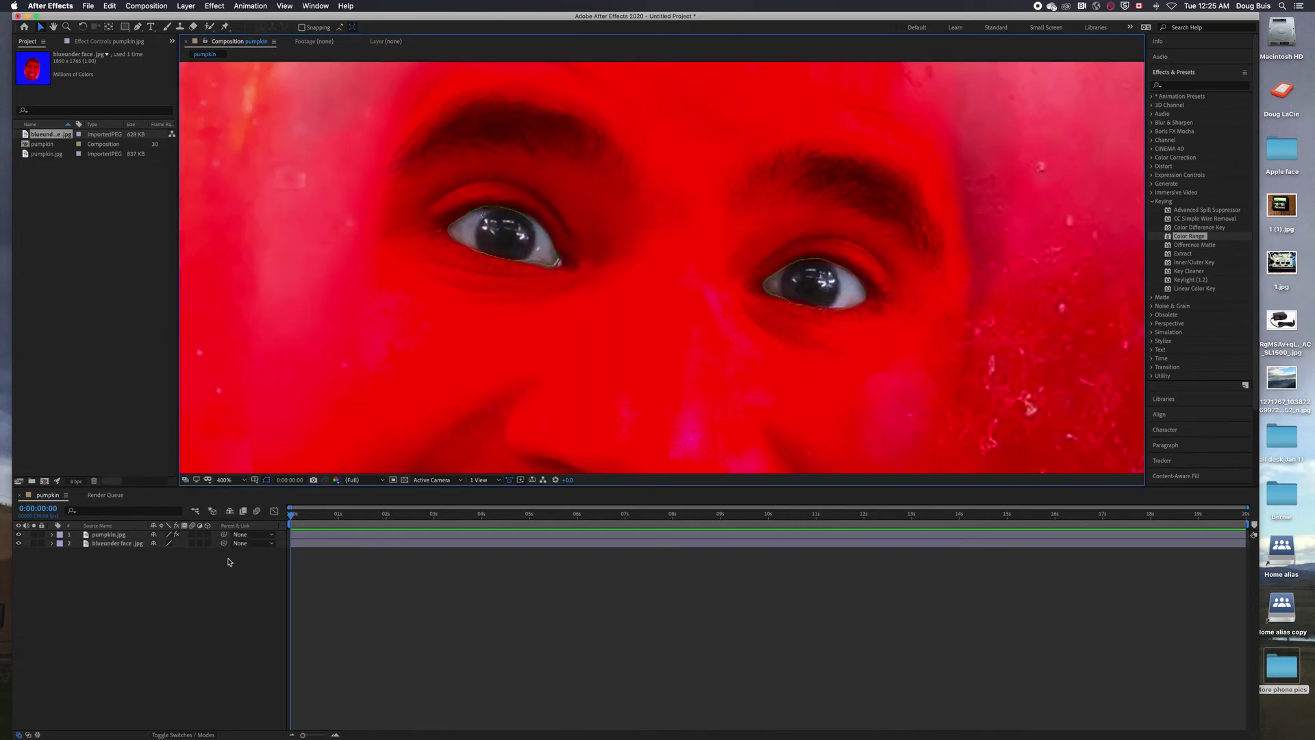
{"action": "left_click", "coordinate": [246, 481]}
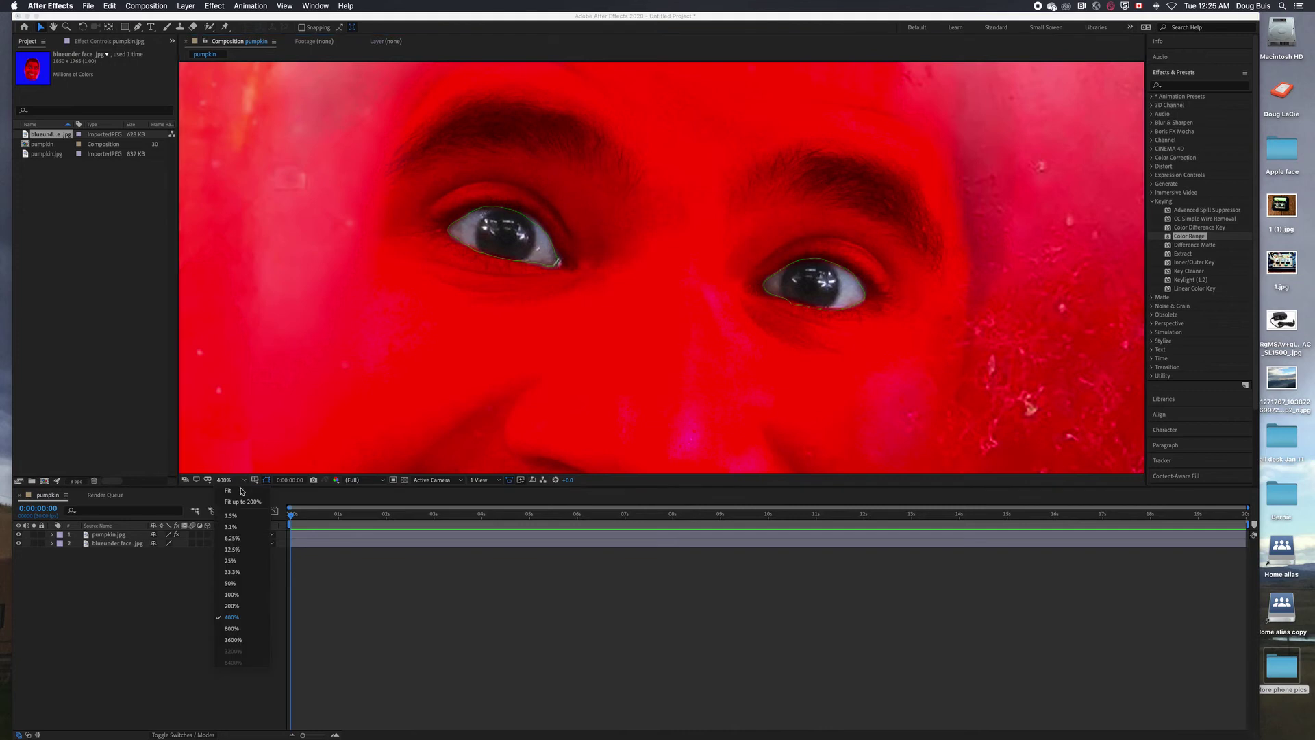
{"action": "left_click", "coordinate": [241, 601]}
{"action": "left_click_drag", "start_coordinate": [472, 487], "coordinate": [471, 496]}
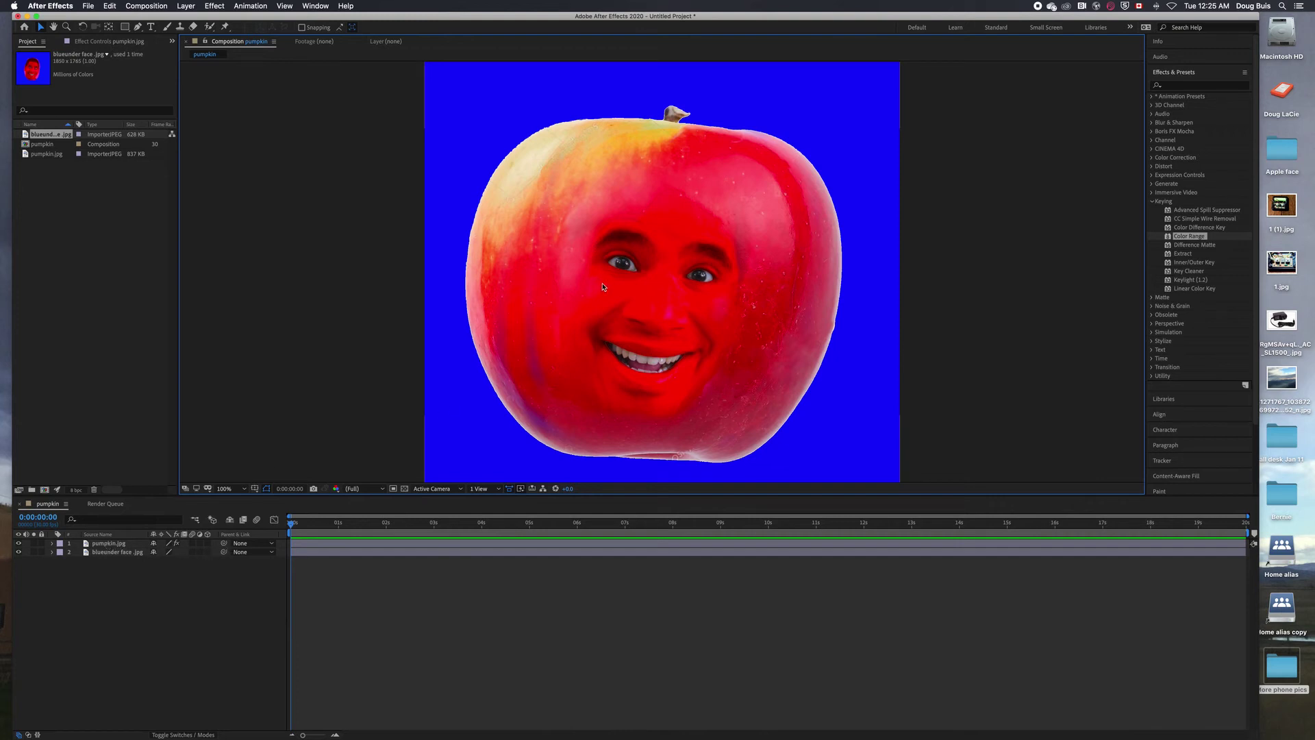
Step: Place Puppet Position pins around the outline of the pumpkin.jpg apple
{"action": "left_click", "coordinate": [112, 545]}
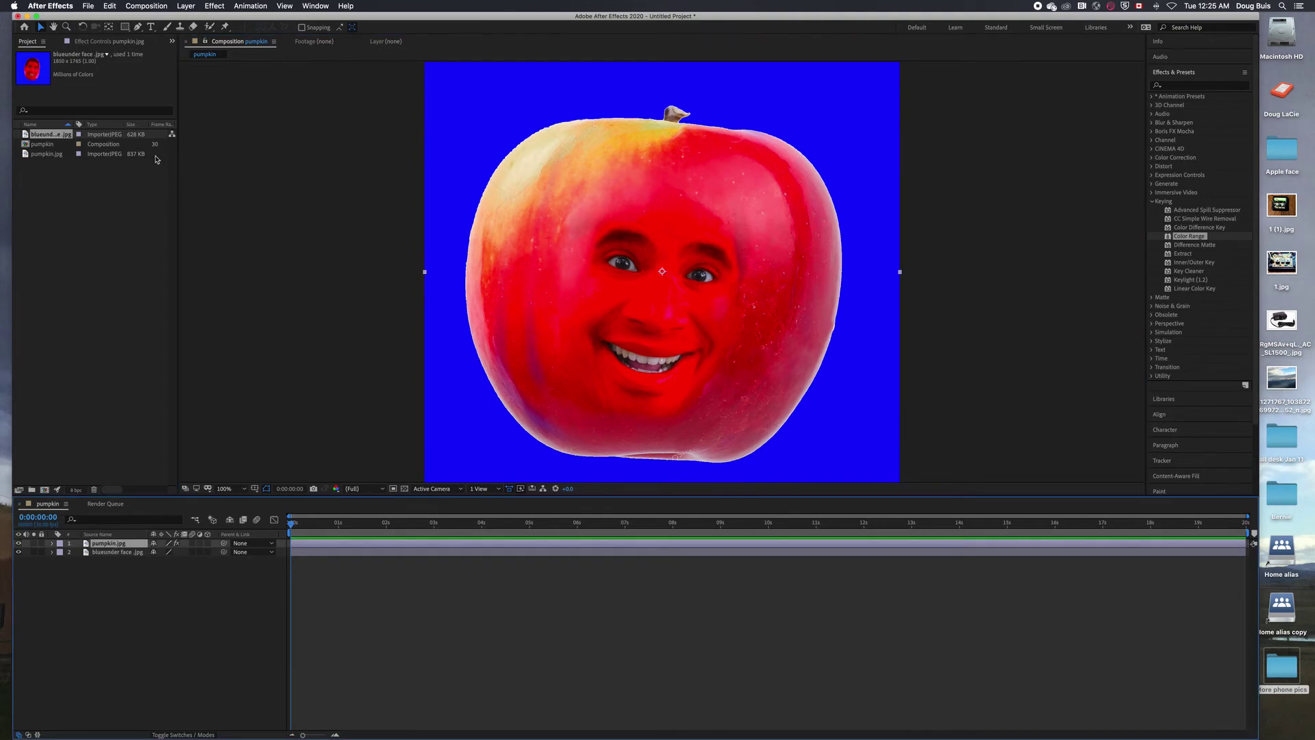
{"action": "key", "text": "super+p"}
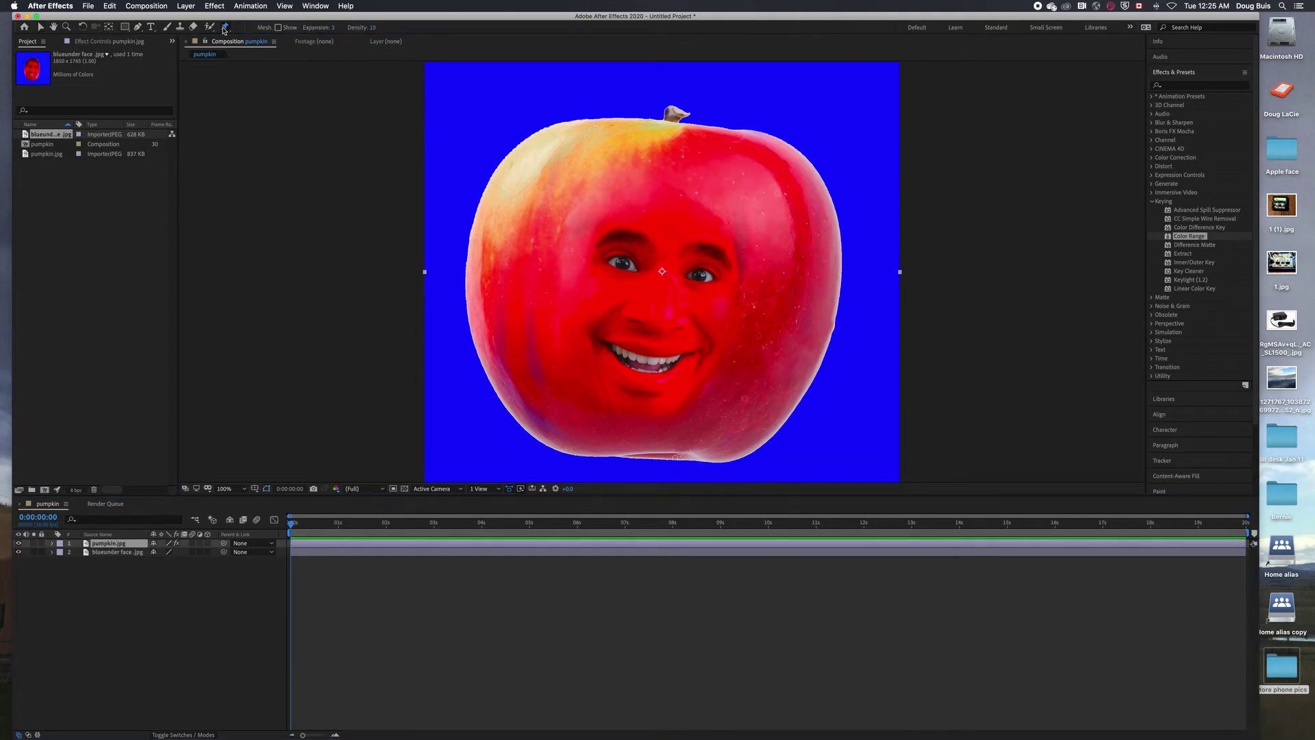
{"action": "left_click", "coordinate": [523, 249]}
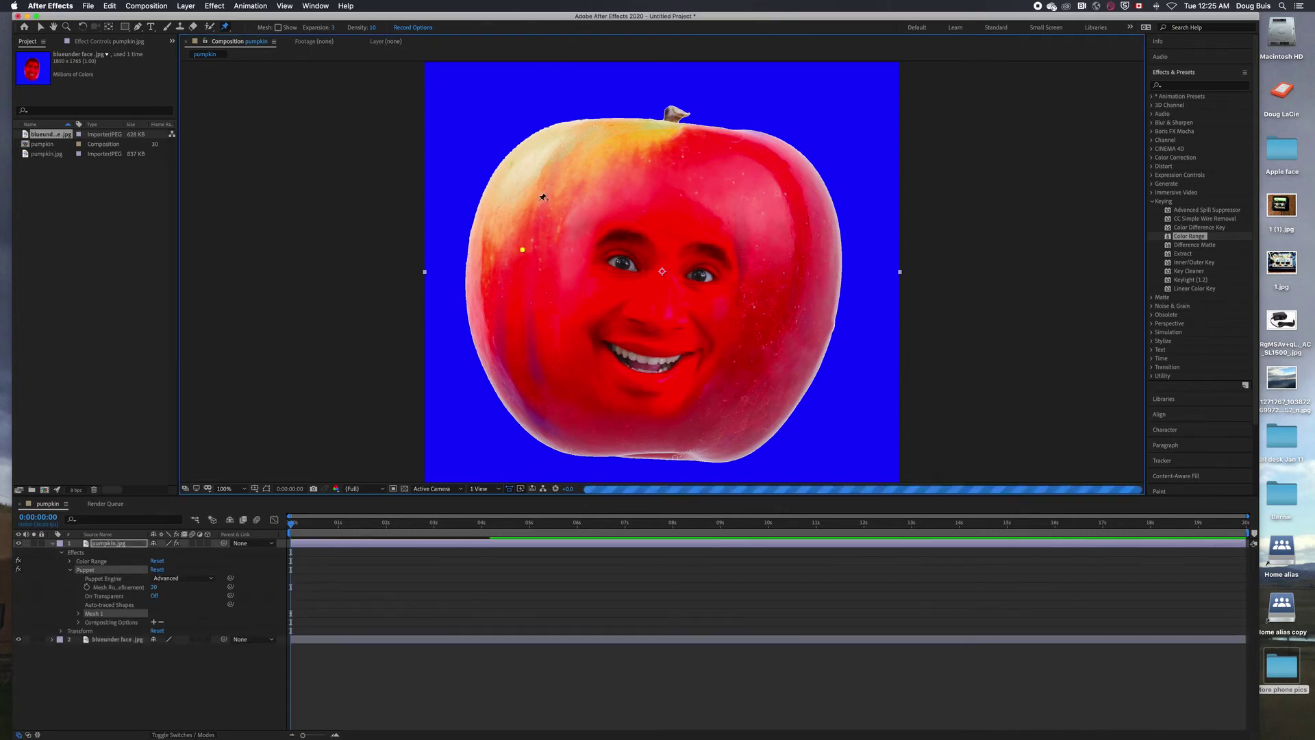
{"action": "left_click", "coordinate": [543, 198]}
{"action": "left_click", "coordinate": [605, 162]}
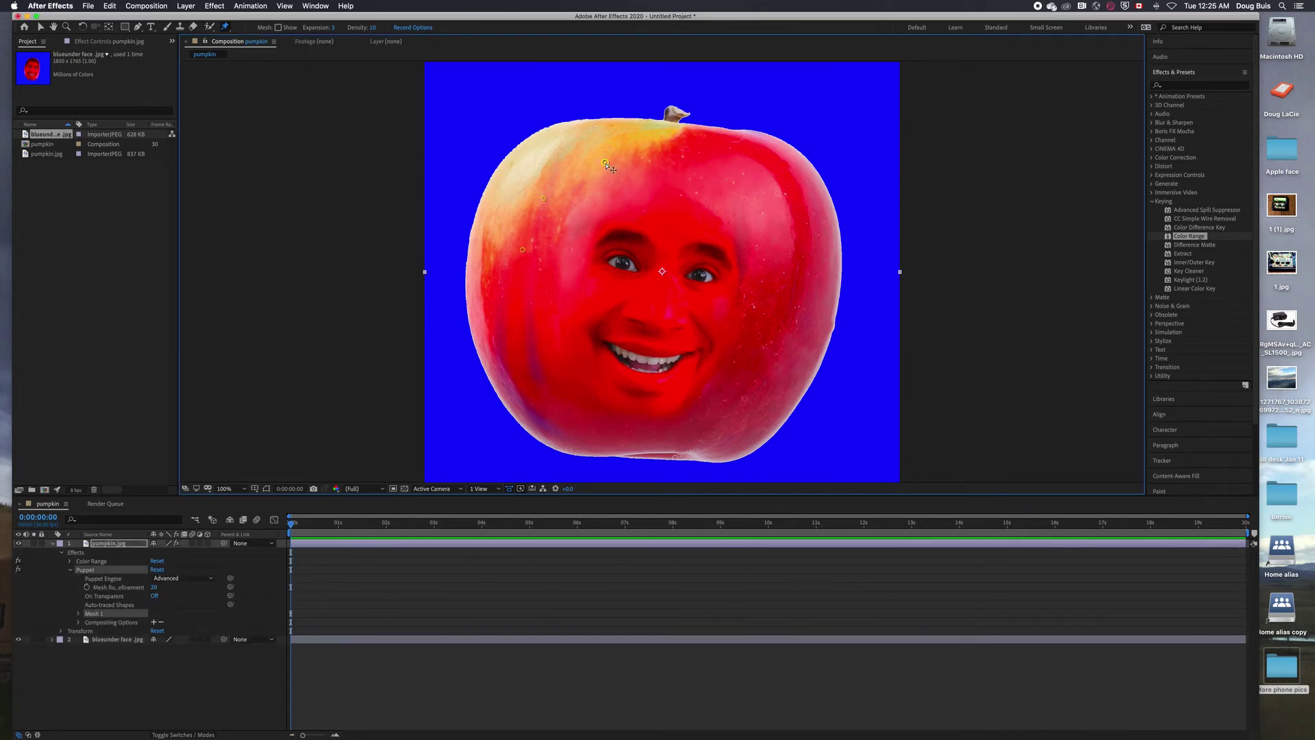
{"action": "left_click", "coordinate": [738, 179]}
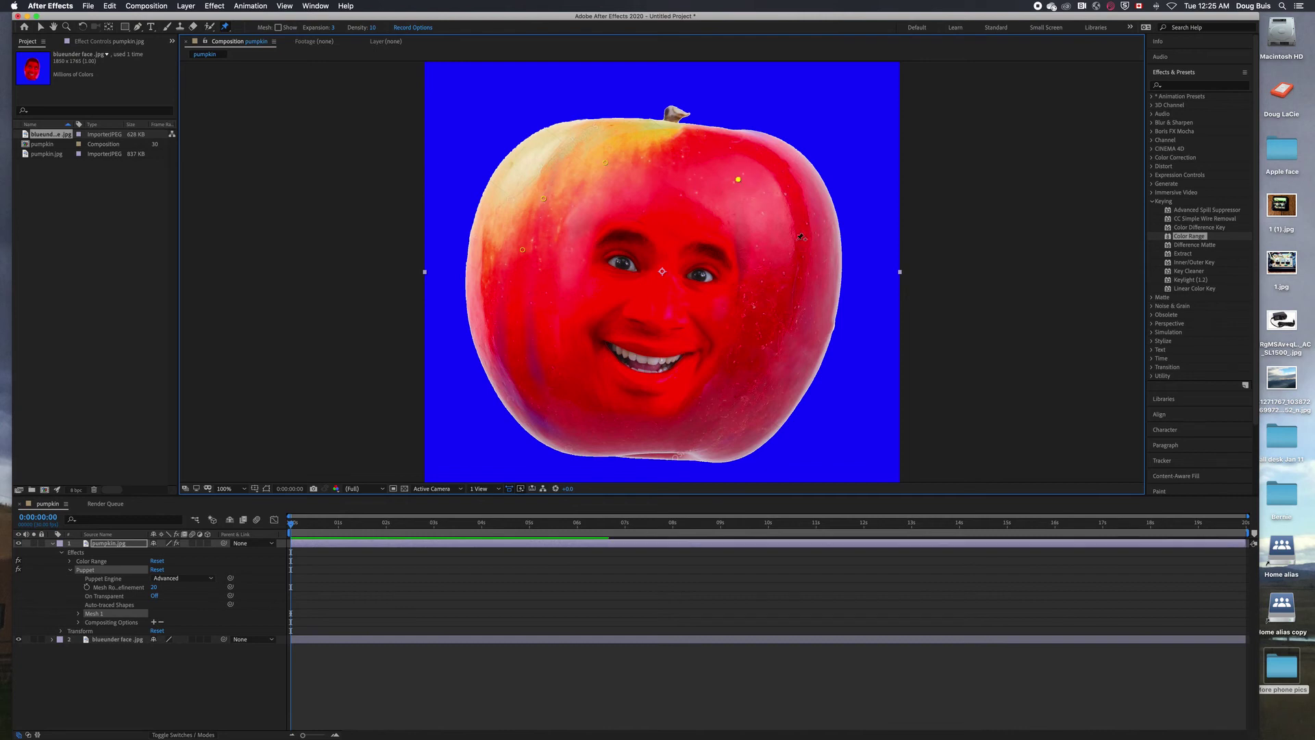
{"action": "left_click", "coordinate": [801, 269]}
{"action": "left_click", "coordinate": [772, 377]}
{"action": "left_click", "coordinate": [706, 436]}
{"action": "left_click", "coordinate": [590, 430]}
{"action": "left_click", "coordinate": [524, 318]}
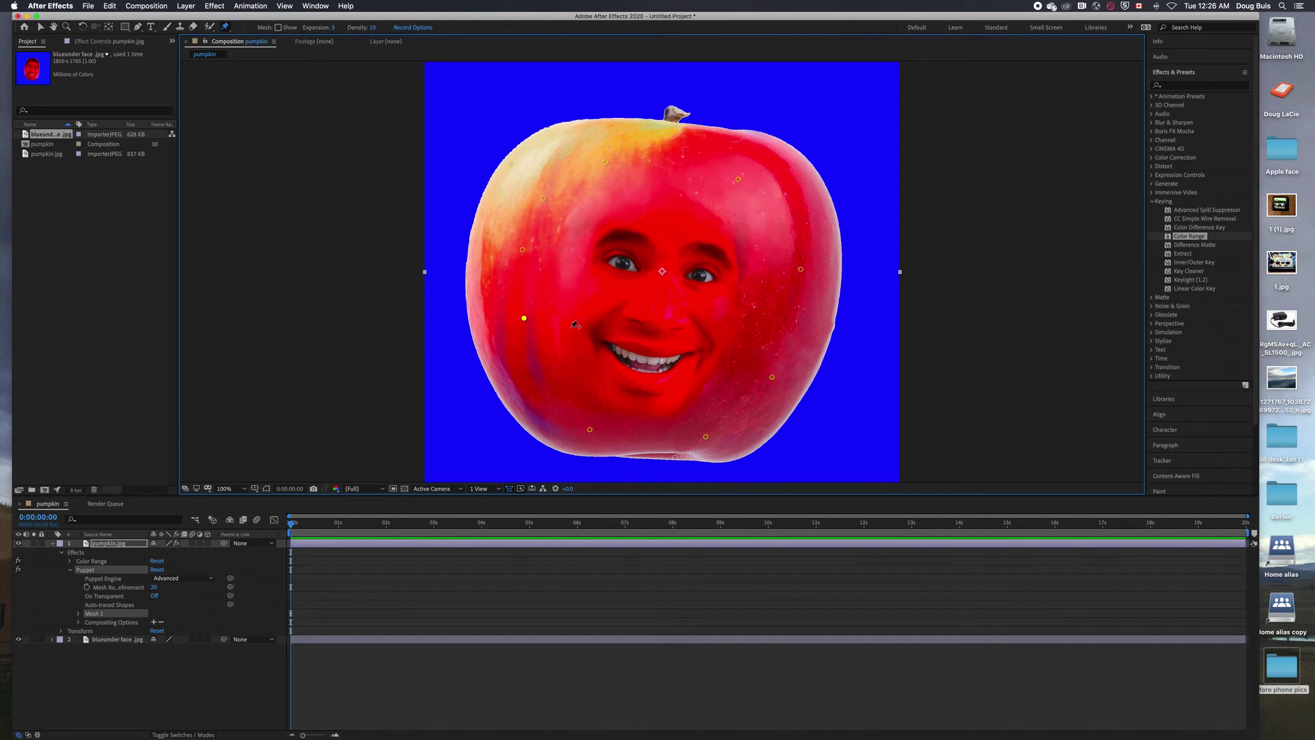
Step: Add puppet pins across the forehead, above the right eye and along the eyebrows
{"action": "left_click", "coordinate": [604, 209]}
{"action": "left_click", "coordinate": [642, 211]}
{"action": "left_click", "coordinate": [701, 217]}
{"action": "left_click", "coordinate": [729, 225]}
{"action": "left_click", "coordinate": [687, 249]}
{"action": "left_click", "coordinate": [712, 249]}
{"action": "left_click", "coordinate": [726, 263]}
{"action": "left_click", "coordinate": [649, 243]}
{"action": "left_click", "coordinate": [625, 234]}
{"action": "left_click", "coordinate": [601, 237]}
Step: Add puppet pins on the left cheek and all around the mouth
{"action": "left_click", "coordinate": [595, 335]}
{"action": "left_click", "coordinate": [707, 349]}
{"action": "left_click", "coordinate": [618, 340]}
{"action": "left_click", "coordinate": [645, 346]}
{"action": "left_click", "coordinate": [677, 347]}
{"action": "left_click", "coordinate": [687, 373]}
{"action": "left_click", "coordinate": [667, 385]}
{"action": "left_click", "coordinate": [637, 385]}
{"action": "left_click", "coordinate": [614, 376]}
Step: Ring both eyes with puppet pins, including under the left eye
{"action": "left_click", "coordinate": [603, 252]}
{"action": "left_click", "coordinate": [615, 248]}
{"action": "left_click", "coordinate": [630, 248]}
{"action": "left_click", "coordinate": [644, 265]}
{"action": "left_click", "coordinate": [680, 272]}
{"action": "left_click", "coordinate": [689, 263]}
{"action": "left_click", "coordinate": [705, 260]}
{"action": "left_click", "coordinate": [714, 268]}
{"action": "left_click", "coordinate": [723, 276]}
{"action": "left_click", "coordinate": [714, 289]}
{"action": "left_click", "coordinate": [698, 290]}
{"action": "left_click", "coordinate": [684, 283]}
Step: Add puppet pins below the eyes and on either side of the mouth
{"action": "left_click", "coordinate": [631, 312]}
{"action": "left_click", "coordinate": [664, 314]}
{"action": "left_click", "coordinate": [685, 319]}
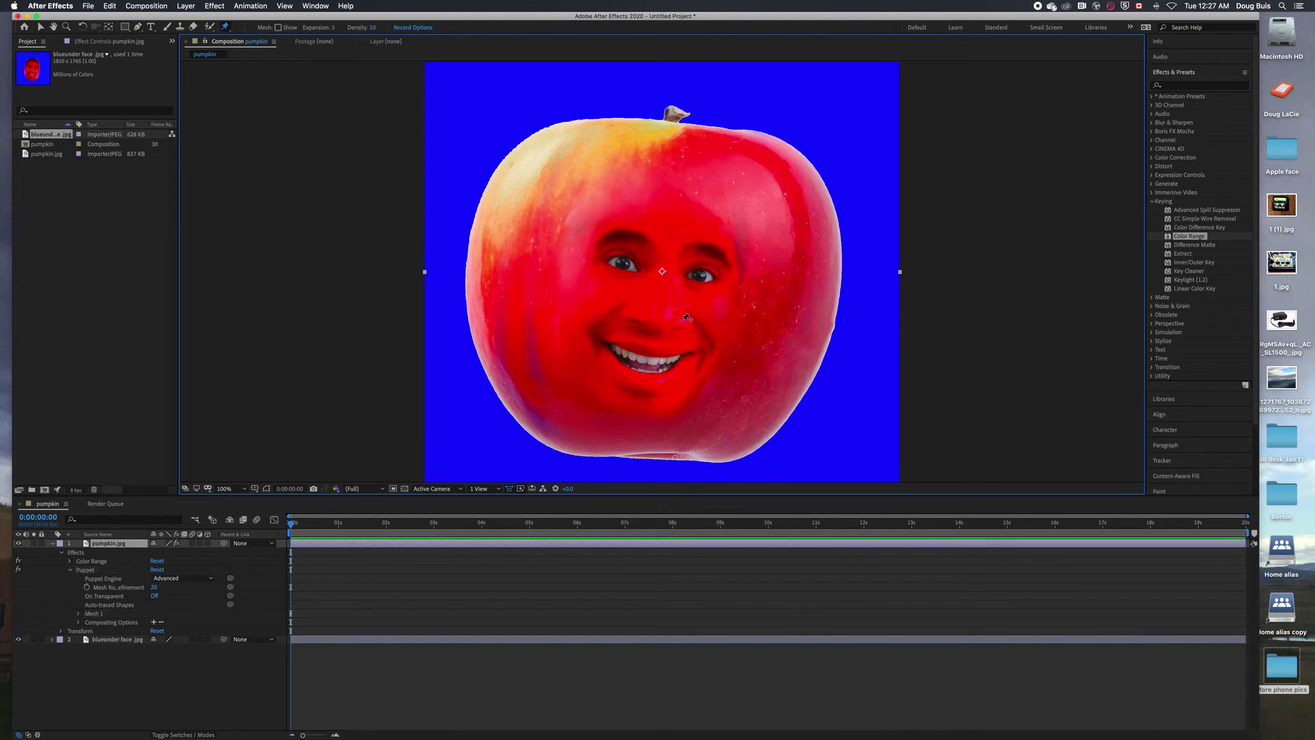
{"action": "left_click", "coordinate": [716, 344]}
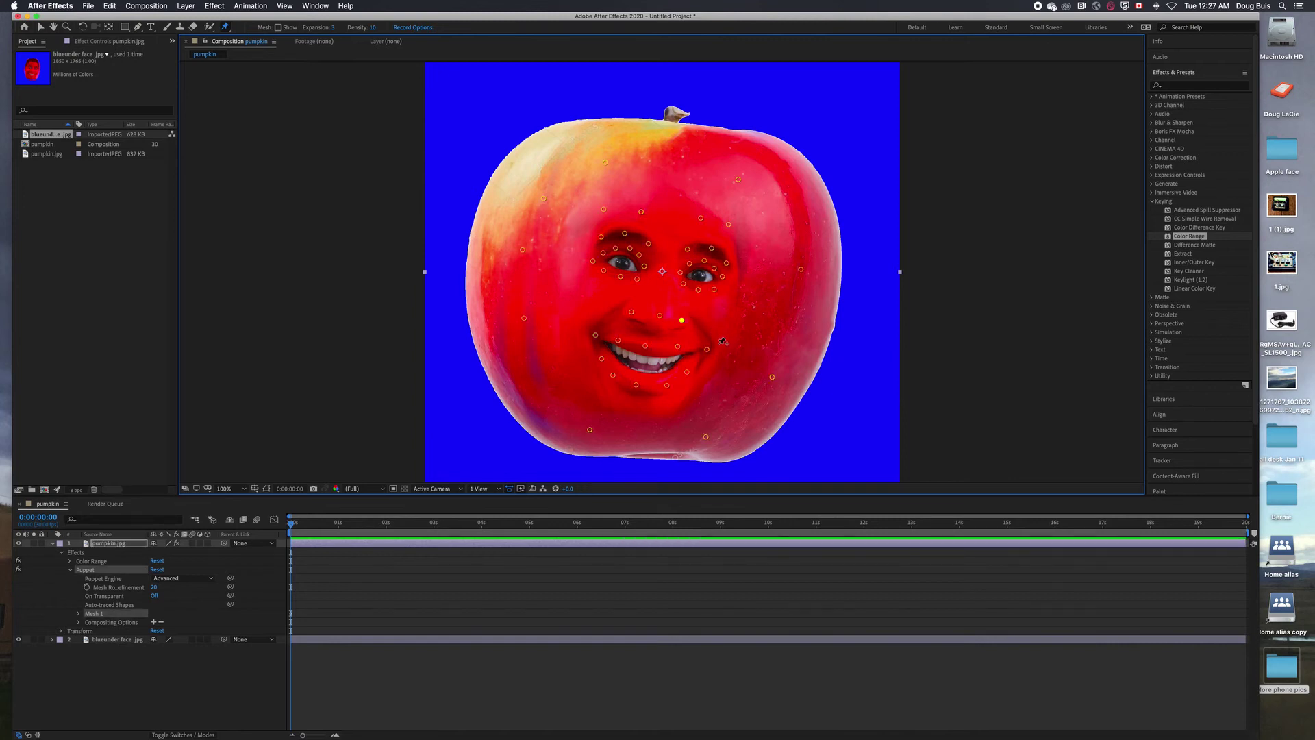
{"action": "left_click", "coordinate": [582, 328]}
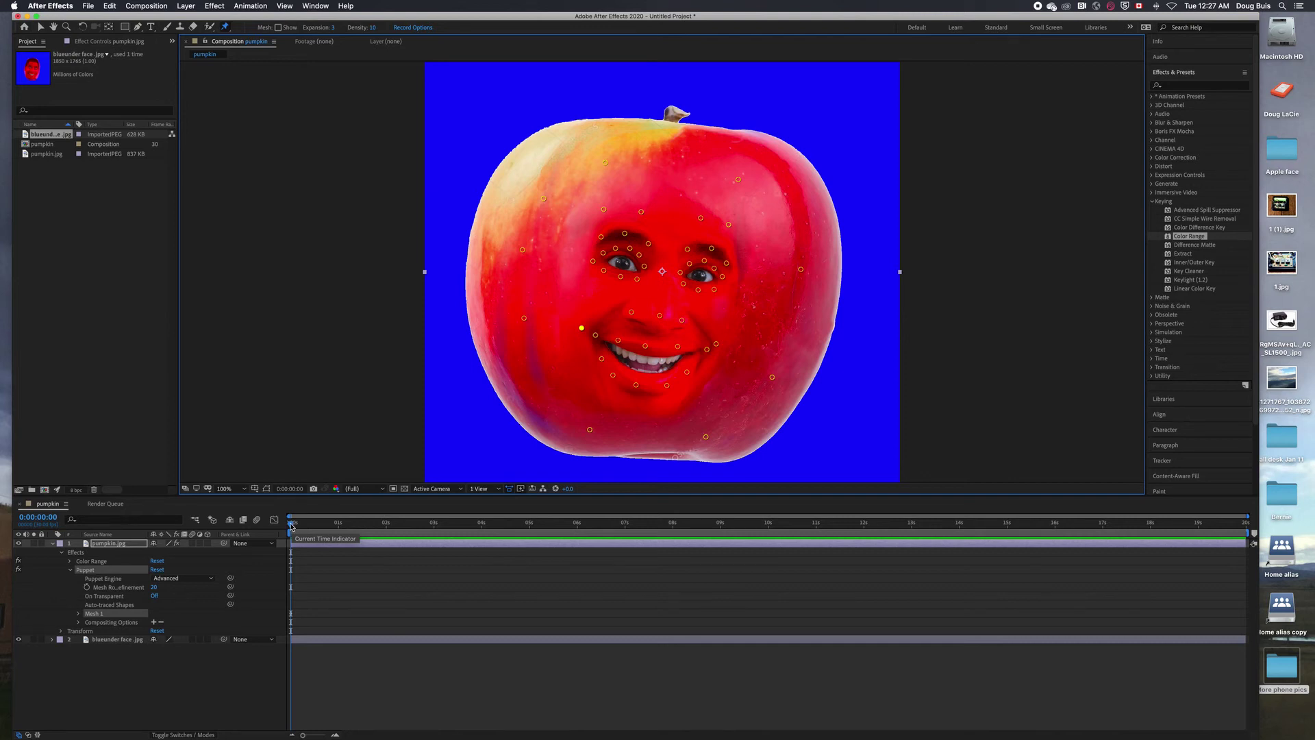
Step: Check the apple's pins at the timeline end, selecting the right-side and forehead pins
{"action": "left_click_drag", "start_coordinate": [291, 525], "coordinate": [1245, 589]}
{"action": "left_click", "coordinate": [801, 269]}
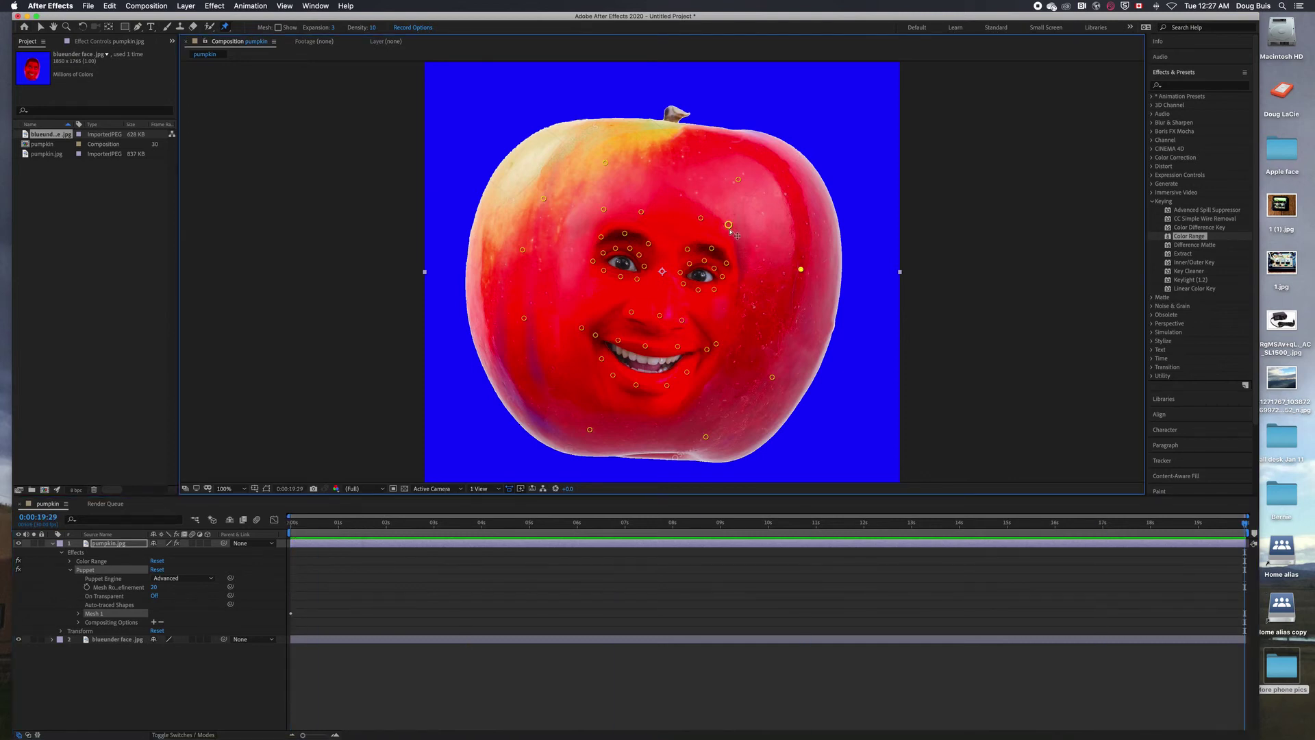
{"action": "left_click", "coordinate": [730, 227]}
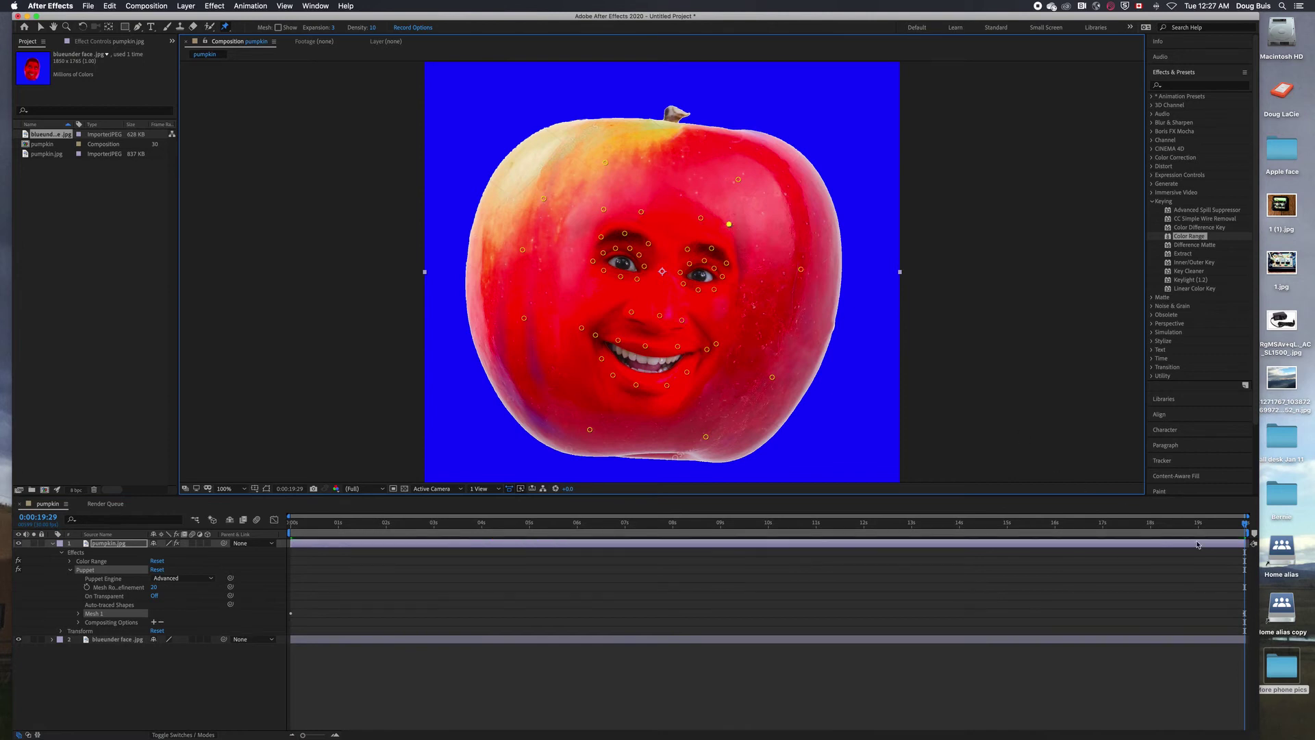
{"action": "left_click_drag", "start_coordinate": [1246, 524], "coordinate": [329, 524]}
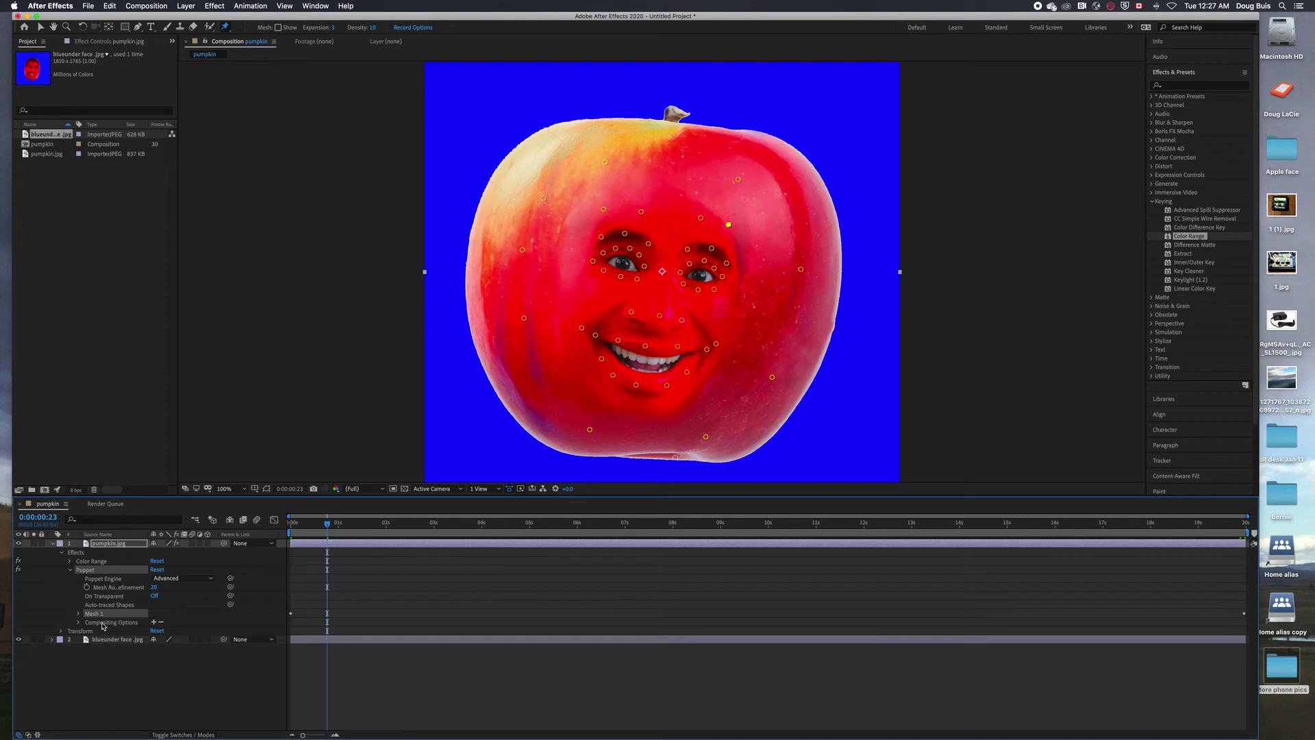
Step: Copy all Puppet Pin position keyframes from the start and paste them at the timeline end
{"action": "key", "text": "u"}
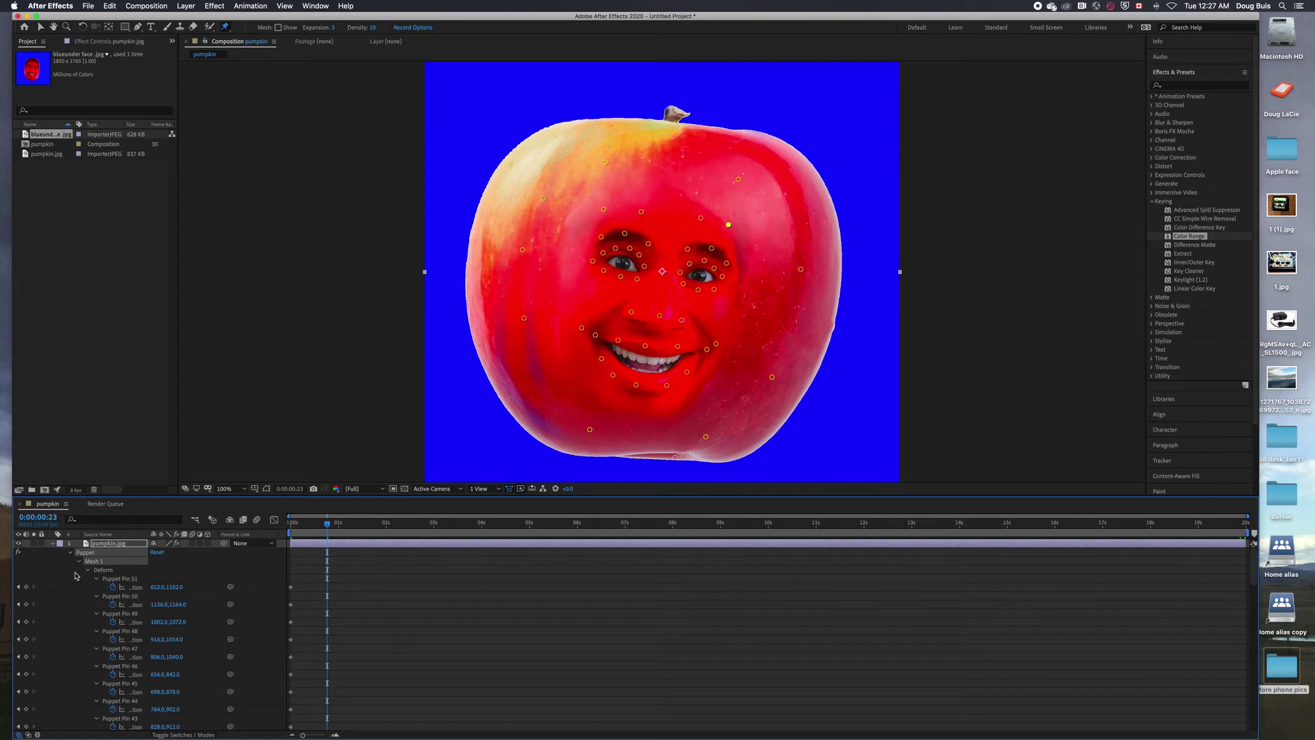
{"action": "left_click_drag", "start_coordinate": [76, 581], "coordinate": [183, 724]}
{"action": "key", "text": "super+c"}
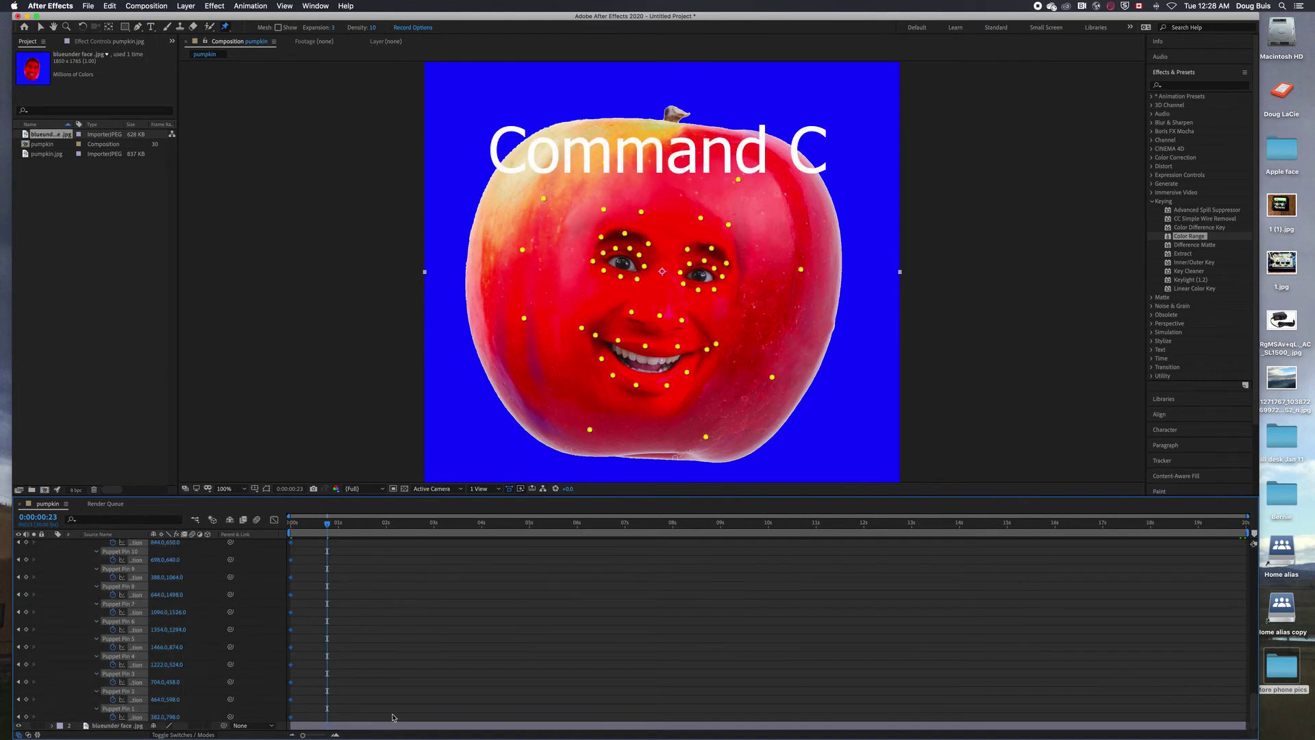
{"action": "left_click_drag", "start_coordinate": [328, 526], "coordinate": [1264, 555]}
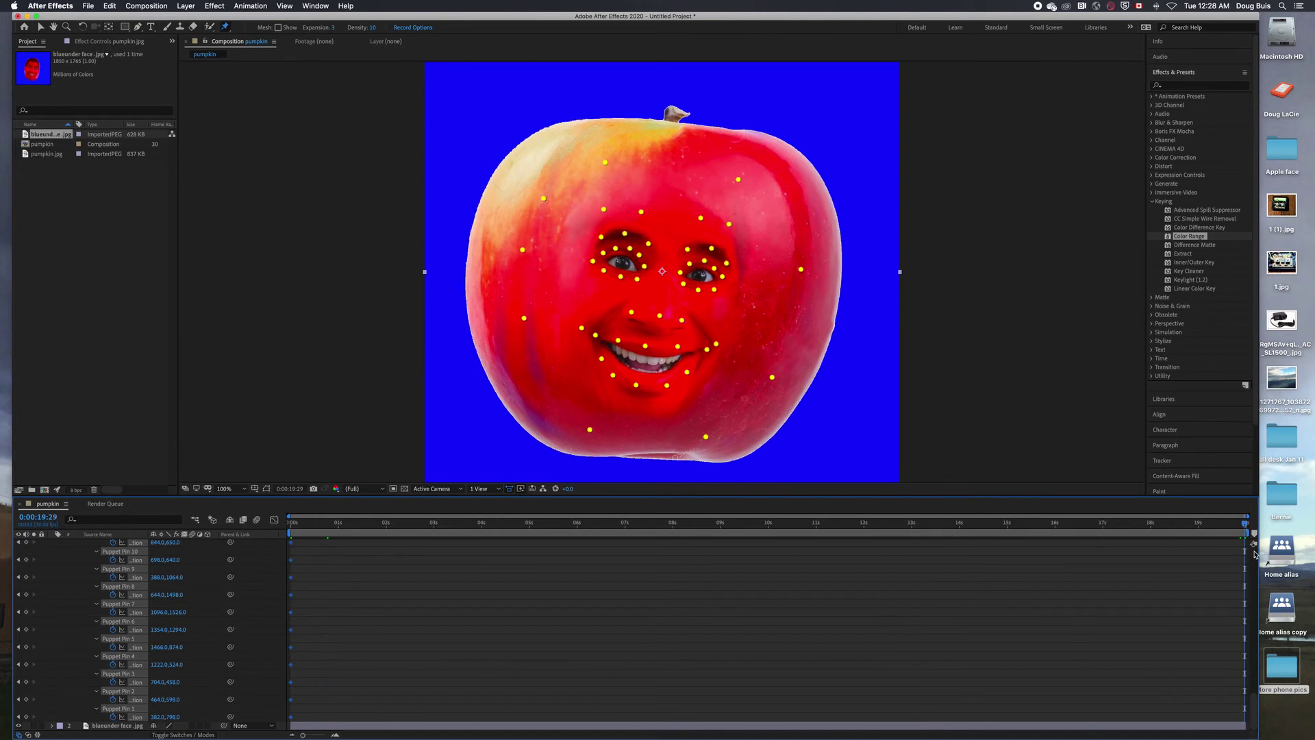
{"action": "key", "text": "super+v"}
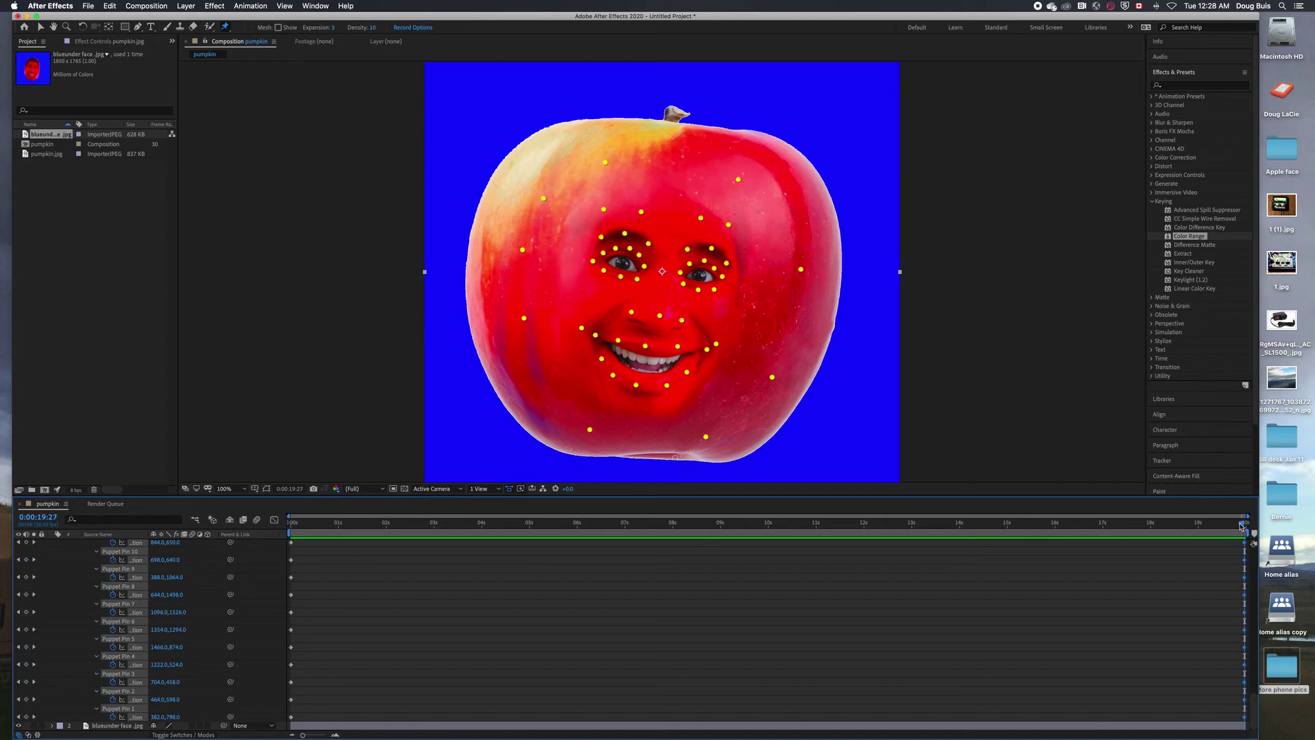
Step: Verify the pasted keyframes, collapse Mesh 1, and switch to the Selection tool at about one second
{"action": "mouse_move", "coordinate": [1242, 526]}
{"action": "left_mouse_down"}
{"action": "mouse_move", "coordinate": [1218, 525]}
{"action": "mouse_move", "coordinate": [1247, 529]}
{"action": "left_mouse_up"}
{"action": "left_click_drag", "start_coordinate": [337, 522], "coordinate": [291, 510]}
{"action": "scroll", "coordinate": [177, 590], "scroll_direction": "up", "scroll_amount": 15}
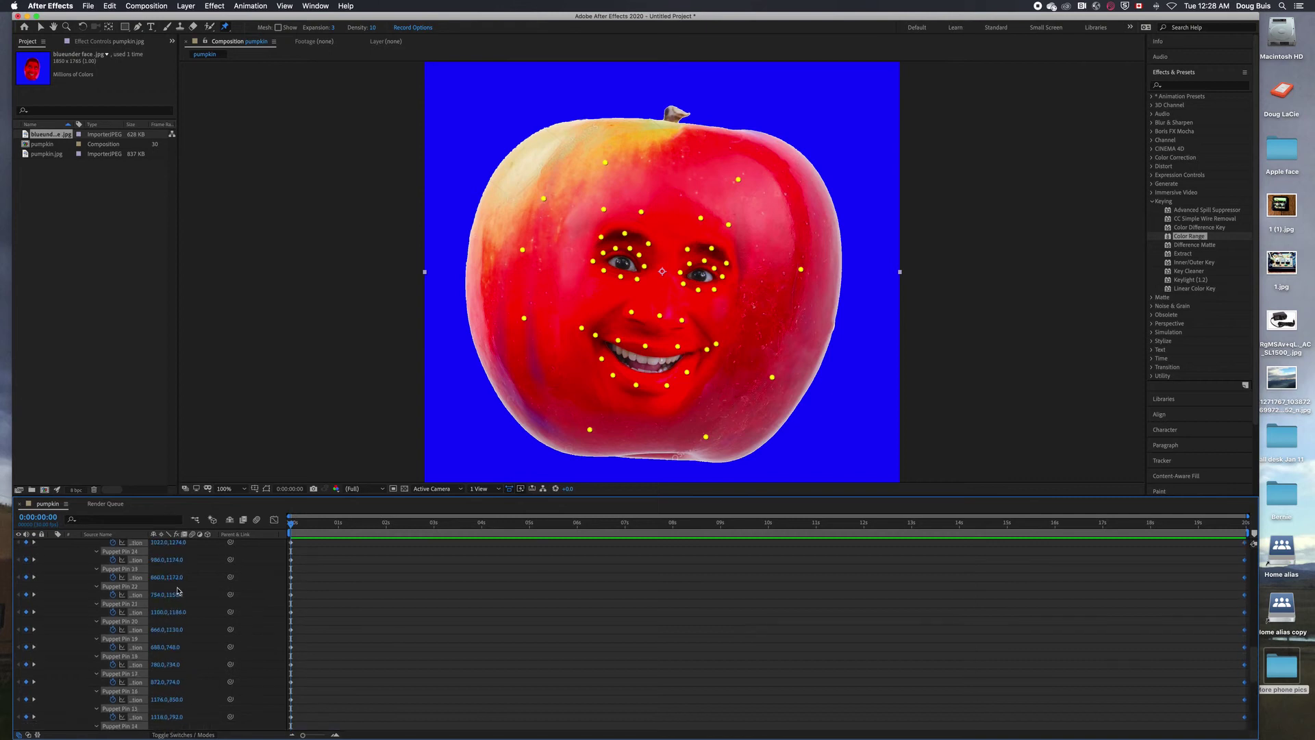
{"action": "scroll", "coordinate": [177, 591], "scroll_direction": "up", "scroll_amount": 10}
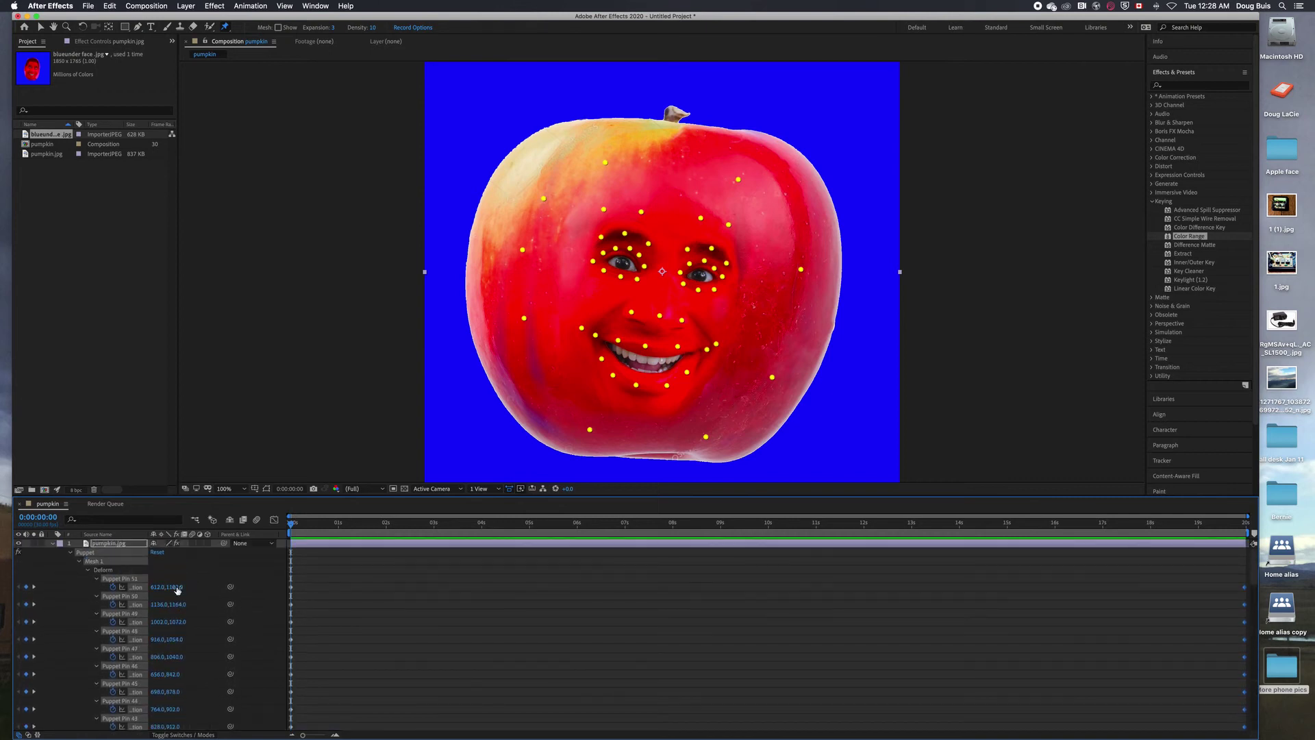
{"action": "left_click", "coordinate": [79, 561]}
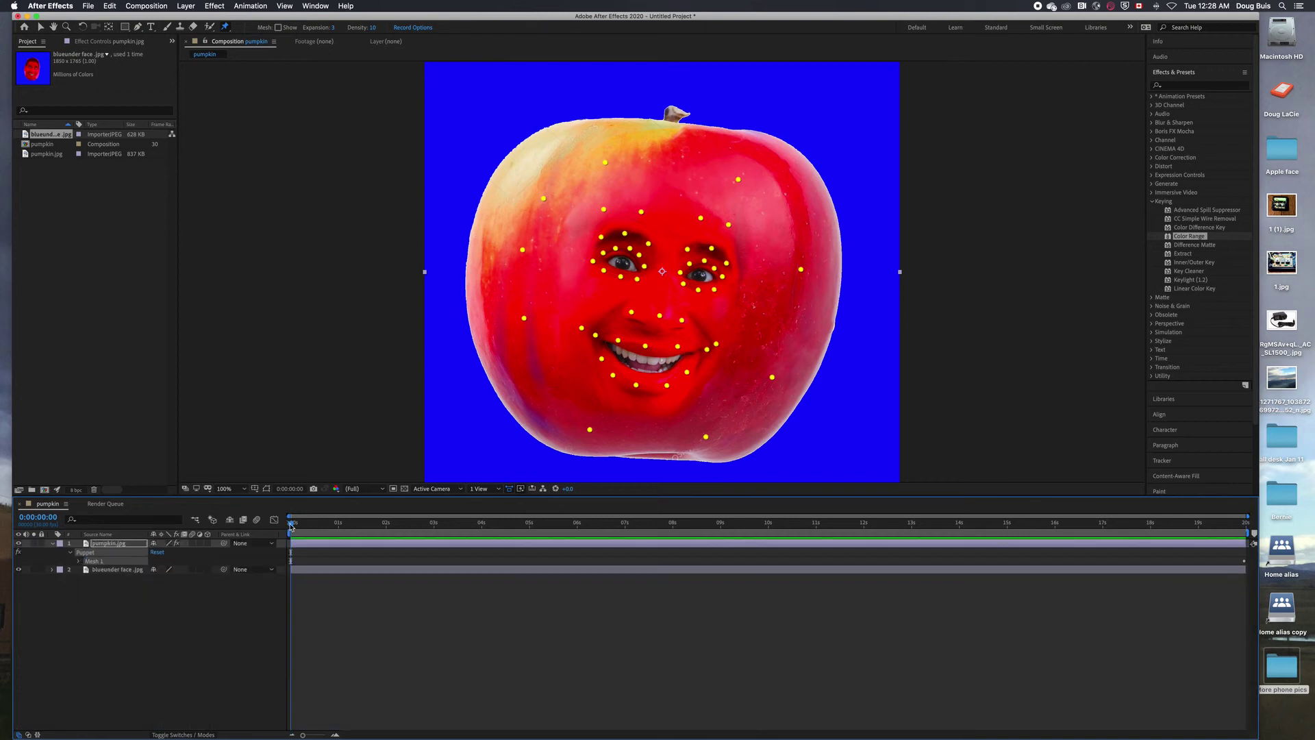
{"action": "left_click_drag", "start_coordinate": [290, 525], "coordinate": [349, 537]}
{"action": "key", "text": "v"}
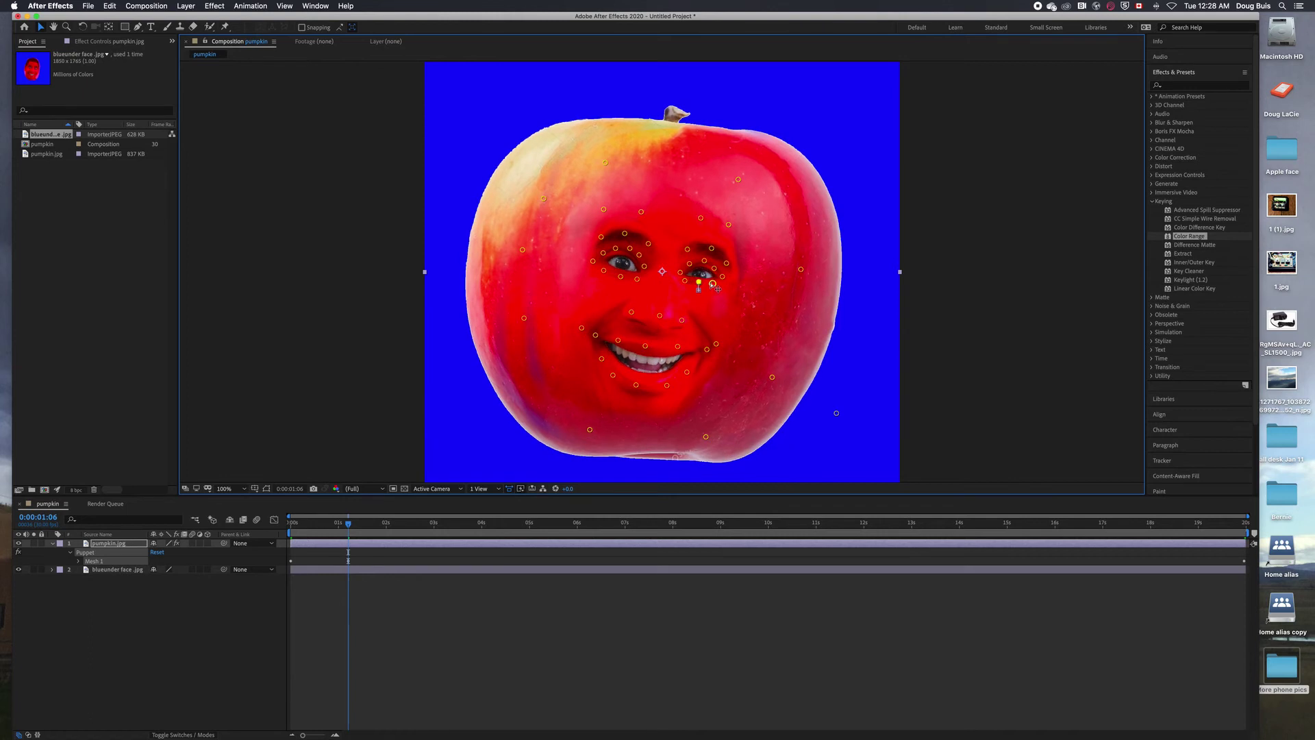
Step: Reshape the apple's right eye by dragging its puppet pins at 0:00:02:08, then rewind to 0:00:00:00
{"action": "left_click", "coordinate": [713, 282]}
{"action": "mouse_move", "coordinate": [715, 267]}
{"action": "left_mouse_down"}
{"action": "mouse_move", "coordinate": [689, 266]}
{"action": "mouse_move", "coordinate": [714, 274]}
{"action": "mouse_move", "coordinate": [706, 286]}
{"action": "mouse_move", "coordinate": [713, 246]}
{"action": "mouse_move", "coordinate": [729, 256]}
{"action": "left_mouse_up"}
{"action": "left_click_drag", "start_coordinate": [687, 250], "coordinate": [689, 246]}
{"action": "left_click", "coordinate": [399, 524]}
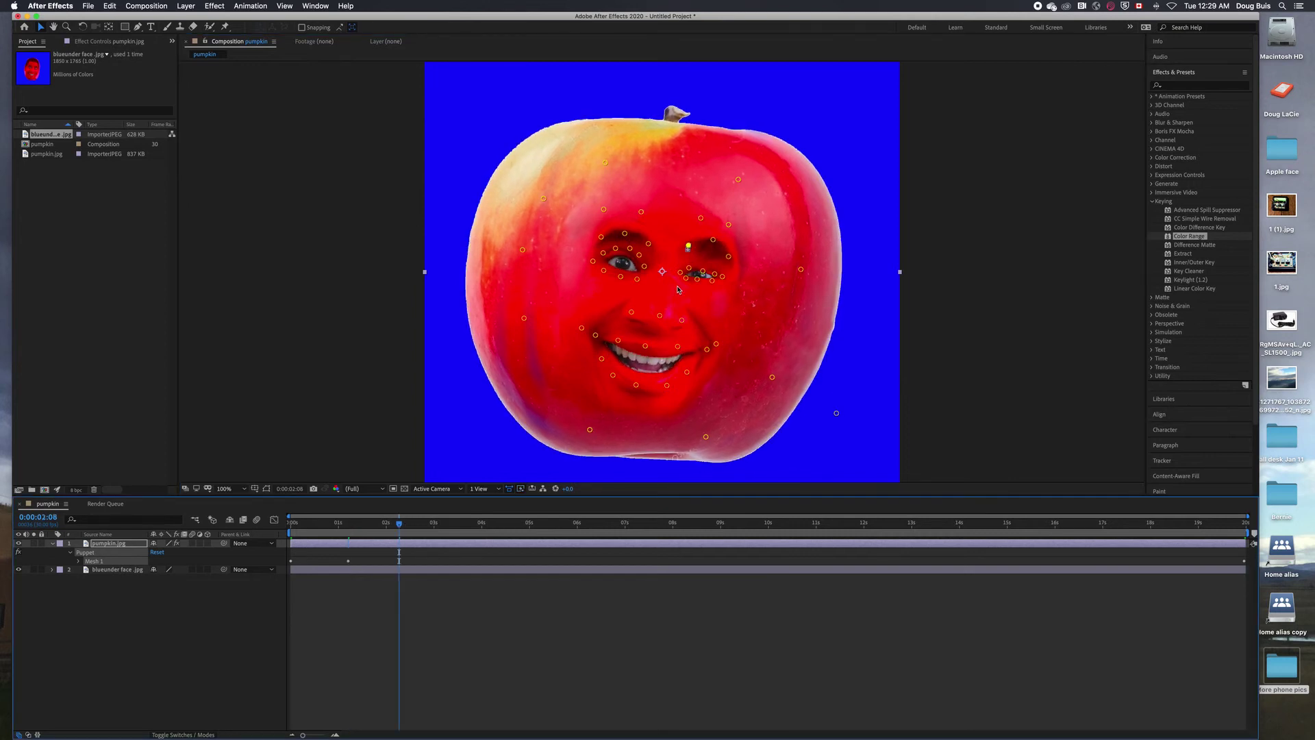
{"action": "mouse_move", "coordinate": [697, 280]}
{"action": "left_mouse_down"}
{"action": "mouse_move", "coordinate": [682, 283]}
{"action": "mouse_move", "coordinate": [702, 263]}
{"action": "left_mouse_up"}
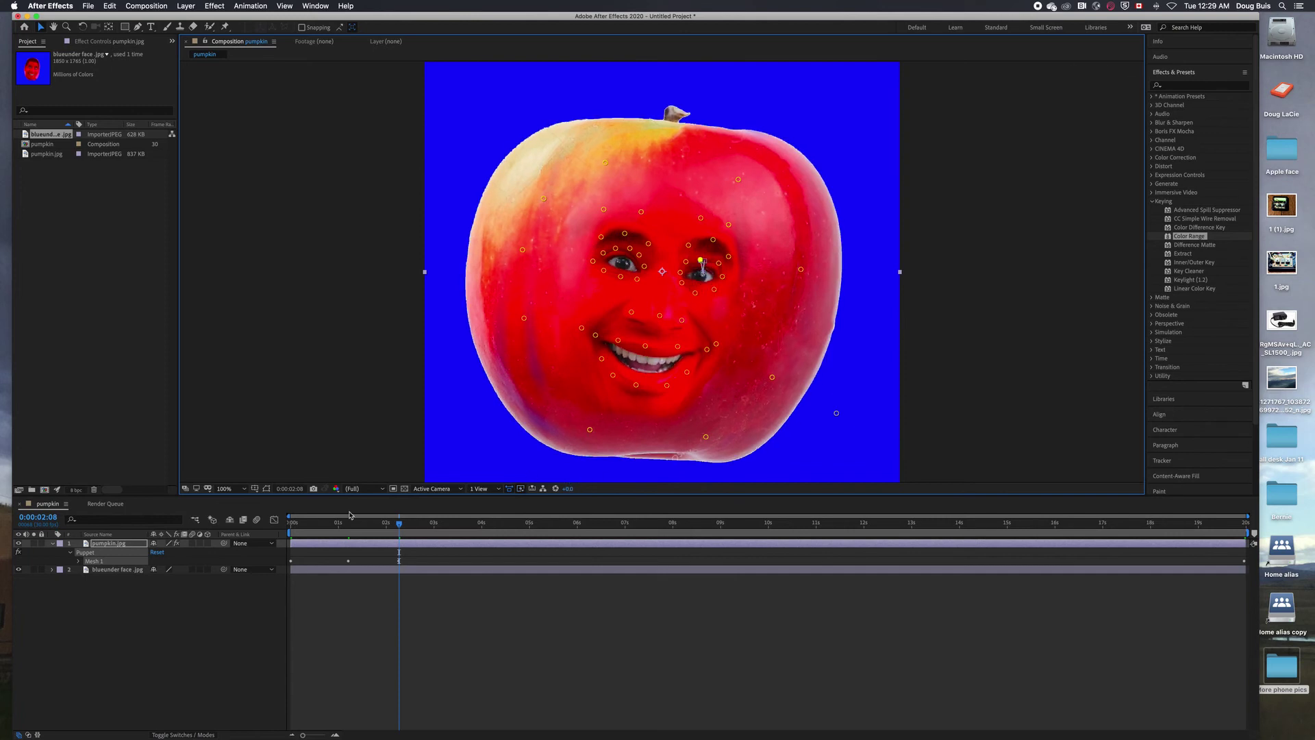
{"action": "left_click_drag", "start_coordinate": [400, 527], "coordinate": [292, 537]}
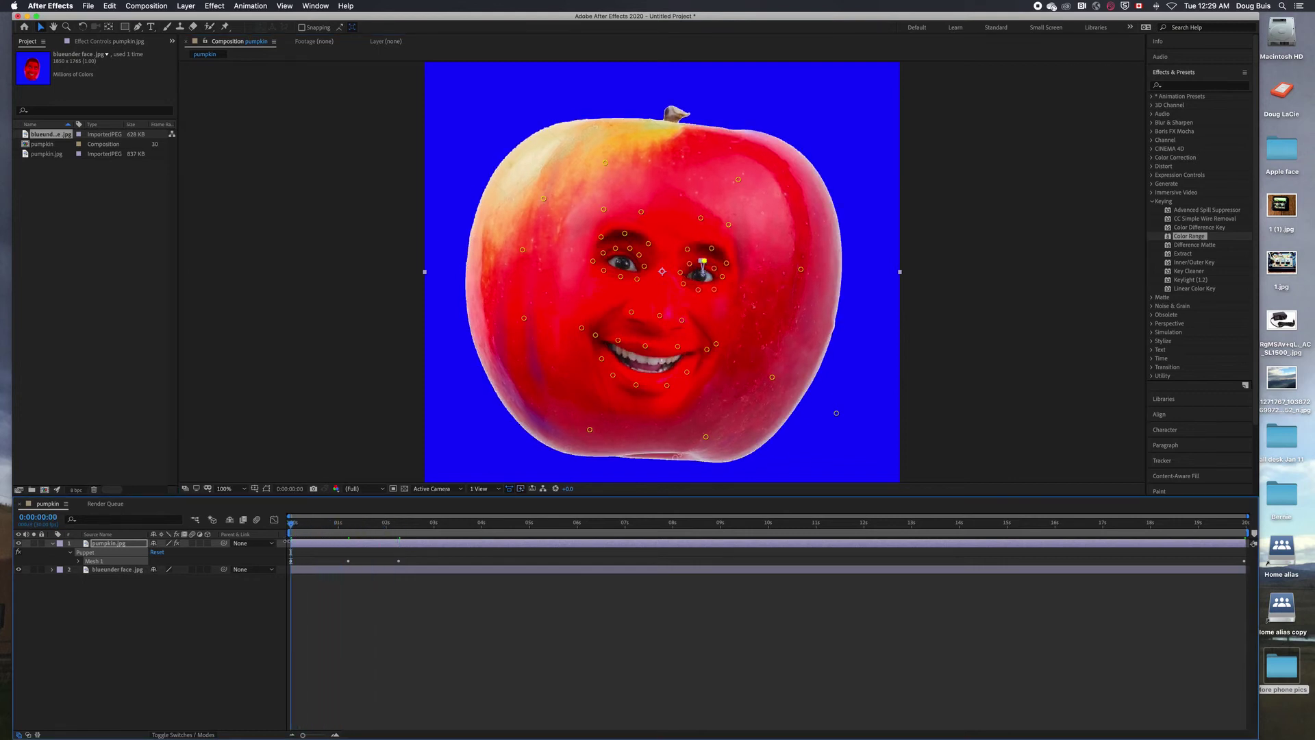
{"action": "left_click", "coordinate": [118, 570]}
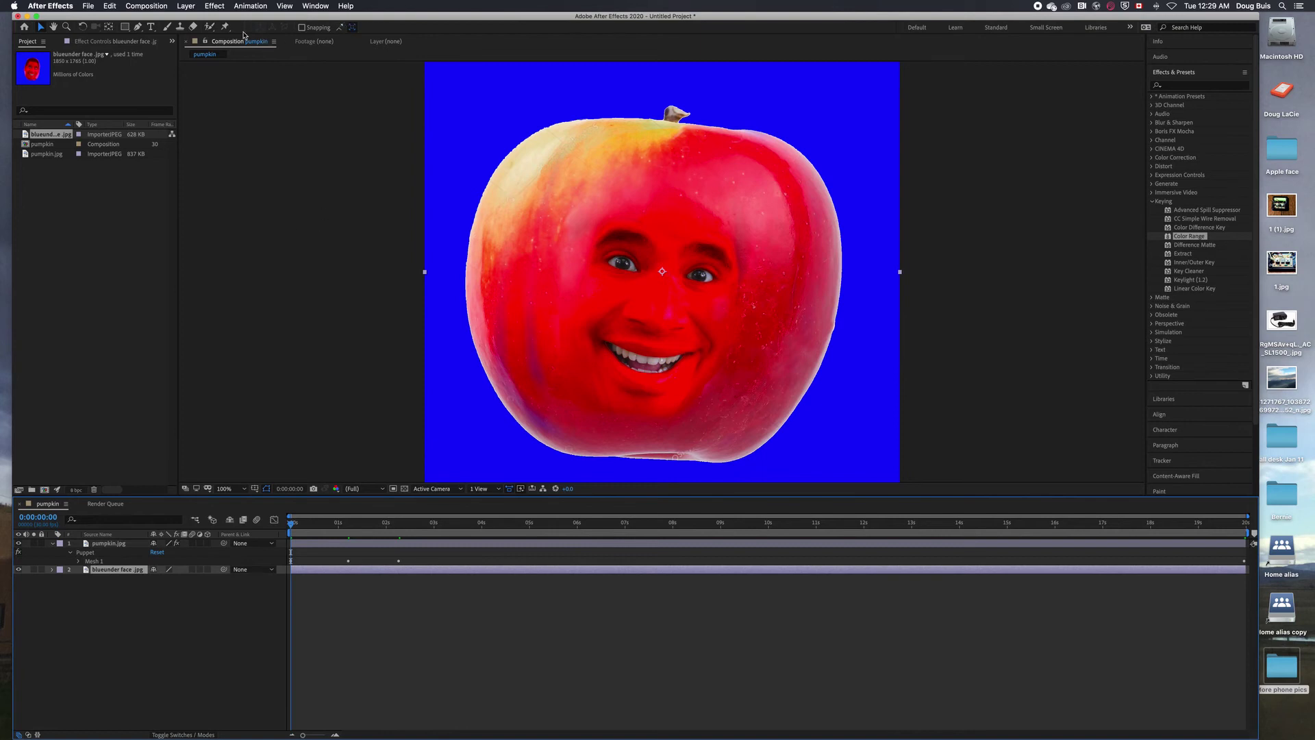
Step: Pin the face photo's eyes, mouth corners, and upper and lower lips with puppet pins
{"action": "left_click", "coordinate": [223, 28]}
{"action": "left_click", "coordinate": [623, 262]}
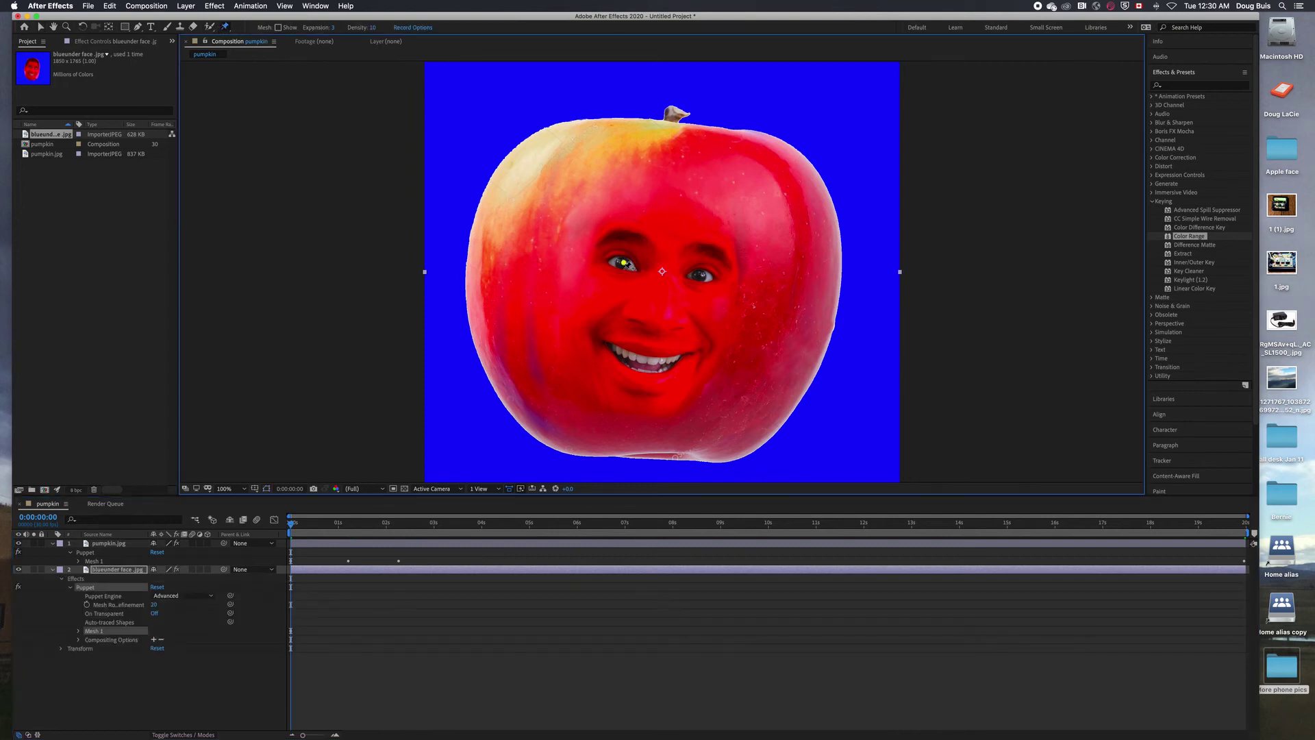
{"action": "left_click_drag", "start_coordinate": [623, 263], "coordinate": [622, 263]}
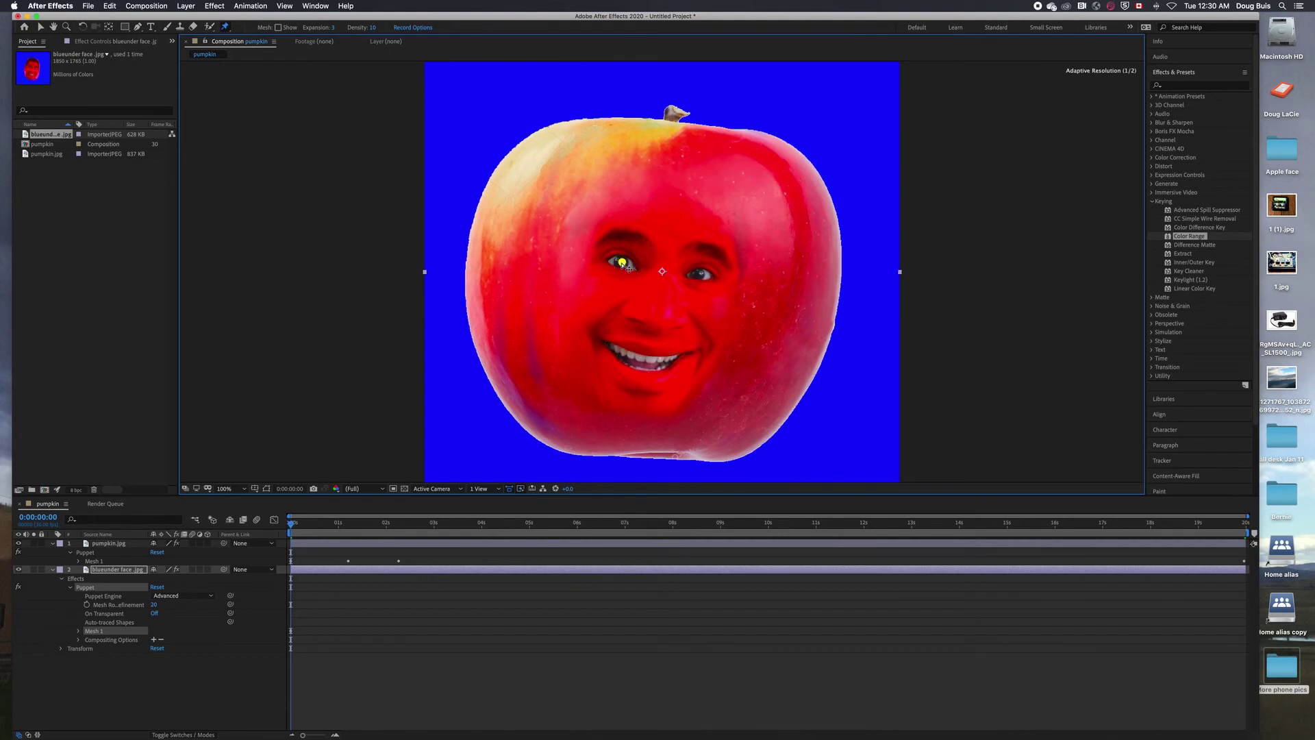
{"action": "left_click", "coordinate": [700, 275]}
{"action": "left_click", "coordinate": [615, 349]}
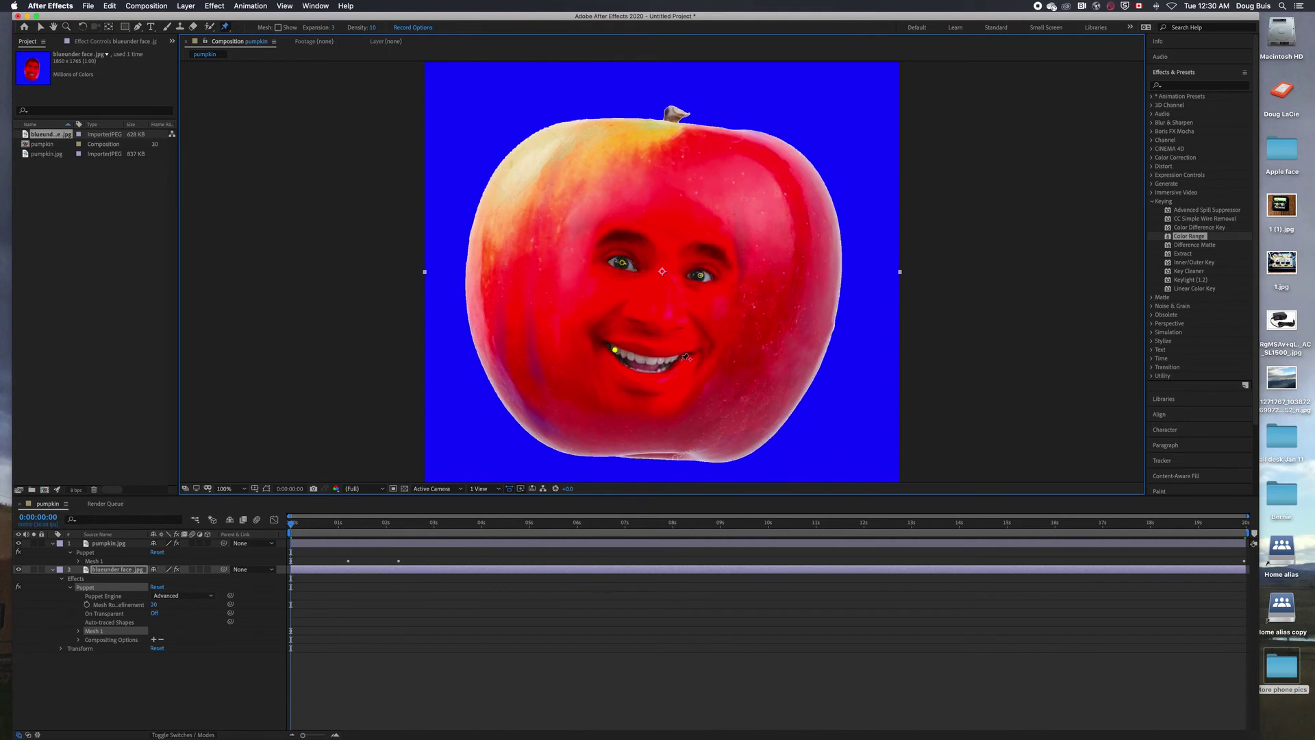
{"action": "left_click", "coordinate": [675, 358]}
{"action": "left_click", "coordinate": [648, 357]}
{"action": "left_click", "coordinate": [645, 376]}
{"action": "left_click_drag", "start_coordinate": [649, 353], "coordinate": [647, 357]}
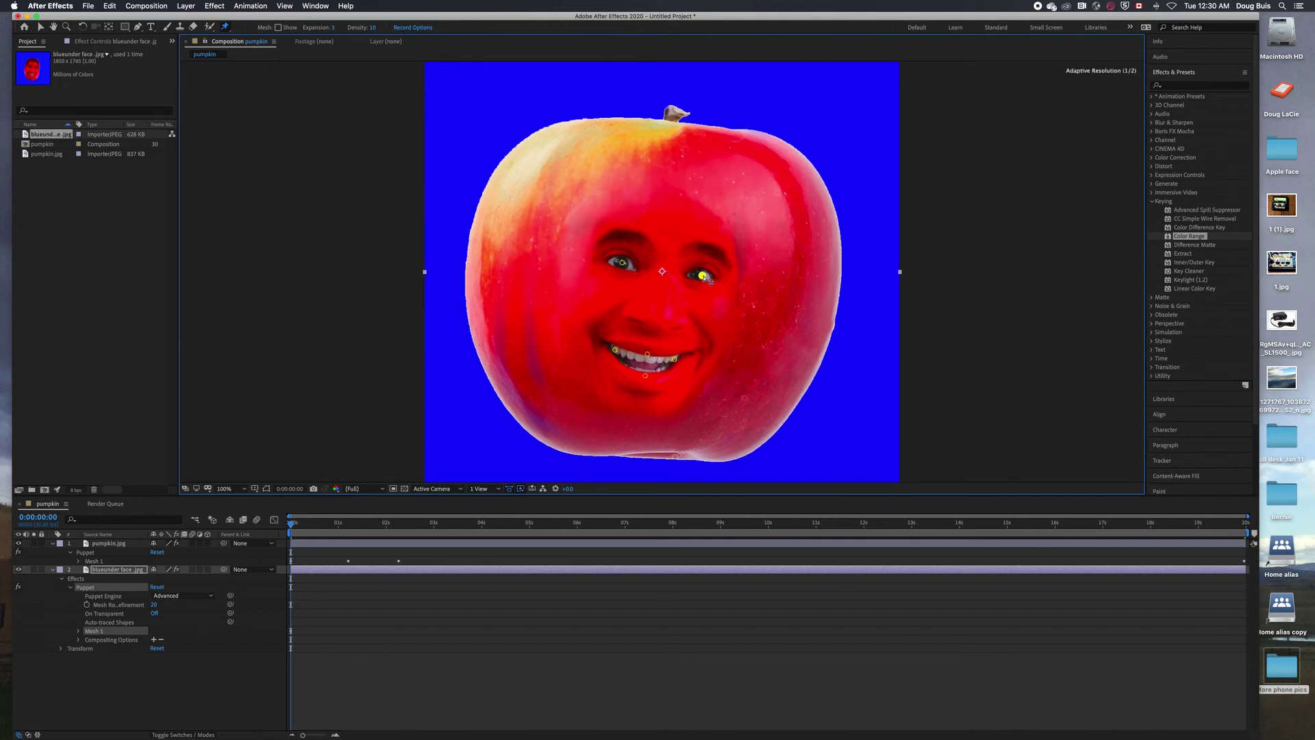
{"action": "left_click_drag", "start_coordinate": [700, 276], "coordinate": [702, 276]}
Step: Add more puppet pins around both eyes and between them on the face photo
{"action": "left_click", "coordinate": [687, 273]}
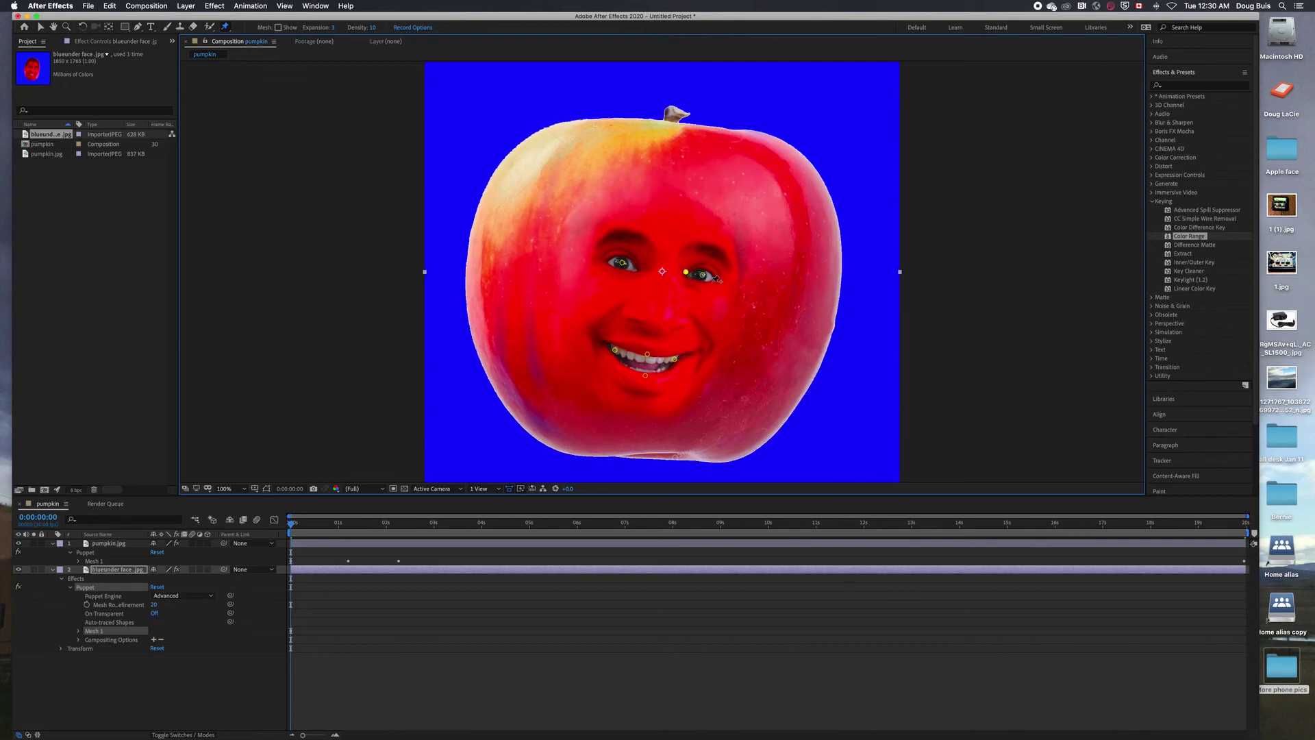
{"action": "left_click", "coordinate": [713, 280]}
{"action": "left_click", "coordinate": [707, 263]}
{"action": "left_click", "coordinate": [699, 290]}
{"action": "left_click", "coordinate": [625, 249]}
{"action": "left_click", "coordinate": [619, 279]}
{"action": "left_click", "coordinate": [596, 259]}
{"action": "left_click", "coordinate": [646, 273]}
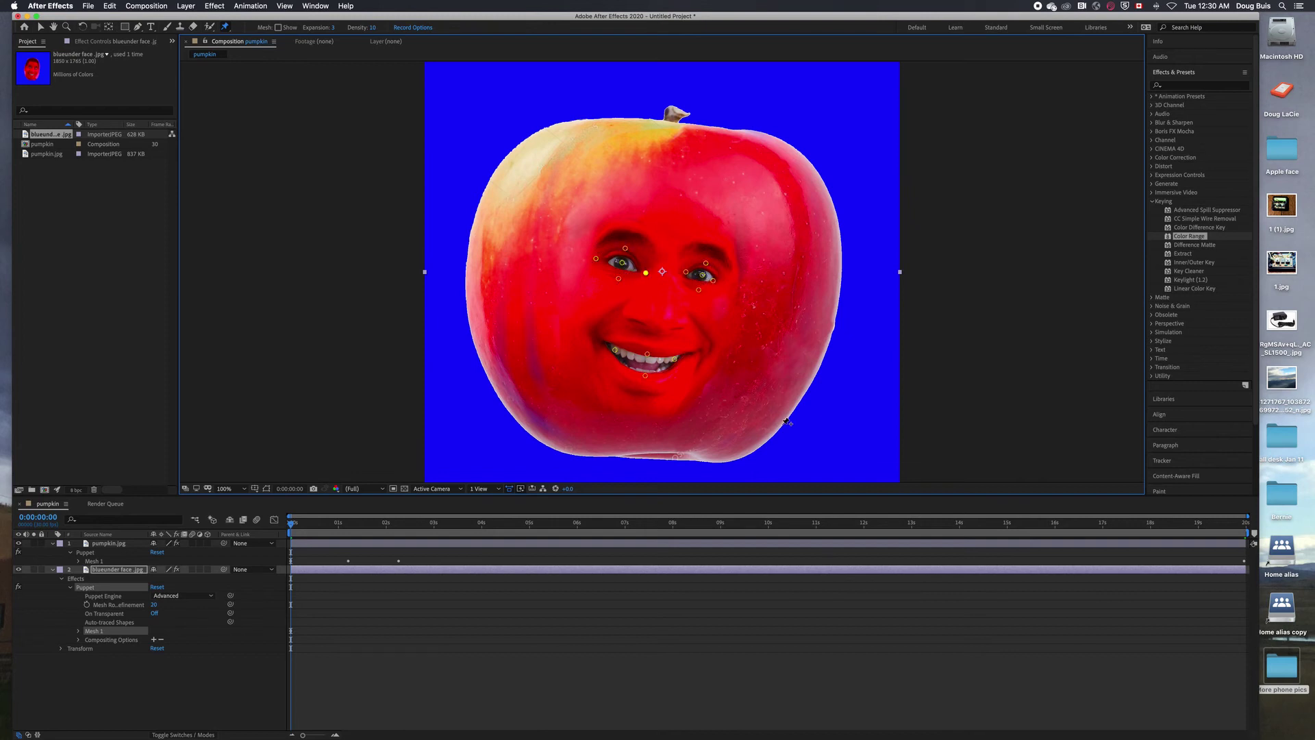
Step: At about two seconds, lower the apple's left-eyelid pins
{"action": "left_click", "coordinate": [66, 579]}
{"action": "left_click_drag", "start_coordinate": [292, 523], "coordinate": [419, 546]}
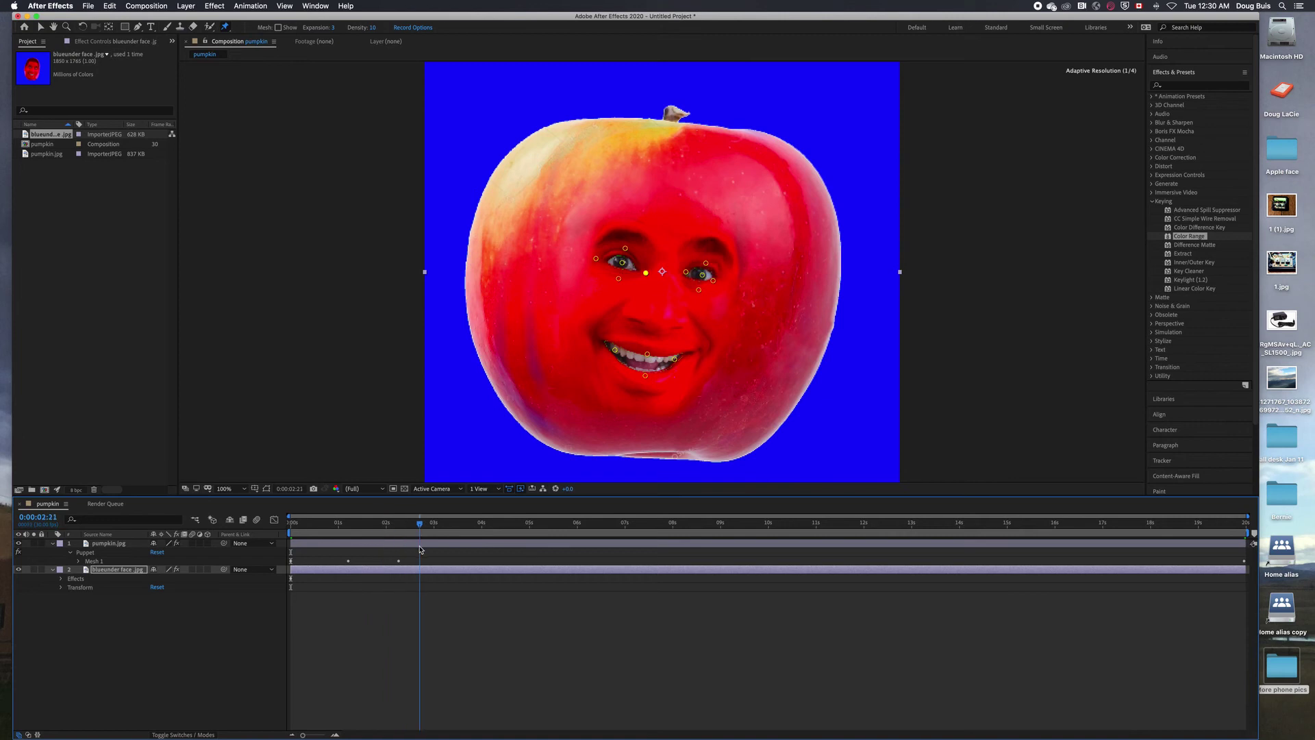
{"action": "left_click", "coordinate": [632, 240]}
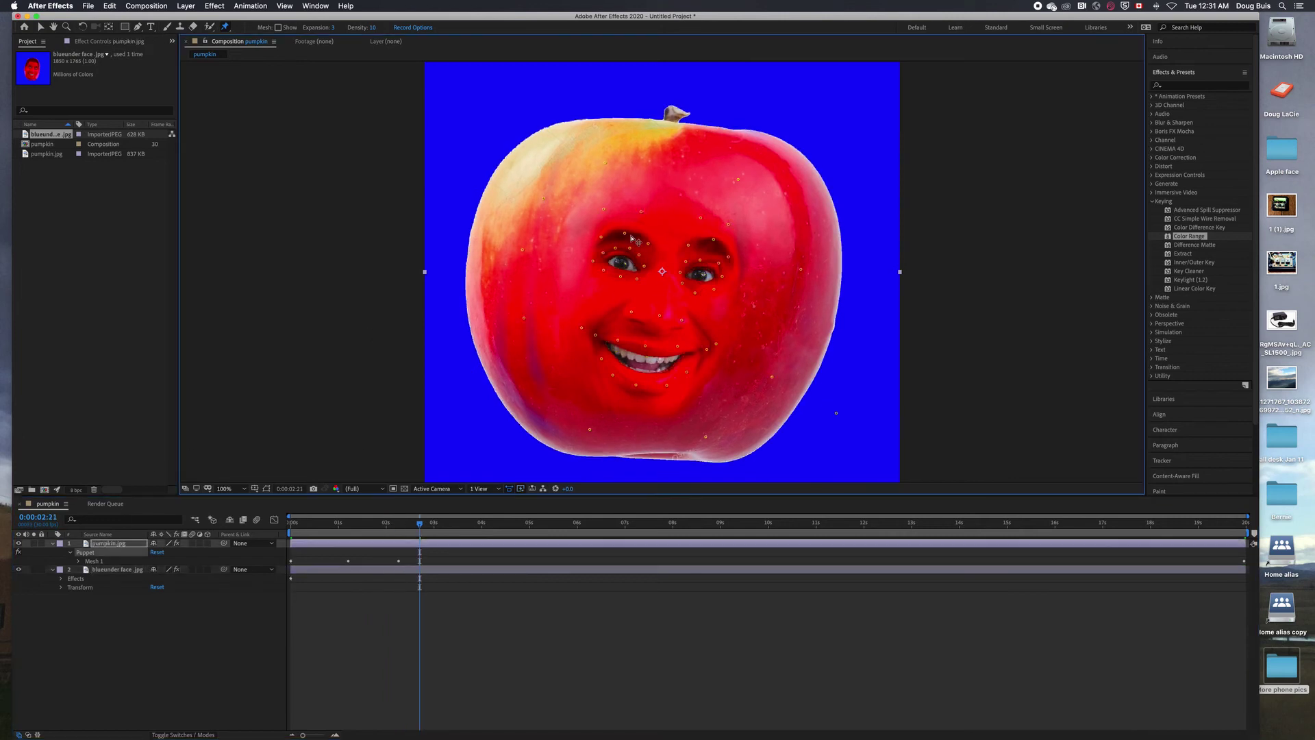
{"action": "left_click", "coordinate": [41, 26]}
{"action": "mouse_move", "coordinate": [630, 248]}
{"action": "left_mouse_down"}
{"action": "mouse_move", "coordinate": [636, 276]}
{"action": "mouse_move", "coordinate": [605, 262]}
{"action": "mouse_move", "coordinate": [638, 256]}
{"action": "mouse_move", "coordinate": [612, 251]}
{"action": "mouse_move", "coordinate": [620, 274]}
{"action": "mouse_move", "coordinate": [636, 276]}
{"action": "mouse_move", "coordinate": [603, 267]}
{"action": "mouse_move", "coordinate": [647, 267]}
{"action": "left_mouse_up"}
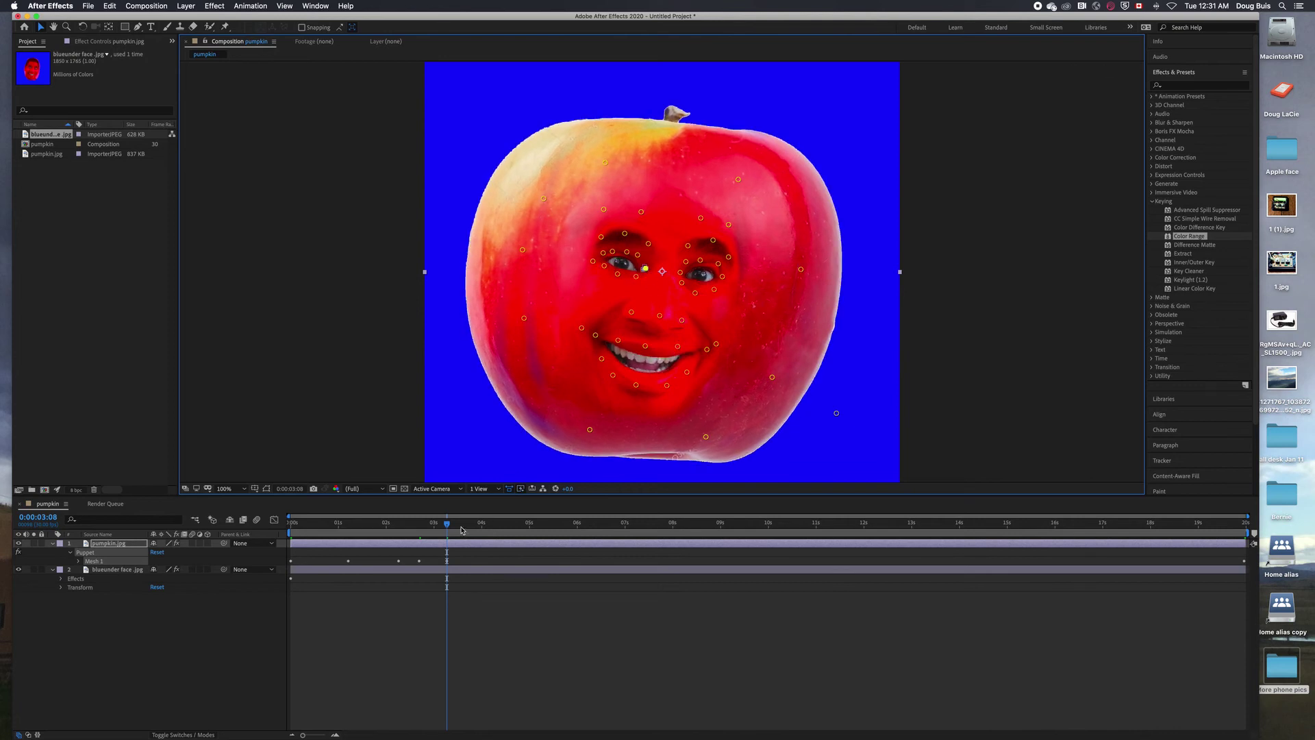
Step: At 0:00:03:08, drag the upper-lip, corner and lower-lip pins to close the face's mouth
{"action": "left_click_drag", "start_coordinate": [595, 336], "coordinate": [601, 364]}
{"action": "left_click_drag", "start_coordinate": [618, 341], "coordinate": [677, 356]}
{"action": "left_click_drag", "start_coordinate": [707, 349], "coordinate": [705, 364]}
{"action": "left_click_drag", "start_coordinate": [687, 371], "coordinate": [716, 363]}
{"action": "left_click_drag", "start_coordinate": [592, 346], "coordinate": [590, 347]}
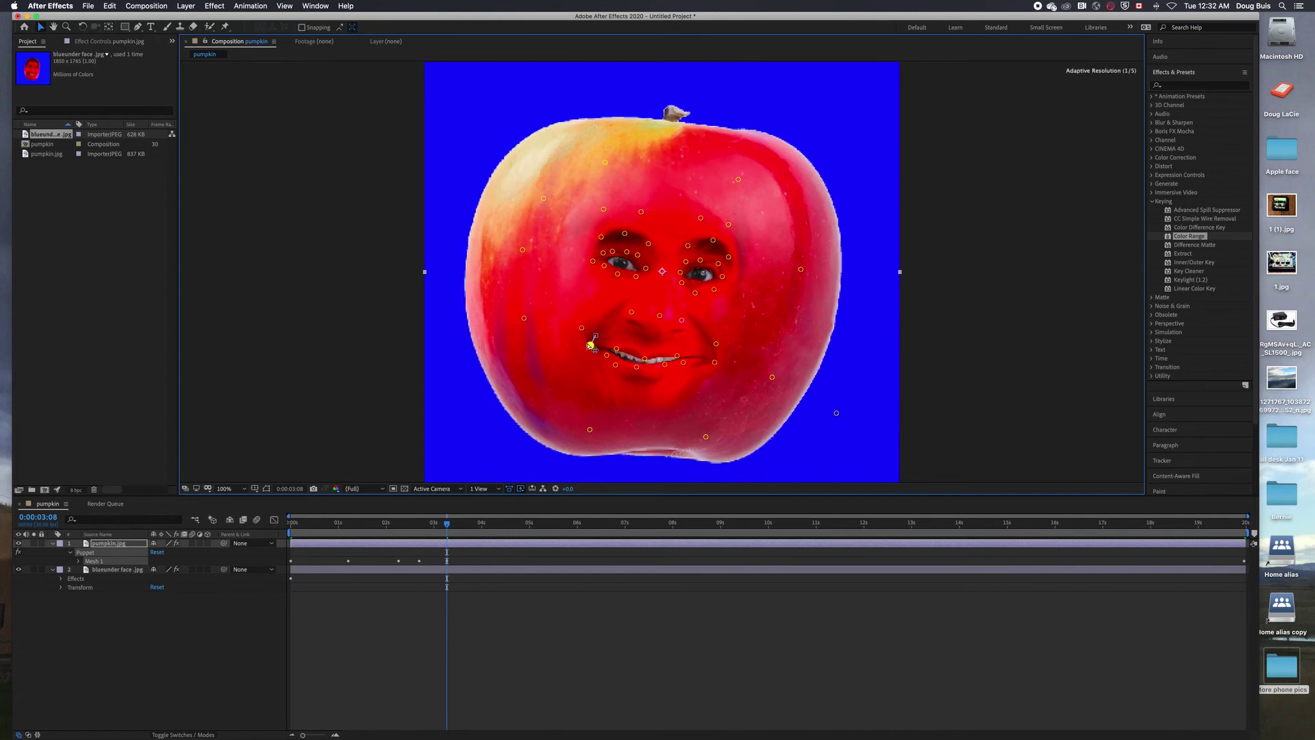
Step: At 0:00:04:18 push the nose's right side outward; at 0:00:05:05 stretch the mouth corner
{"action": "left_click_drag", "start_coordinate": [447, 523], "coordinate": [510, 539]}
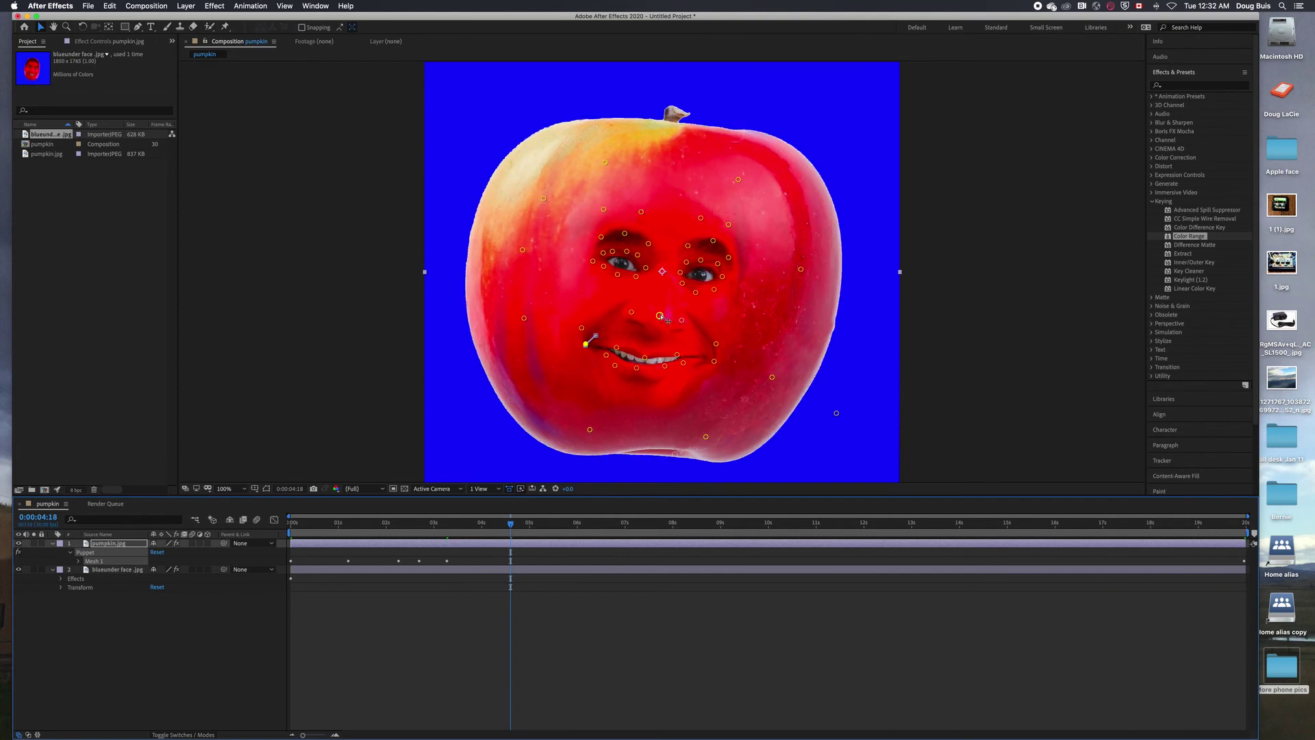
{"action": "left_click_drag", "start_coordinate": [682, 320], "coordinate": [641, 320]}
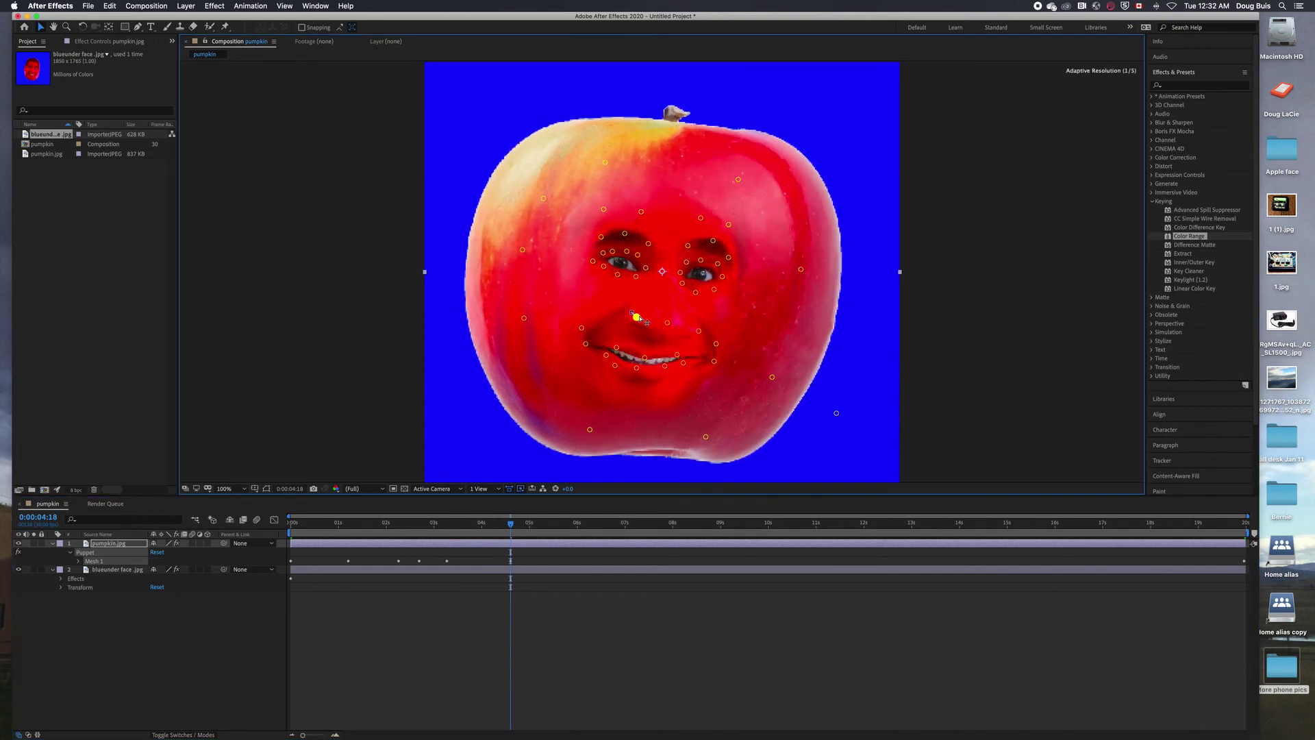
{"action": "left_click_drag", "start_coordinate": [514, 526], "coordinate": [537, 523]}
{"action": "mouse_move", "coordinate": [684, 361]}
{"action": "left_mouse_down"}
{"action": "mouse_move", "coordinate": [660, 387]}
{"action": "mouse_move", "coordinate": [622, 387]}
{"action": "mouse_move", "coordinate": [710, 360]}
{"action": "left_mouse_up"}
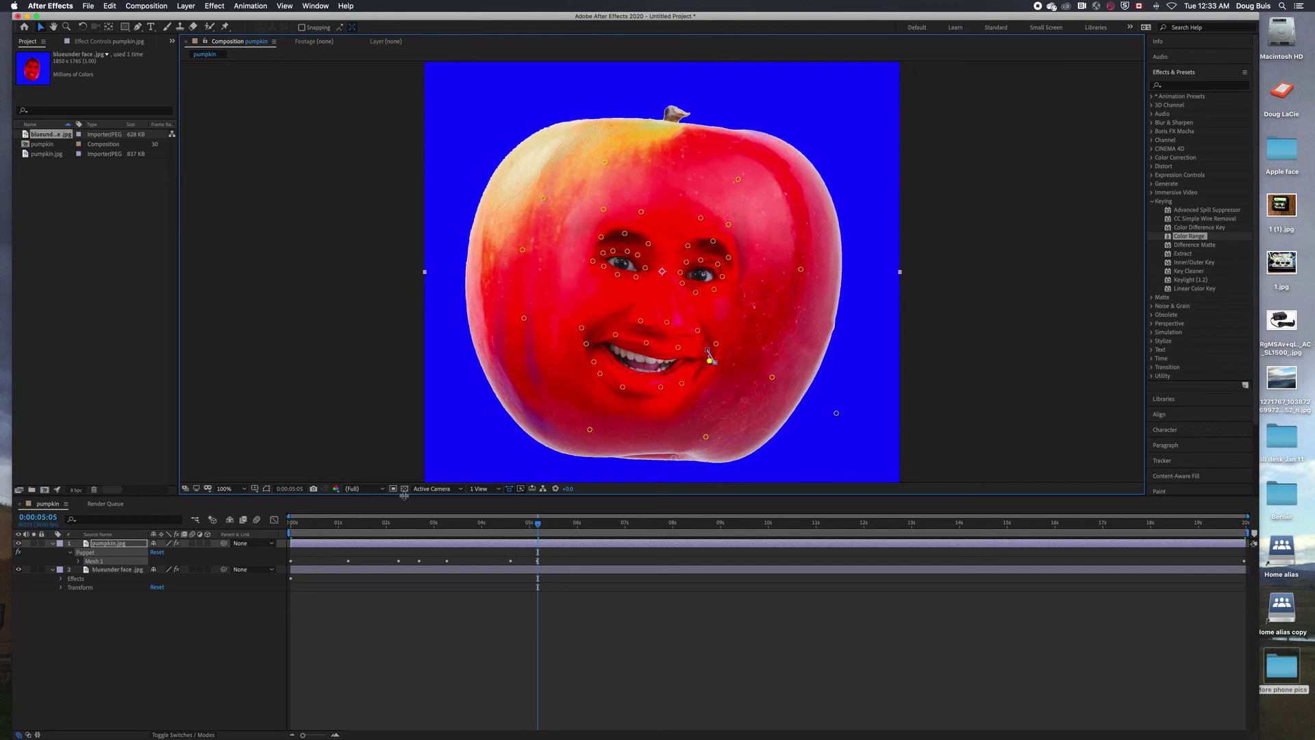
Step: On the face photo layer, stretch the mouth corner, open the mouth wider and nudge both eye pins
{"action": "left_click", "coordinate": [115, 570]}
{"action": "left_click", "coordinate": [477, 464]}
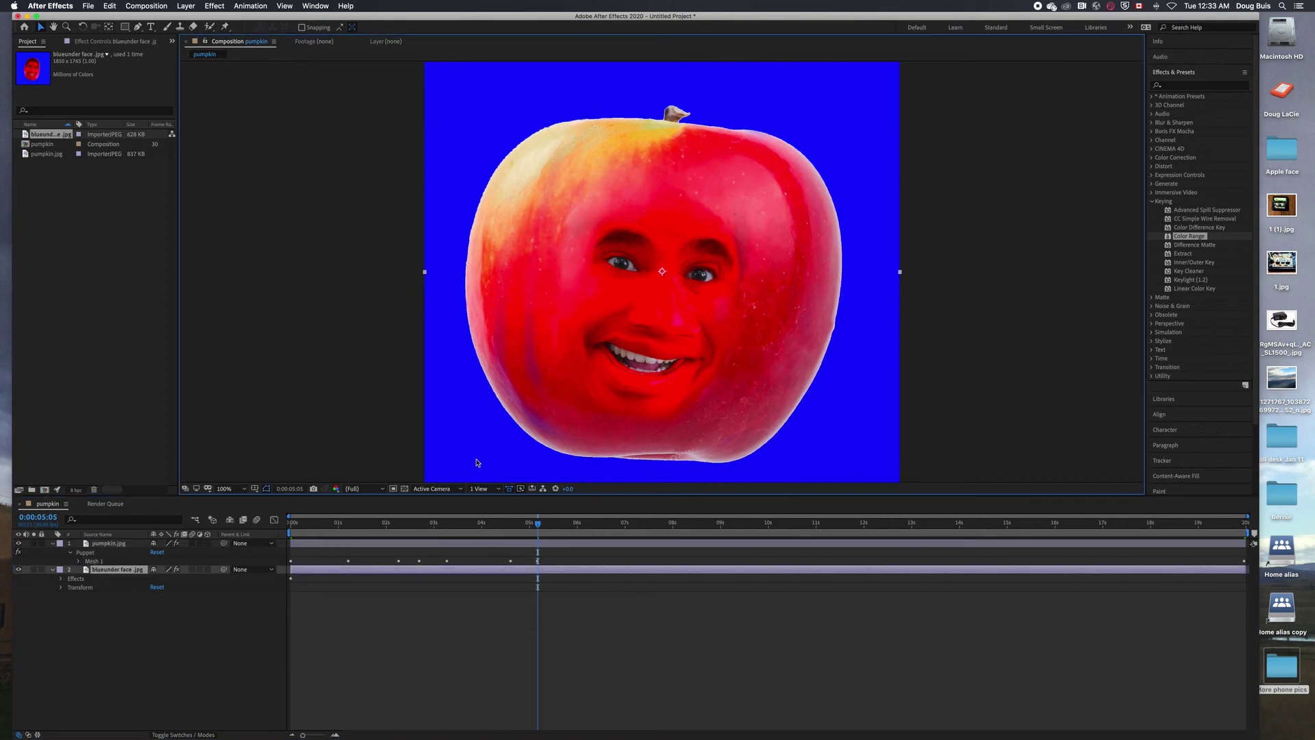
{"action": "left_click", "coordinate": [226, 26]}
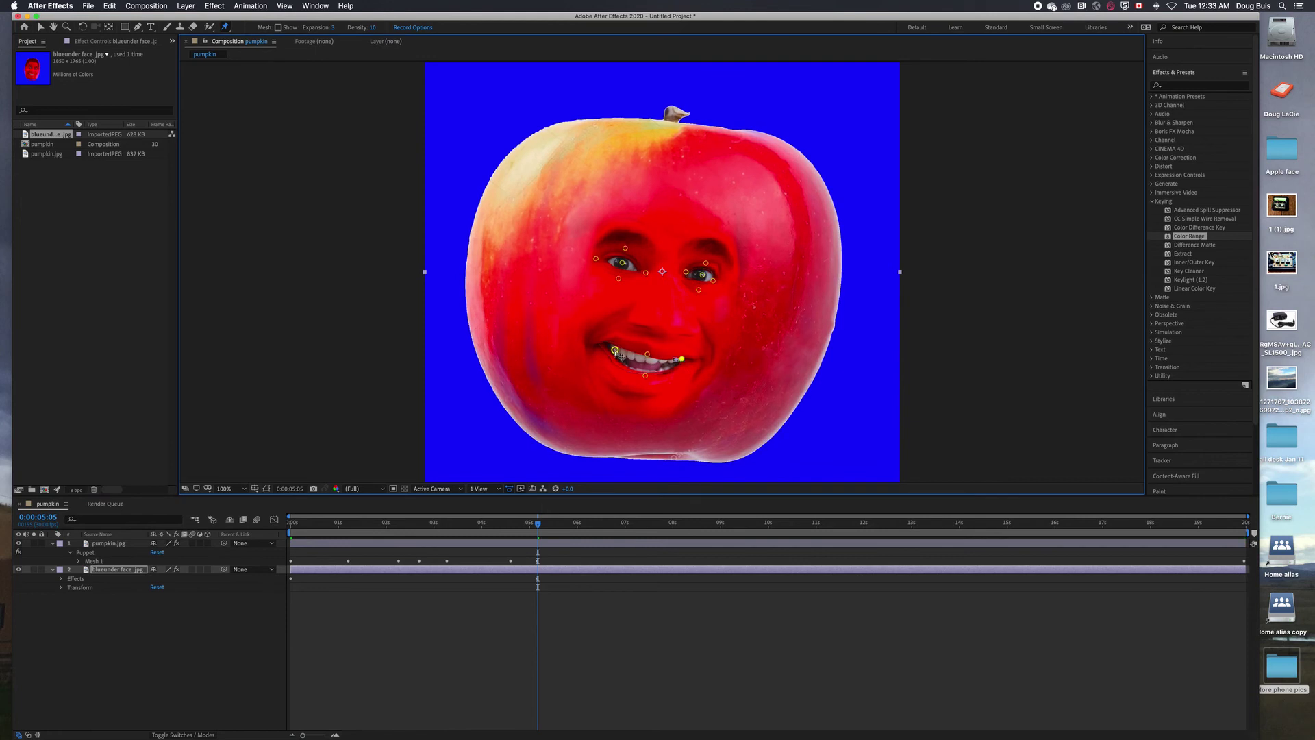
{"action": "left_click_drag", "start_coordinate": [615, 351], "coordinate": [645, 379]}
{"action": "left_click_drag", "start_coordinate": [681, 359], "coordinate": [682, 361]}
{"action": "left_click_drag", "start_coordinate": [705, 276], "coordinate": [709, 278]}
{"action": "left_click_drag", "start_coordinate": [622, 263], "coordinate": [627, 265]}
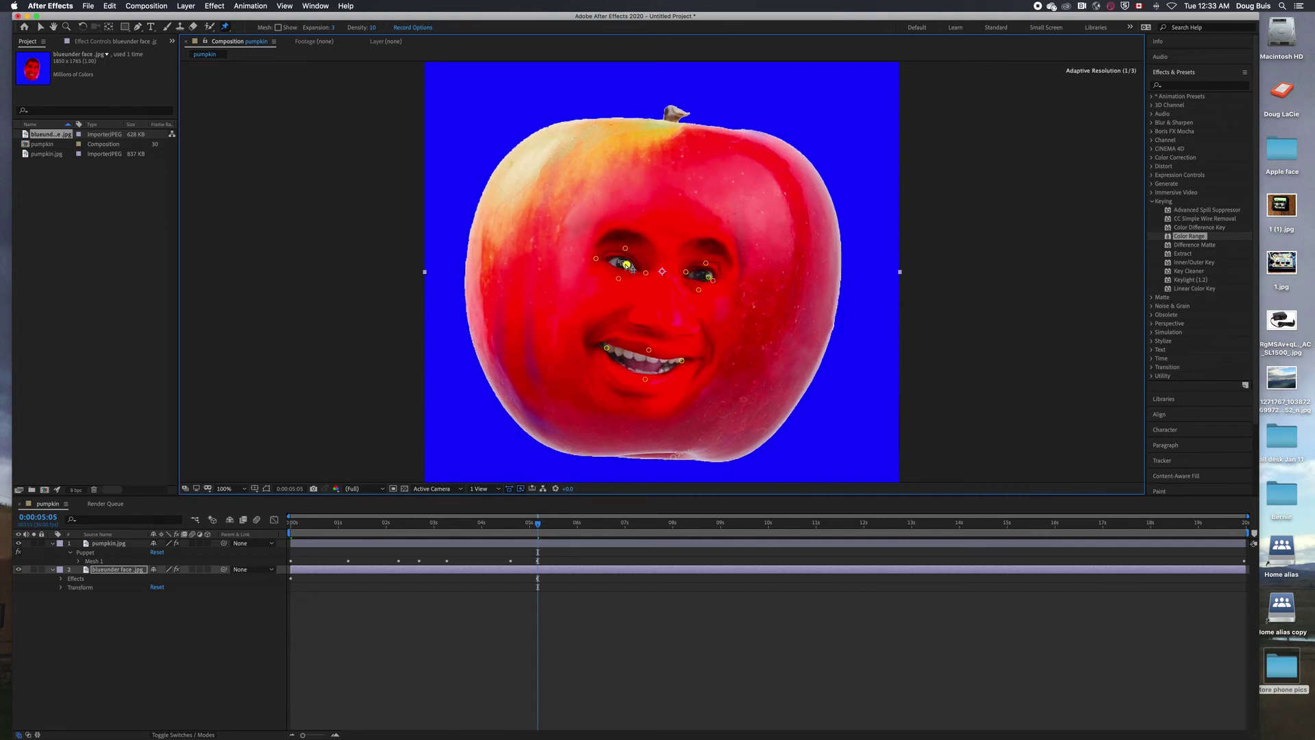
Step: At 0:00:06:07, close the apple layer's left eye and spread the pins around its right eye
{"action": "left_click_drag", "start_coordinate": [537, 526], "coordinate": [588, 525]}
{"action": "left_click_drag", "start_coordinate": [709, 276], "coordinate": [711, 279]}
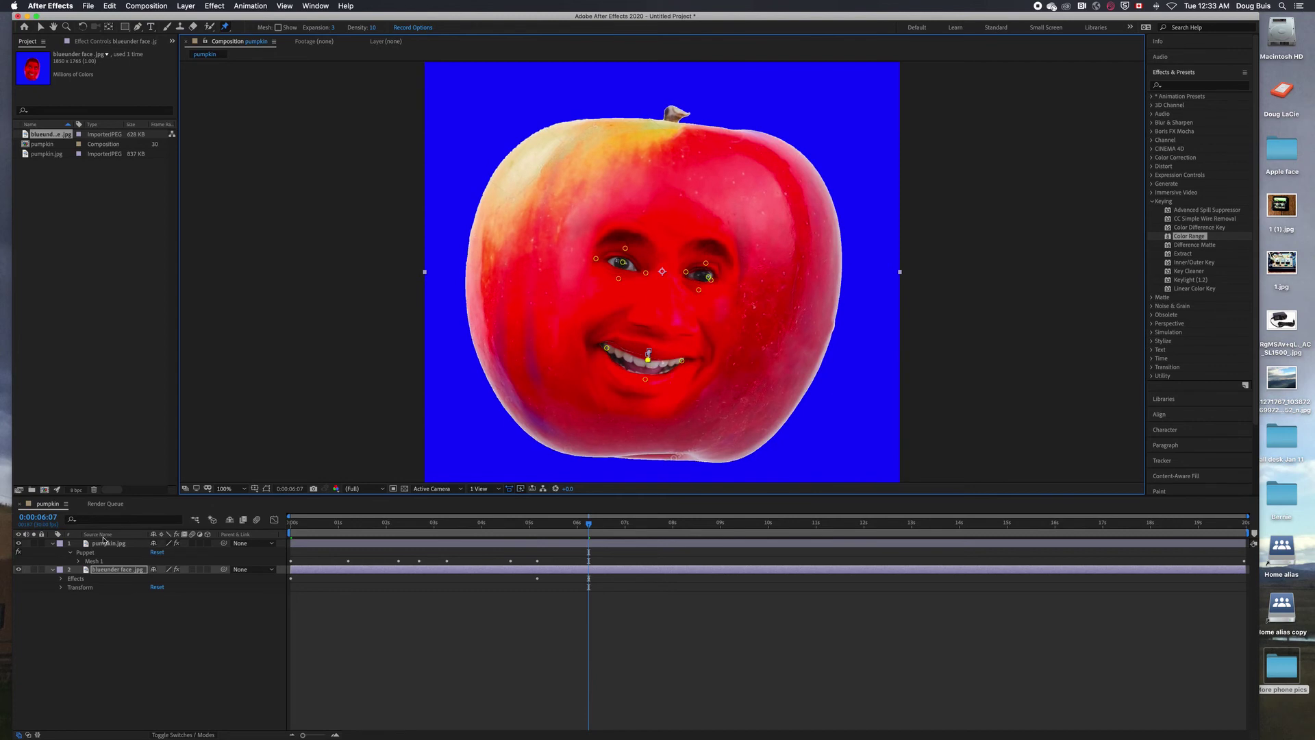
{"action": "left_click", "coordinate": [107, 543]}
{"action": "left_click", "coordinate": [626, 254]}
{"action": "mouse_move", "coordinate": [626, 254]}
{"action": "left_mouse_down"}
{"action": "mouse_move", "coordinate": [631, 276]}
{"action": "mouse_move", "coordinate": [623, 263]}
{"action": "left_mouse_up"}
{"action": "left_click_drag", "start_coordinate": [609, 257], "coordinate": [714, 294]}
{"action": "left_click_drag", "start_coordinate": [696, 293], "coordinate": [675, 286]}
{"action": "left_click_drag", "start_coordinate": [680, 273], "coordinate": [675, 271]}
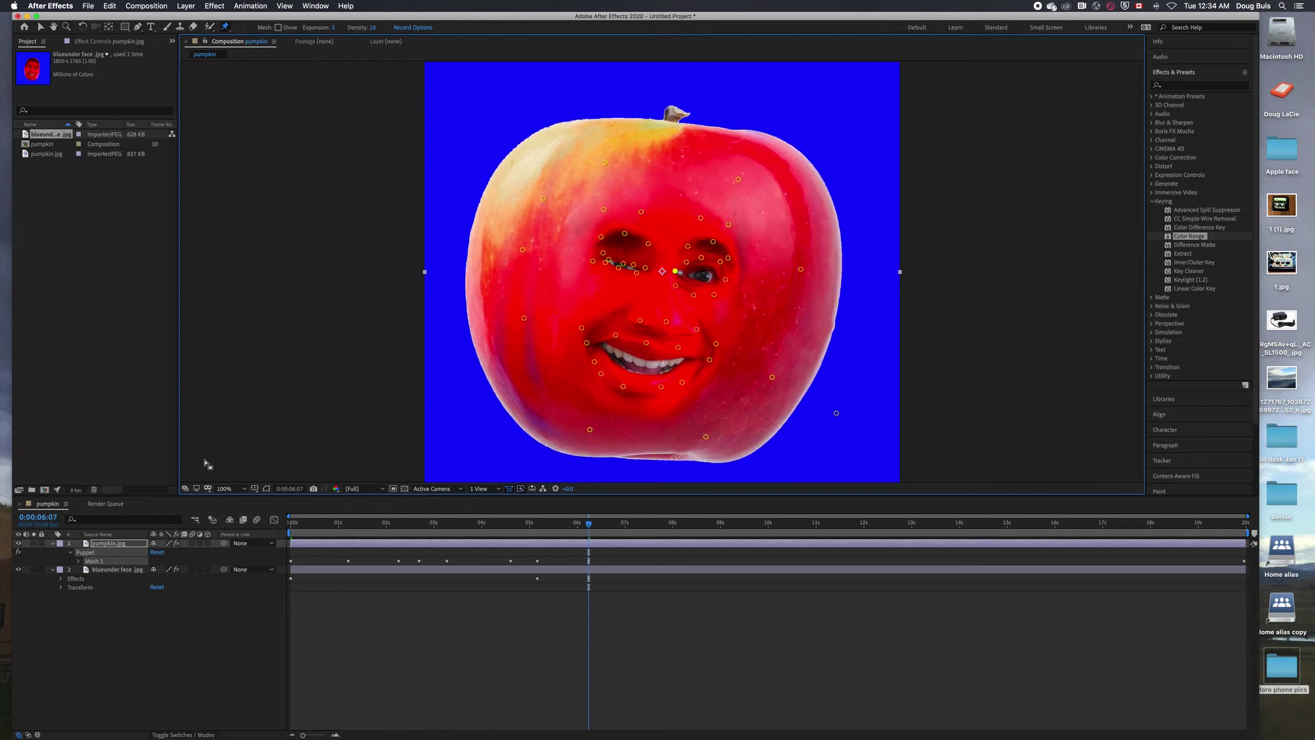
Step: Adjust the face layer's right lower-lid pin and raise the apple's left eyebrow pin, then review from 0:00:01:18
{"action": "left_click", "coordinate": [104, 571]}
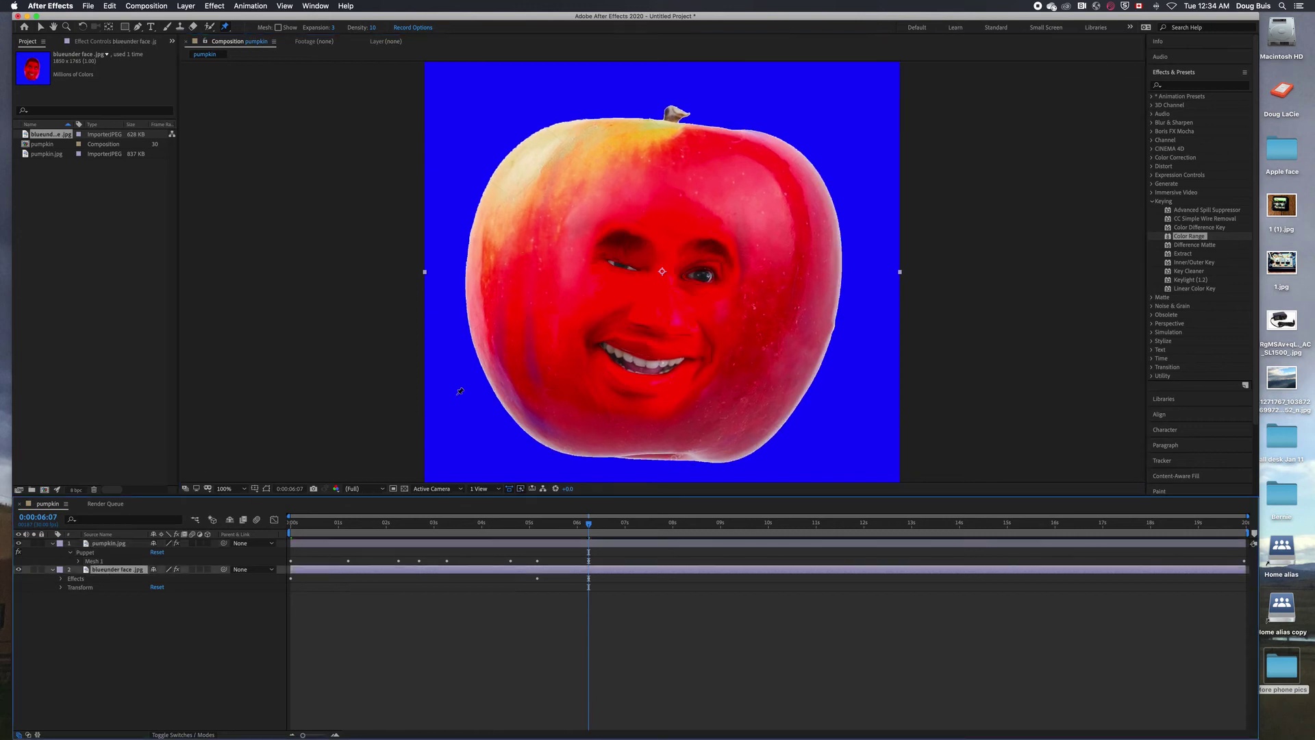
{"action": "left_click", "coordinate": [719, 427]}
{"action": "left_click_drag", "start_coordinate": [705, 264], "coordinate": [698, 295]}
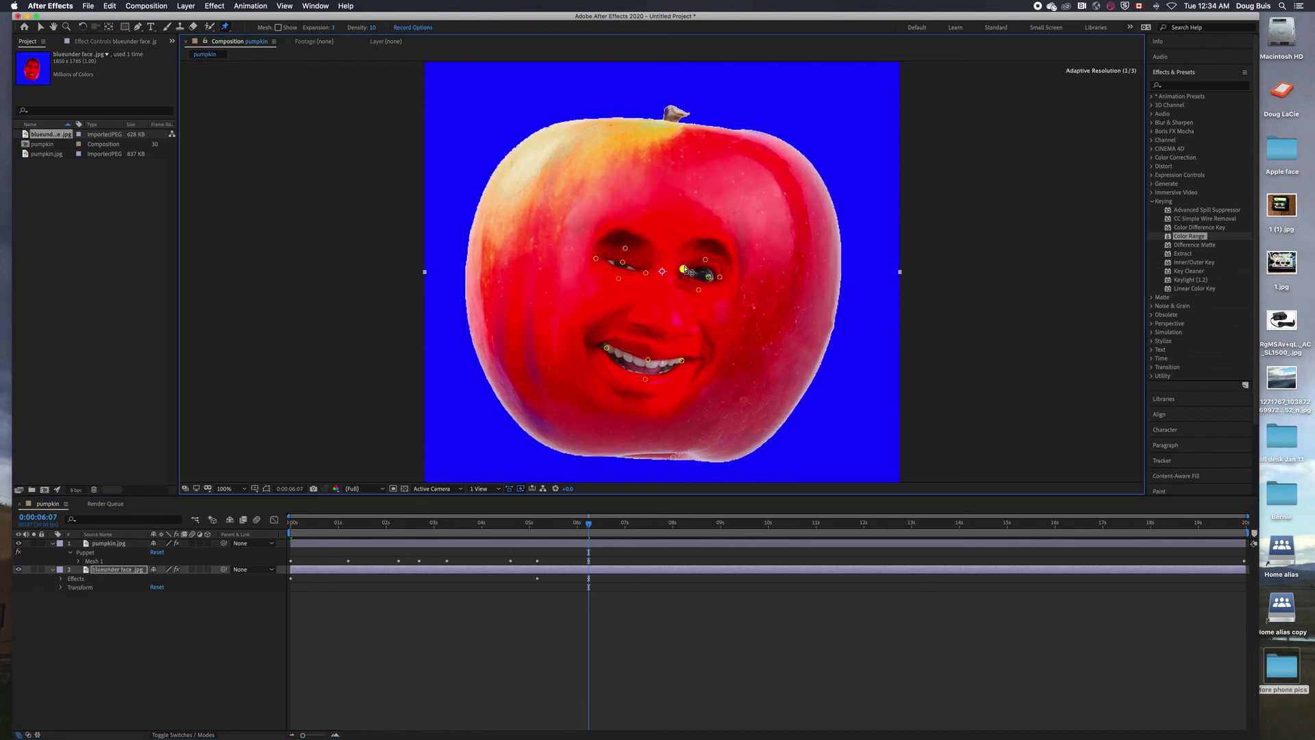
{"action": "left_click", "coordinate": [99, 553]}
{"action": "left_click_drag", "start_coordinate": [626, 233], "coordinate": [649, 234]}
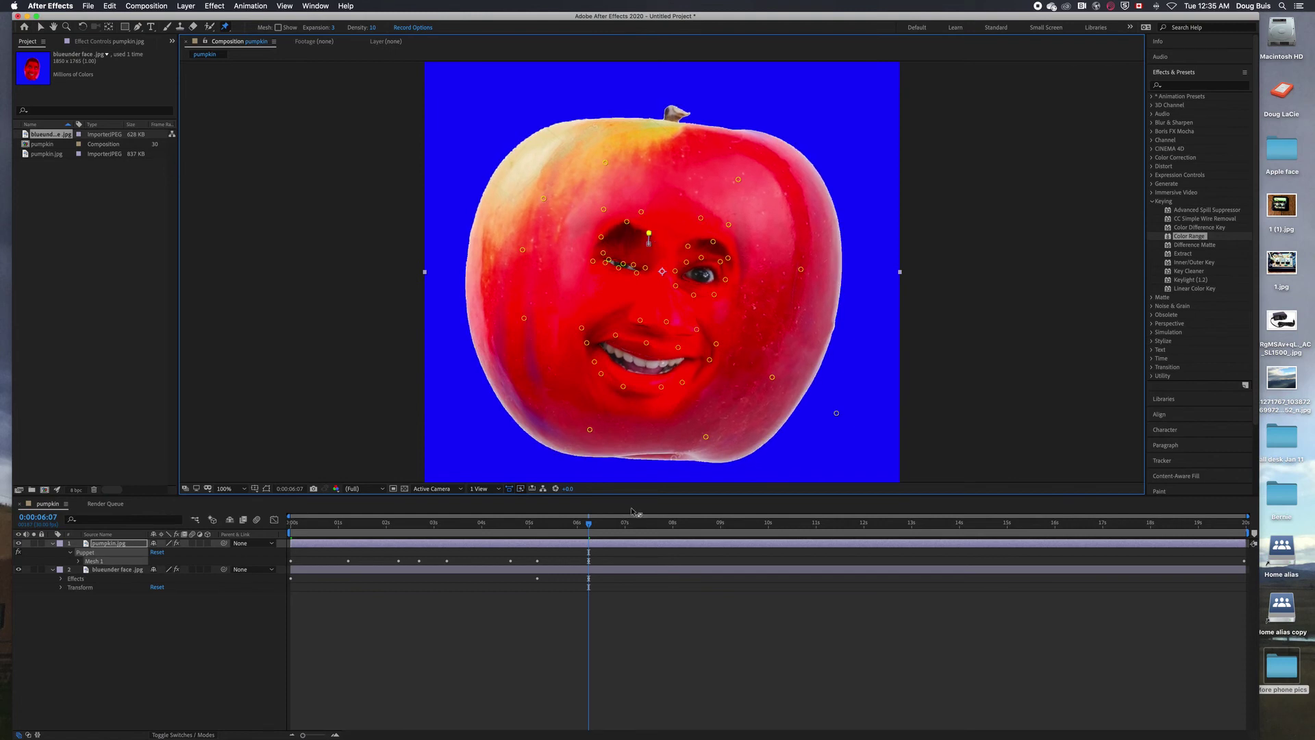
{"action": "left_click_drag", "start_coordinate": [588, 529], "coordinate": [940, 556]}
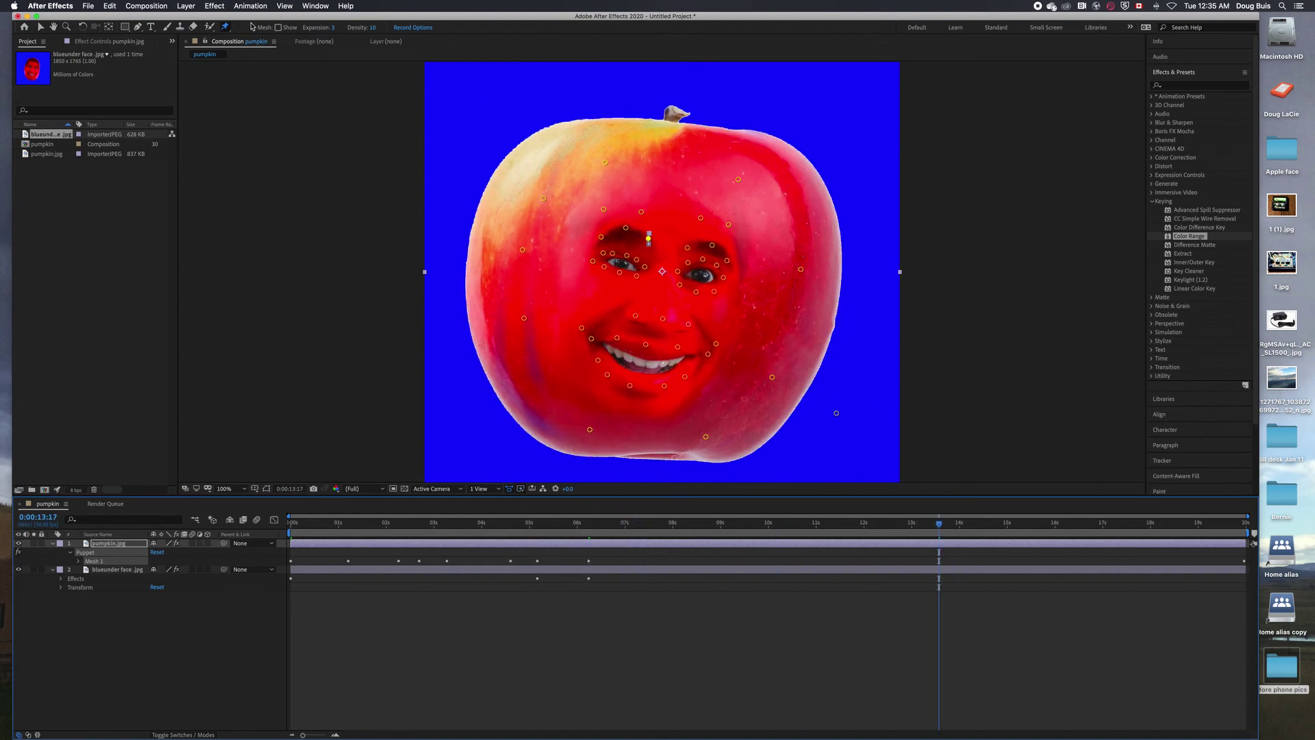
Step: Add Puppet bend pins on the apple's nose and above the face, rotating around the nose pin
{"action": "left_click", "coordinate": [230, 34]}
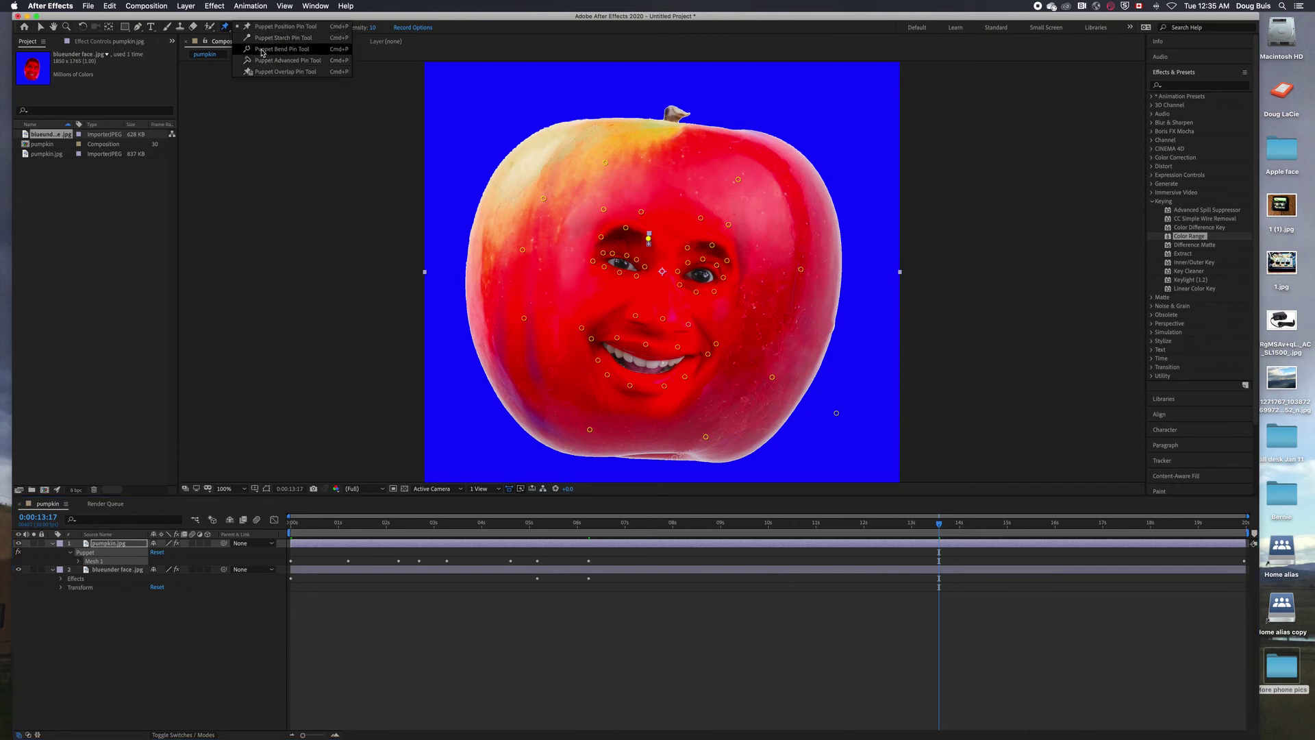
{"action": "left_click", "coordinate": [261, 50]}
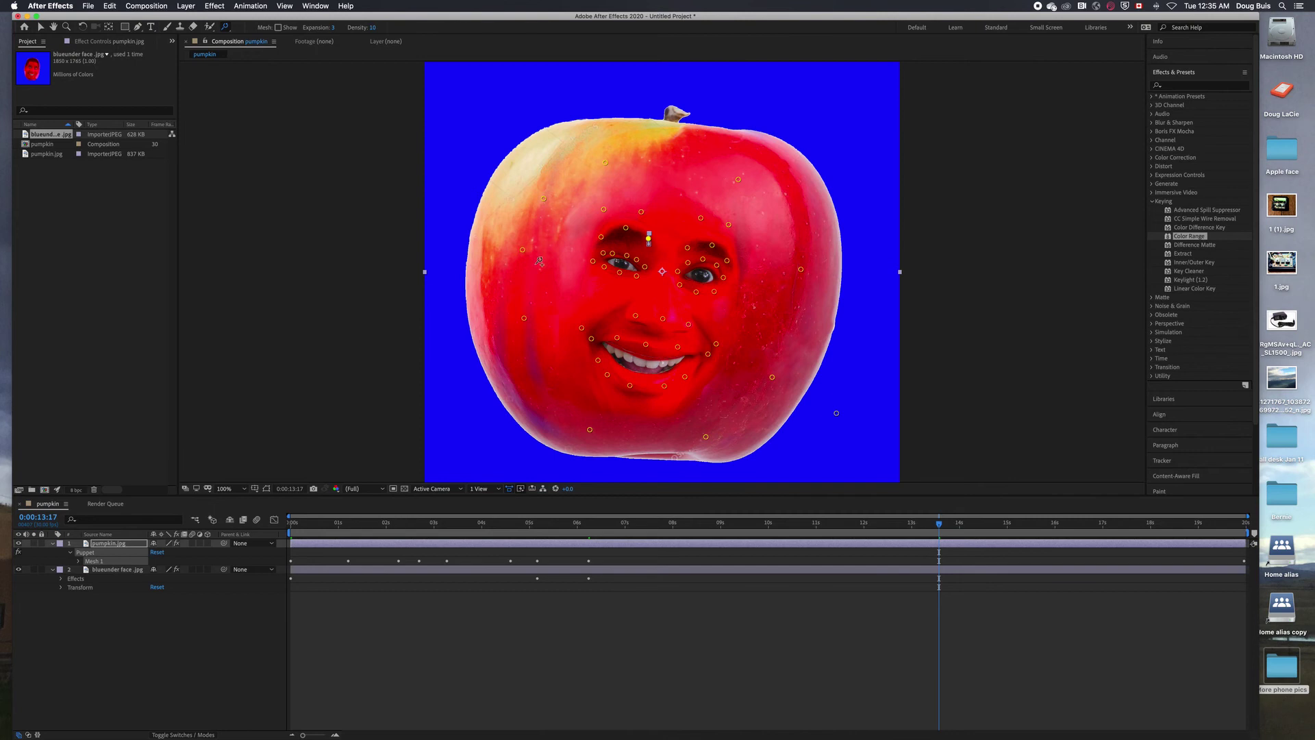
{"action": "left_click", "coordinate": [667, 304]}
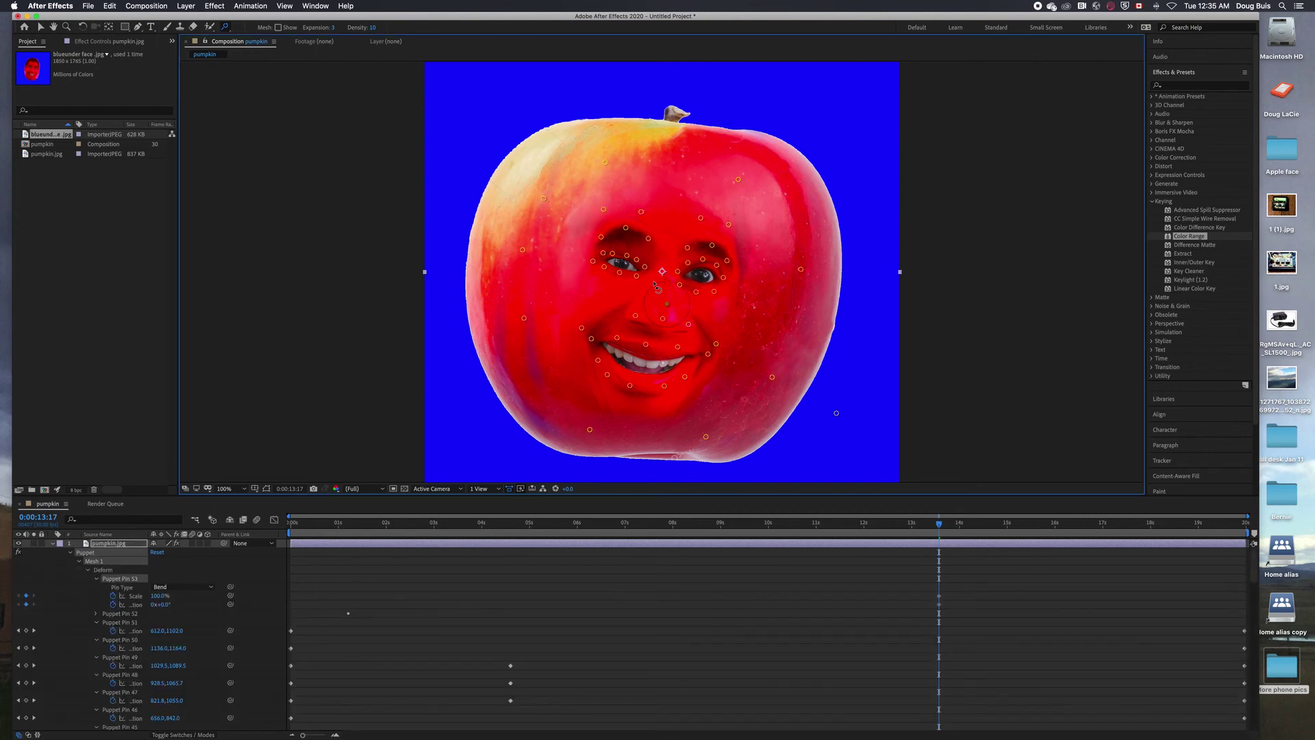
{"action": "mouse_move", "coordinate": [657, 288]}
{"action": "left_mouse_down"}
{"action": "mouse_move", "coordinate": [640, 313]}
{"action": "mouse_move", "coordinate": [659, 286]}
{"action": "left_mouse_up"}
{"action": "left_click", "coordinate": [643, 220]}
Step: At 0:00:02:29, rotate the upper bend pin to 95.8° and adjust its scale
{"action": "left_click_drag", "start_coordinate": [942, 529], "coordinate": [433, 524]}
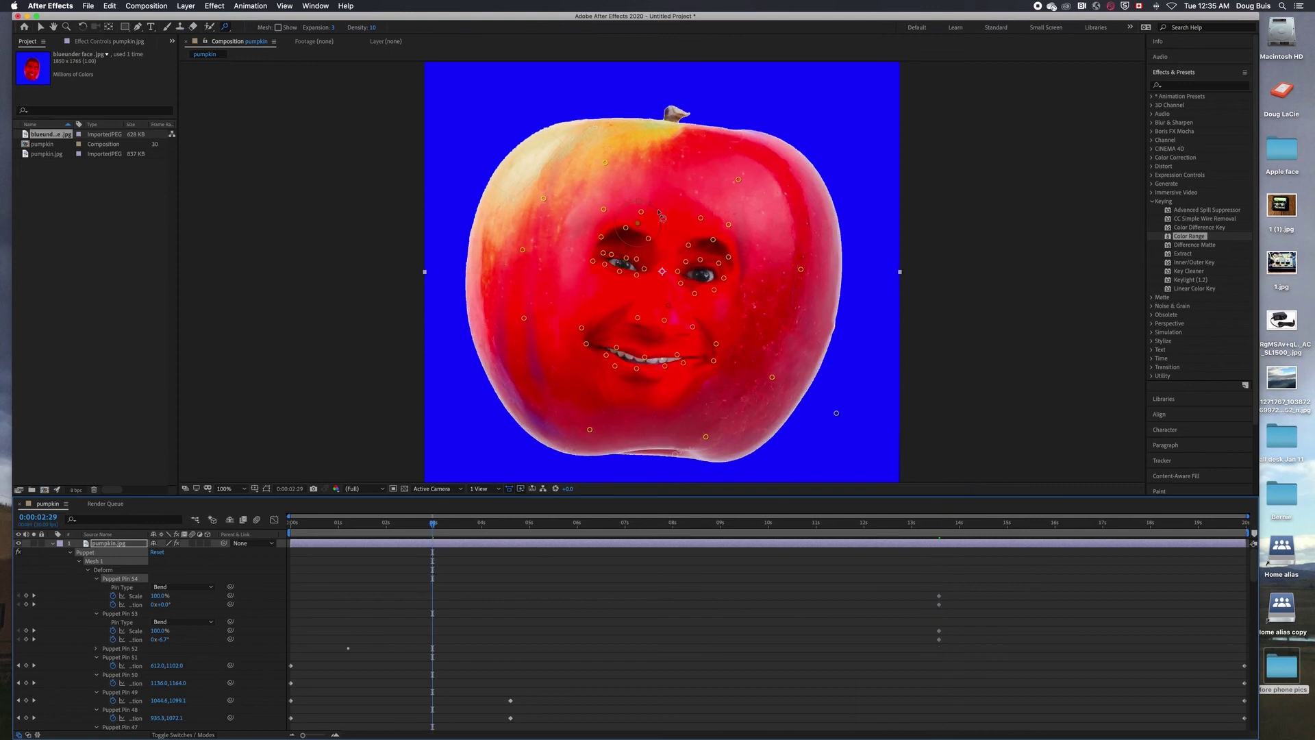
{"action": "left_click_drag", "start_coordinate": [659, 216], "coordinate": [660, 224]}
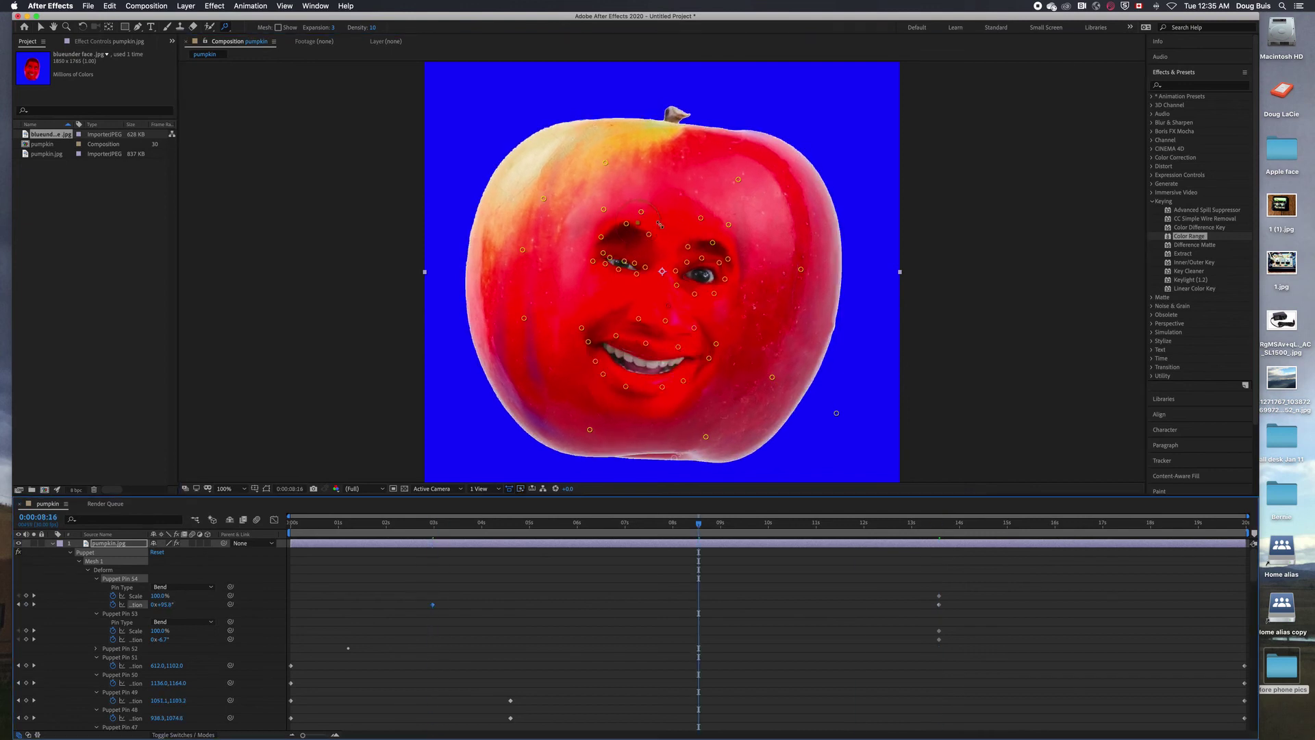
{"action": "left_click_drag", "start_coordinate": [662, 224], "coordinate": [662, 216]}
{"action": "left_click_drag", "start_coordinate": [659, 218], "coordinate": [622, 231]}
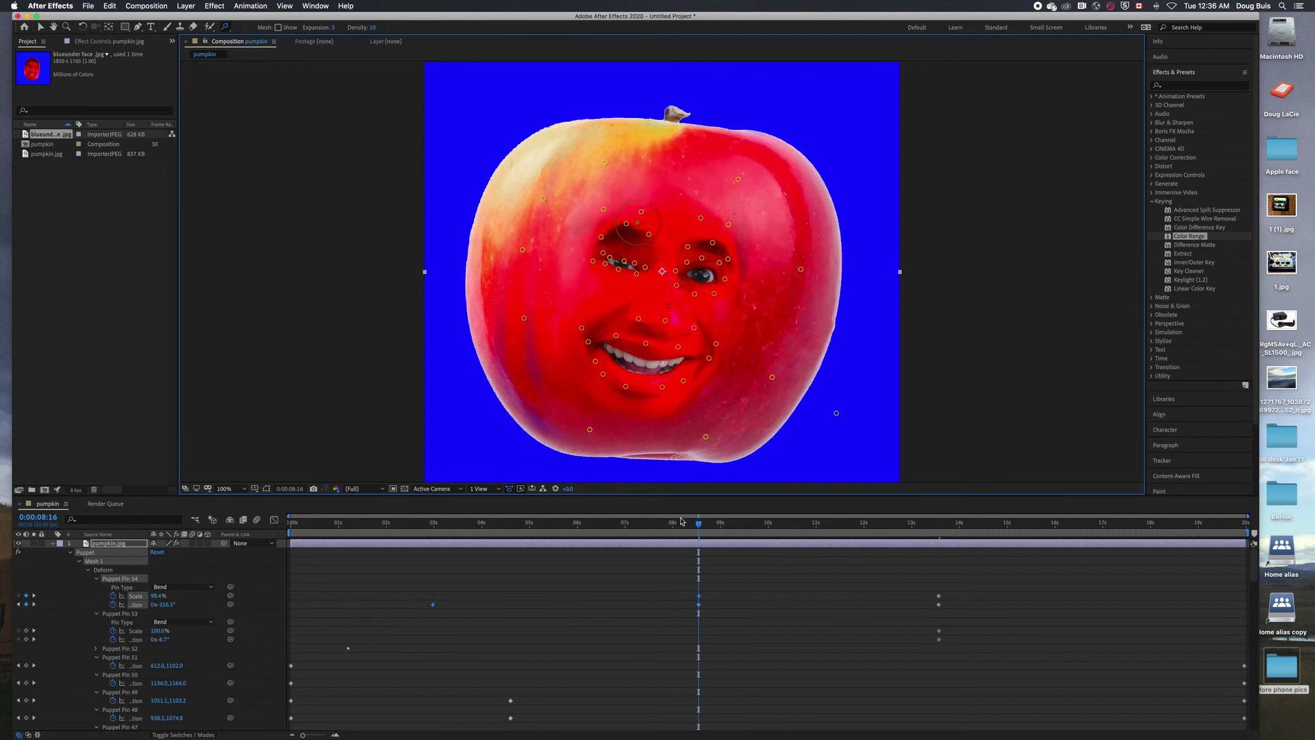
Step: At 0:00:11:25, pull the mouth corner and a lip pin downward to warp the smile
{"action": "left_click", "coordinate": [857, 523]}
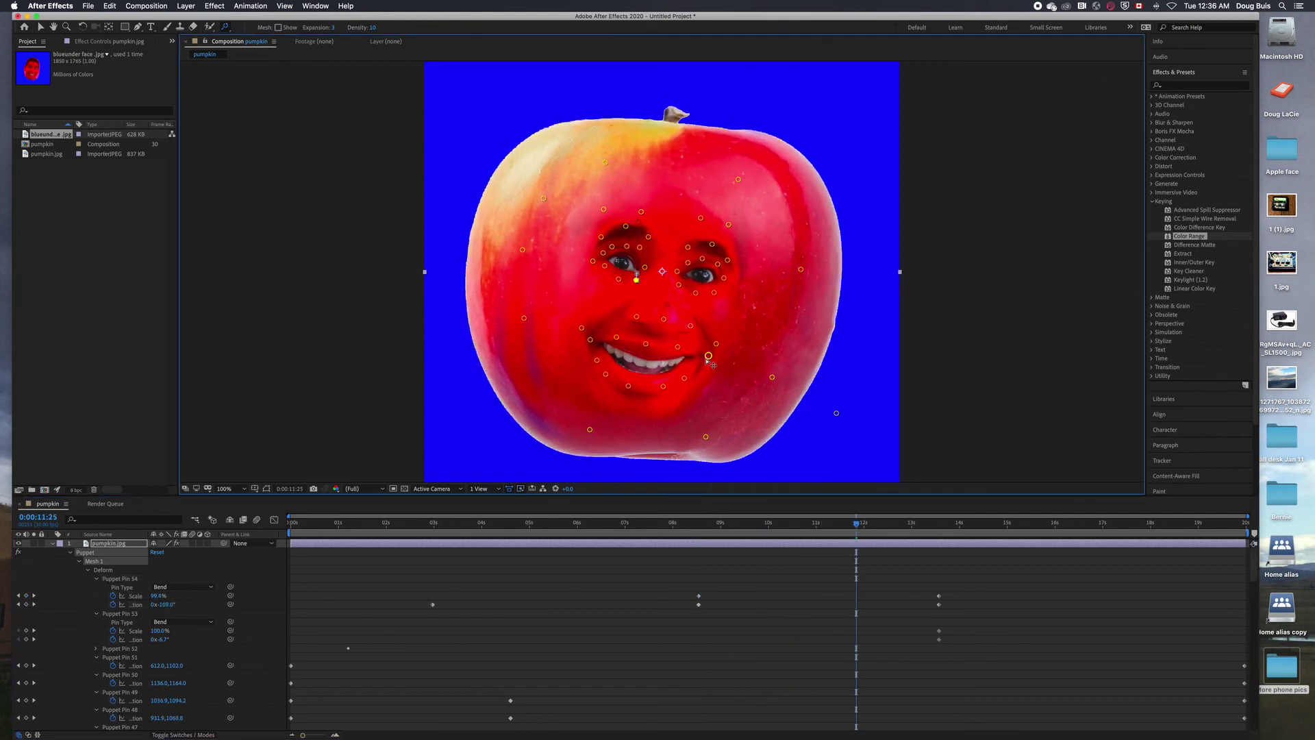
{"action": "left_click_drag", "start_coordinate": [710, 357], "coordinate": [706, 379]}
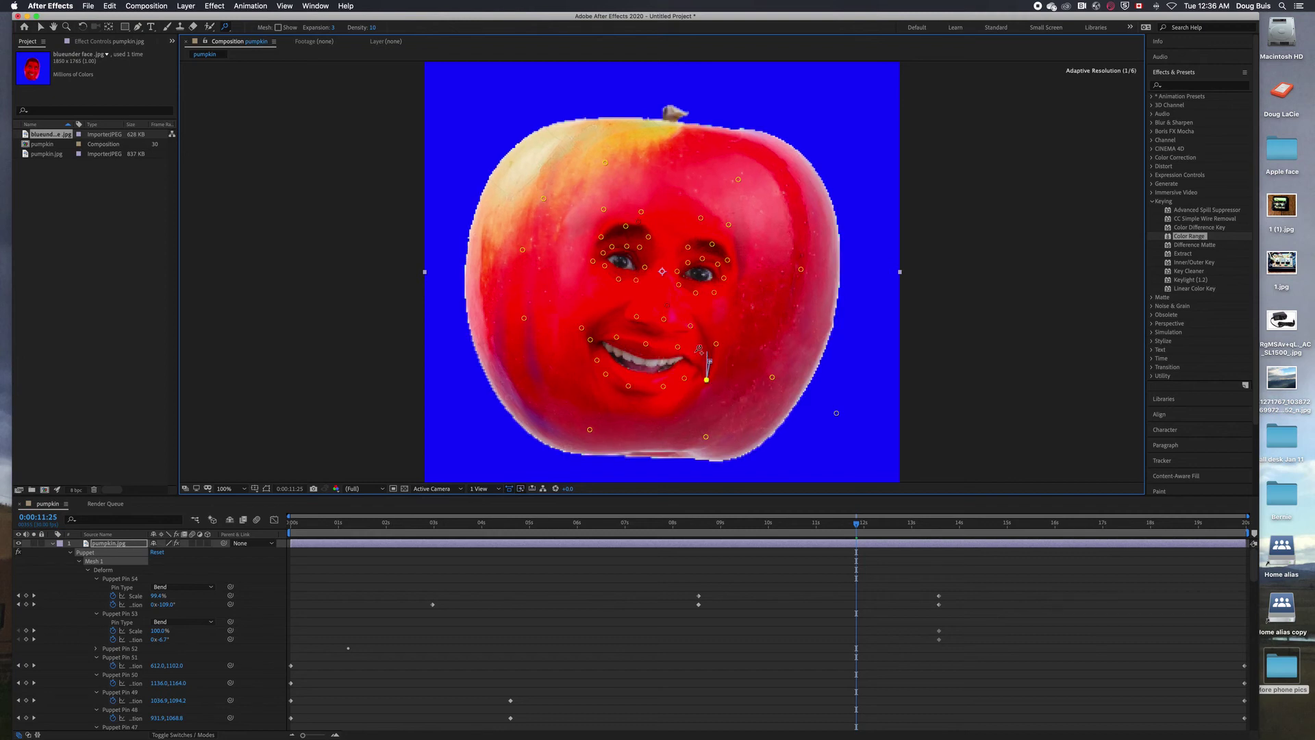
{"action": "left_click_drag", "start_coordinate": [646, 344], "coordinate": [689, 387]}
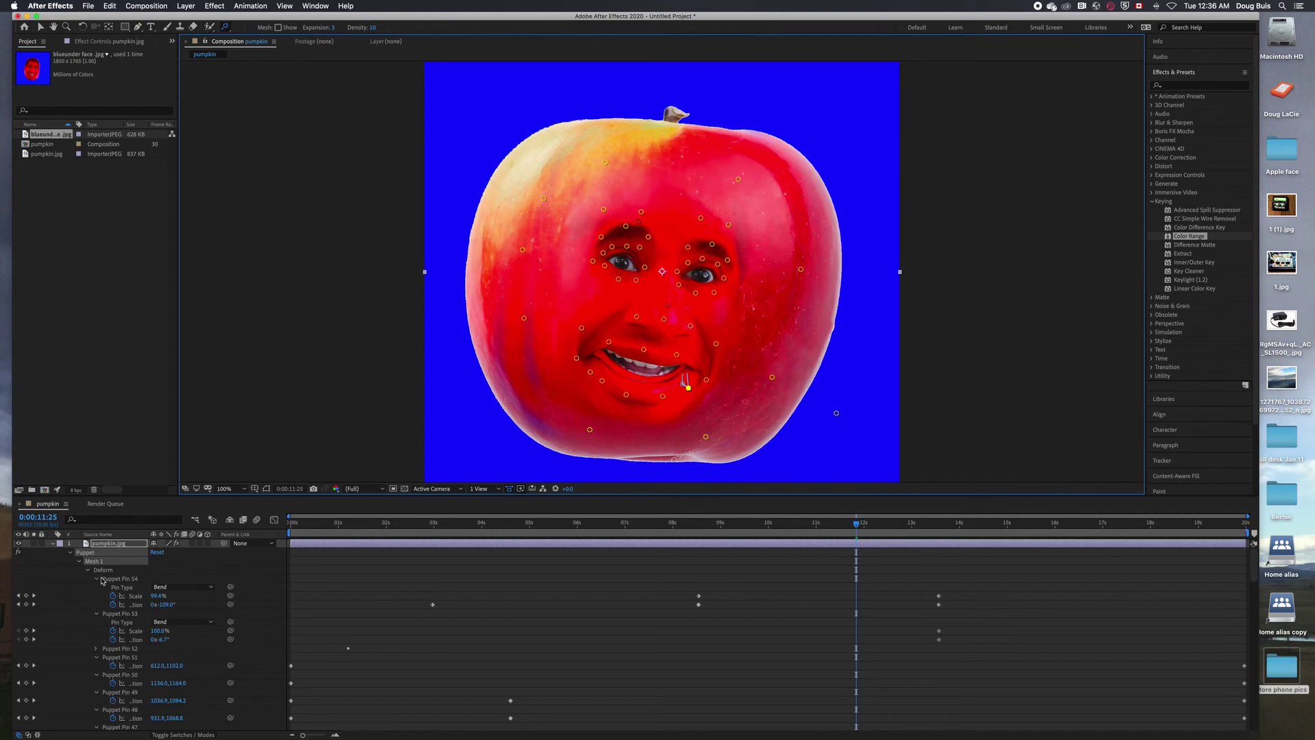
{"action": "left_click", "coordinate": [53, 544]}
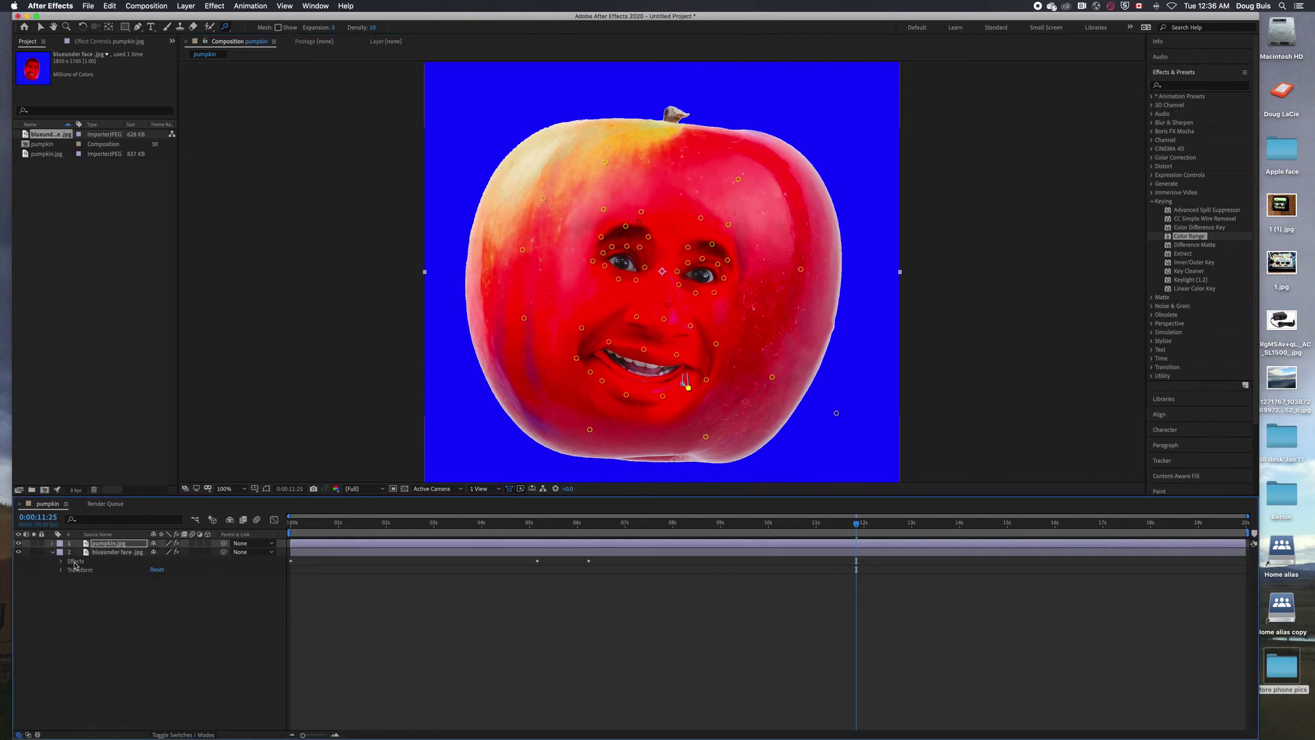
Step: On blueunder face.jpg, reshape the left mouth pin and raise the mouth corner at 0:00:19:16, then review around 18:19
{"action": "left_click", "coordinate": [97, 553]}
{"action": "left_click", "coordinate": [531, 452]}
{"action": "left_click_drag", "start_coordinate": [608, 354], "coordinate": [607, 359]}
{"action": "key", "text": "space"}
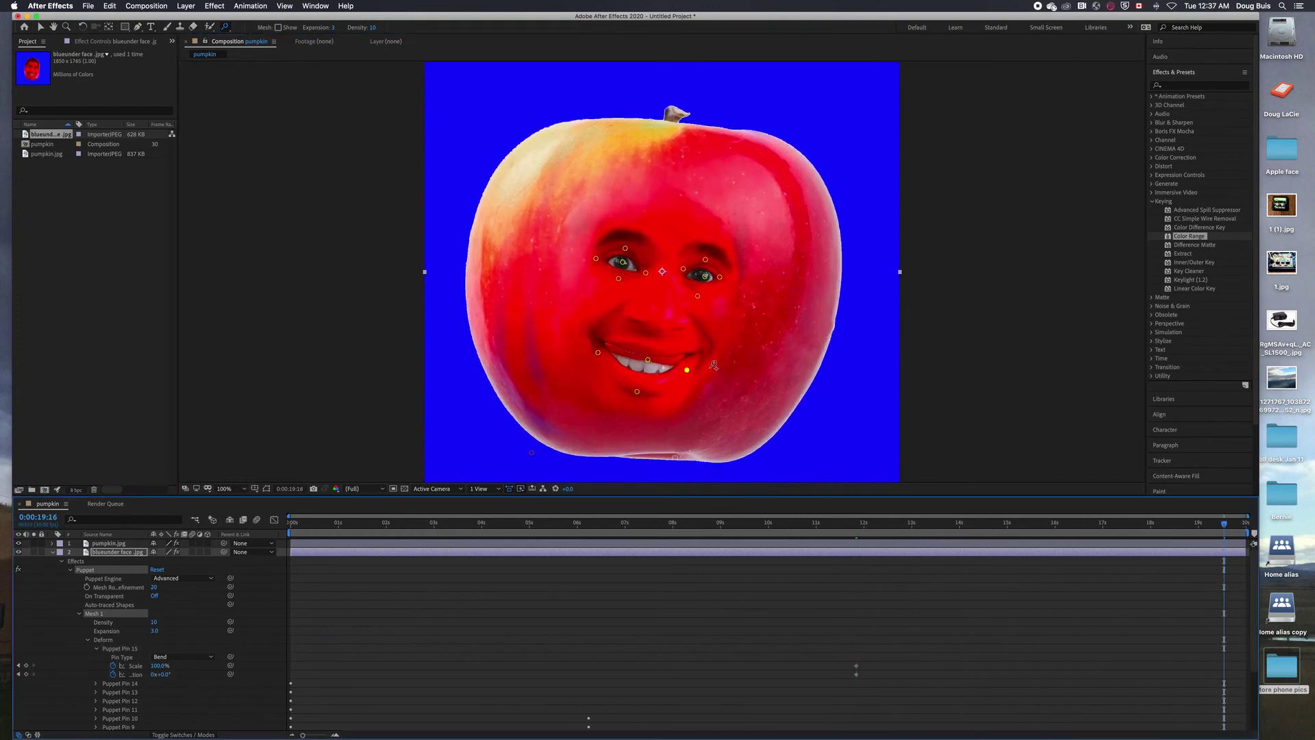
{"action": "left_click_drag", "start_coordinate": [687, 370], "coordinate": [698, 361]}
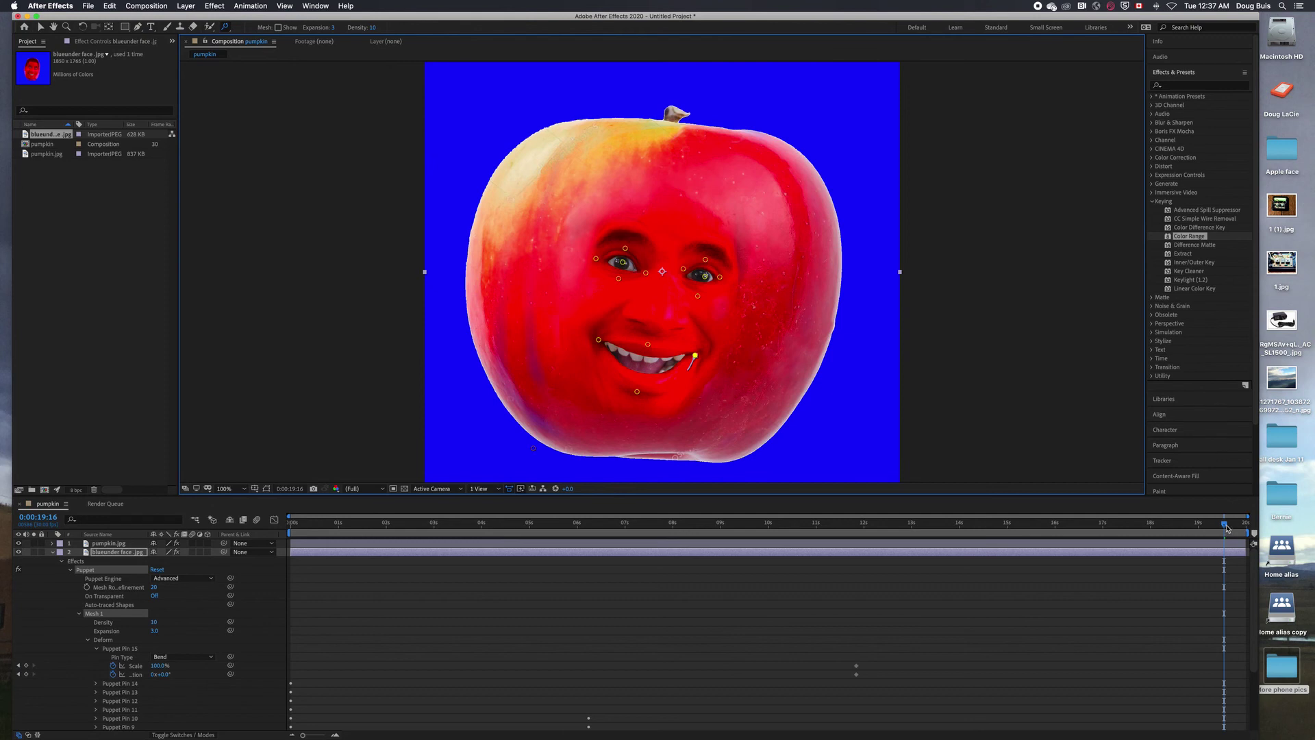
{"action": "left_click_drag", "start_coordinate": [1227, 528], "coordinate": [528, 570]}
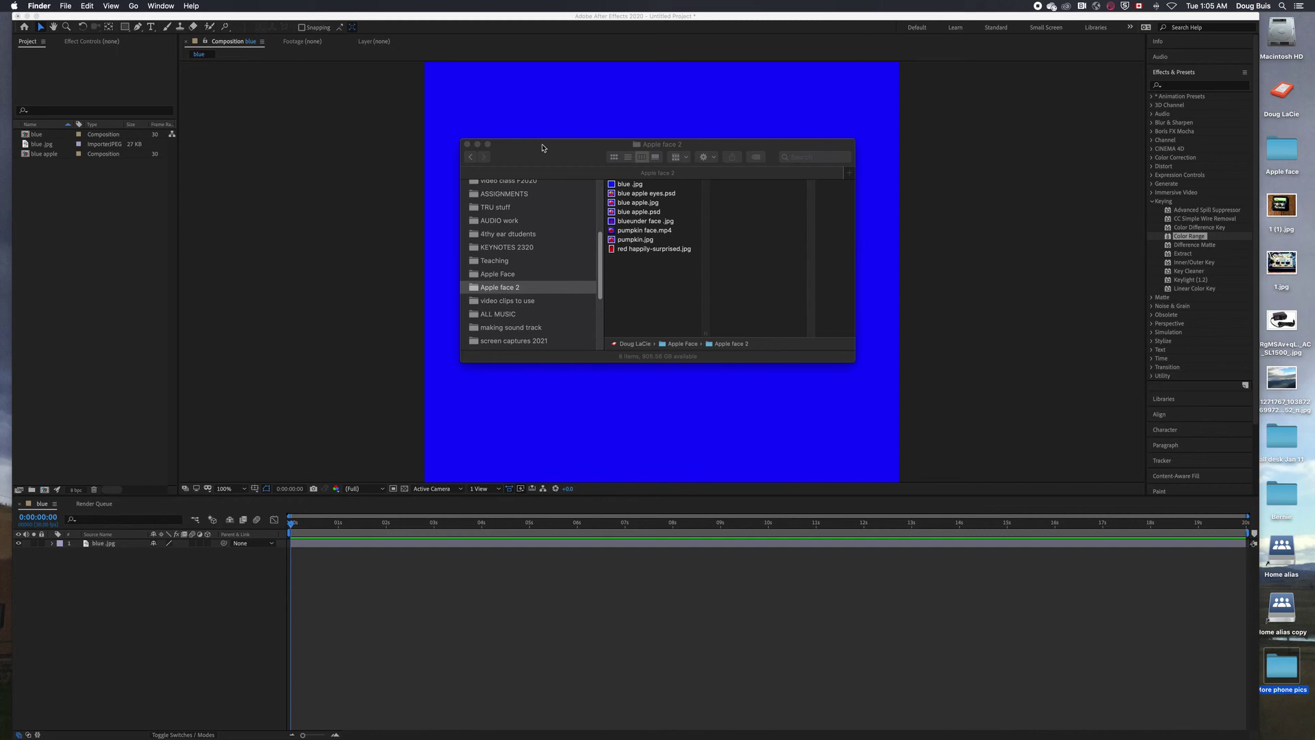
Step: Import blue apple eyes.psd from the Apple face 2 Finder window into the Project panel as a composition
{"action": "left_click_drag", "start_coordinate": [542, 148], "coordinate": [606, 198]}
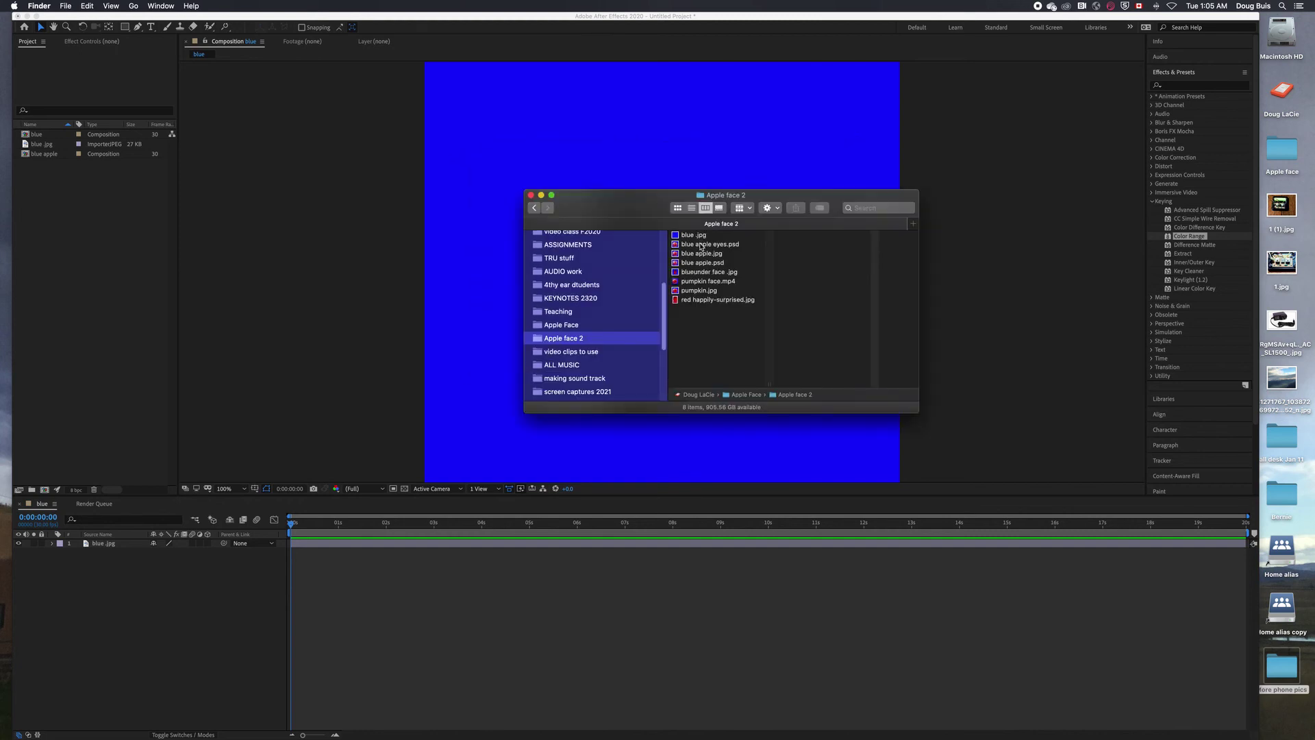
{"action": "left_click_drag", "start_coordinate": [701, 248], "coordinate": [70, 203]}
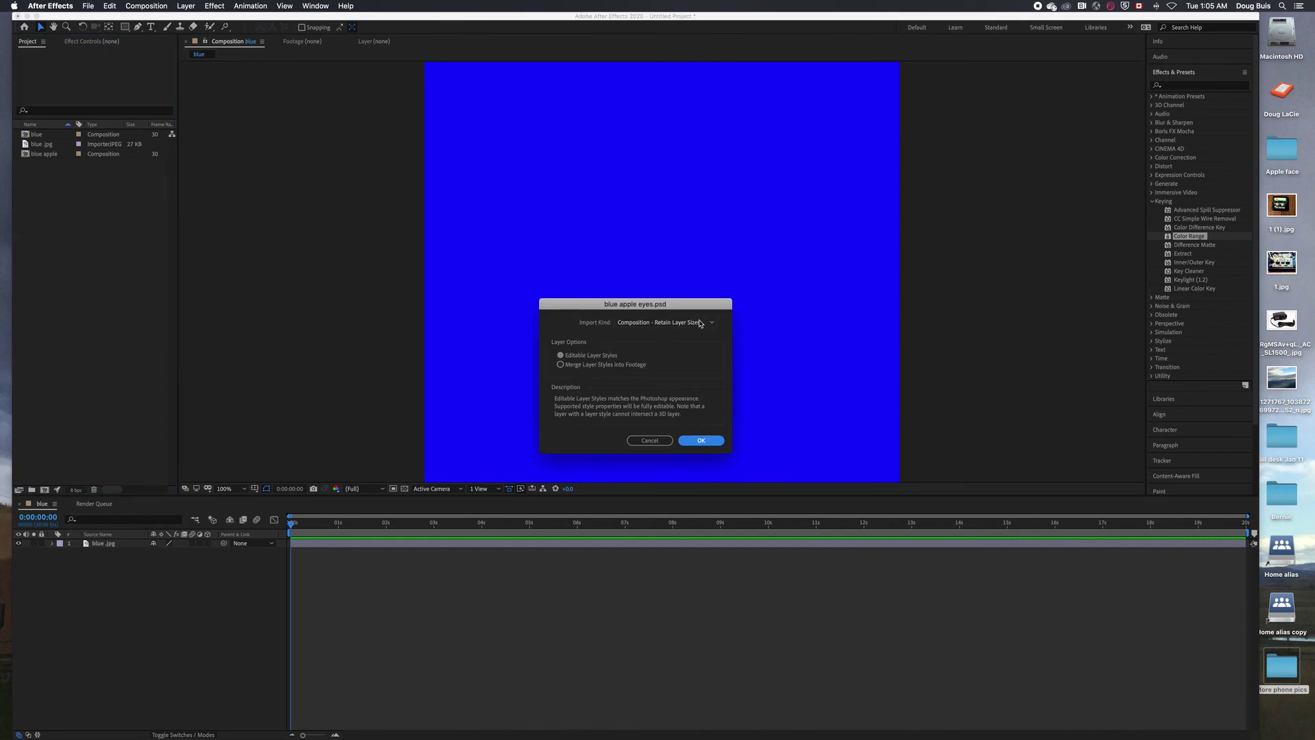
{"action": "left_click", "coordinate": [702, 440]}
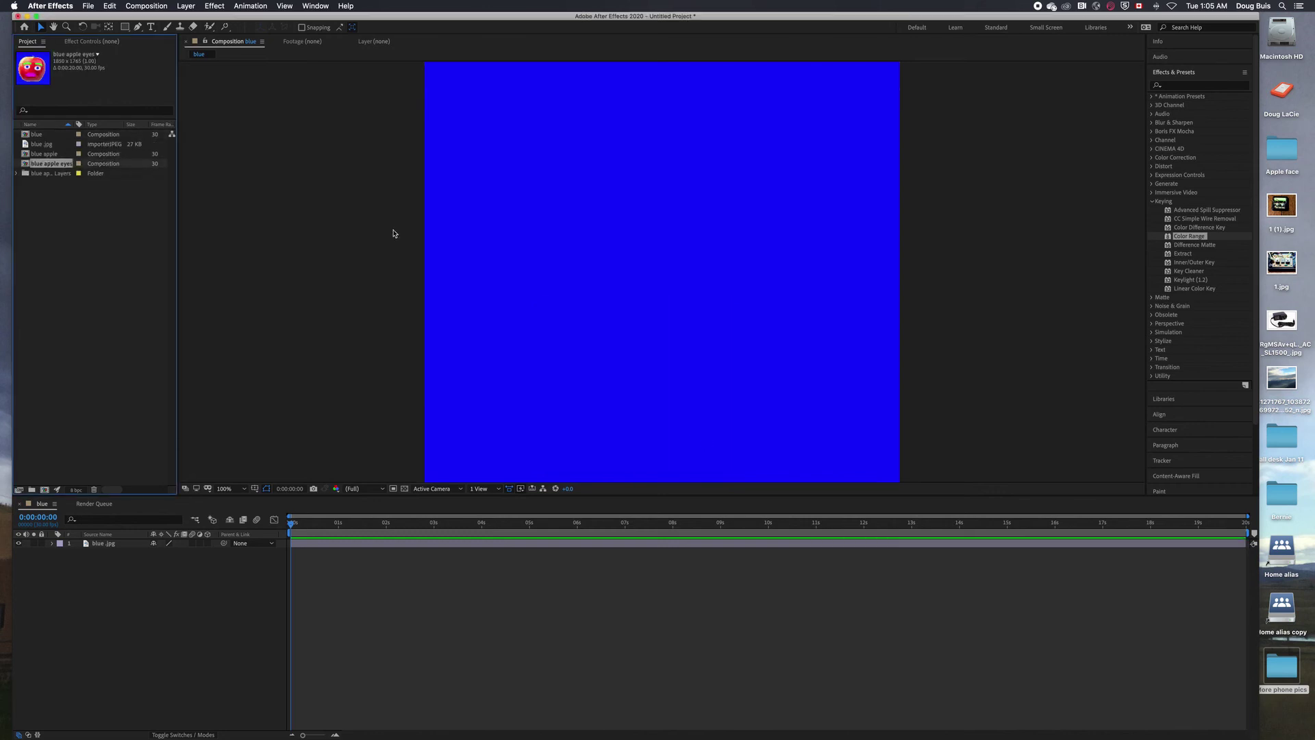
Step: Add all six PSD layers to the blue comp, with blue.jpg at the bottom and Background just above it
{"action": "left_click", "coordinate": [17, 173]}
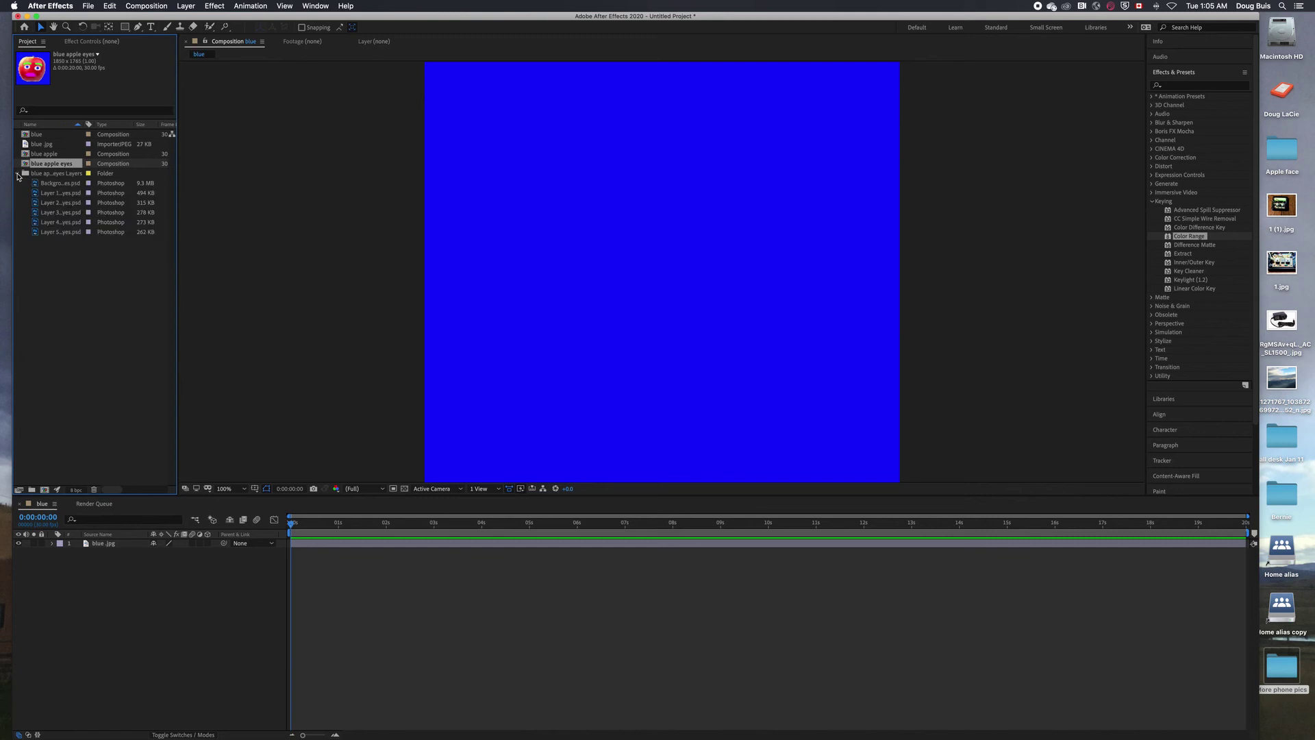
{"action": "left_click_drag", "start_coordinate": [74, 260], "coordinate": [66, 180]}
{"action": "left_click_drag", "start_coordinate": [63, 225], "coordinate": [108, 635]}
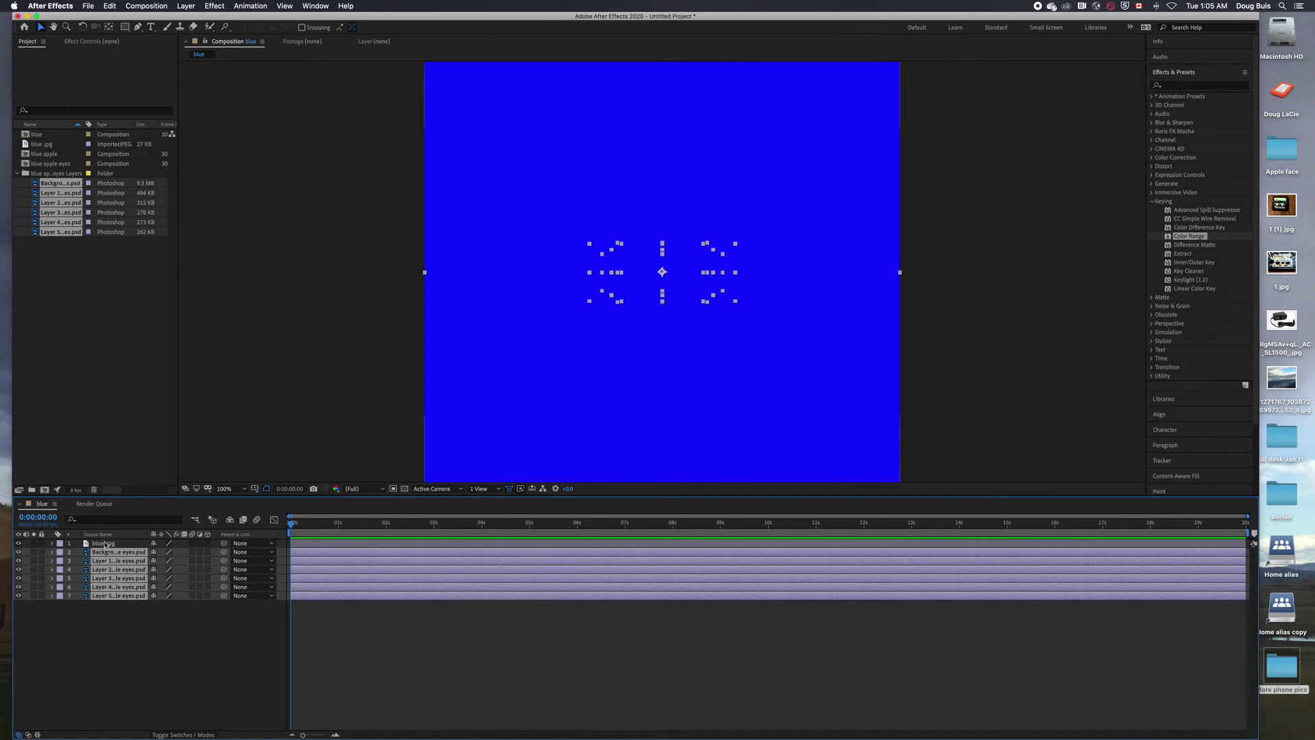
{"action": "left_click_drag", "start_coordinate": [104, 544], "coordinate": [102, 623]}
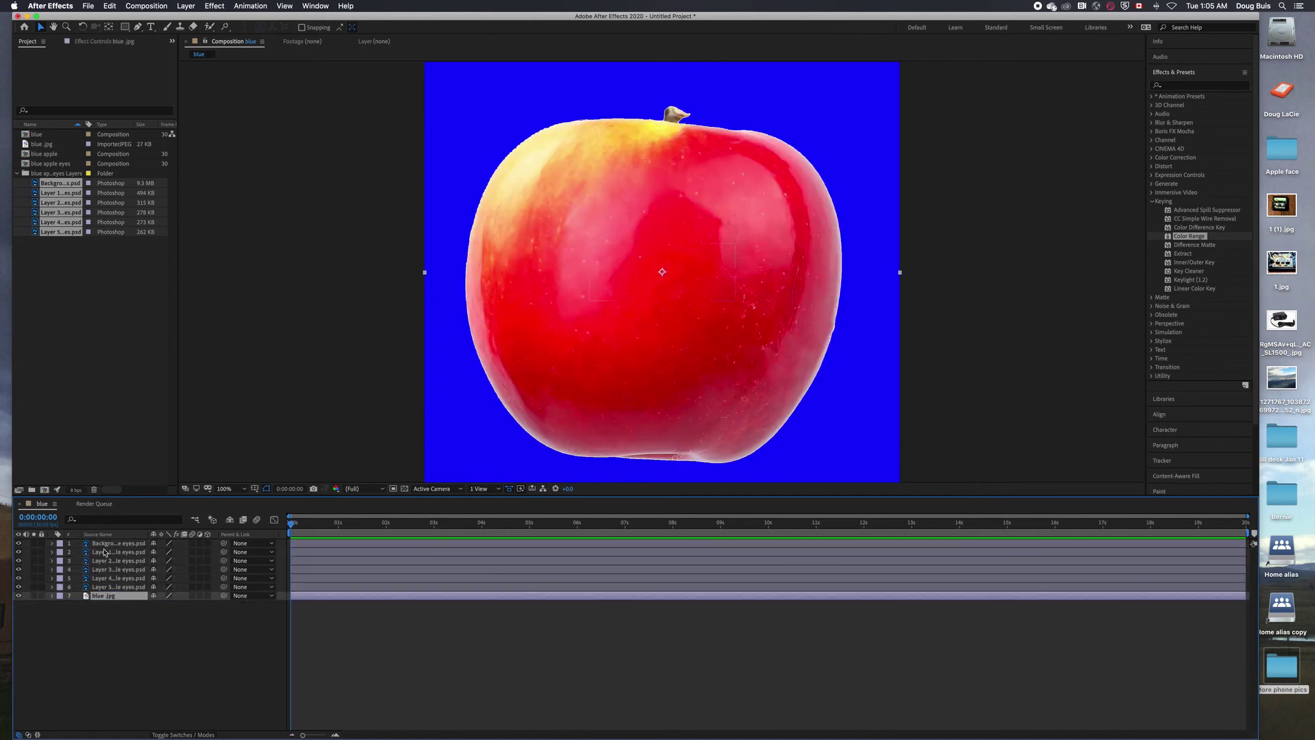
{"action": "left_click_drag", "start_coordinate": [103, 546], "coordinate": [105, 592]}
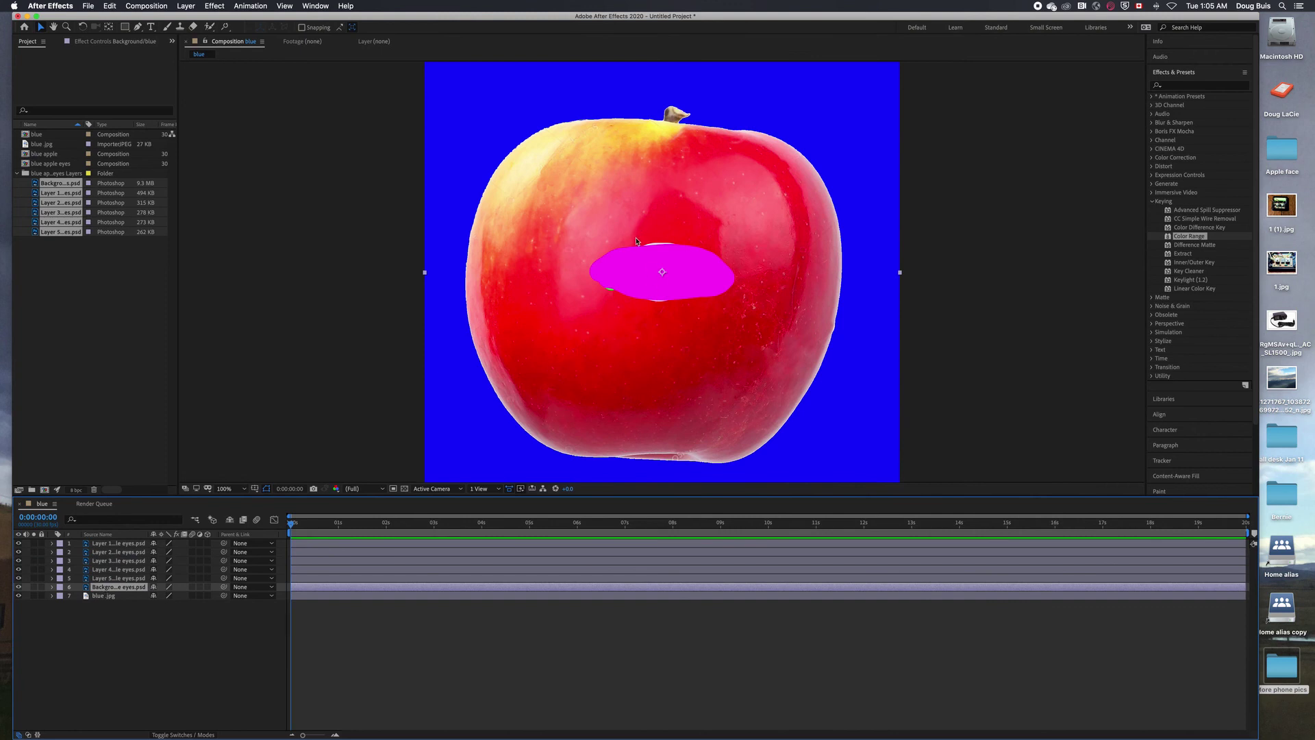
Step: Place the green eyebrows at upper left and upper right, and move the magenta mouth down
{"action": "left_click_drag", "start_coordinate": [610, 288], "coordinate": [559, 220]}
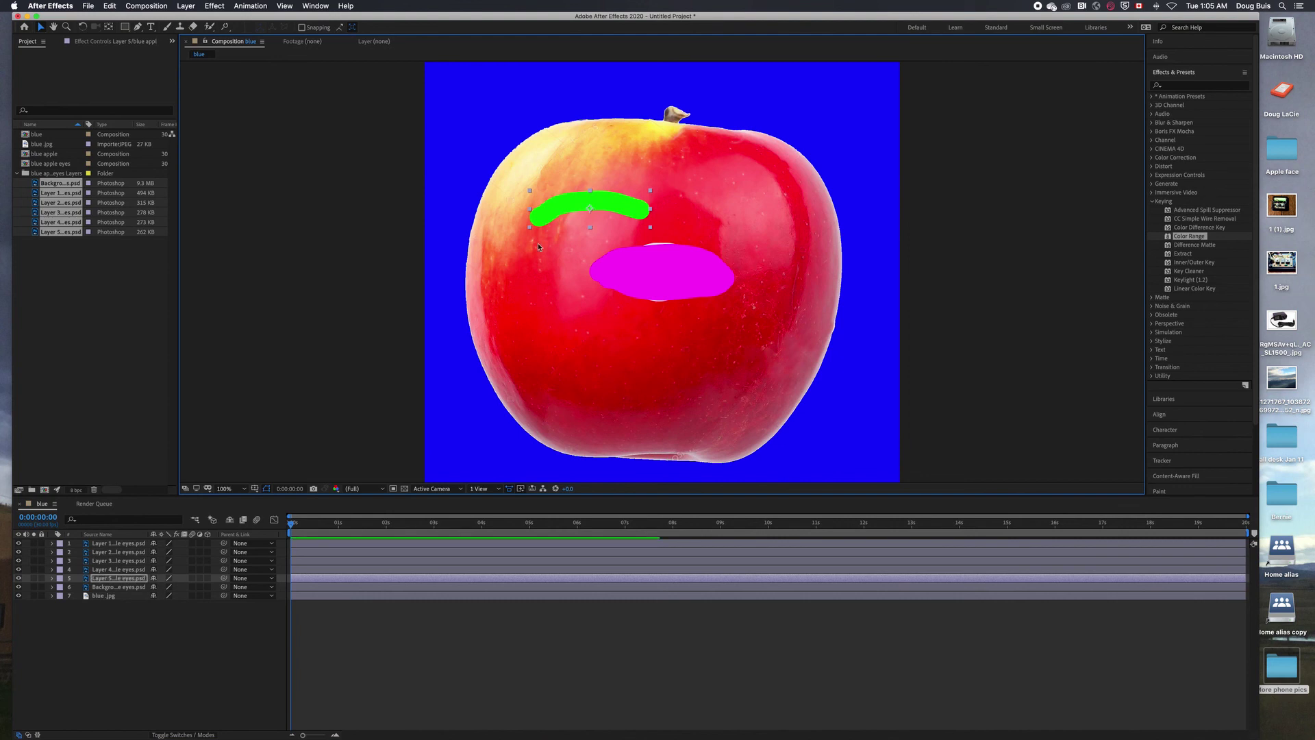
{"action": "left_click", "coordinate": [682, 269]}
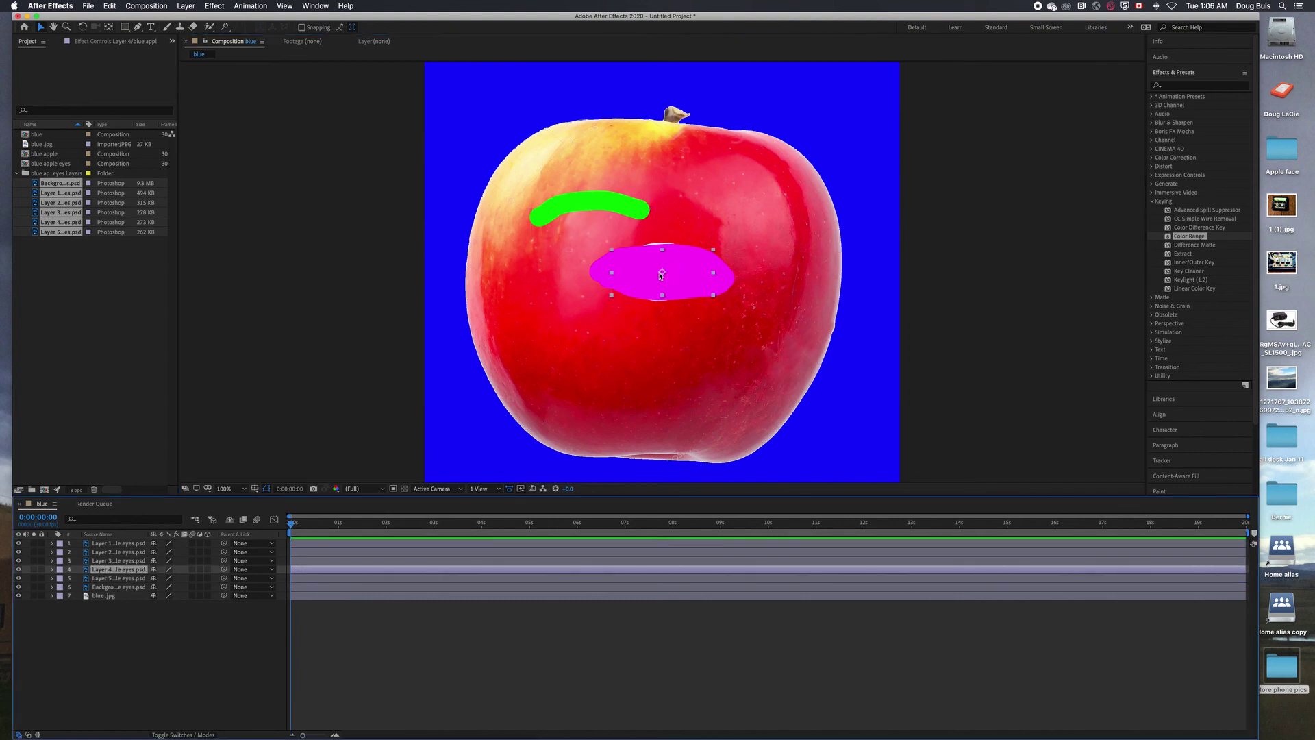
{"action": "left_click_drag", "start_coordinate": [661, 276], "coordinate": [730, 220]}
{"action": "left_click", "coordinate": [129, 545]}
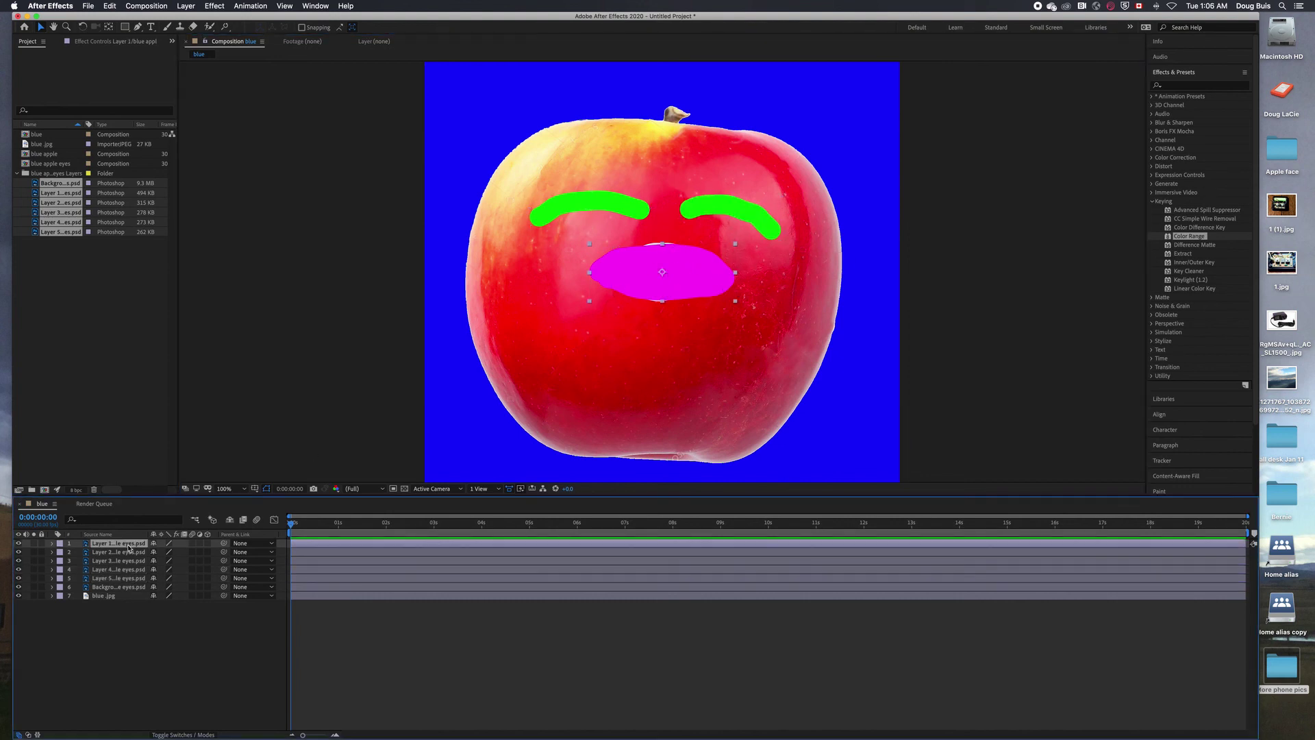
{"action": "left_click_drag", "start_coordinate": [653, 279], "coordinate": [643, 383]}
Step: Spread the two eyes apart to the left and right sides, nudging the left eye into place
{"action": "left_click", "coordinate": [122, 553]}
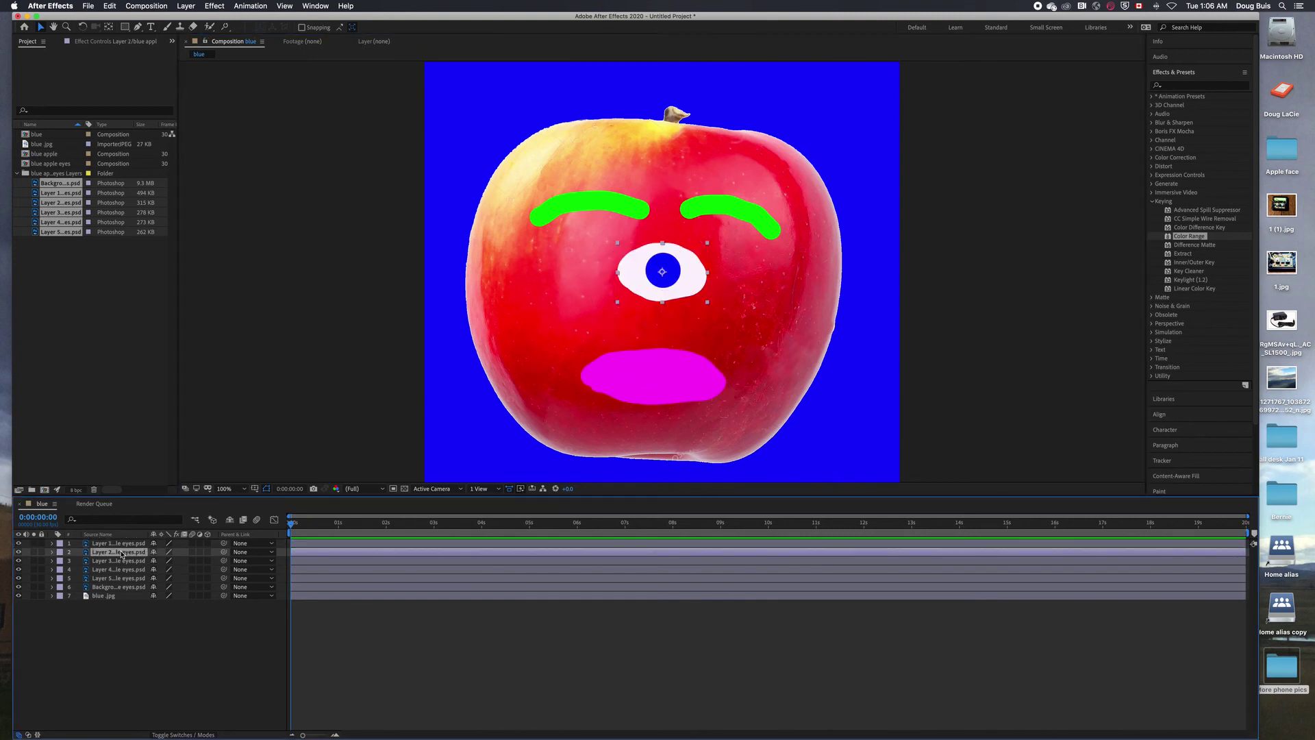
{"action": "left_click_drag", "start_coordinate": [665, 272], "coordinate": [577, 275]}
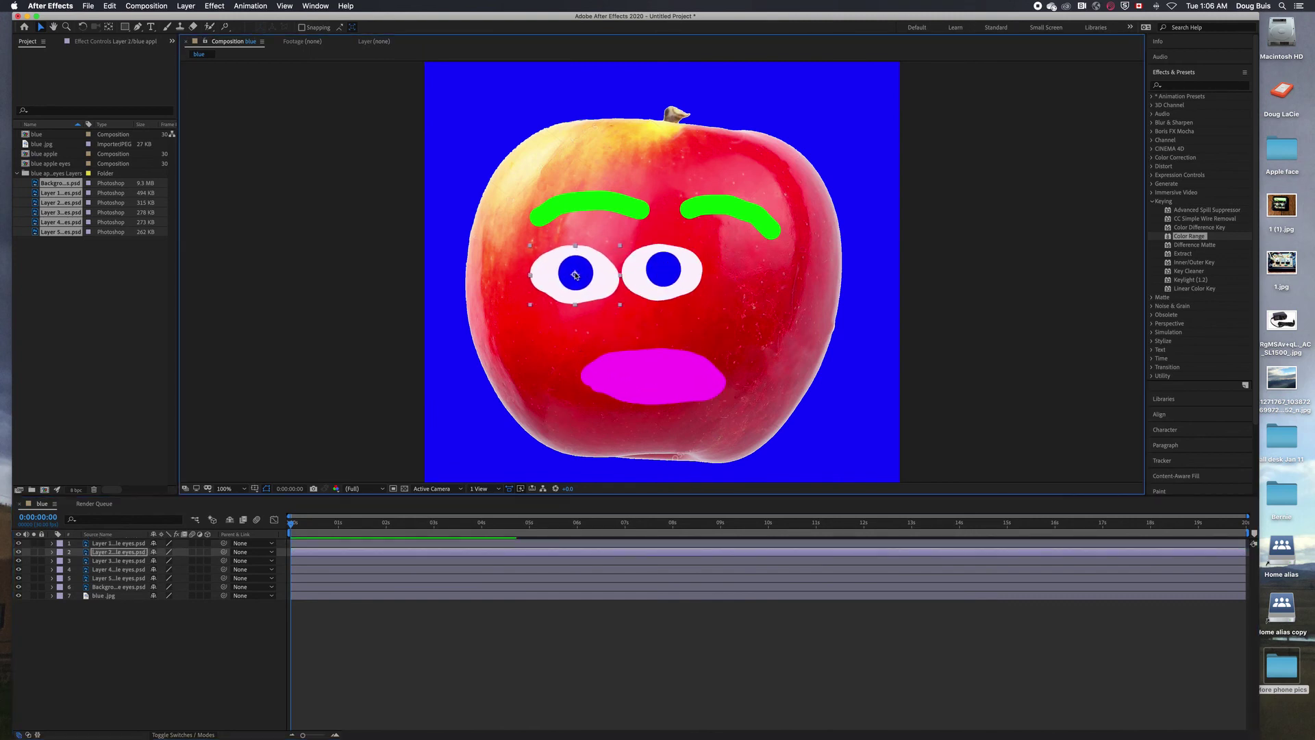
{"action": "left_click", "coordinate": [671, 285]}
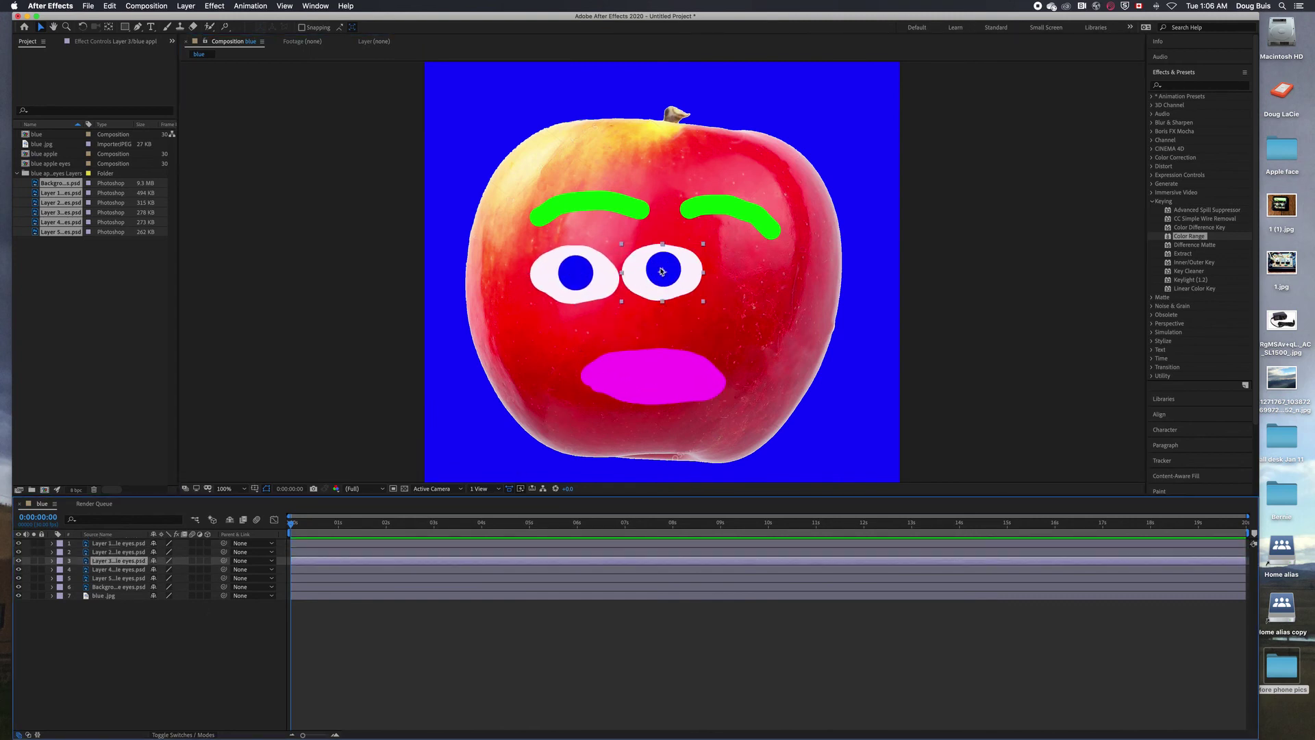
{"action": "left_click_drag", "start_coordinate": [662, 272], "coordinate": [718, 280]}
{"action": "left_click", "coordinate": [613, 283]}
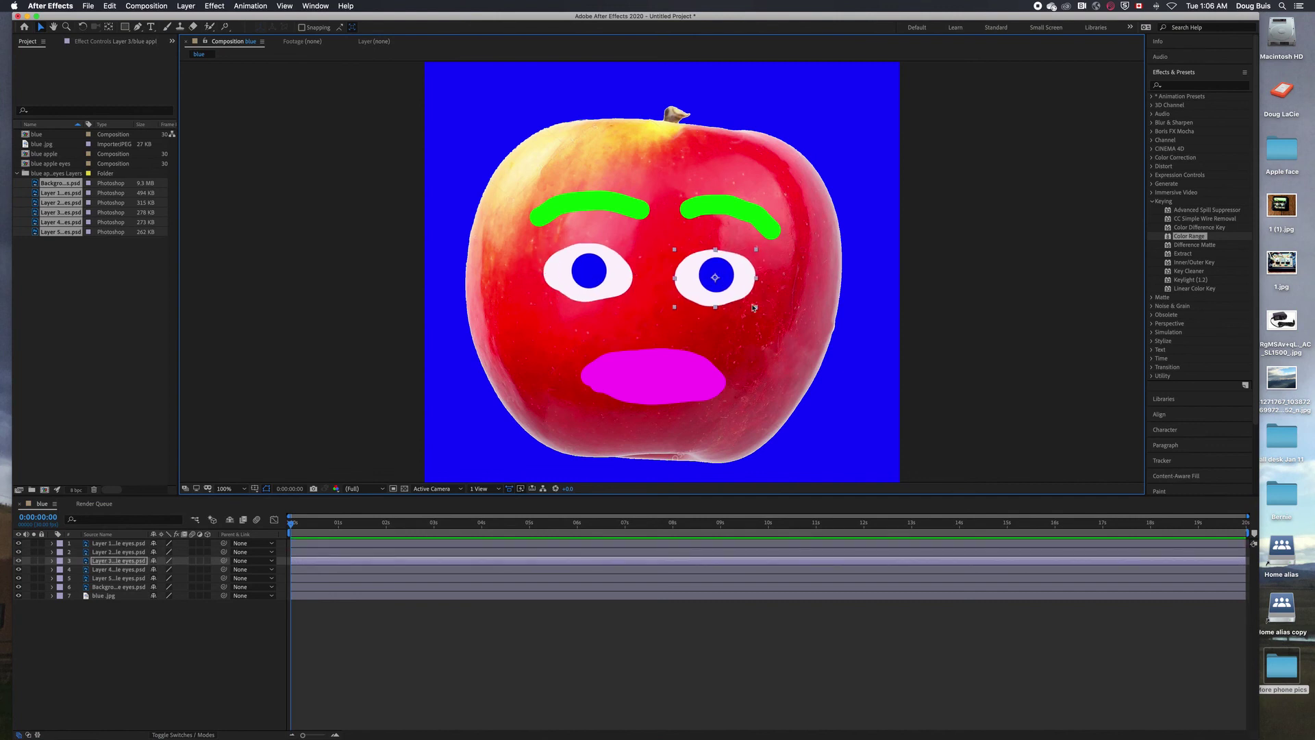
{"action": "left_click_drag", "start_coordinate": [591, 270], "coordinate": [596, 269]}
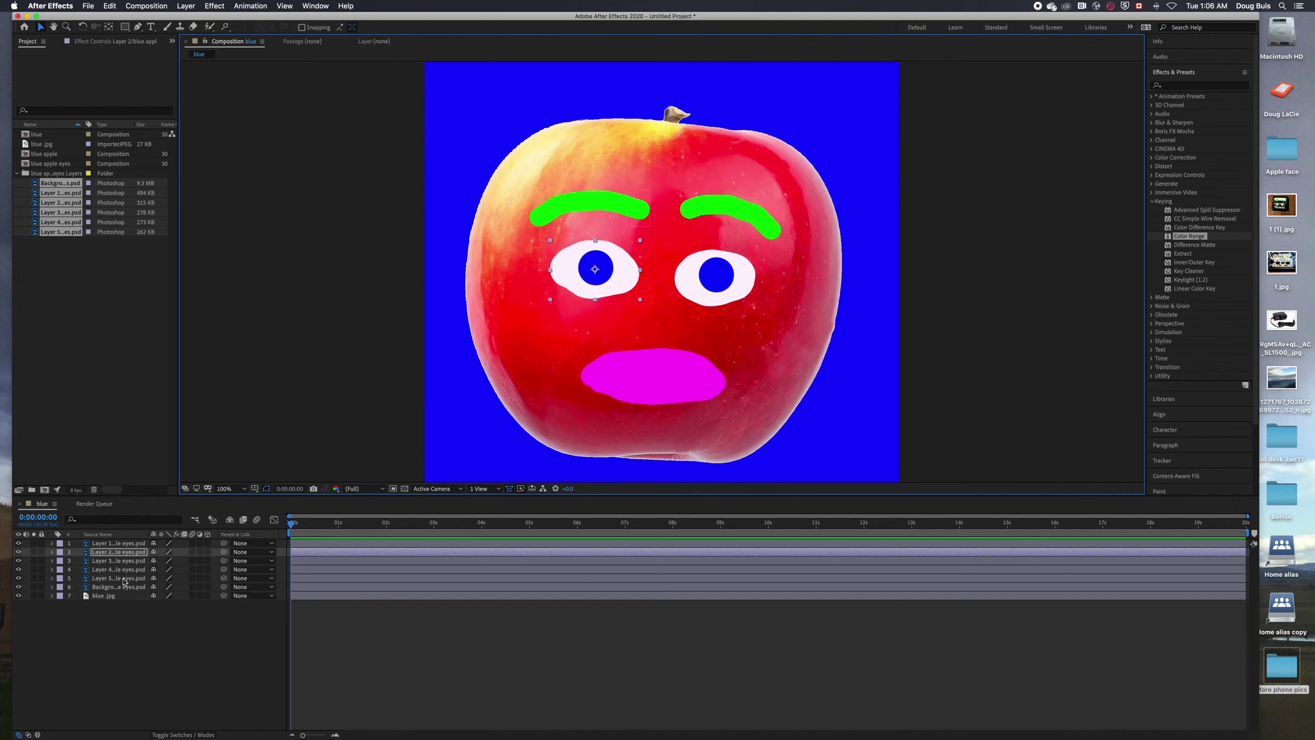
{"action": "left_click", "coordinate": [124, 580]}
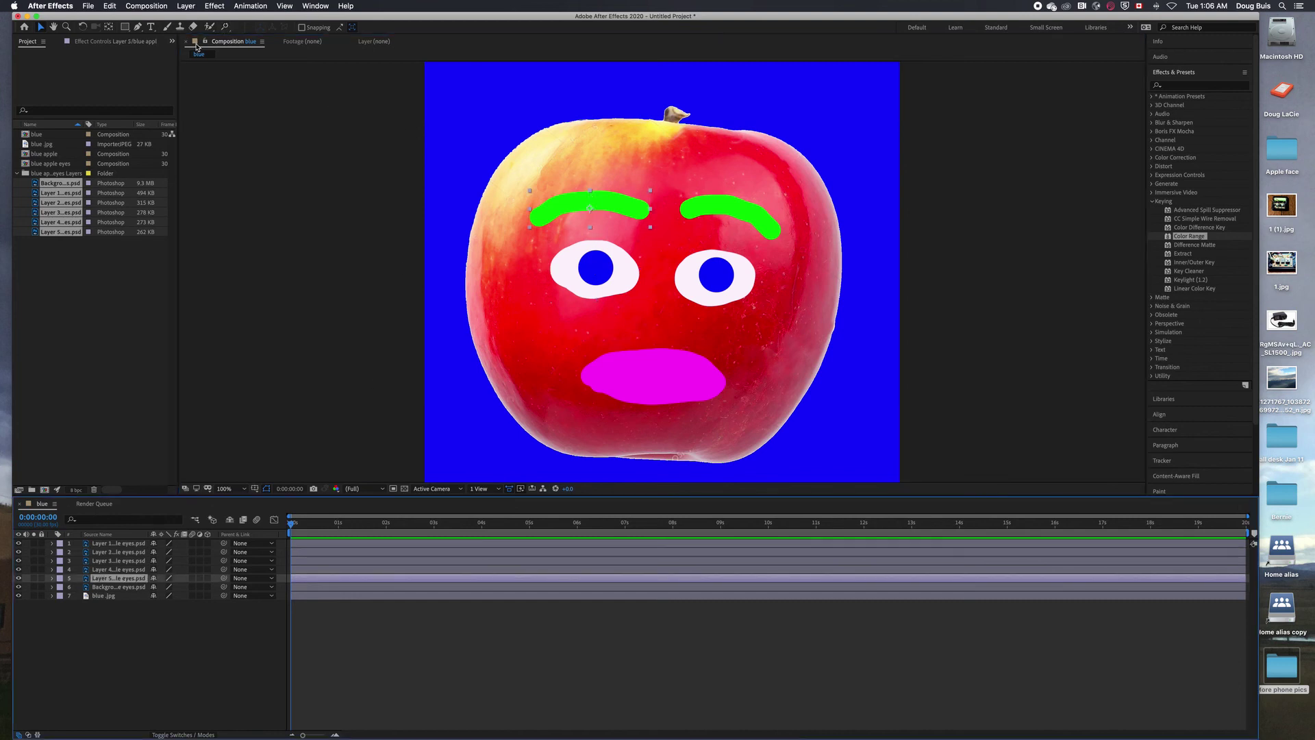
Step: With the Puppet Pin tool, place three pins along the right eyebrow
{"action": "left_click", "coordinate": [225, 28]}
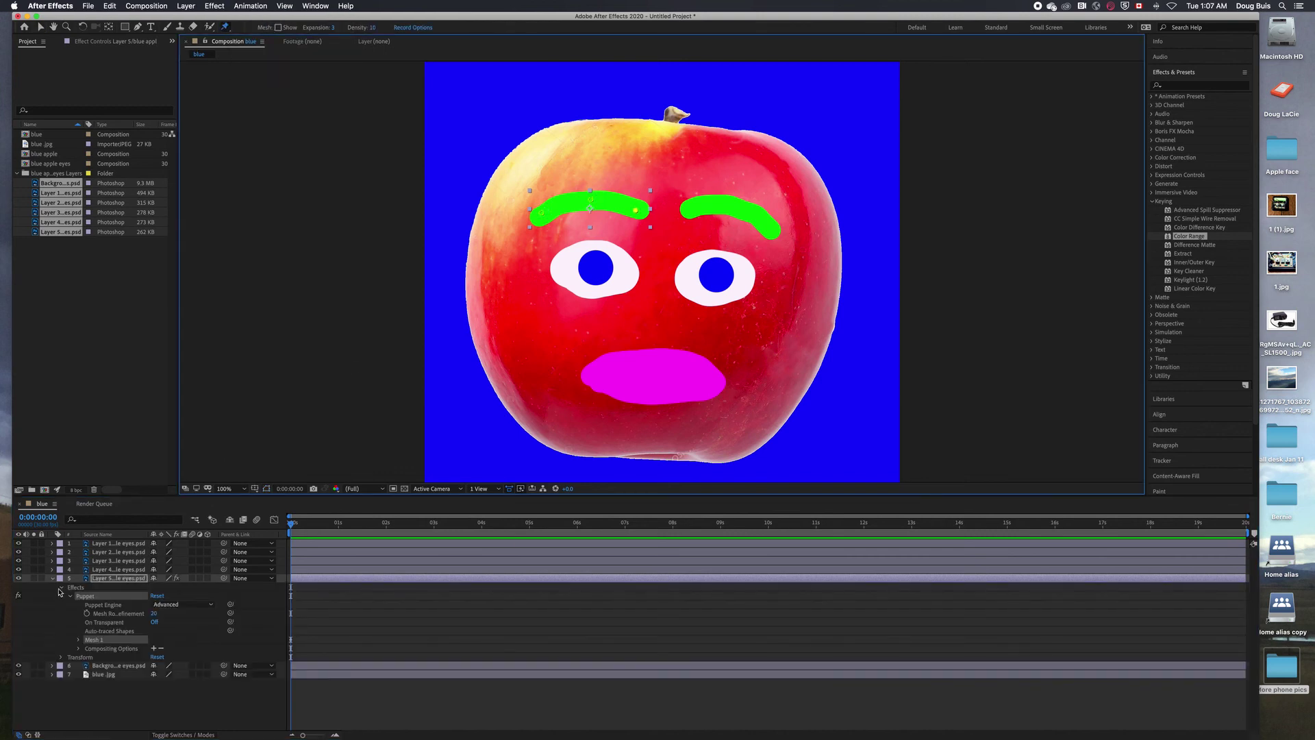
{"action": "left_click", "coordinate": [52, 578]}
{"action": "left_click", "coordinate": [53, 570]}
{"action": "left_click", "coordinate": [113, 571]}
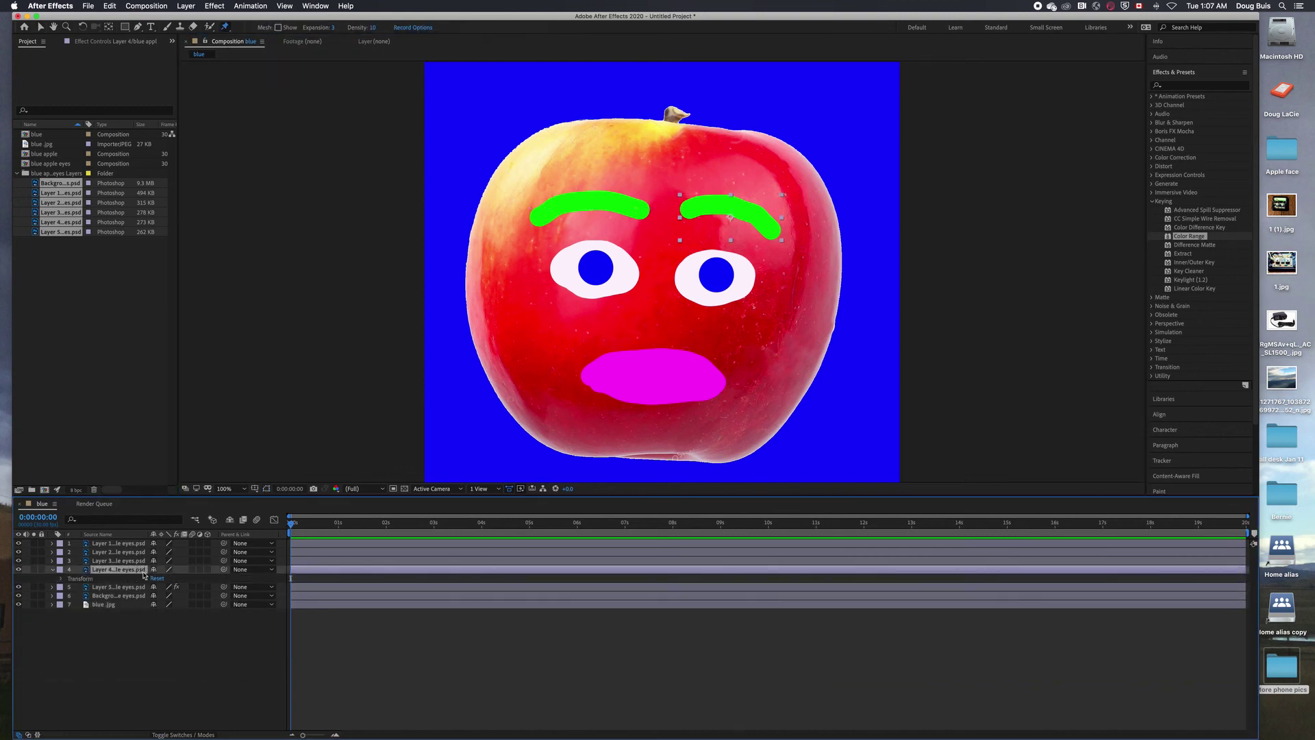
{"action": "left_click", "coordinate": [692, 210]}
{"action": "left_click", "coordinate": [733, 206]}
{"action": "left_click", "coordinate": [763, 222]}
Step: Place two puppet pins on the right eye and one on the left eye
{"action": "left_click", "coordinate": [106, 560]}
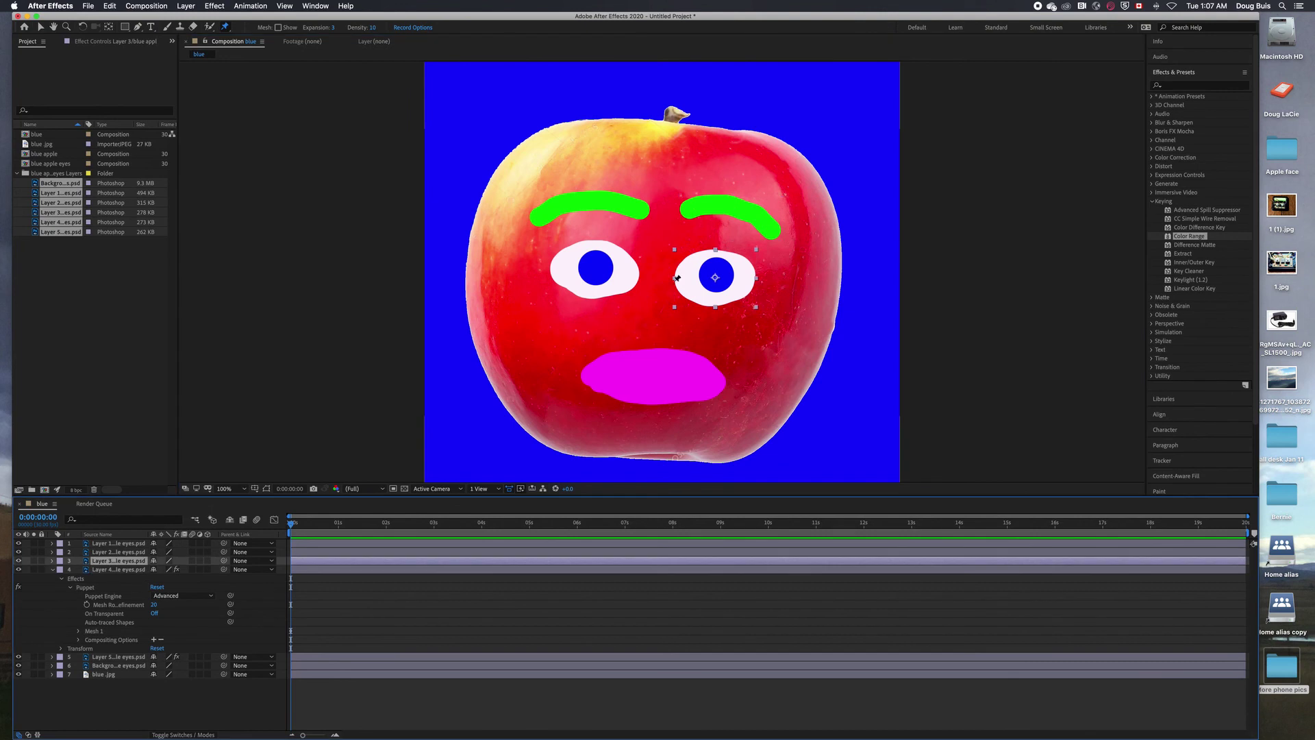
{"action": "left_click", "coordinate": [683, 279]}
{"action": "left_click", "coordinate": [705, 254]}
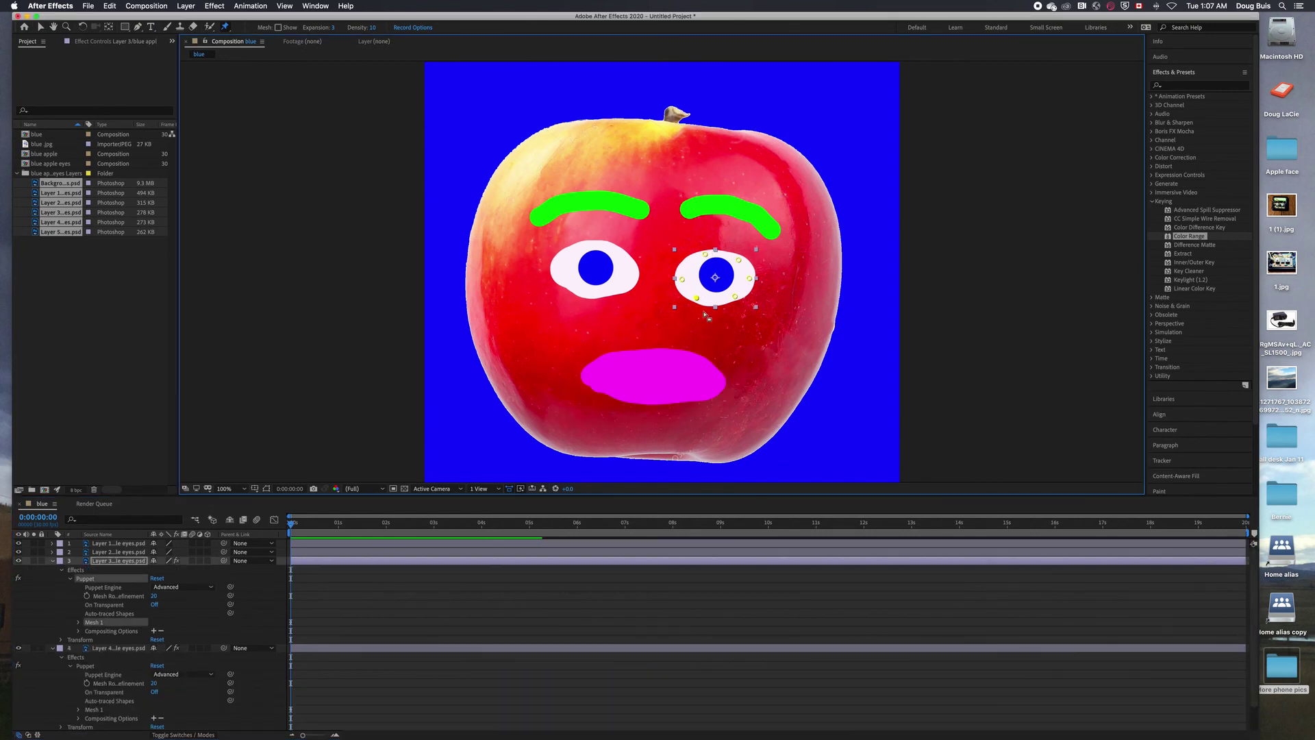
{"action": "left_click", "coordinate": [101, 553]}
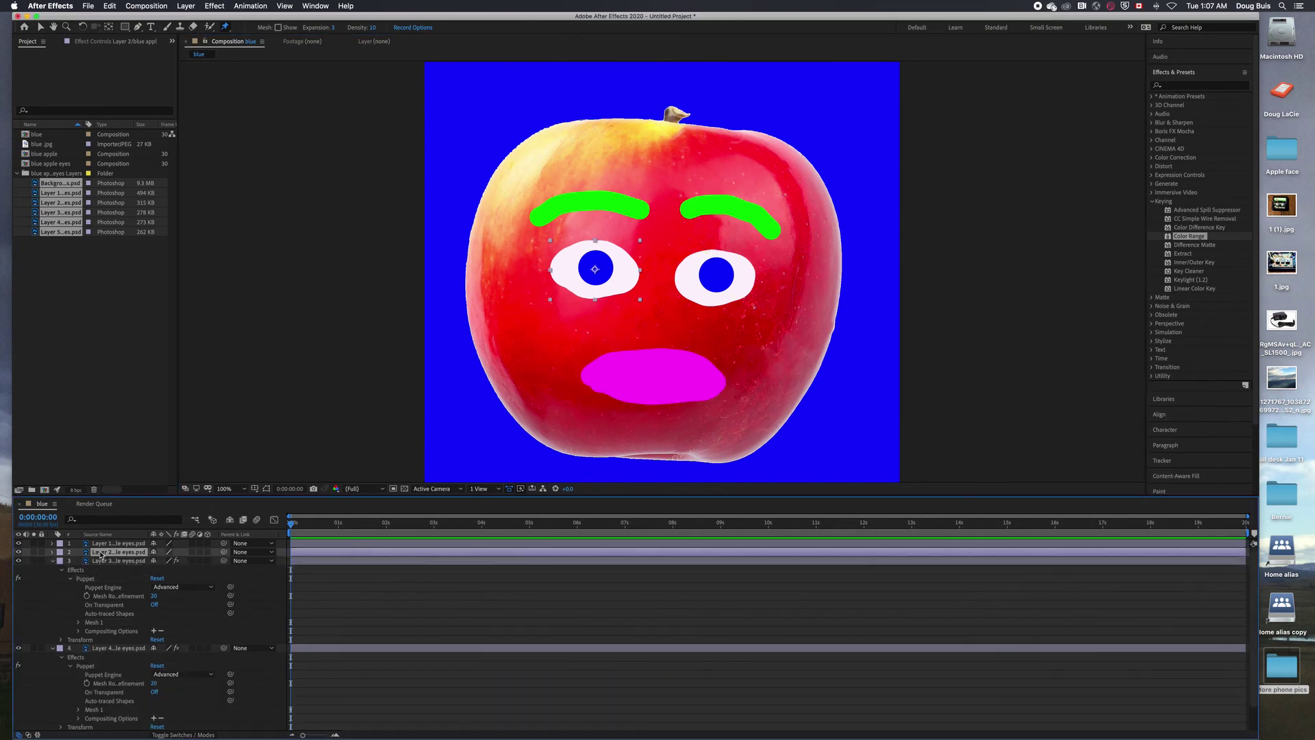
{"action": "left_click", "coordinate": [559, 259]}
Step: Place six puppet pins around the magenta mouth's outline, then collapse the timeline layers
{"action": "left_click", "coordinate": [110, 544]}
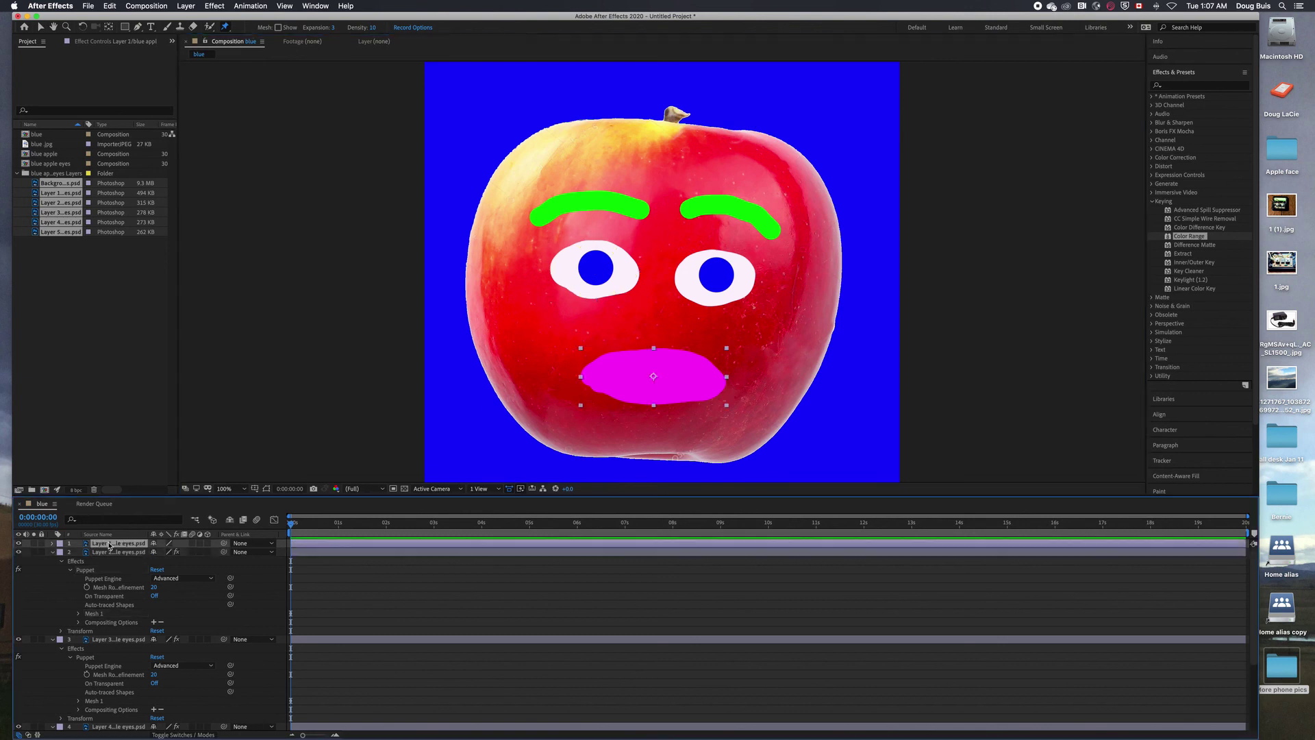
{"action": "left_click", "coordinate": [599, 374]}
{"action": "left_click", "coordinate": [618, 363]}
{"action": "left_click", "coordinate": [667, 358]}
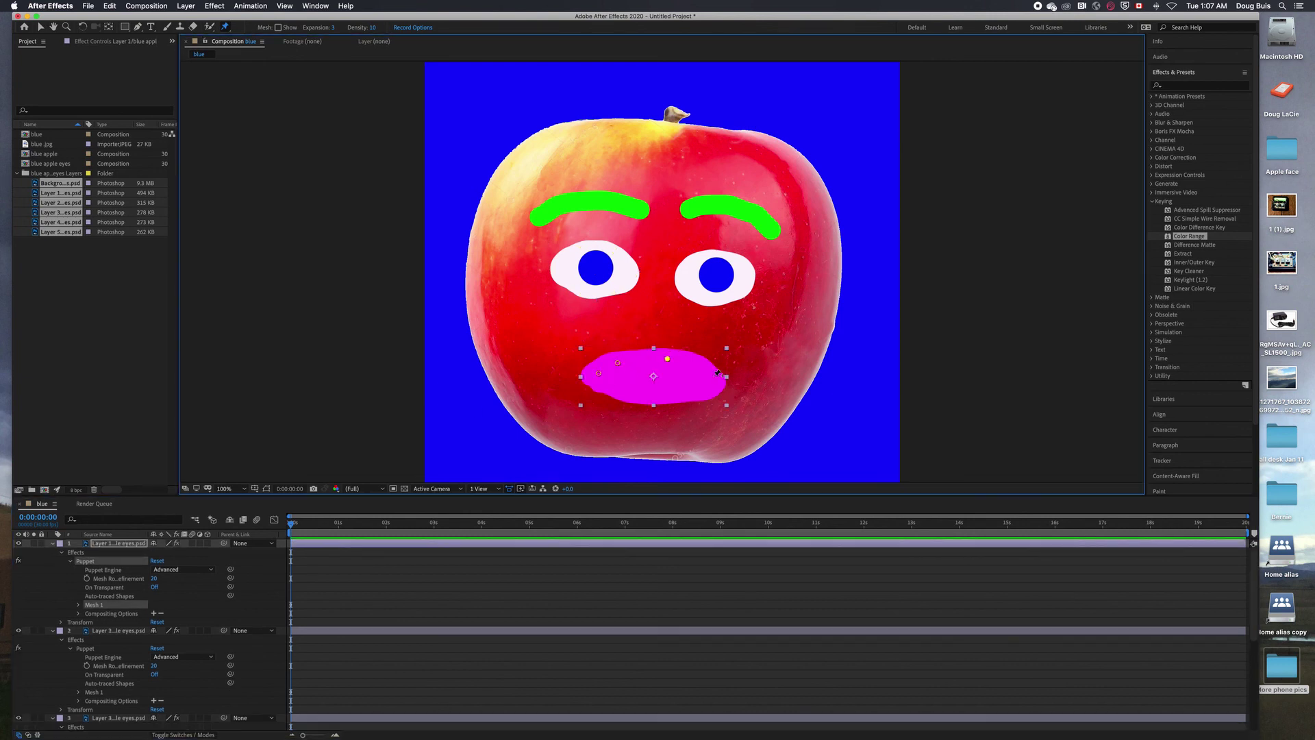
{"action": "left_click", "coordinate": [714, 377]}
{"action": "left_click", "coordinate": [694, 394]}
{"action": "left_click", "coordinate": [649, 396]}
{"action": "left_click", "coordinate": [62, 552]}
{"action": "left_click", "coordinate": [53, 569]}
{"action": "left_click", "coordinate": [53, 543]}
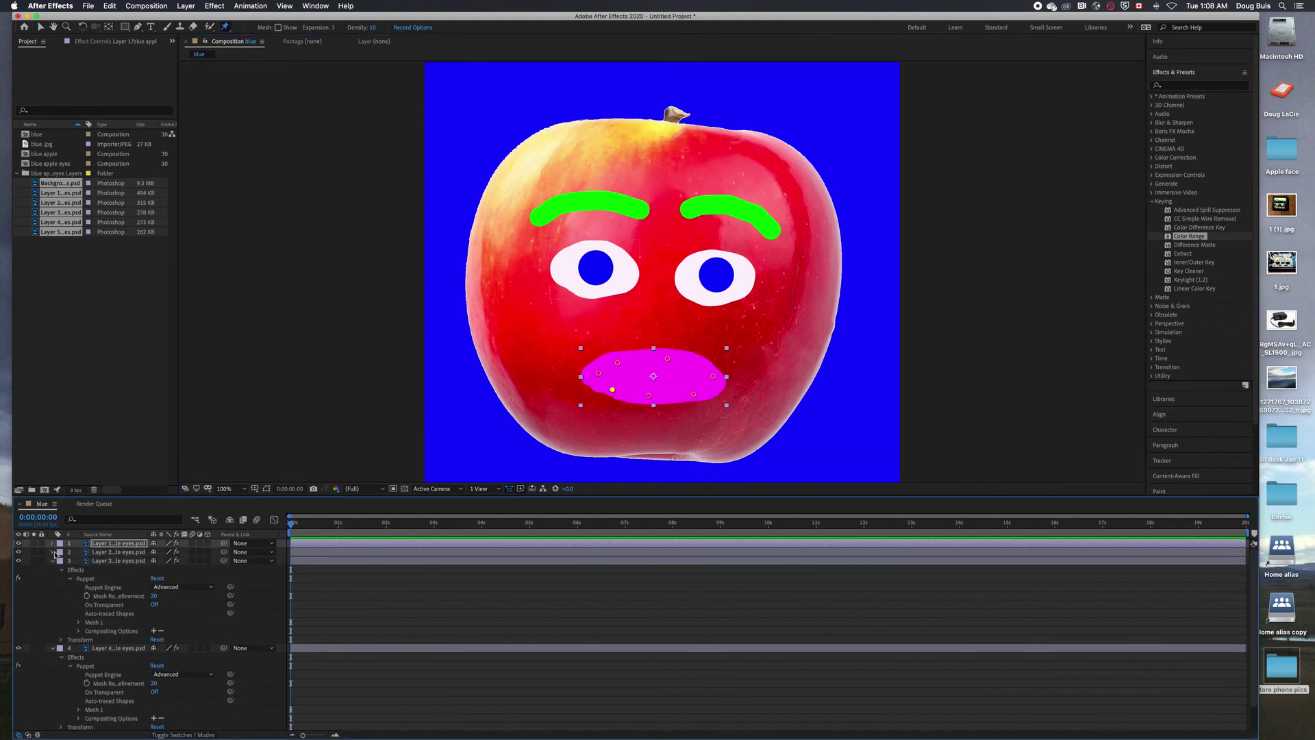
{"action": "left_click", "coordinate": [52, 561]}
{"action": "left_click", "coordinate": [52, 570]}
Step: Keyframe the mouth pins from the start: corners dipping down, then rising into a smile with the bottom pulled lower
{"action": "left_click_drag", "start_coordinate": [292, 525], "coordinate": [344, 536]}
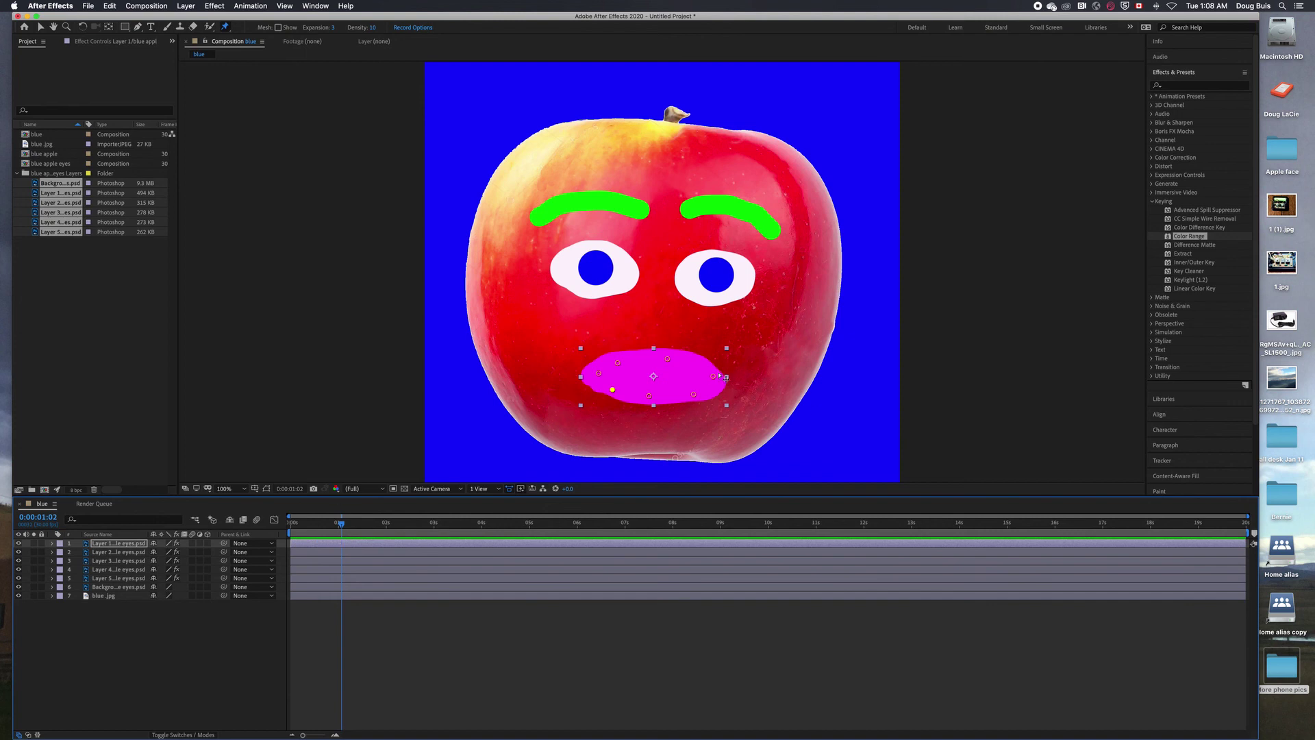
{"action": "left_click_drag", "start_coordinate": [714, 376], "coordinate": [714, 387]}
{"action": "left_click_drag", "start_coordinate": [598, 374], "coordinate": [595, 380]}
{"action": "left_click_drag", "start_coordinate": [379, 525], "coordinate": [396, 526]}
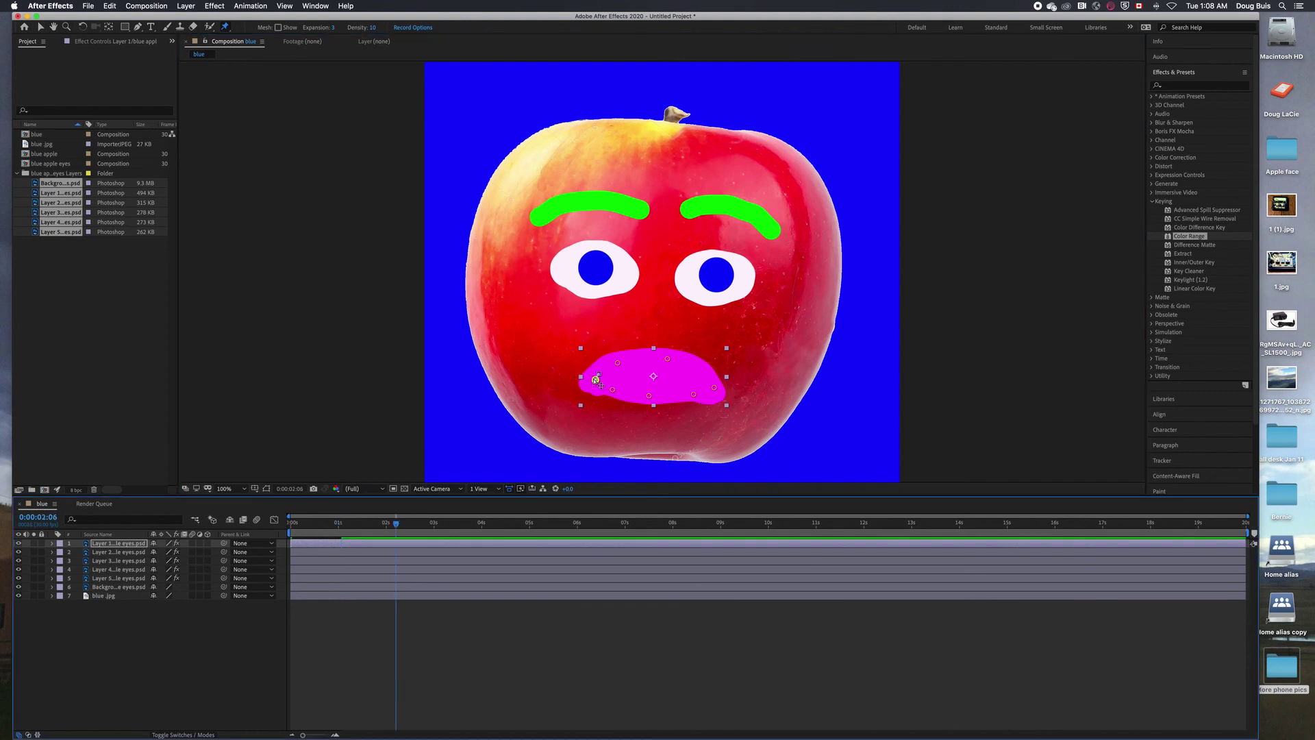
{"action": "left_click_drag", "start_coordinate": [596, 379], "coordinate": [592, 354]}
{"action": "left_click_drag", "start_coordinate": [714, 388], "coordinate": [721, 349]}
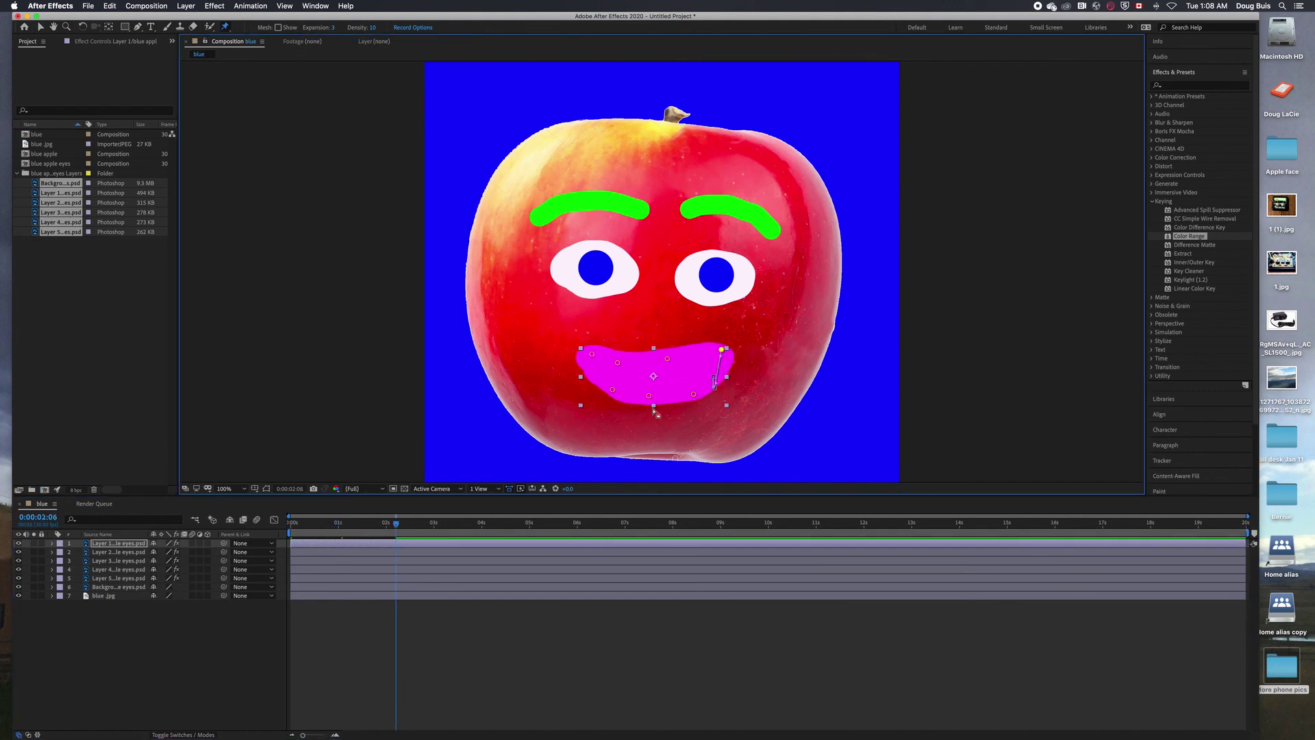
{"action": "left_click_drag", "start_coordinate": [649, 396], "coordinate": [651, 415]}
{"action": "left_click_drag", "start_coordinate": [618, 363], "coordinate": [618, 354]}
{"action": "left_click_drag", "start_coordinate": [396, 525], "coordinate": [468, 527]}
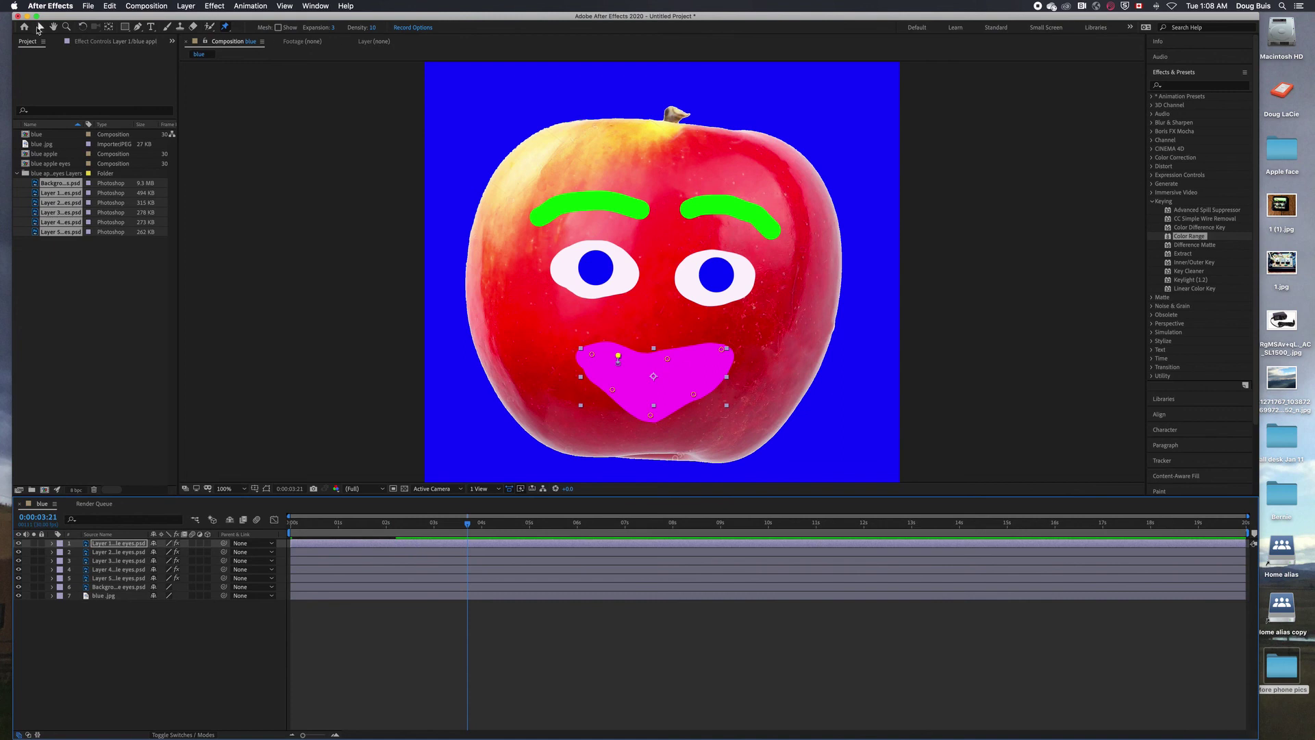
Step: With the Selection tool, shift the mouth layer slightly sideways at different times near the start
{"action": "left_click", "coordinate": [38, 27]}
{"action": "left_click_drag", "start_coordinate": [654, 376], "coordinate": [668, 375]}
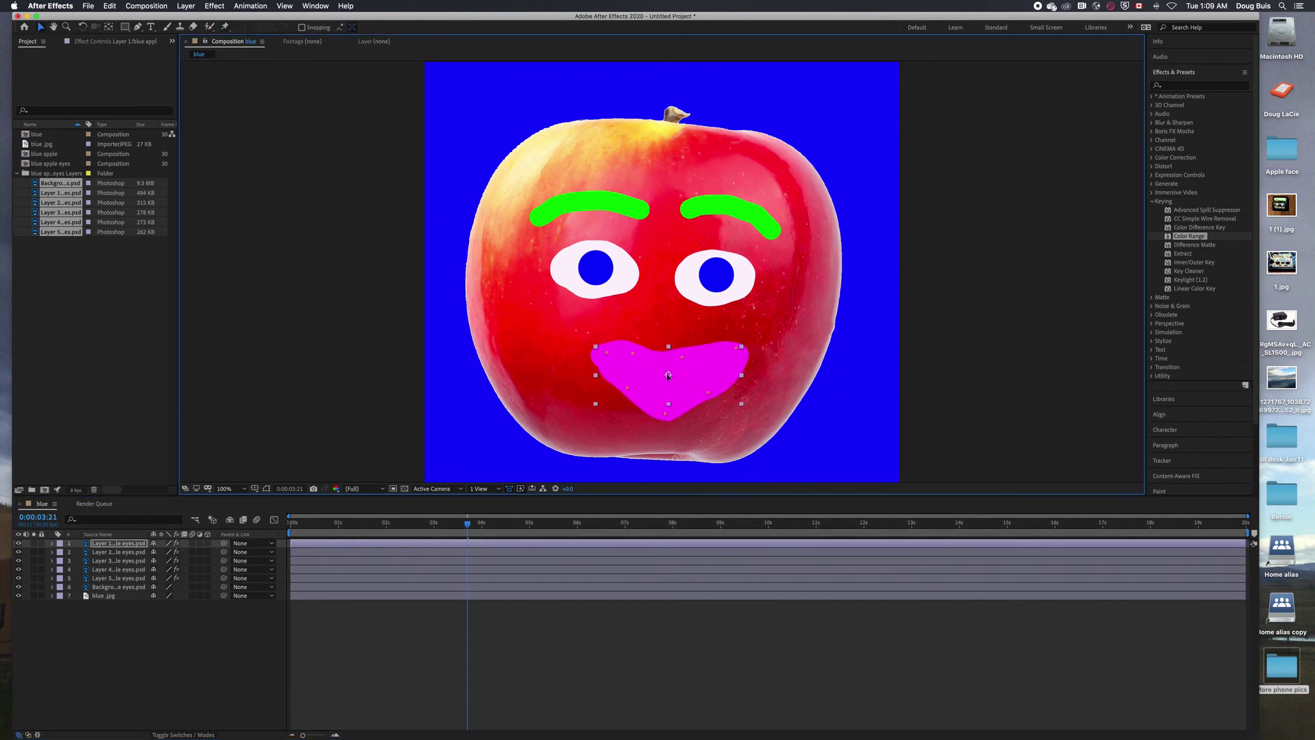
{"action": "left_click_drag", "start_coordinate": [468, 525], "coordinate": [299, 526]}
{"action": "left_click_drag", "start_coordinate": [668, 375], "coordinate": [635, 375]}
{"action": "left_click_drag", "start_coordinate": [300, 525], "coordinate": [359, 525]}
{"action": "left_click_drag", "start_coordinate": [635, 376], "coordinate": [646, 375]}
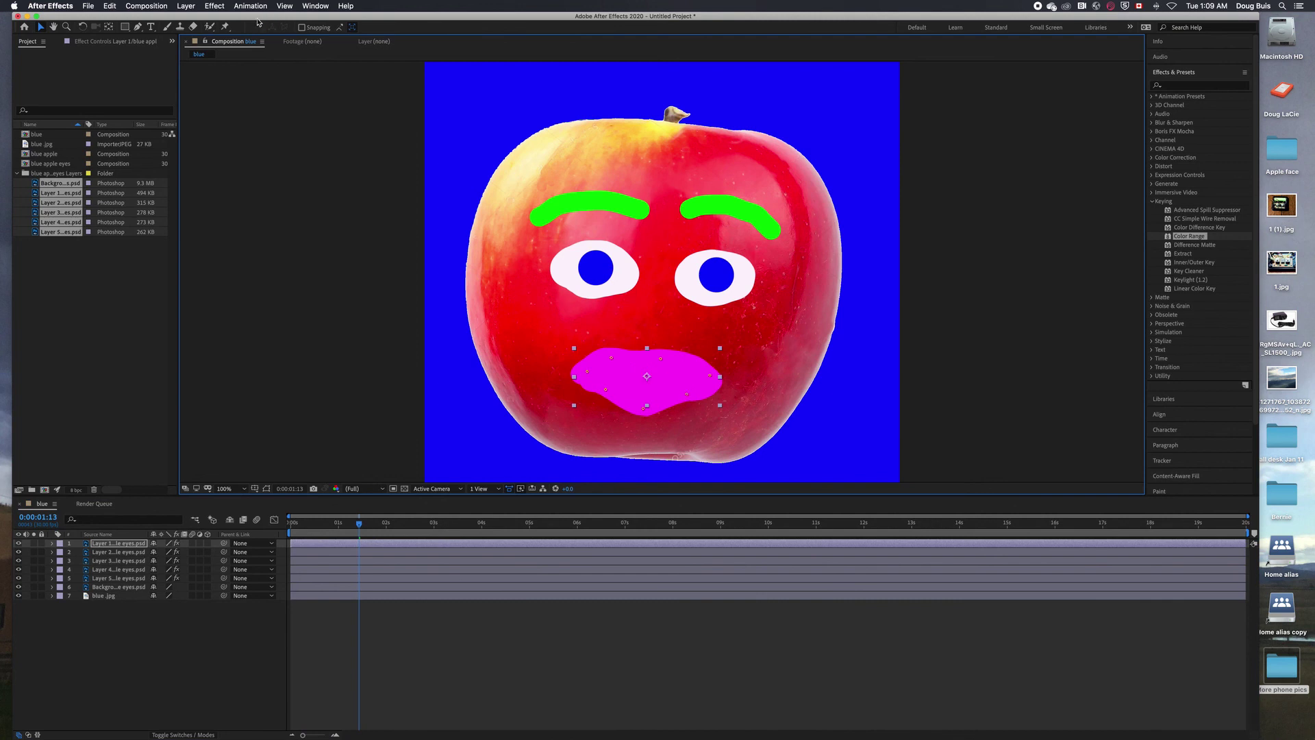
Step: Place a Puppet bend pin in the middle of the mouth and scale and rotate it
{"action": "left_click", "coordinate": [228, 28]}
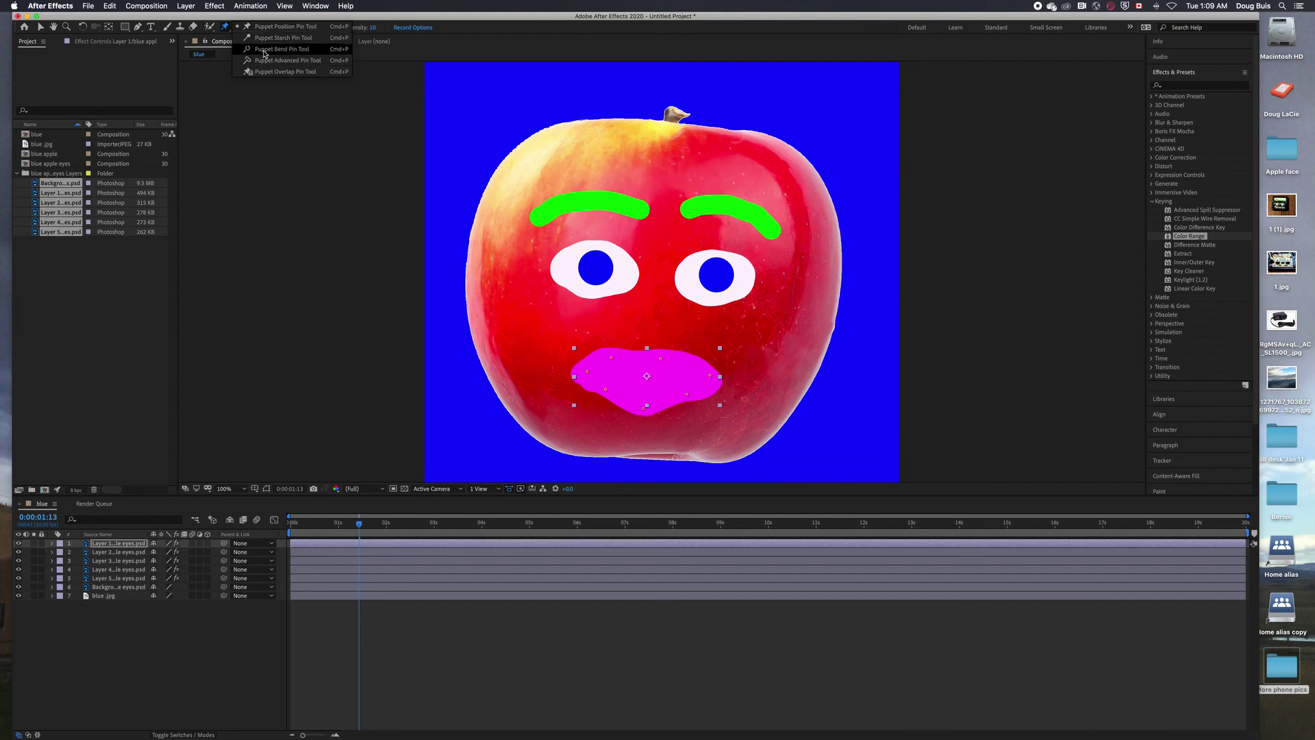
{"action": "left_click", "coordinate": [263, 51]}
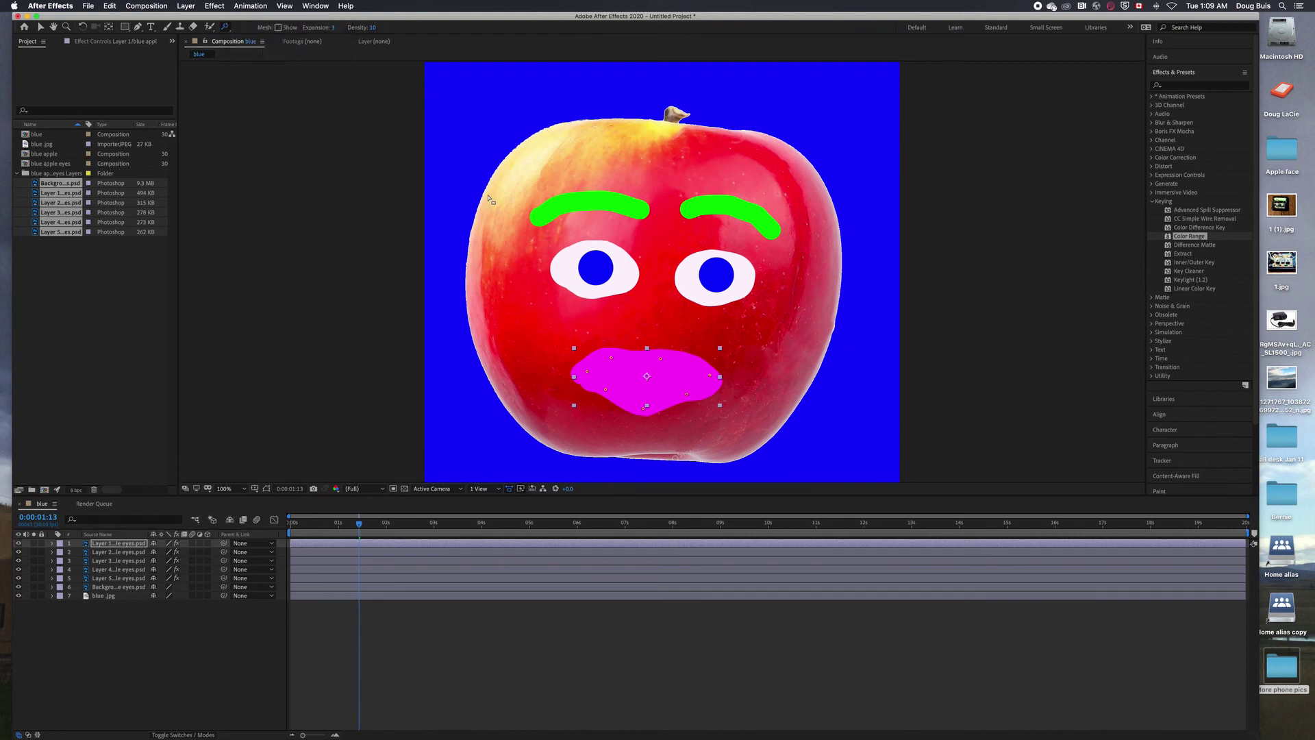
{"action": "left_click", "coordinate": [655, 376]}
{"action": "left_click_drag", "start_coordinate": [677, 377], "coordinate": [606, 402]}
Step: At about 10 seconds, rotate the bend pin to droop the mouth and pull its corners down and outward
{"action": "left_click_drag", "start_coordinate": [359, 525], "coordinate": [775, 567]}
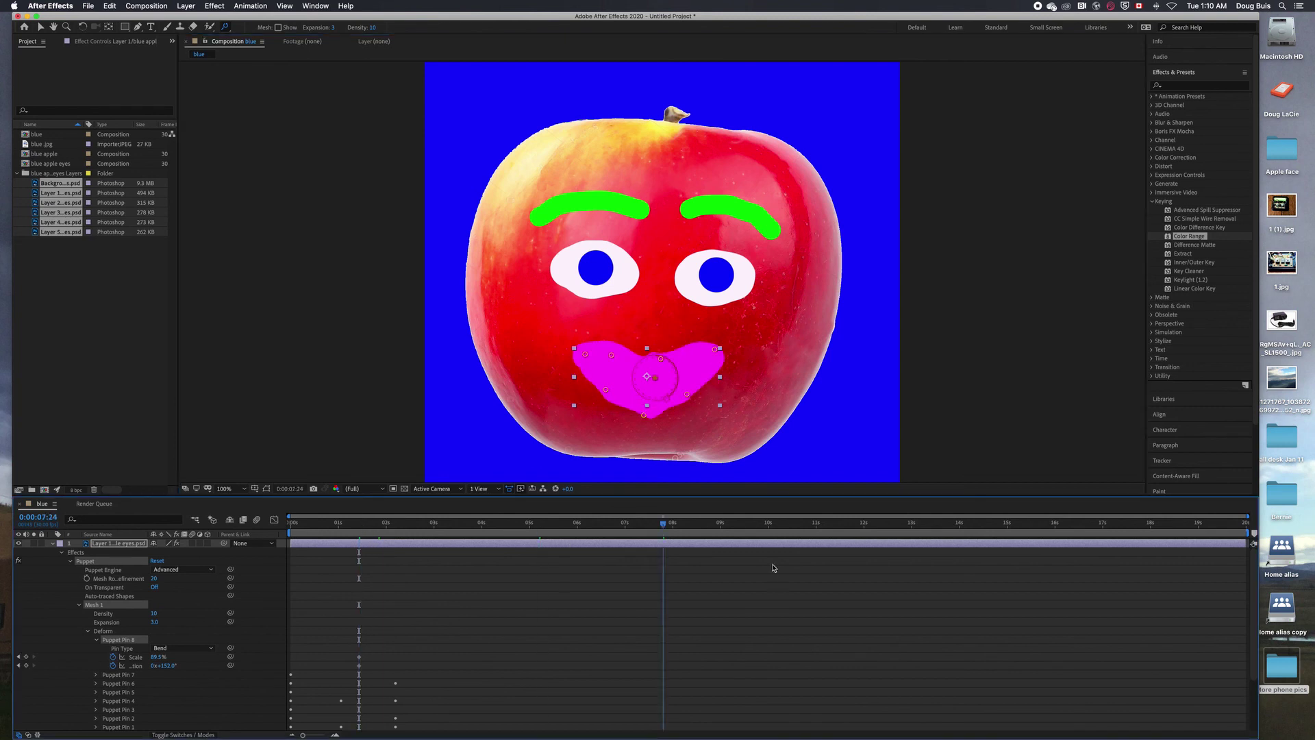
{"action": "left_click_drag", "start_coordinate": [633, 380], "coordinate": [746, 384]}
{"action": "left_click_drag", "start_coordinate": [715, 348], "coordinate": [720, 393]}
{"action": "left_click", "coordinate": [585, 341]}
{"action": "left_click_drag", "start_coordinate": [586, 340], "coordinate": [526, 326]}
Step: At about 19 seconds, reposition the mouth pins into a frown and add a second bend pin
{"action": "left_click_drag", "start_coordinate": [775, 525], "coordinate": [1216, 526]}
{"action": "left_click_drag", "start_coordinate": [526, 326], "coordinate": [595, 382]}
{"action": "left_click_drag", "start_coordinate": [644, 415], "coordinate": [646, 382]}
{"action": "left_click", "coordinate": [645, 351]}
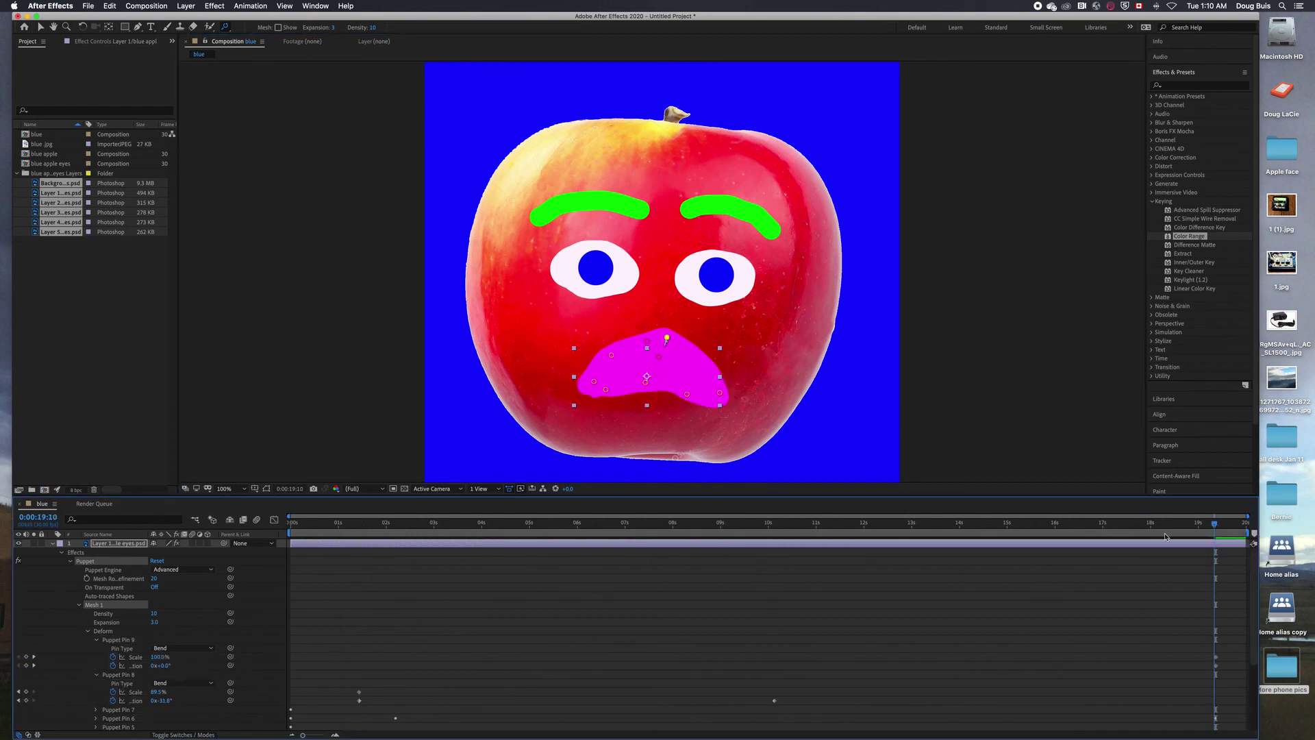
Step: Return to the first frame and show the mouth layer's Transform properties instead of the mesh settings
{"action": "left_click", "coordinate": [322, 525]}
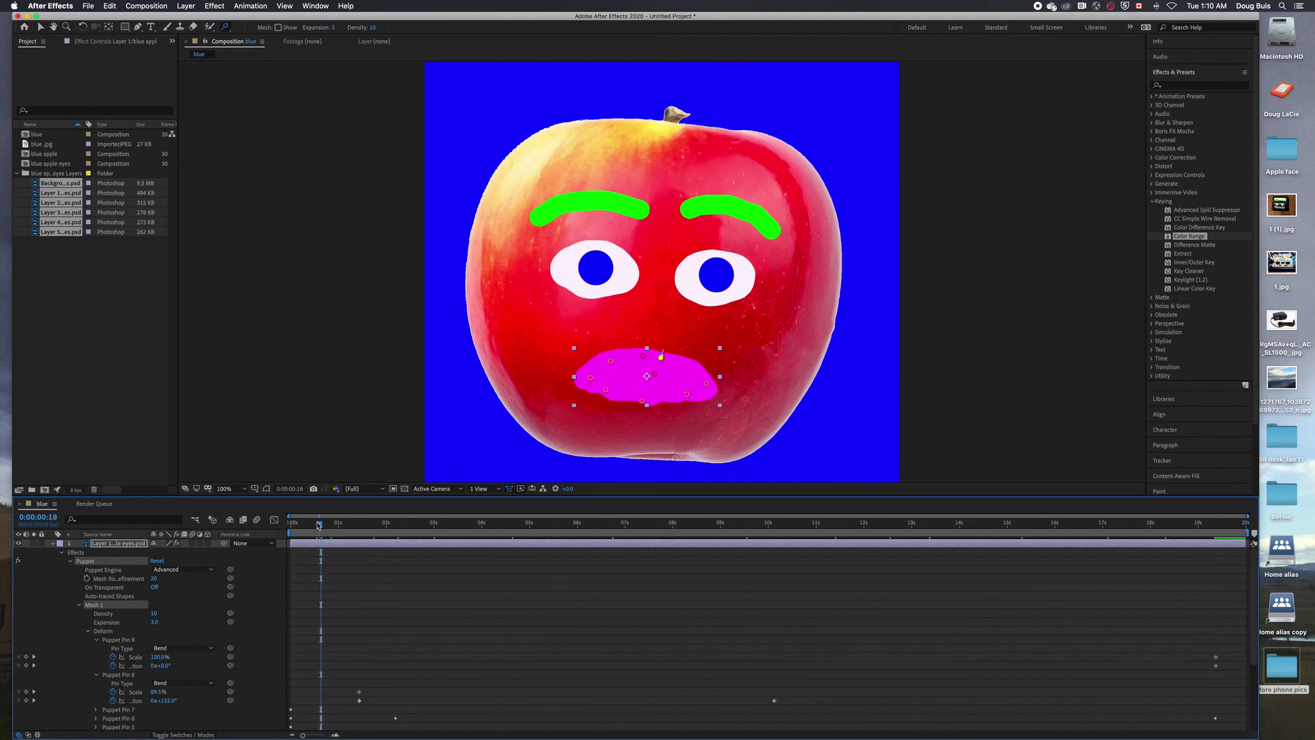
{"action": "left_click_drag", "start_coordinate": [318, 525], "coordinate": [288, 529]}
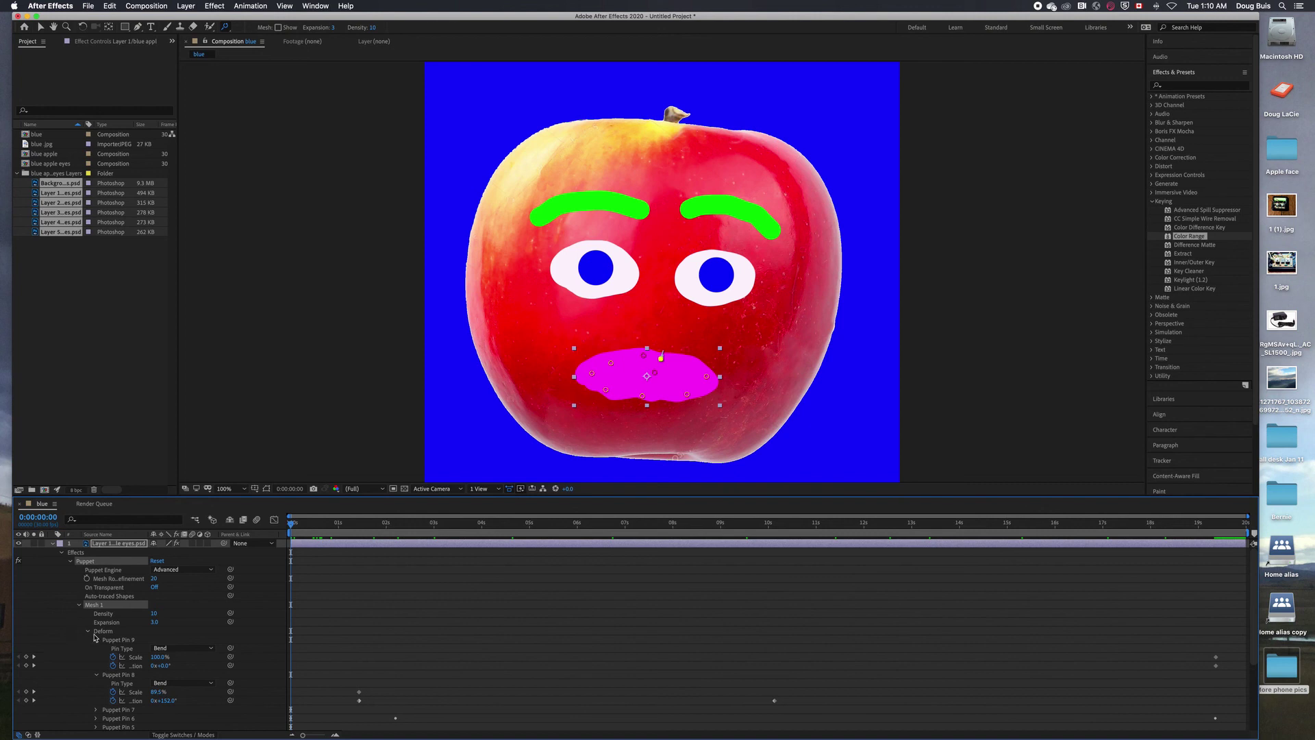
{"action": "left_click", "coordinate": [79, 604]}
{"action": "left_click", "coordinate": [62, 623]}
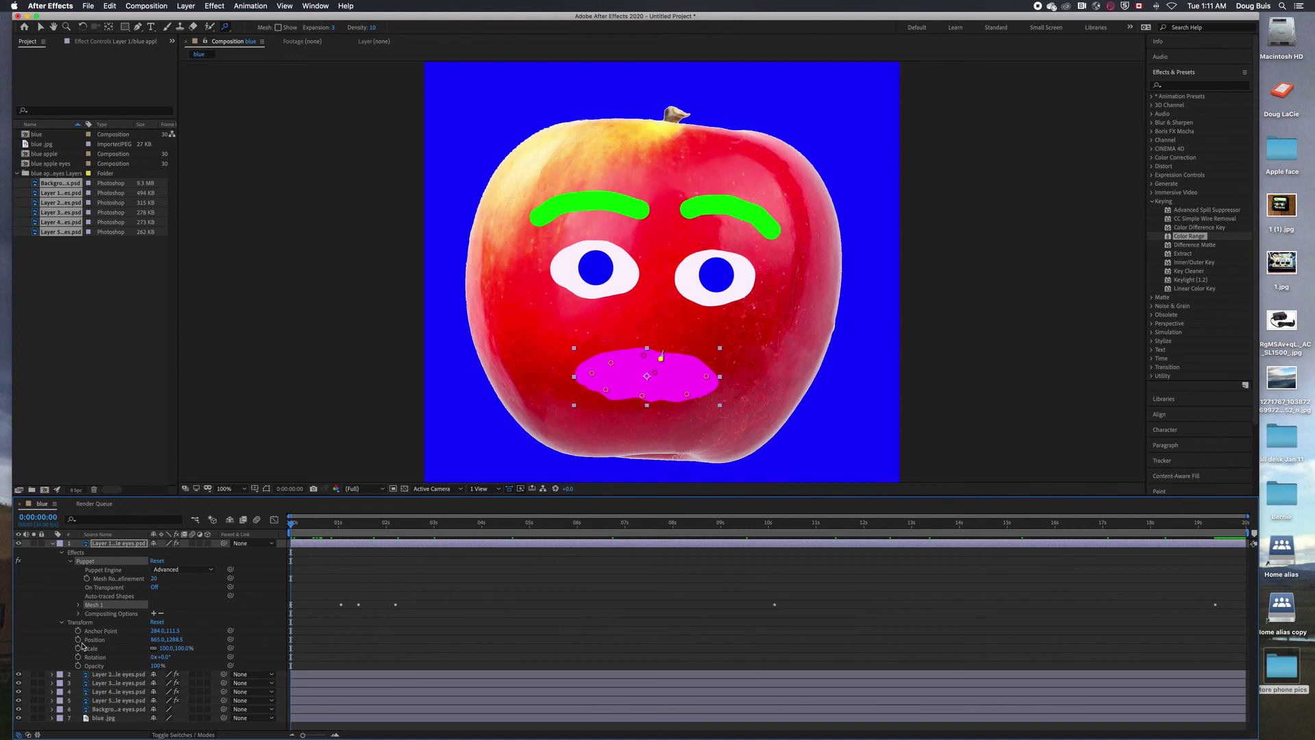
Step: Enable Position, Scale, Rotation and Opacity stopwatches on the mouth and nudge it slightly right and up
{"action": "left_click", "coordinate": [78, 639]}
{"action": "left_click", "coordinate": [78, 648]}
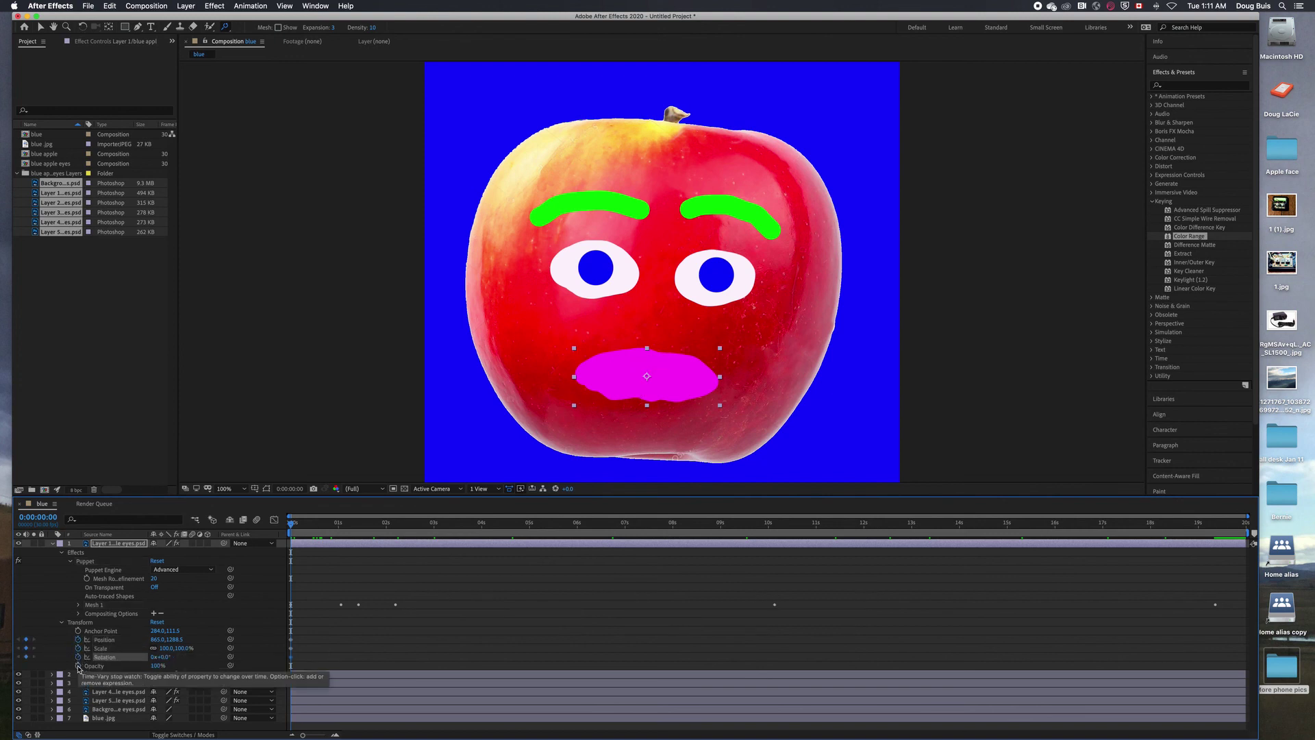
{"action": "left_click", "coordinate": [78, 657]}
{"action": "left_click", "coordinate": [78, 665]}
{"action": "key", "text": "space"}
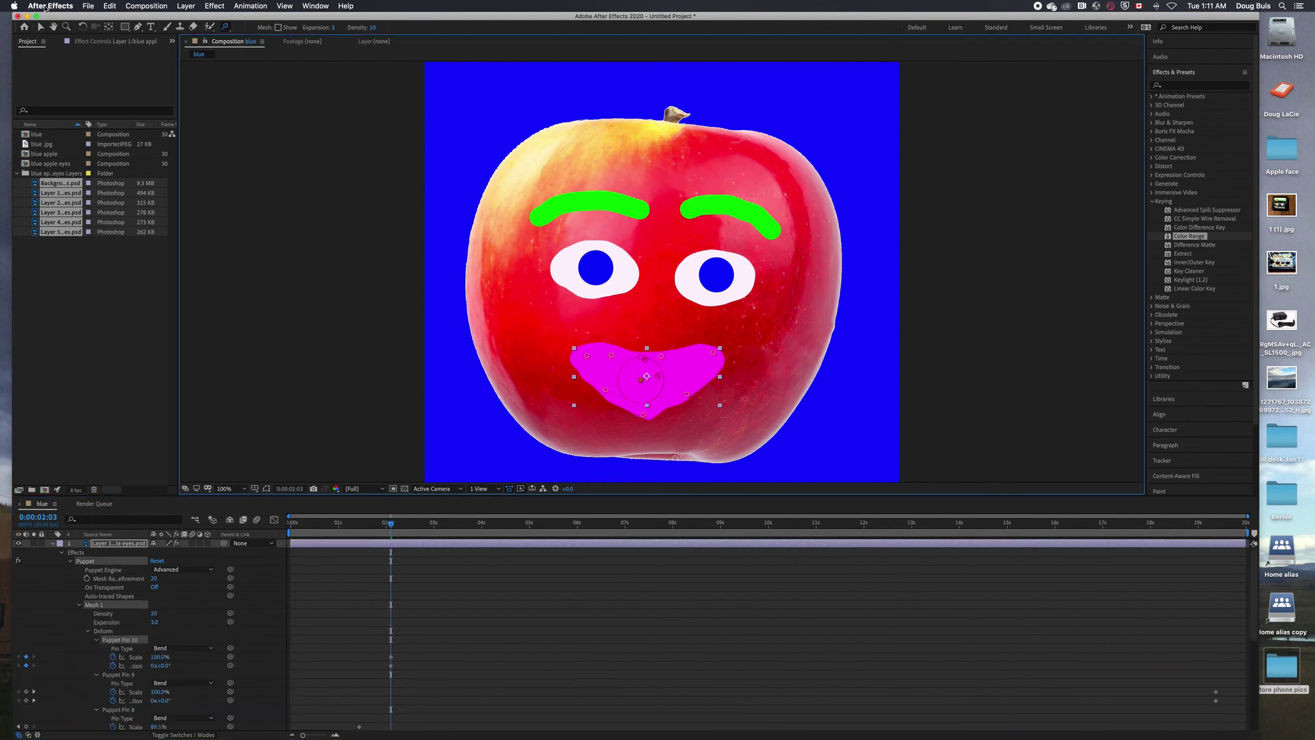
{"action": "left_click", "coordinate": [39, 27]}
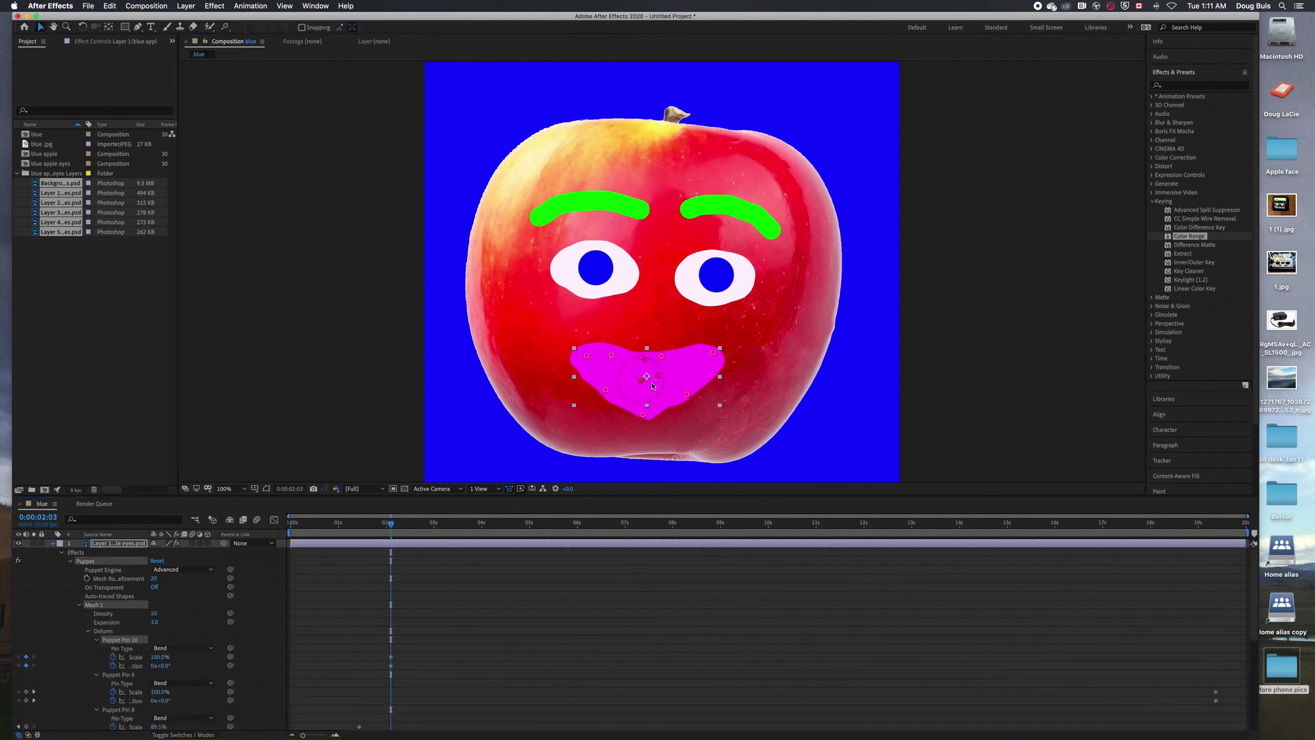
{"action": "left_click_drag", "start_coordinate": [647, 378], "coordinate": [673, 373]}
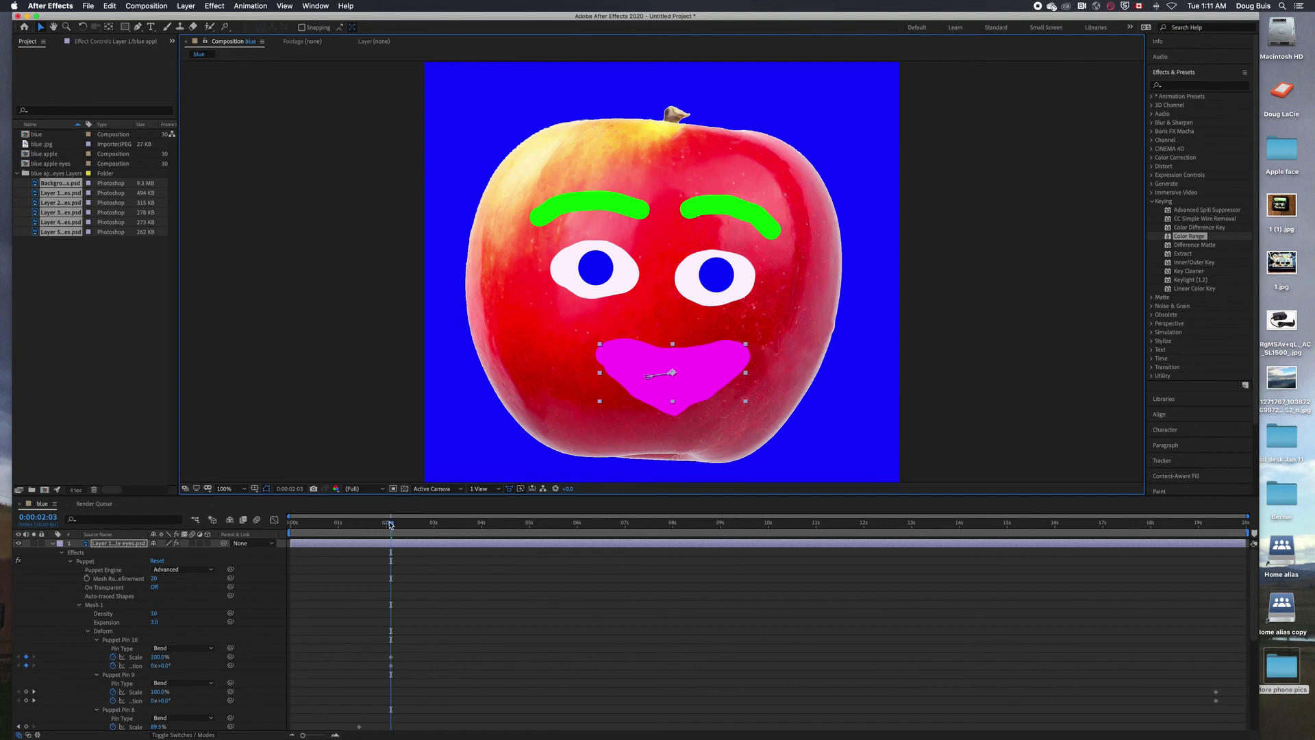
Step: At 13:29, keyframe the mouth at Position X 1090 and Rotation 13°
{"action": "left_click_drag", "start_coordinate": [389, 524], "coordinate": [679, 524]}
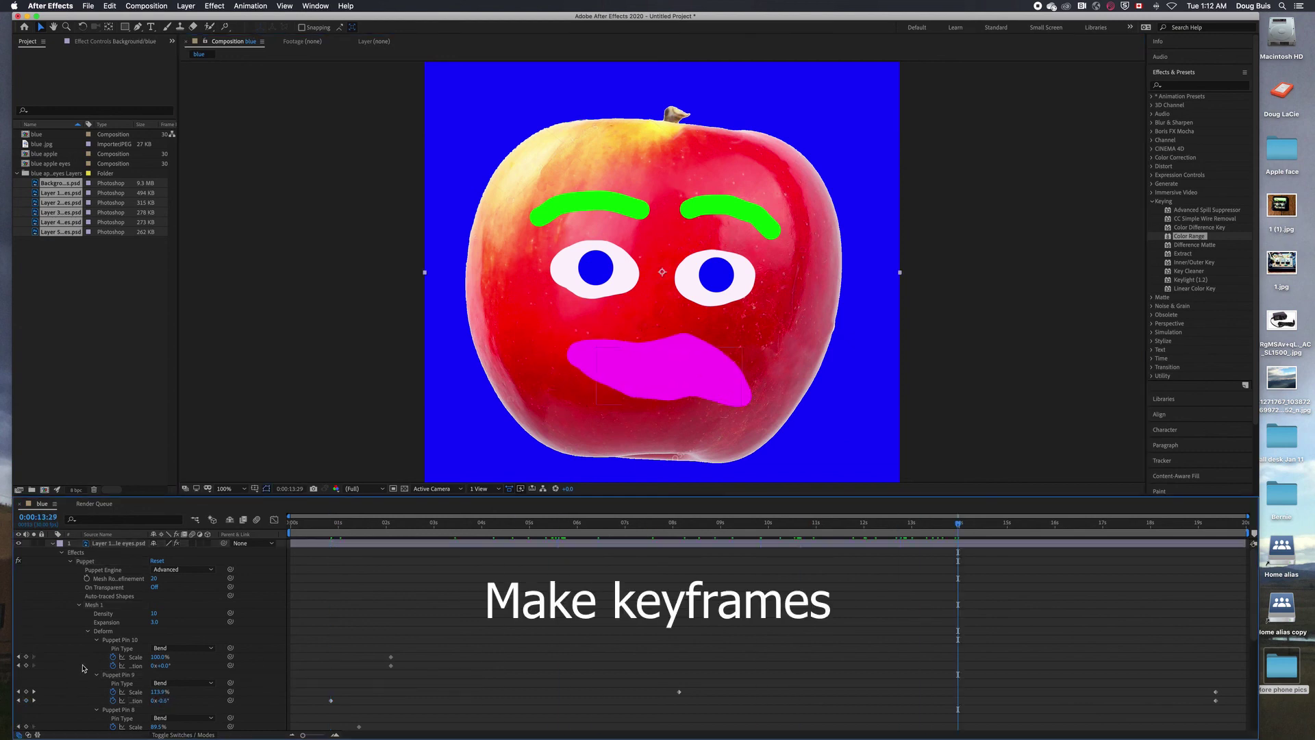
{"action": "left_click", "coordinate": [88, 632]}
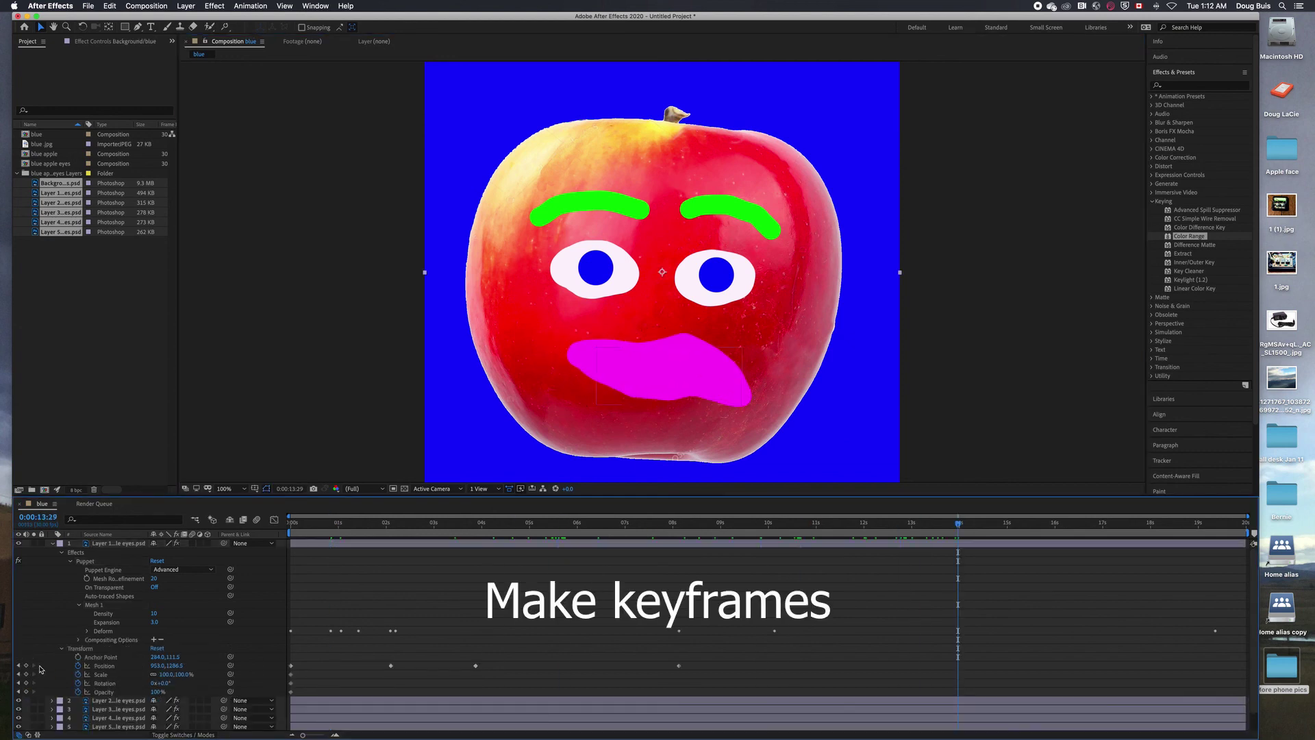
{"action": "left_click", "coordinate": [26, 666]}
{"action": "left_click", "coordinate": [26, 674]}
{"action": "left_click", "coordinate": [26, 683]}
{"action": "left_click", "coordinate": [26, 692]}
{"action": "left_click_drag", "start_coordinate": [161, 666], "coordinate": [240, 673]}
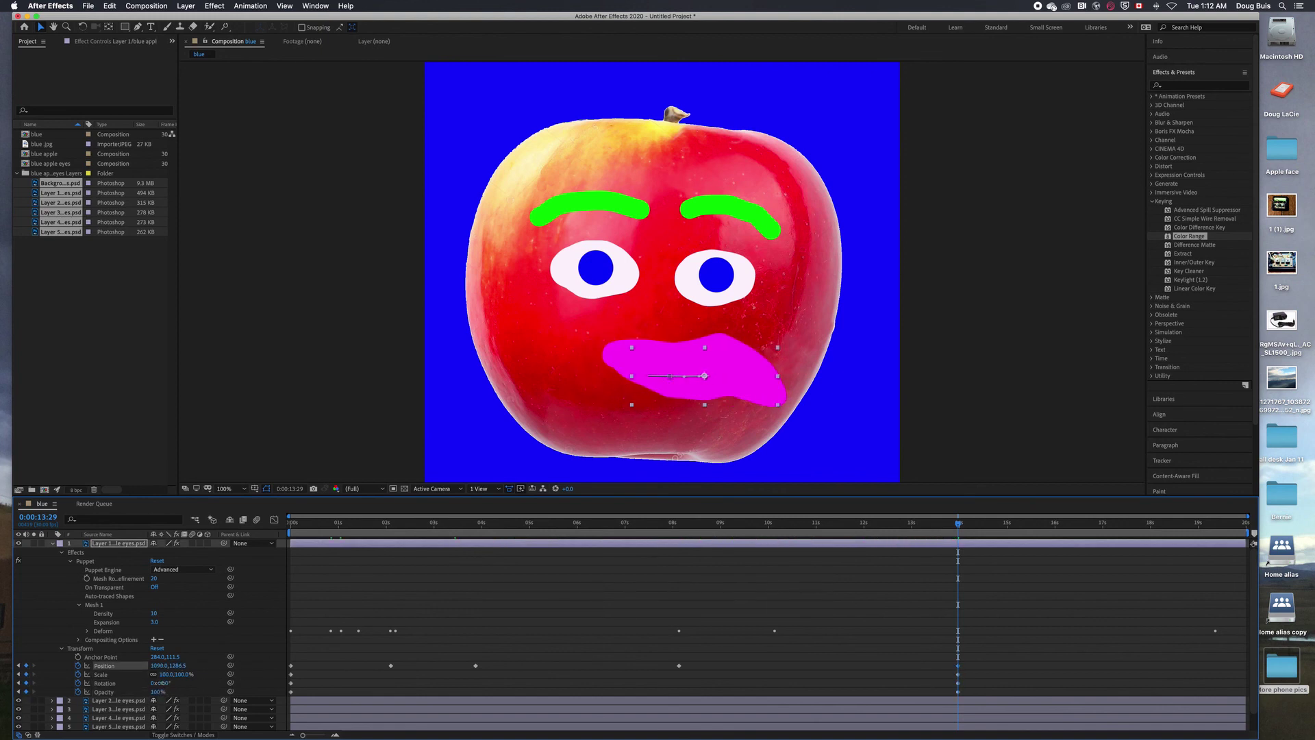
{"action": "left_click_drag", "start_coordinate": [163, 683], "coordinate": [172, 686]}
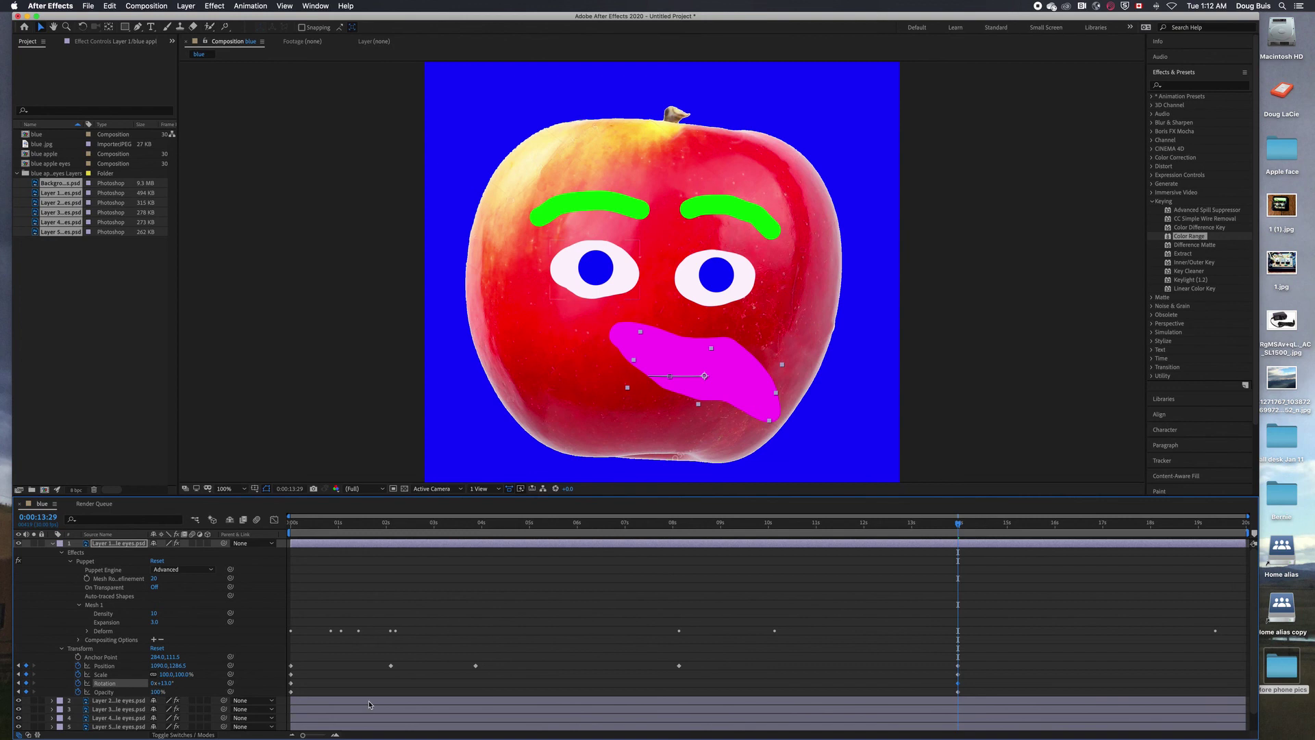
Step: At 17:04, slide the mouth to X 787, fade it to 0% opacity, then preview the motion
{"action": "left_click_drag", "start_coordinate": [960, 528], "coordinate": [1109, 524]}
{"action": "left_click_drag", "start_coordinate": [171, 665], "coordinate": [157, 689]}
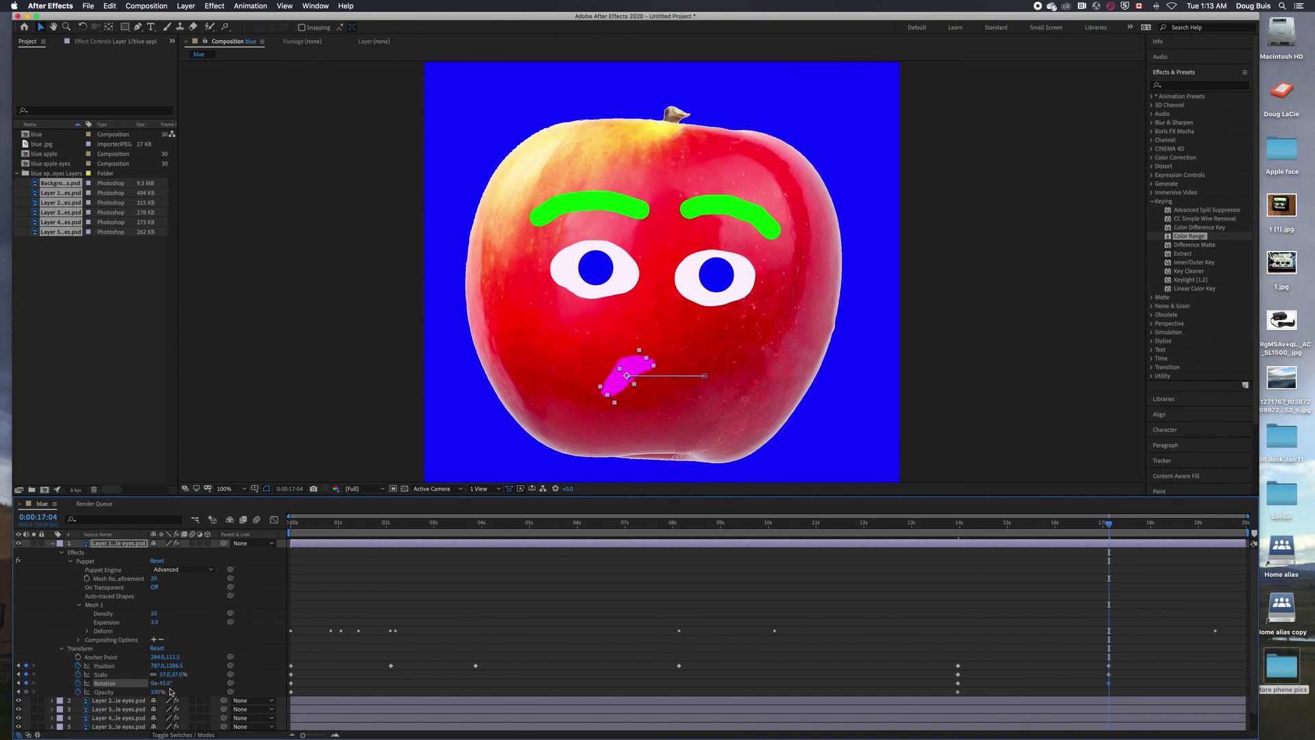
{"action": "left_click_drag", "start_coordinate": [170, 691], "coordinate": [160, 692]}
{"action": "key", "text": "space"}
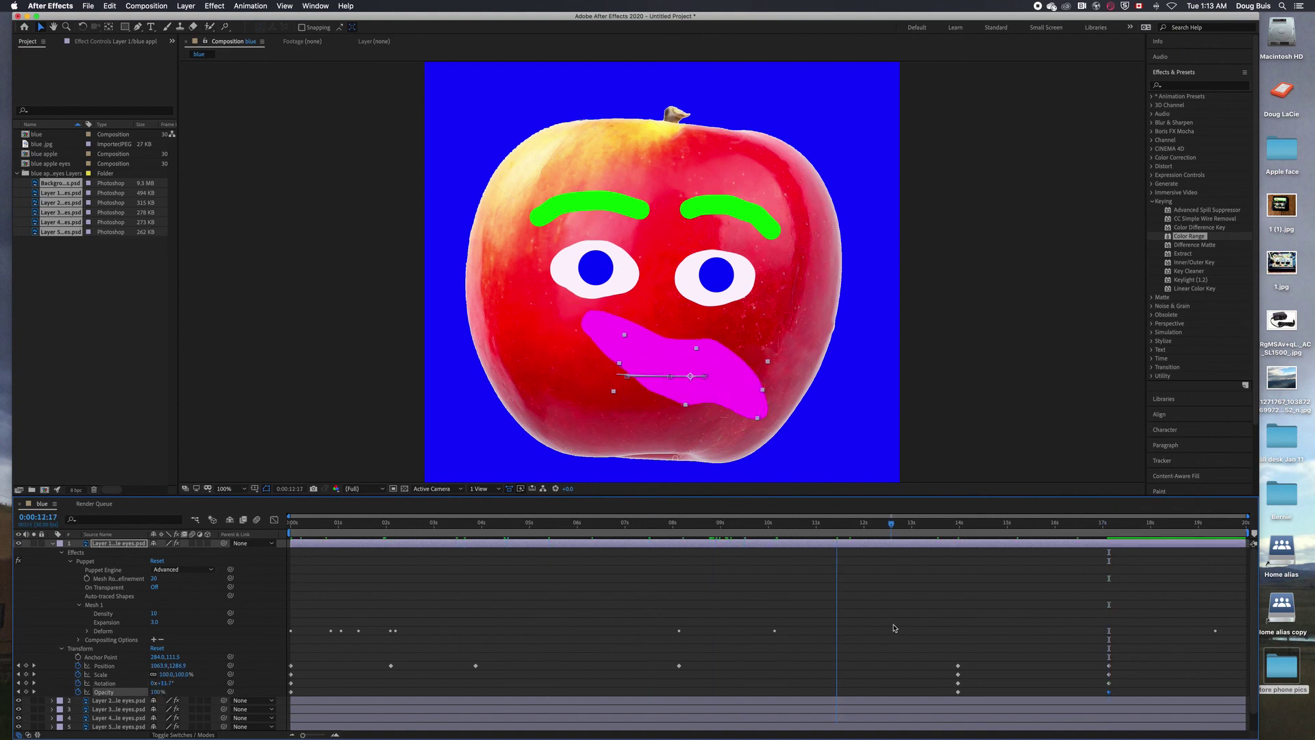
{"action": "left_click_drag", "start_coordinate": [895, 628], "coordinate": [289, 570]}
Step: Collapse the mouth layer and keyframe a first puppet-pin stretch on the left eye
{"action": "left_click", "coordinate": [62, 649]}
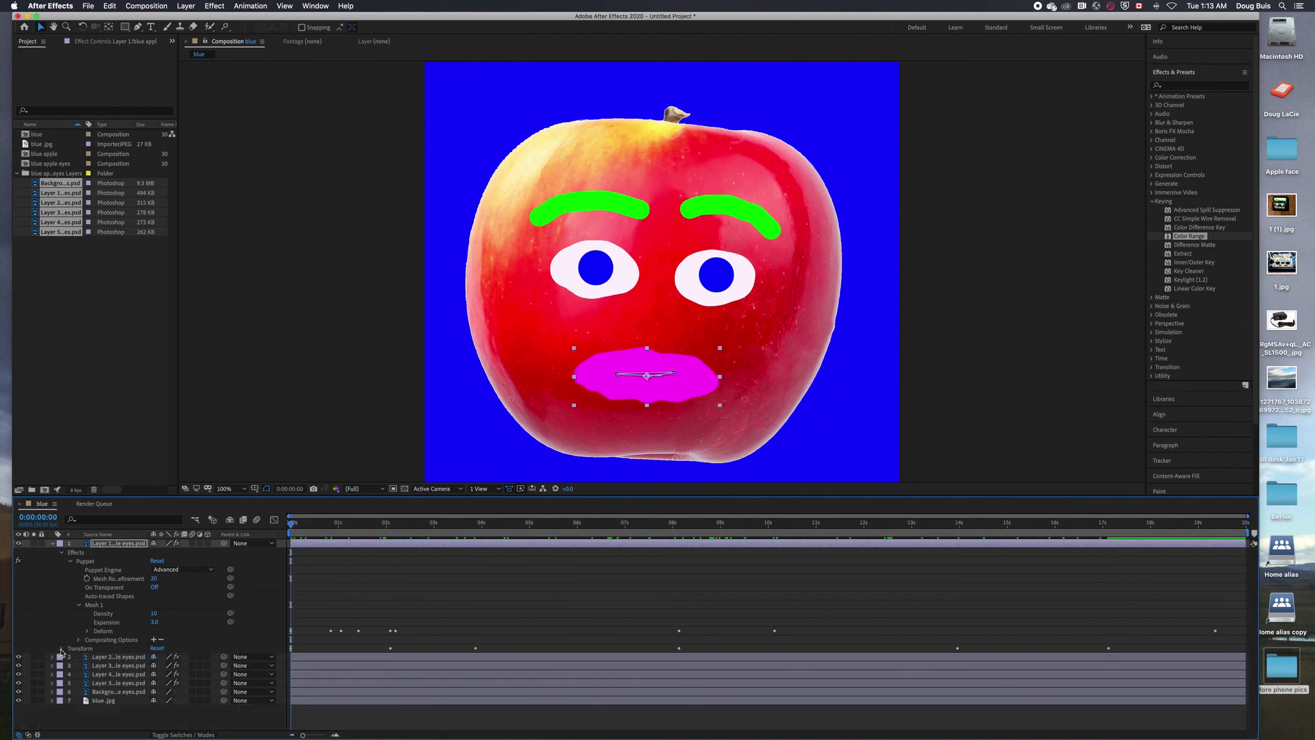
{"action": "left_click", "coordinate": [52, 544]}
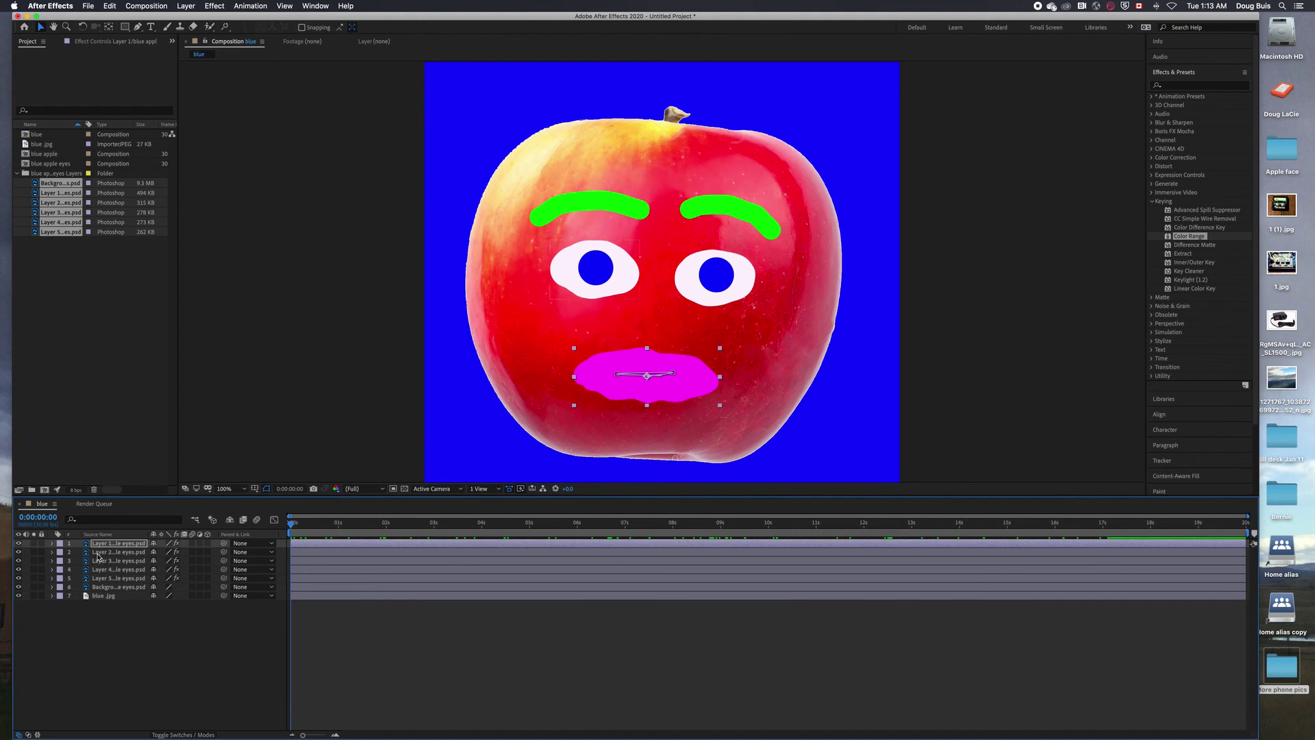
{"action": "left_click", "coordinate": [99, 553]}
{"action": "left_click", "coordinate": [228, 28]}
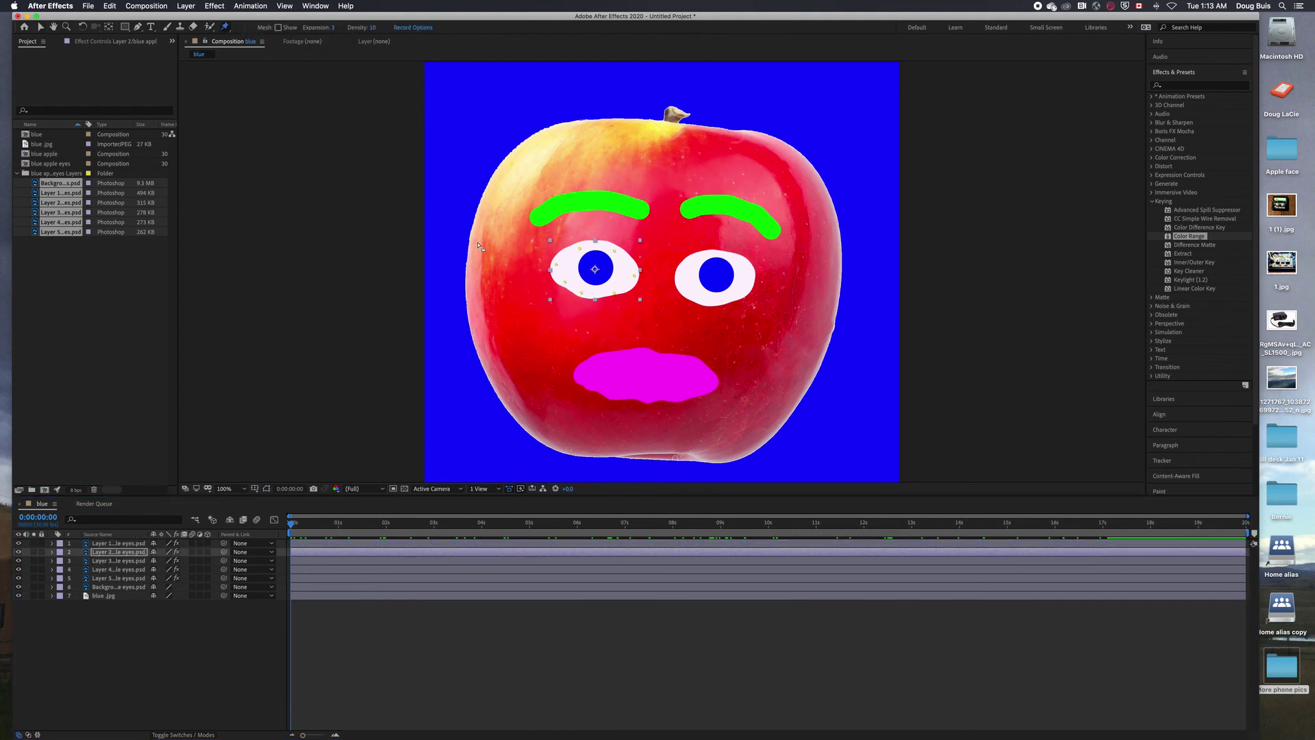
{"action": "mouse_move", "coordinate": [619, 296]}
{"action": "left_mouse_down"}
{"action": "mouse_move", "coordinate": [565, 282]}
{"action": "mouse_move", "coordinate": [556, 298]}
{"action": "mouse_move", "coordinate": [584, 294]}
{"action": "left_mouse_up"}
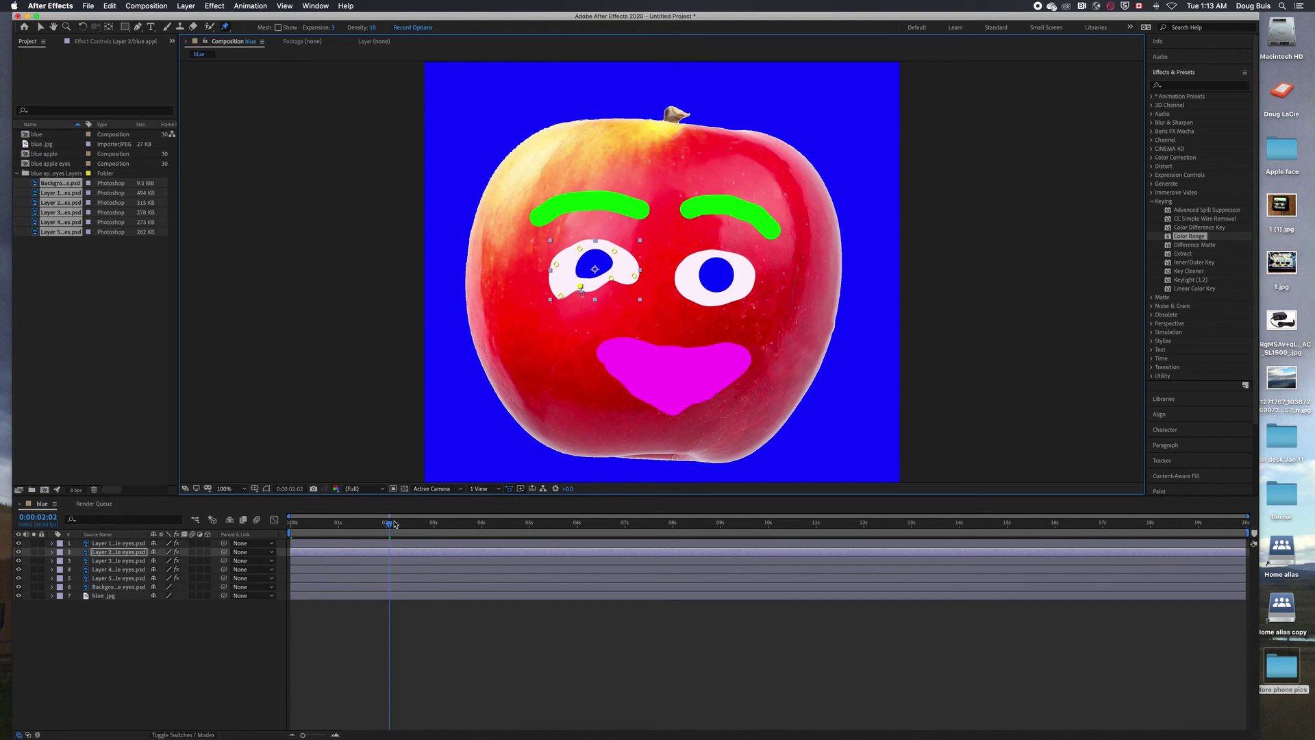
Step: Drag the left eye's pins at about 4 s and 13 s to widen and reshape it
{"action": "left_click_drag", "start_coordinate": [391, 524], "coordinate": [501, 523]}
{"action": "mouse_move", "coordinate": [561, 296]}
{"action": "left_mouse_down"}
{"action": "mouse_move", "coordinate": [589, 283]}
{"action": "mouse_move", "coordinate": [580, 274]}
{"action": "mouse_move", "coordinate": [635, 280]}
{"action": "mouse_move", "coordinate": [598, 285]}
{"action": "left_mouse_up"}
{"action": "left_click", "coordinate": [612, 278]}
{"action": "left_click_drag", "start_coordinate": [578, 271], "coordinate": [562, 283]}
{"action": "left_click_drag", "start_coordinate": [556, 265], "coordinate": [621, 235]}
{"action": "left_click_drag", "start_coordinate": [581, 248], "coordinate": [565, 231]}
{"action": "left_click_drag", "start_coordinate": [751, 523], "coordinate": [1094, 574]}
{"action": "mouse_move", "coordinate": [631, 282]}
{"action": "left_mouse_down"}
{"action": "mouse_move", "coordinate": [585, 261]}
{"action": "mouse_move", "coordinate": [620, 273]}
{"action": "left_mouse_up"}
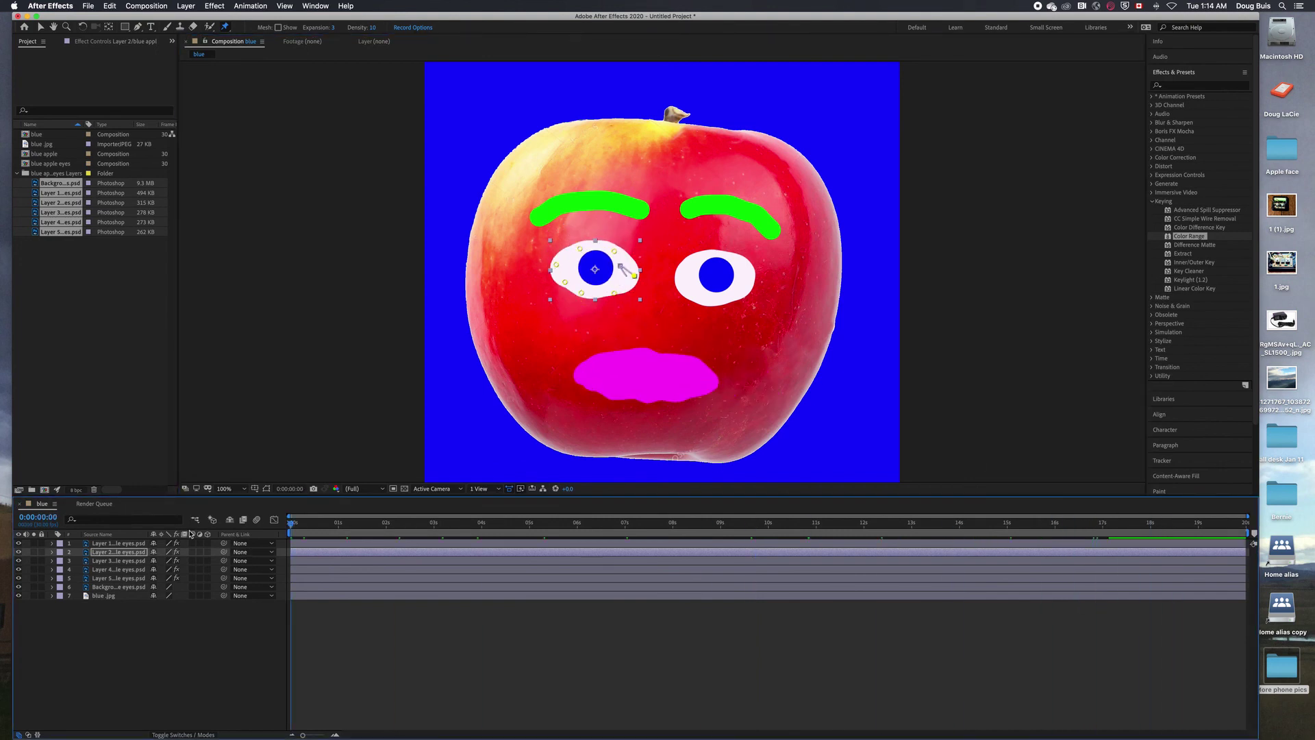
Step: Place six puppet pins around the right eye on its layer
{"action": "left_click", "coordinate": [102, 562]}
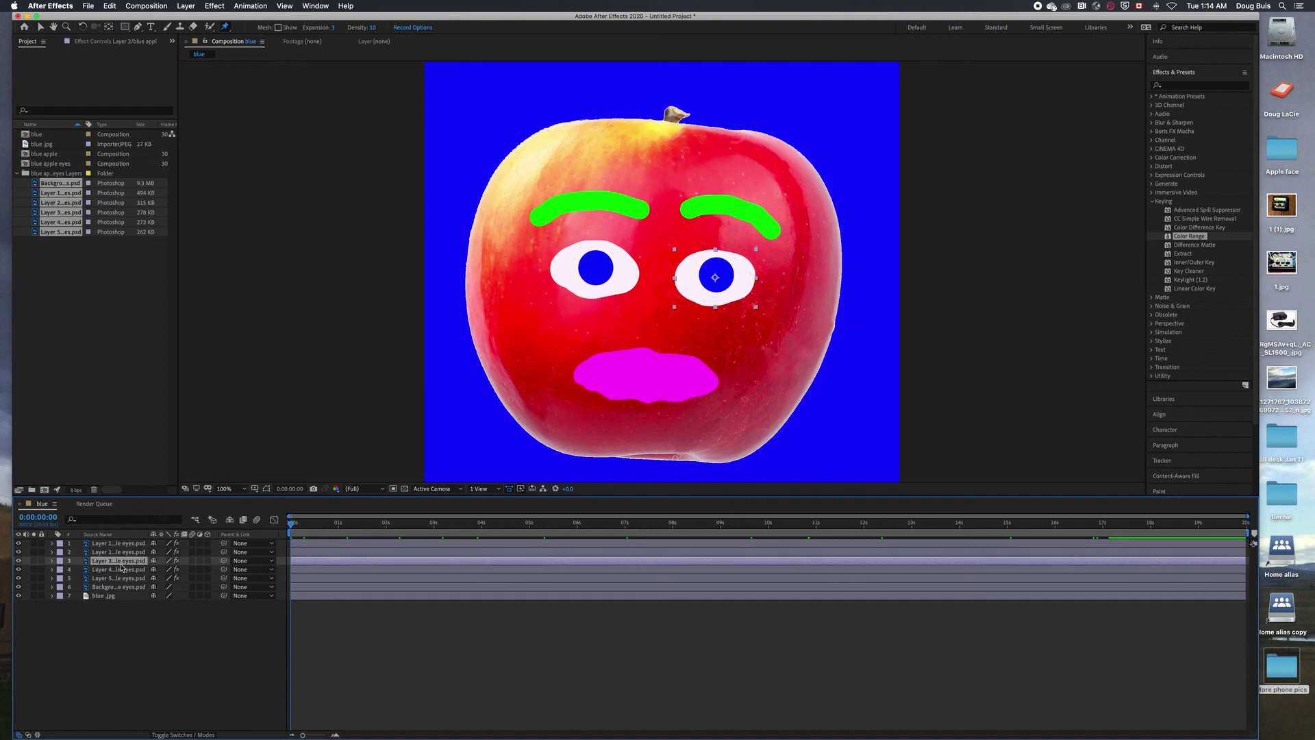
{"action": "left_click", "coordinate": [683, 279]}
{"action": "left_click", "coordinate": [705, 254]}
{"action": "left_click", "coordinate": [738, 260]}
{"action": "left_click", "coordinate": [750, 278]}
{"action": "left_click", "coordinate": [735, 296]}
{"action": "left_click", "coordinate": [697, 296]}
Step: Drag the right eye's pins at about 3 s and 11 s to make it taller and wider
{"action": "left_click_drag", "start_coordinate": [293, 525], "coordinate": [453, 552]}
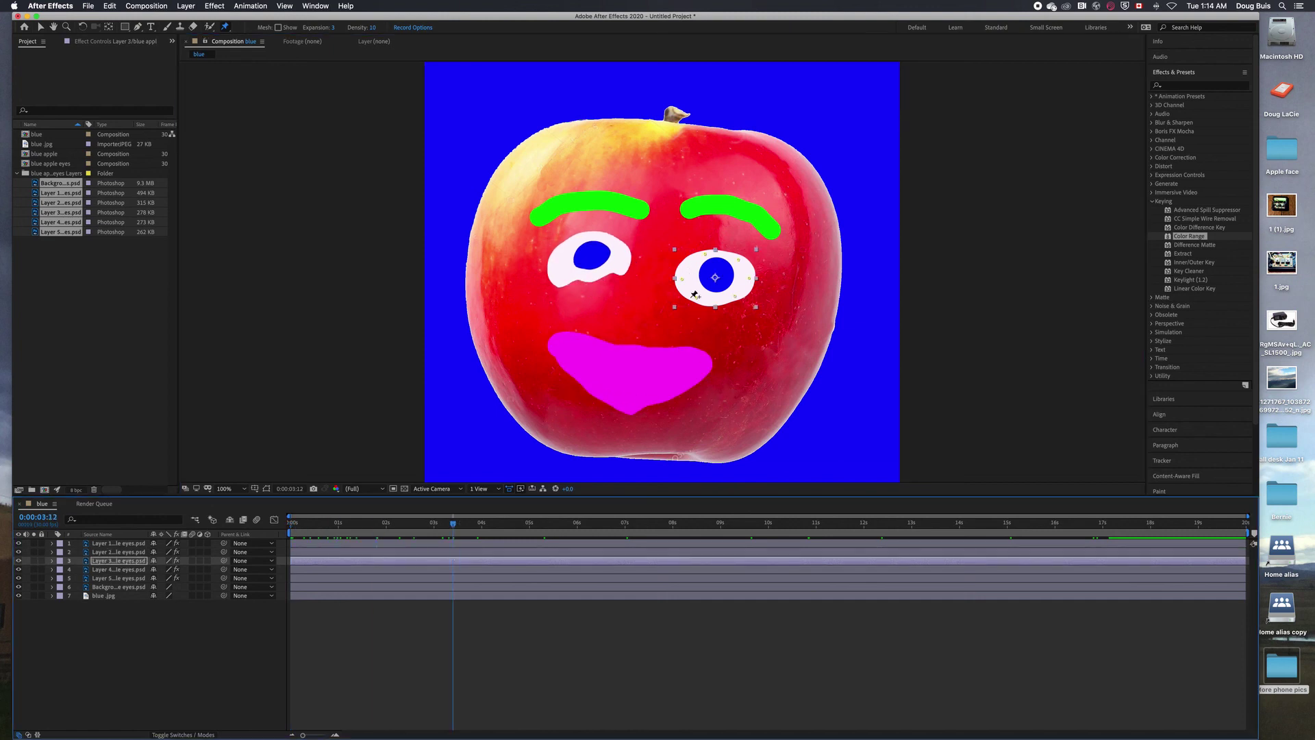
{"action": "mouse_move", "coordinate": [698, 300]}
{"action": "left_mouse_down"}
{"action": "mouse_move", "coordinate": [685, 270]}
{"action": "mouse_move", "coordinate": [735, 290]}
{"action": "mouse_move", "coordinate": [704, 278]}
{"action": "left_mouse_up"}
{"action": "left_click_drag", "start_coordinate": [453, 524], "coordinate": [820, 573]}
{"action": "left_click_drag", "start_coordinate": [704, 277], "coordinate": [698, 302]}
{"action": "left_click_drag", "start_coordinate": [705, 255], "coordinate": [697, 237]}
{"action": "left_click_drag", "start_coordinate": [738, 260], "coordinate": [744, 240]}
{"action": "left_click_drag", "start_coordinate": [734, 284], "coordinate": [741, 301]}
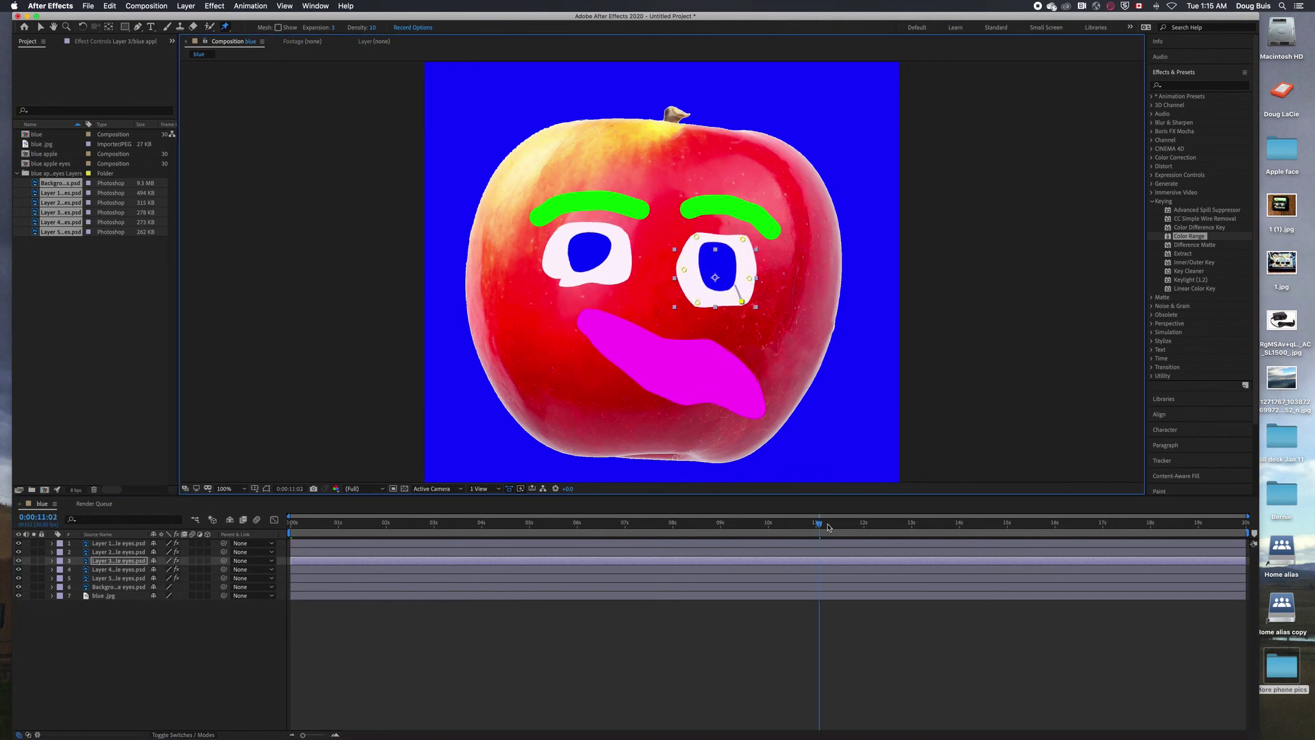
Step: Narrow the right eye at about 17 s, then return to the first frame
{"action": "left_click_drag", "start_coordinate": [820, 525], "coordinate": [1143, 528]}
{"action": "left_click_drag", "start_coordinate": [697, 303], "coordinate": [735, 277]}
{"action": "left_click_drag", "start_coordinate": [743, 240], "coordinate": [693, 250]}
{"action": "left_click_drag", "start_coordinate": [1143, 525], "coordinate": [1187, 526]}
{"action": "left_click", "coordinate": [348, 524]}
{"action": "left_click_drag", "start_coordinate": [357, 527], "coordinate": [256, 541]}
Step: Drag the right eyebrow's pins so it straightens into a slanted diagonal
{"action": "left_click", "coordinate": [141, 570]}
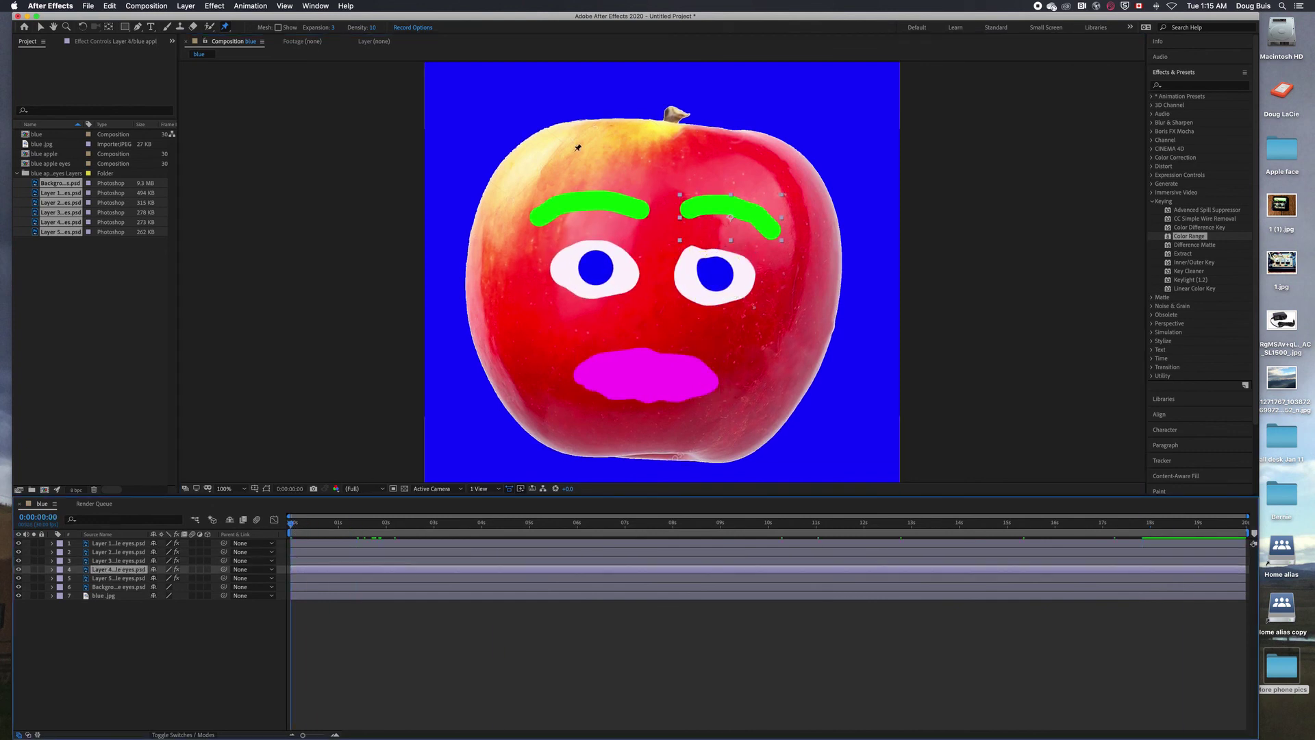
{"action": "key", "text": "space"}
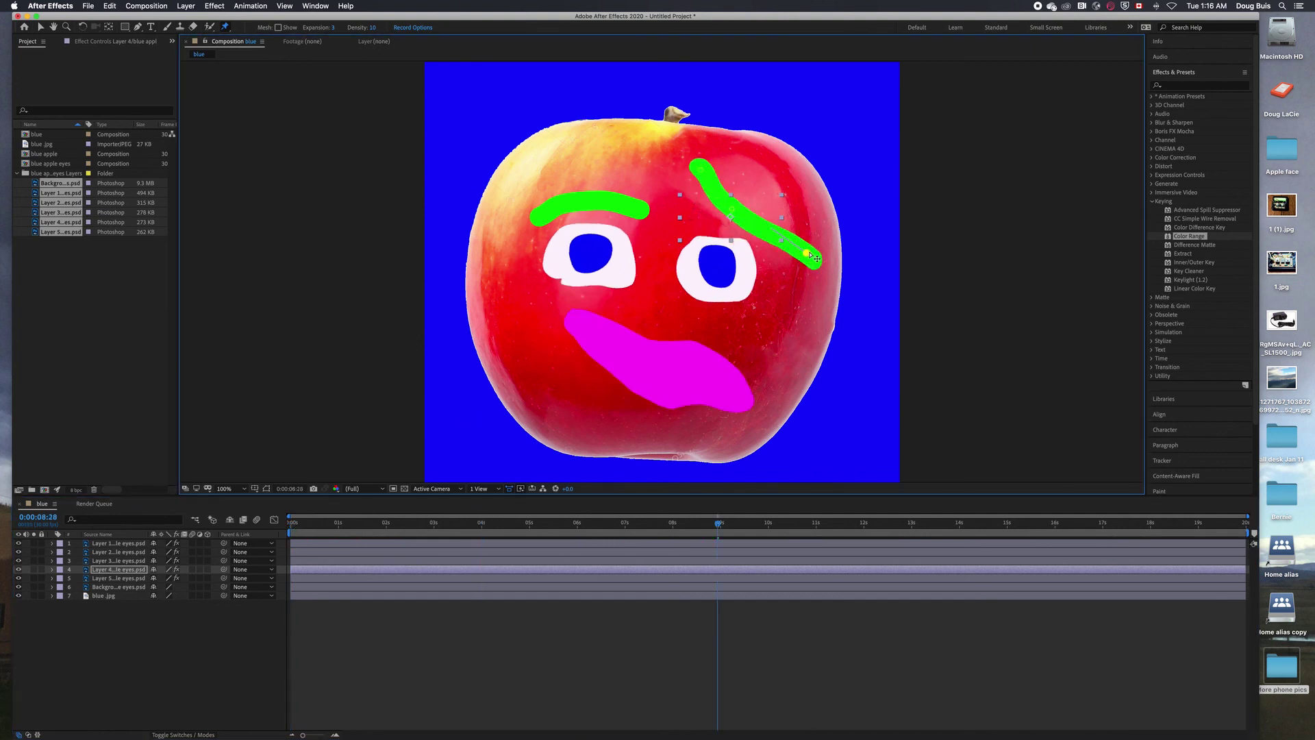
{"action": "left_click_drag", "start_coordinate": [744, 156], "coordinate": [750, 207]}
{"action": "left_click_drag", "start_coordinate": [670, 229], "coordinate": [689, 170]}
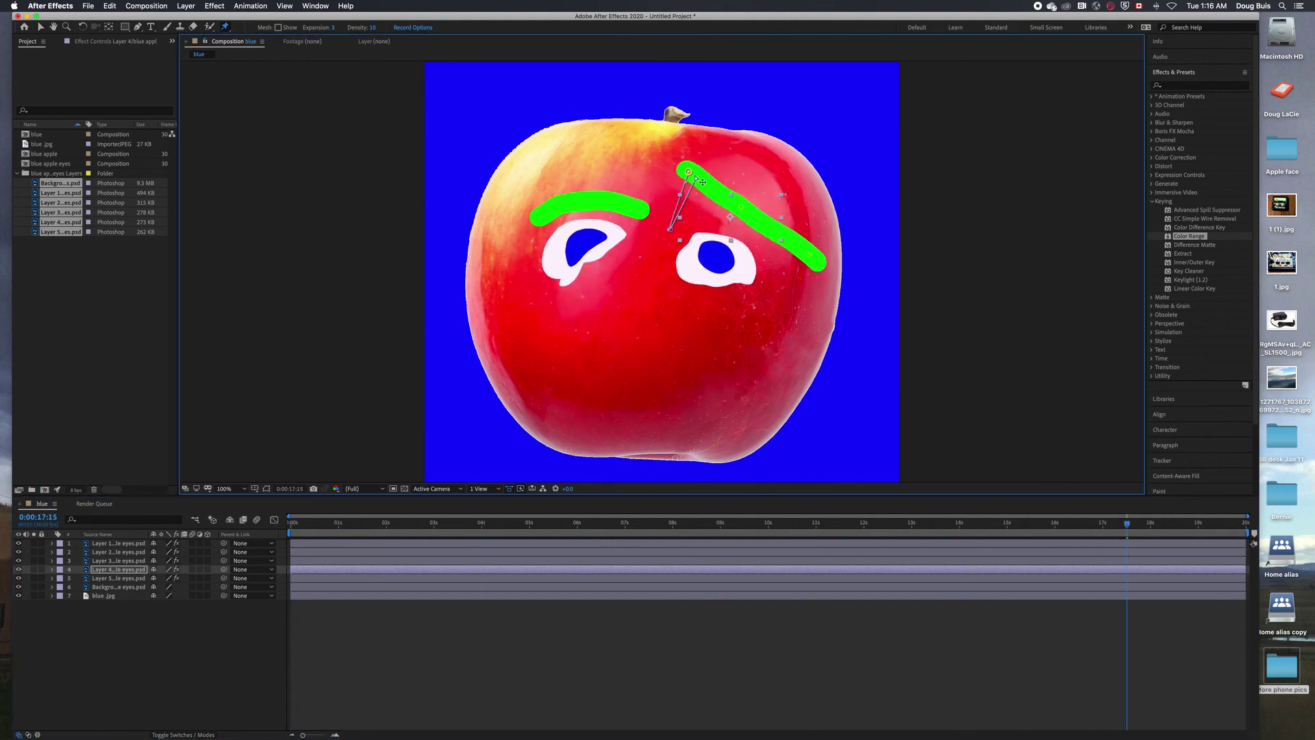
{"action": "left_click_drag", "start_coordinate": [1127, 524], "coordinate": [284, 529]}
Step: Keyframe the left eyebrow's pins around 13 s and 18 s so it bends and shortens
{"action": "left_click", "coordinate": [136, 578]}
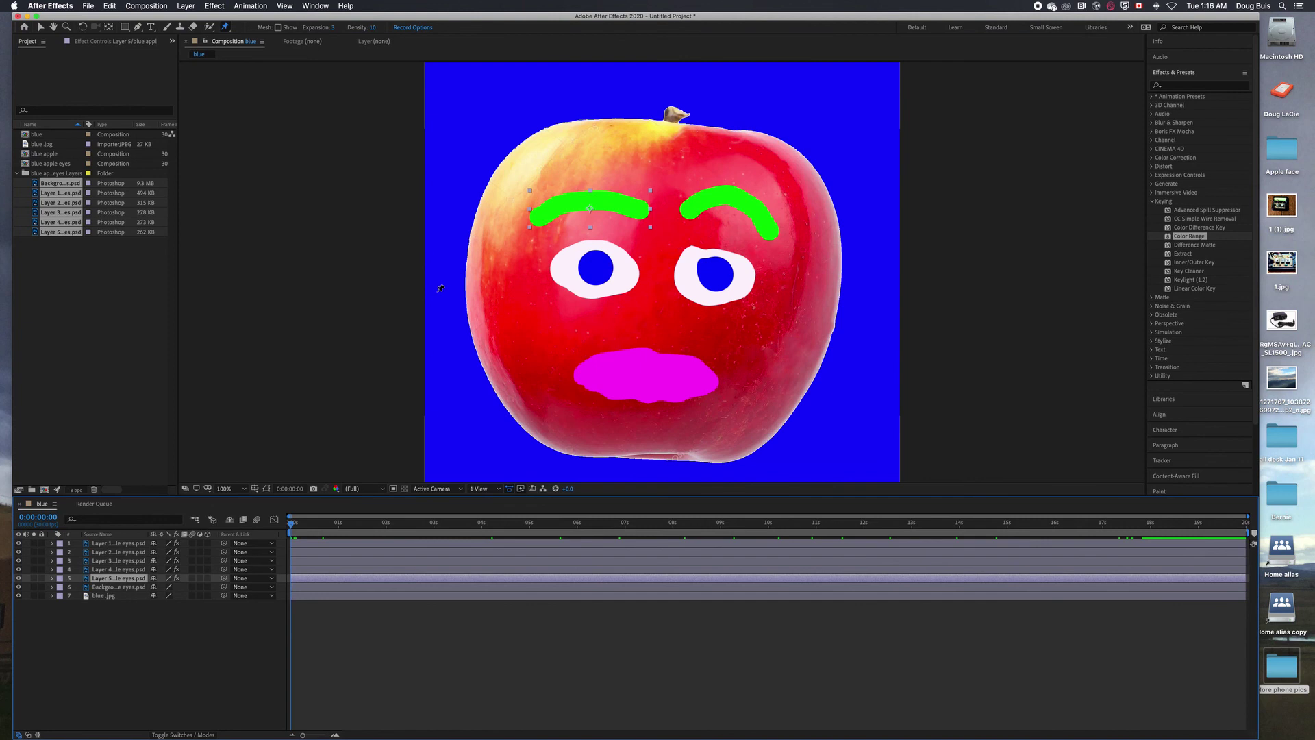
{"action": "left_click", "coordinate": [519, 192]}
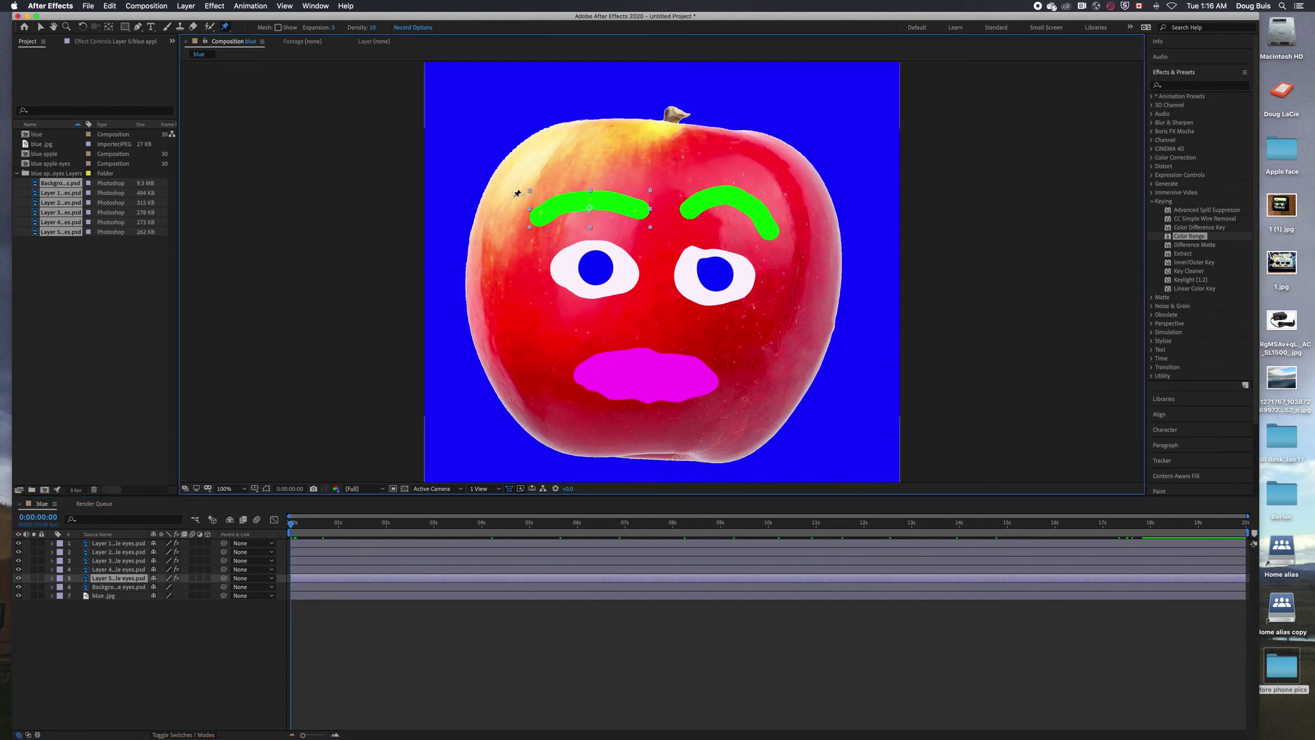
{"action": "left_click", "coordinate": [491, 524]}
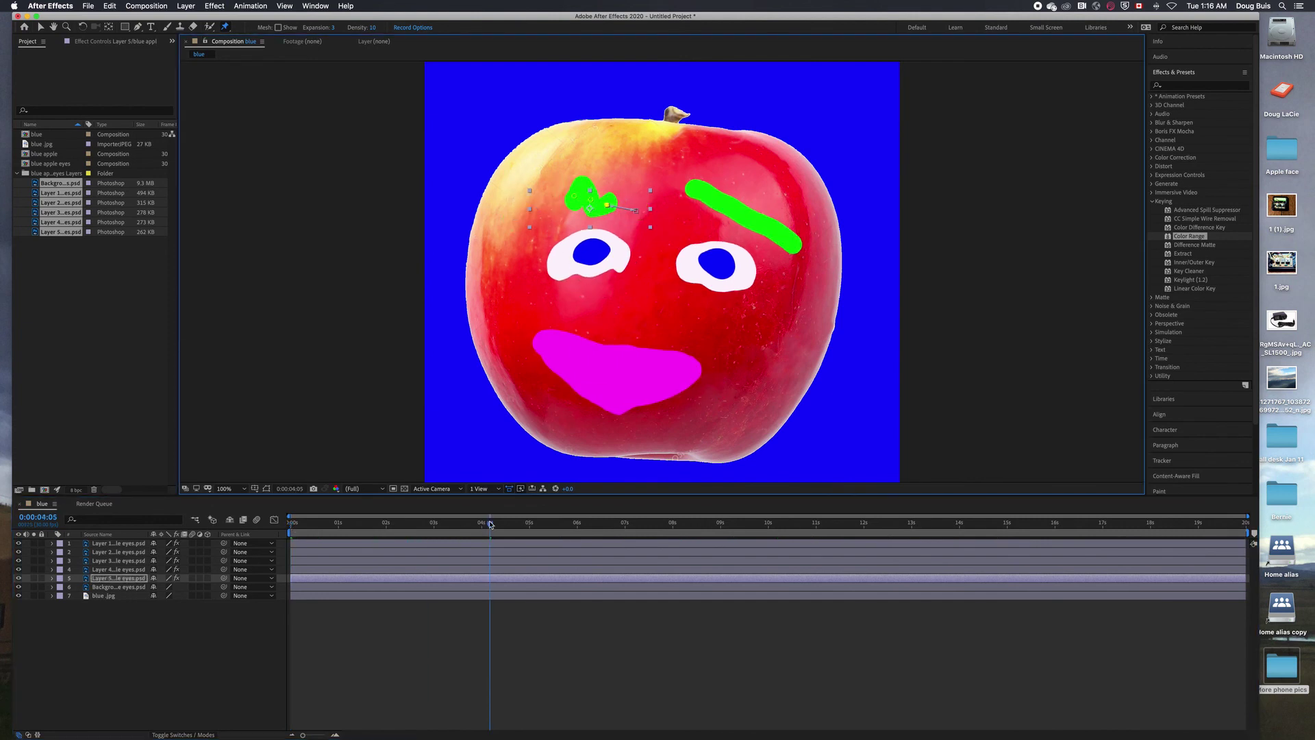
{"action": "left_click_drag", "start_coordinate": [490, 524], "coordinate": [947, 524]}
{"action": "left_click_drag", "start_coordinate": [608, 205], "coordinate": [638, 183]}
{"action": "left_click_drag", "start_coordinate": [574, 196], "coordinate": [587, 167]}
{"action": "left_click_drag", "start_coordinate": [947, 524], "coordinate": [1161, 524]}
{"action": "left_click", "coordinate": [624, 175]}
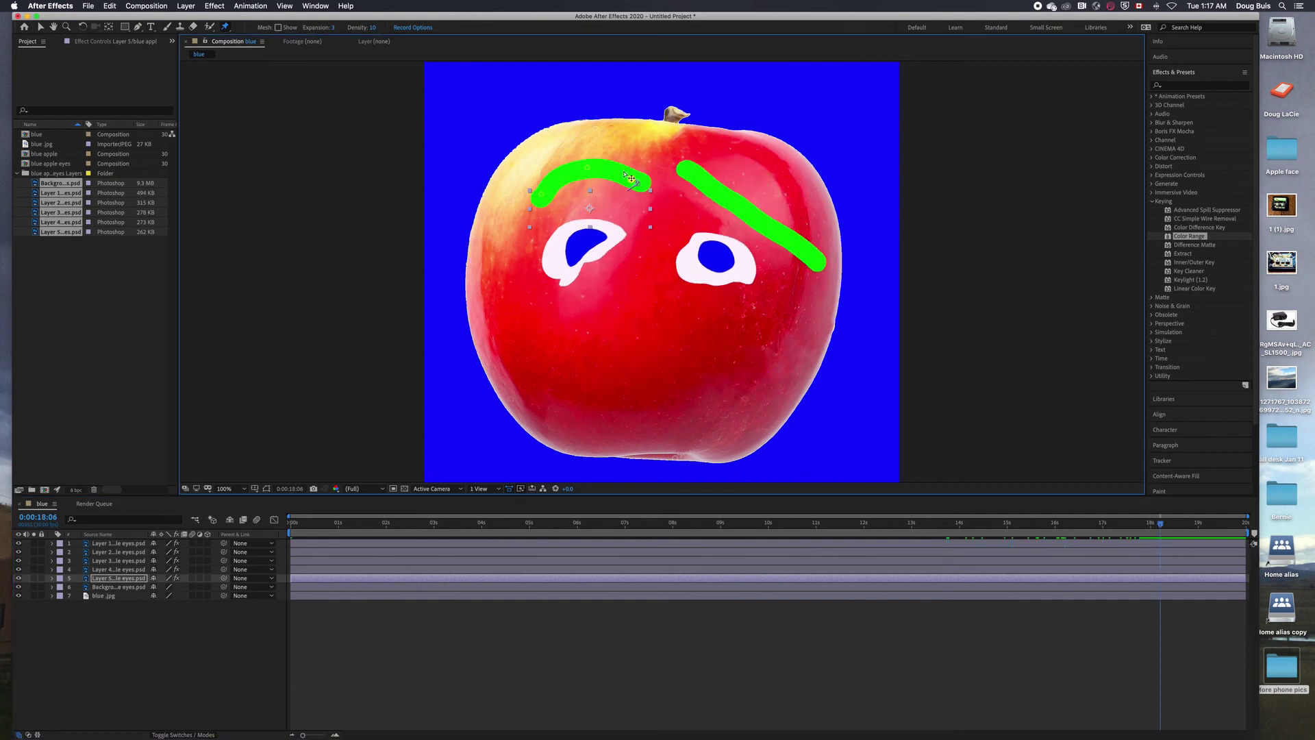
{"action": "left_click_drag", "start_coordinate": [625, 175], "coordinate": [611, 177]}
{"action": "left_click_drag", "start_coordinate": [1161, 524], "coordinate": [246, 500]}
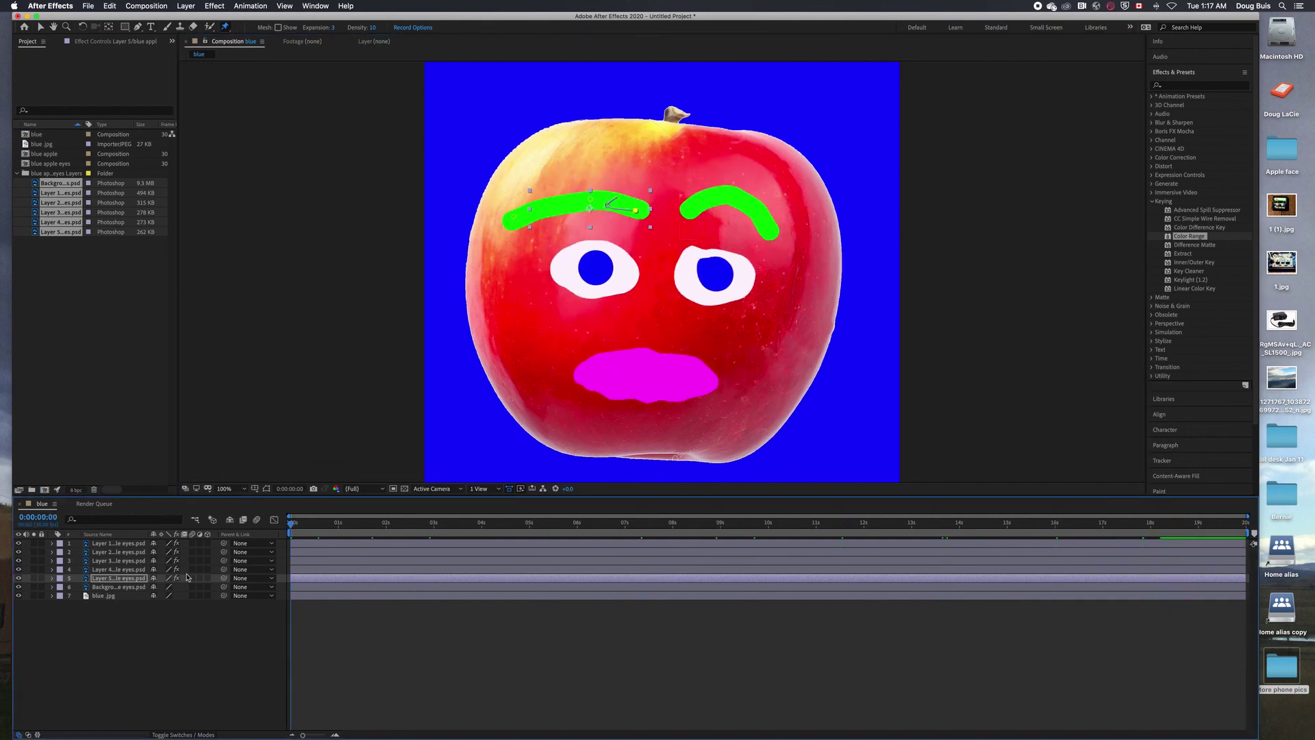
Step: Enable Position, Scale, Rotation and Opacity stopwatches on the left eyebrow layer
{"action": "left_click", "coordinate": [52, 579]}
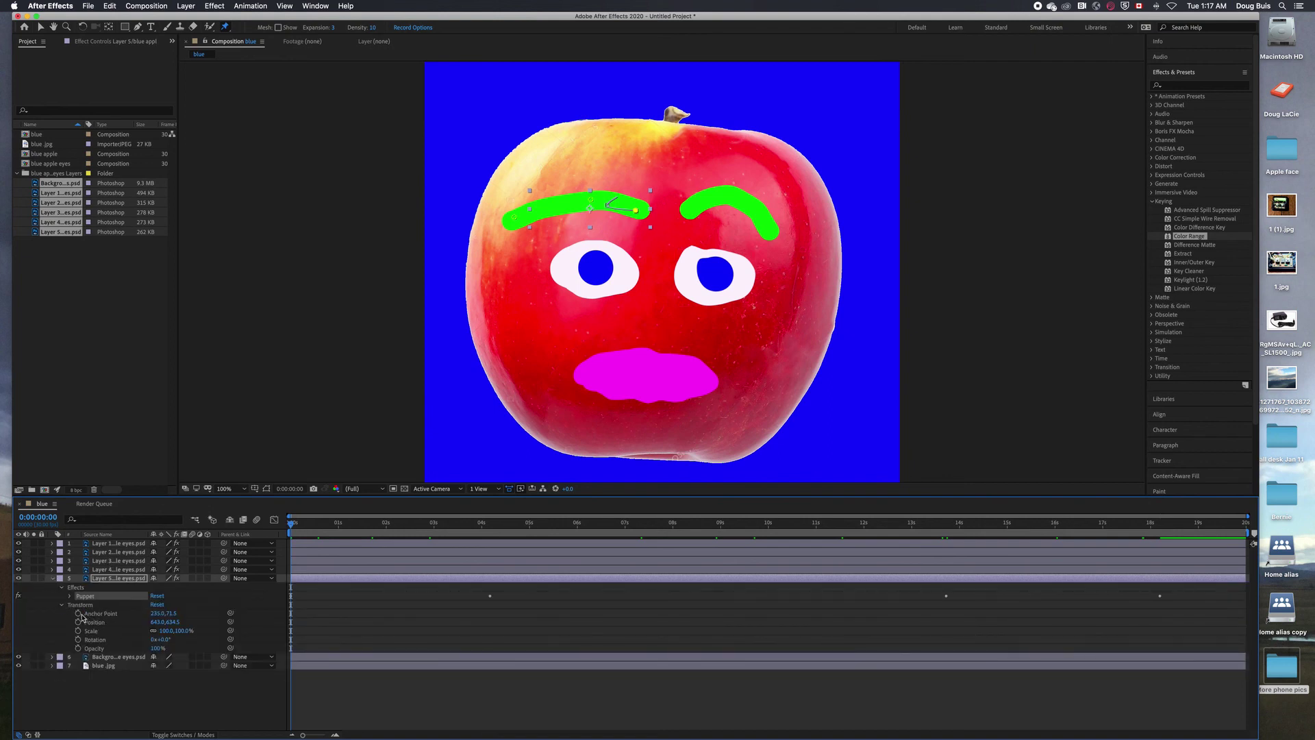
{"action": "left_click", "coordinate": [79, 622]}
{"action": "left_click", "coordinate": [78, 630]}
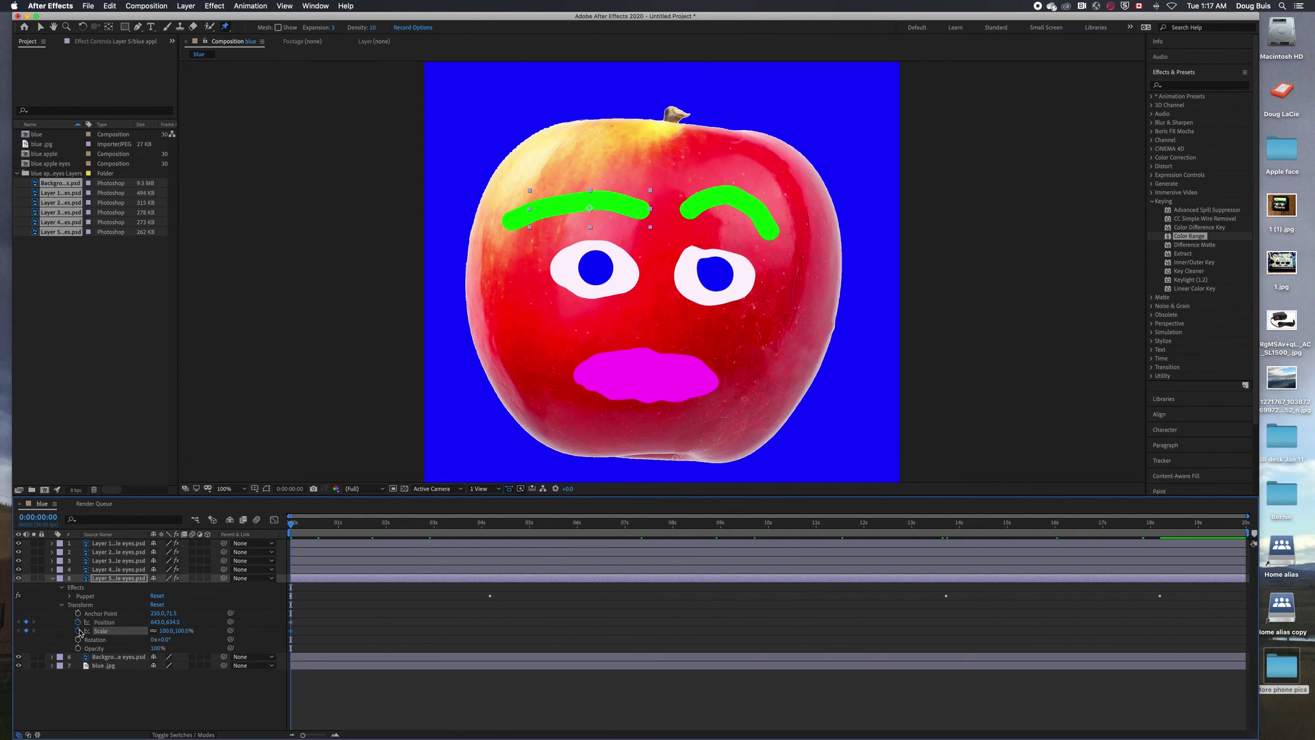
{"action": "left_click", "coordinate": [78, 640]}
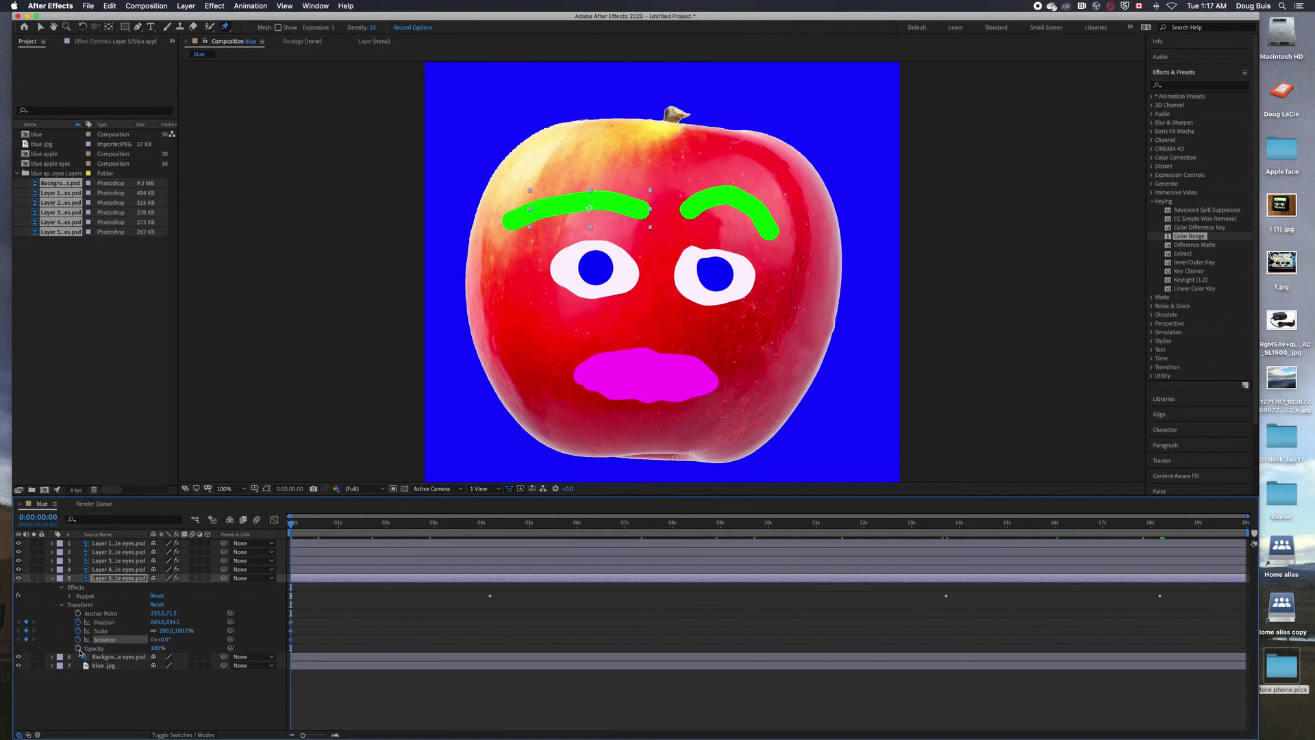
{"action": "left_click", "coordinate": [78, 649]}
Step: Shift the left eyebrow left at about 1.5 s and lower it at about 4 s
{"action": "left_click", "coordinate": [299, 527]}
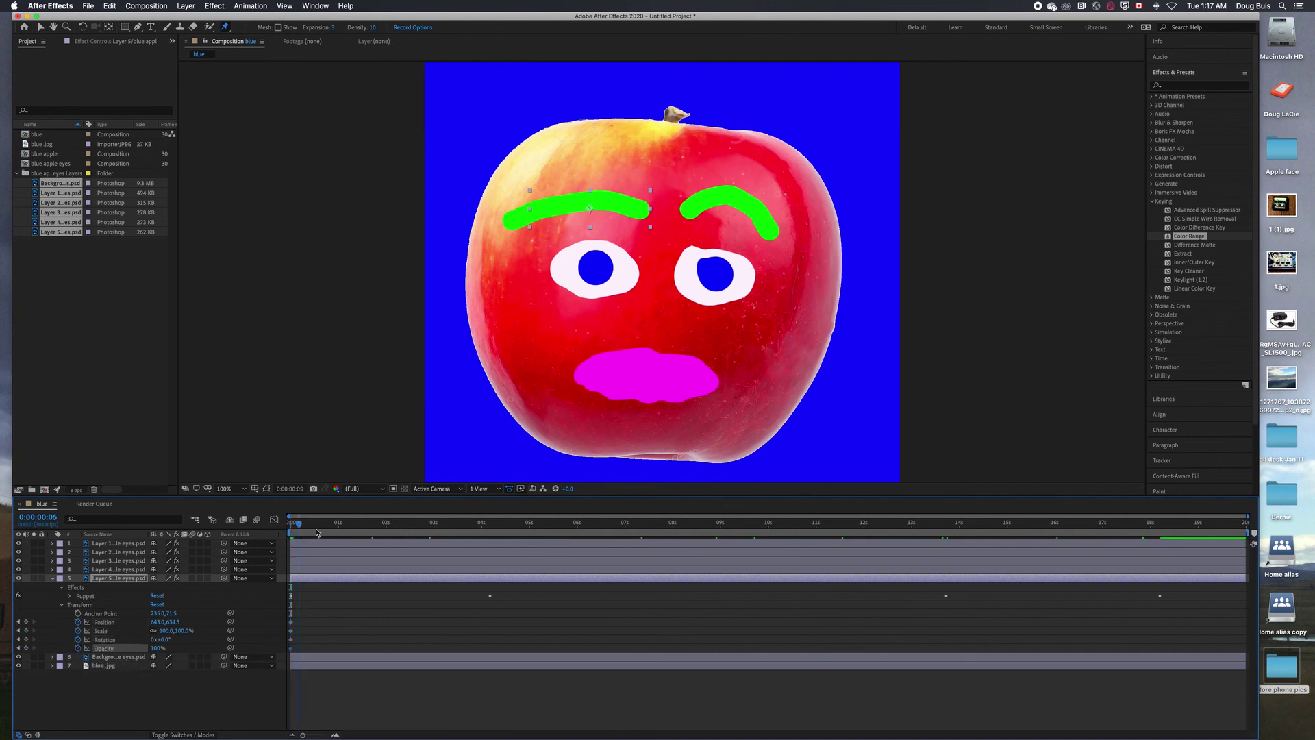
{"action": "left_click_drag", "start_coordinate": [317, 533], "coordinate": [364, 527]}
{"action": "left_click_drag", "start_coordinate": [157, 625], "coordinate": [123, 629]}
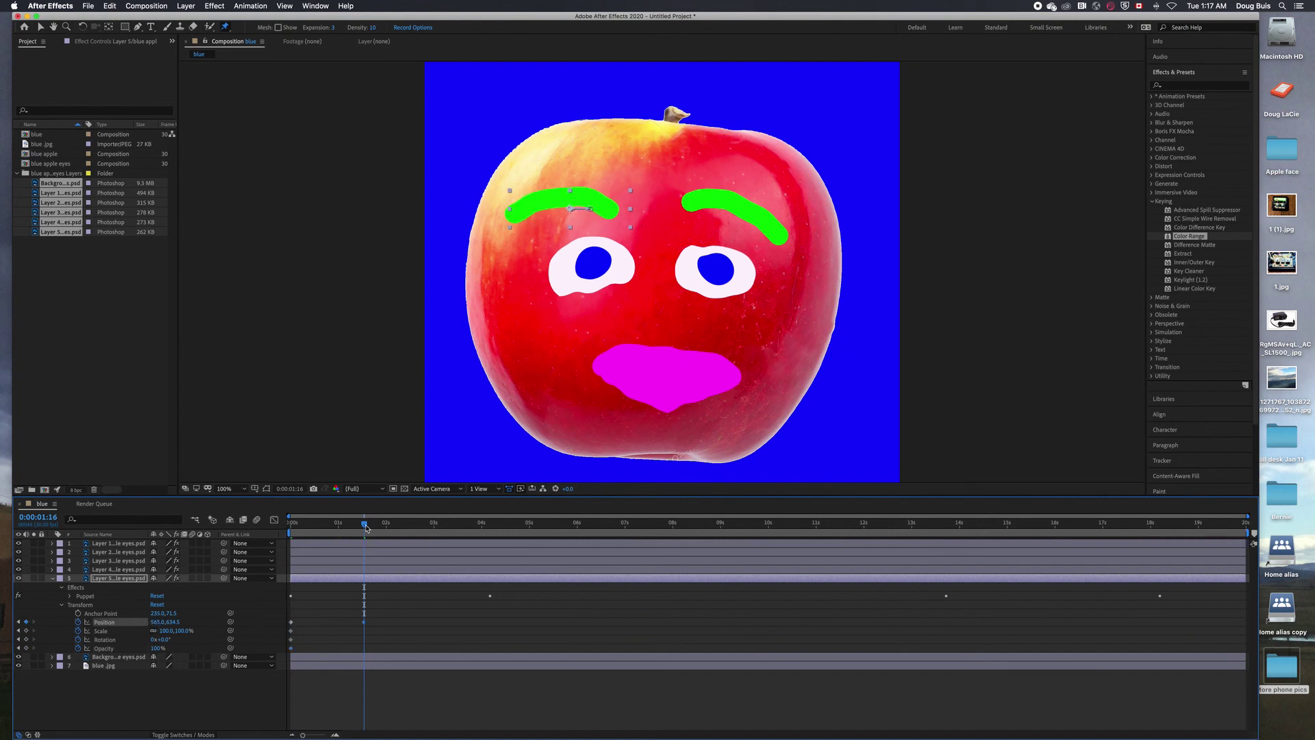
{"action": "left_click_drag", "start_coordinate": [366, 528], "coordinate": [486, 526]}
{"action": "left_click_drag", "start_coordinate": [172, 622], "coordinate": [132, 623]}
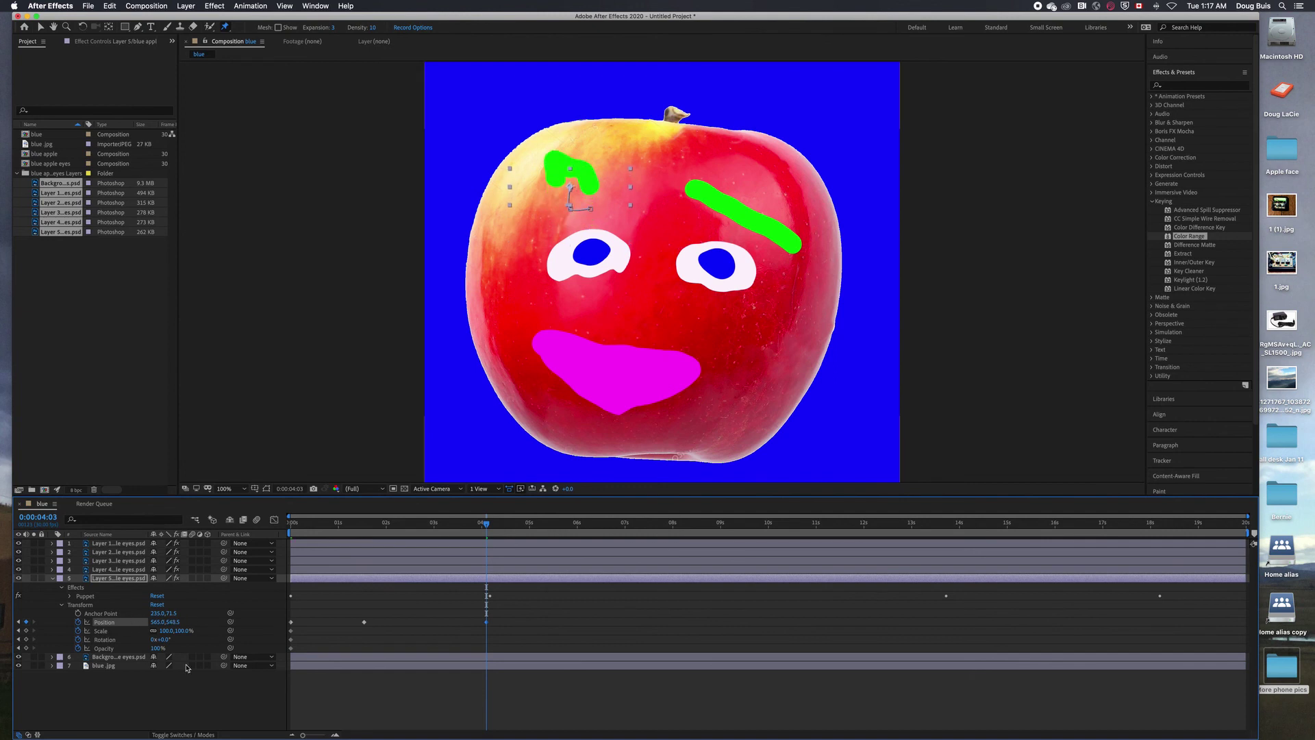
{"action": "key", "text": "Home"}
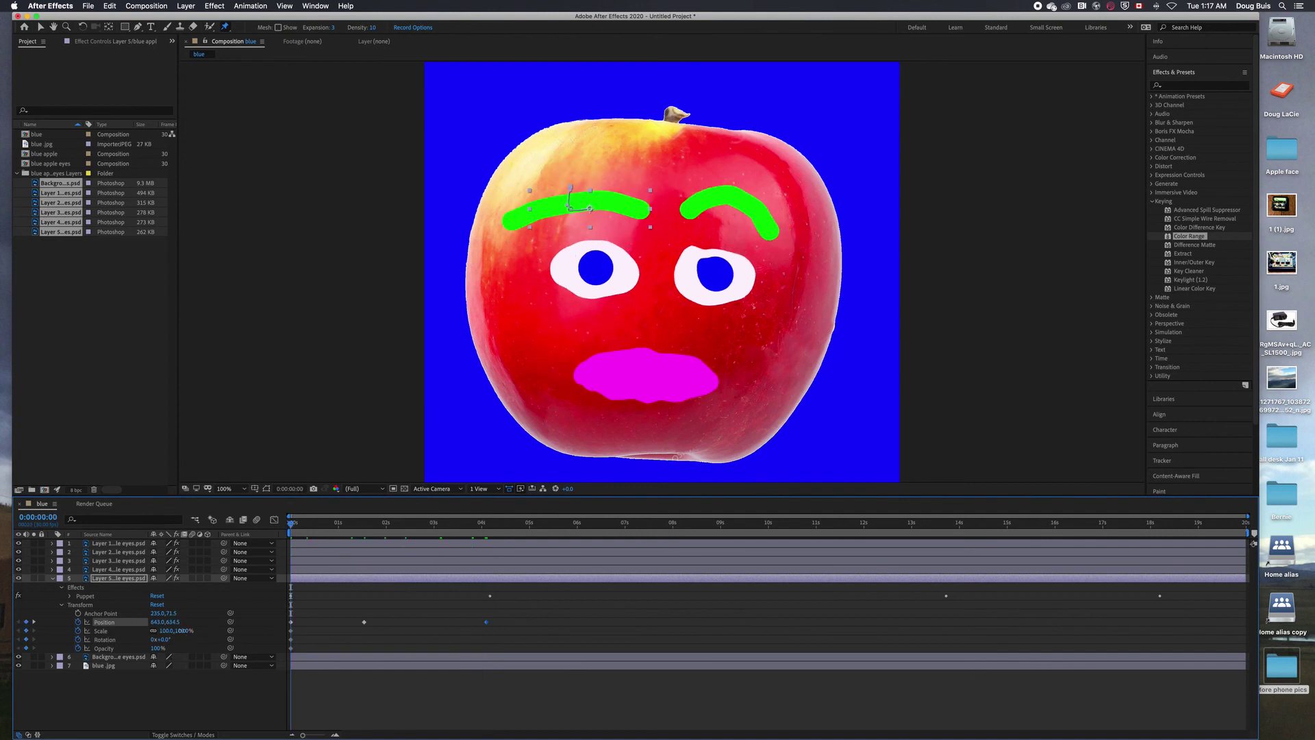
Step: Scale the eyebrow to 108%, then 68% at 11:24, and hold rotation and position at 14:10
{"action": "left_click_drag", "start_coordinate": [183, 631], "coordinate": [203, 630]}
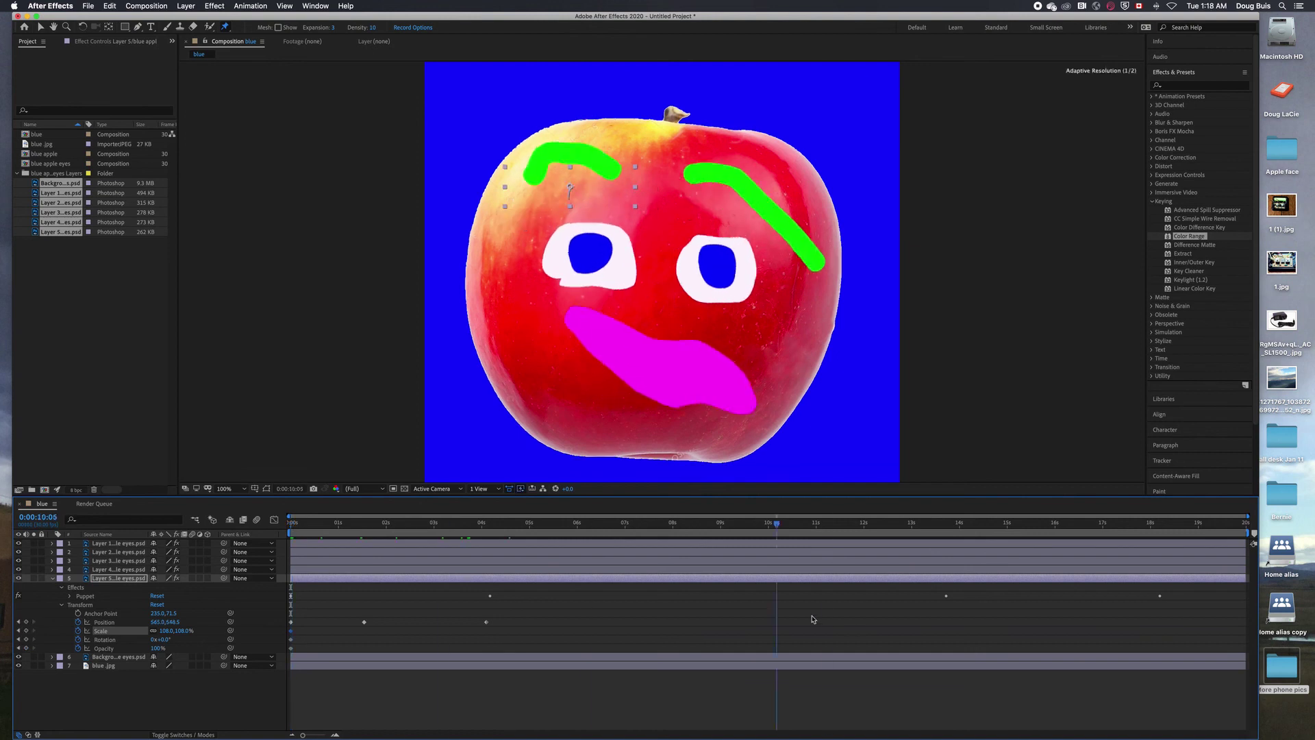
{"action": "left_click_drag", "start_coordinate": [171, 631], "coordinate": [188, 641]}
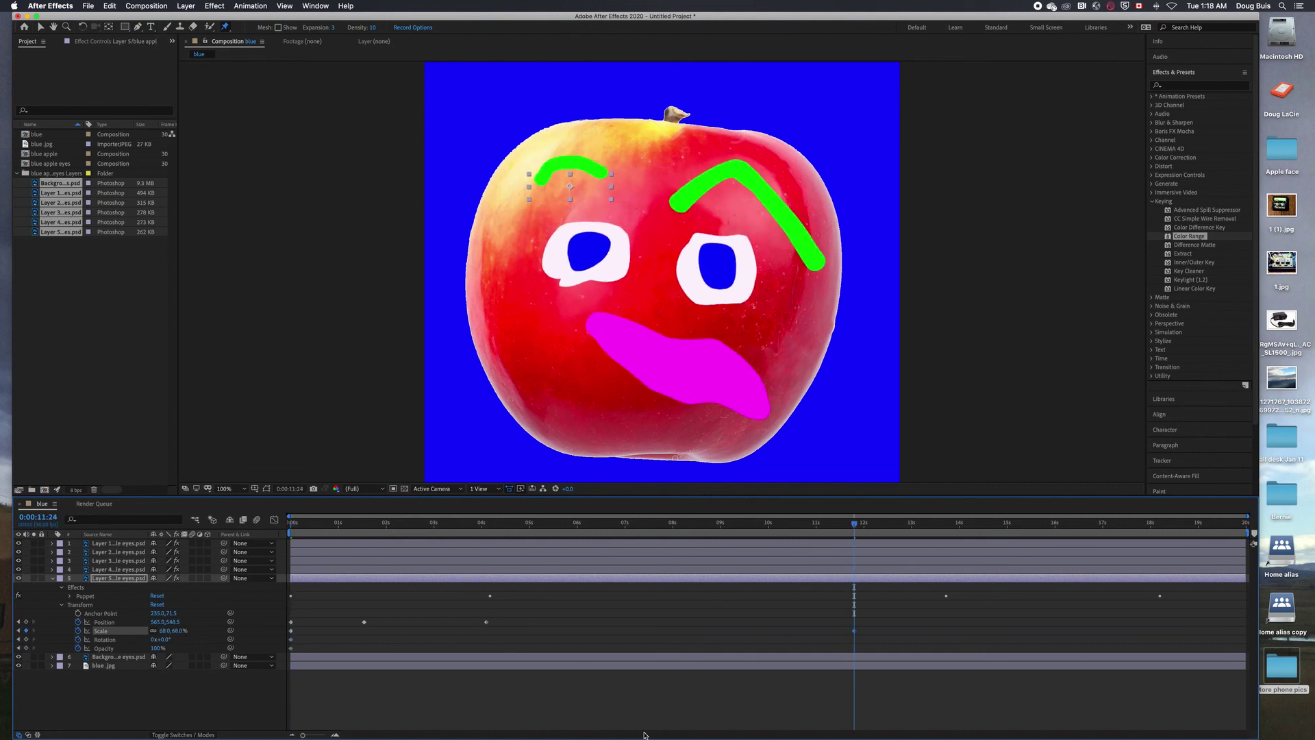
{"action": "left_click_drag", "start_coordinate": [856, 525], "coordinate": [975, 525]}
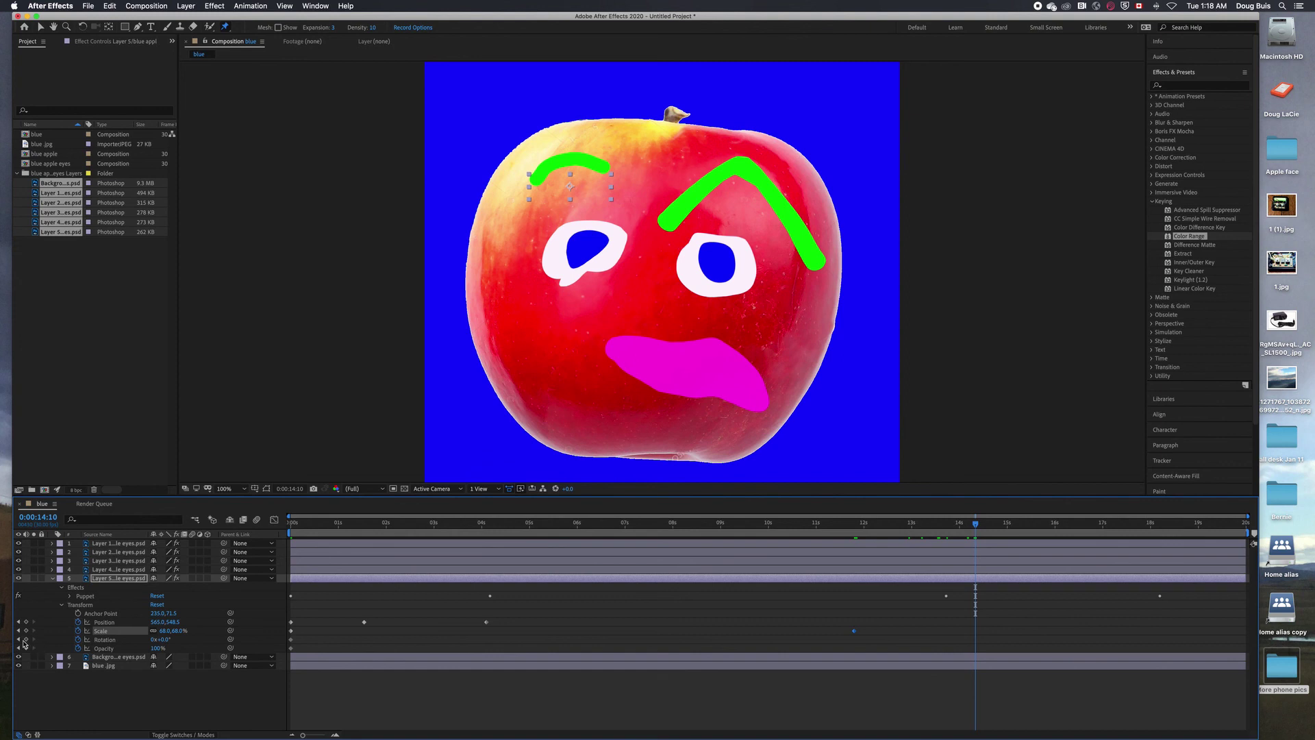
{"action": "left_click", "coordinate": [26, 640]}
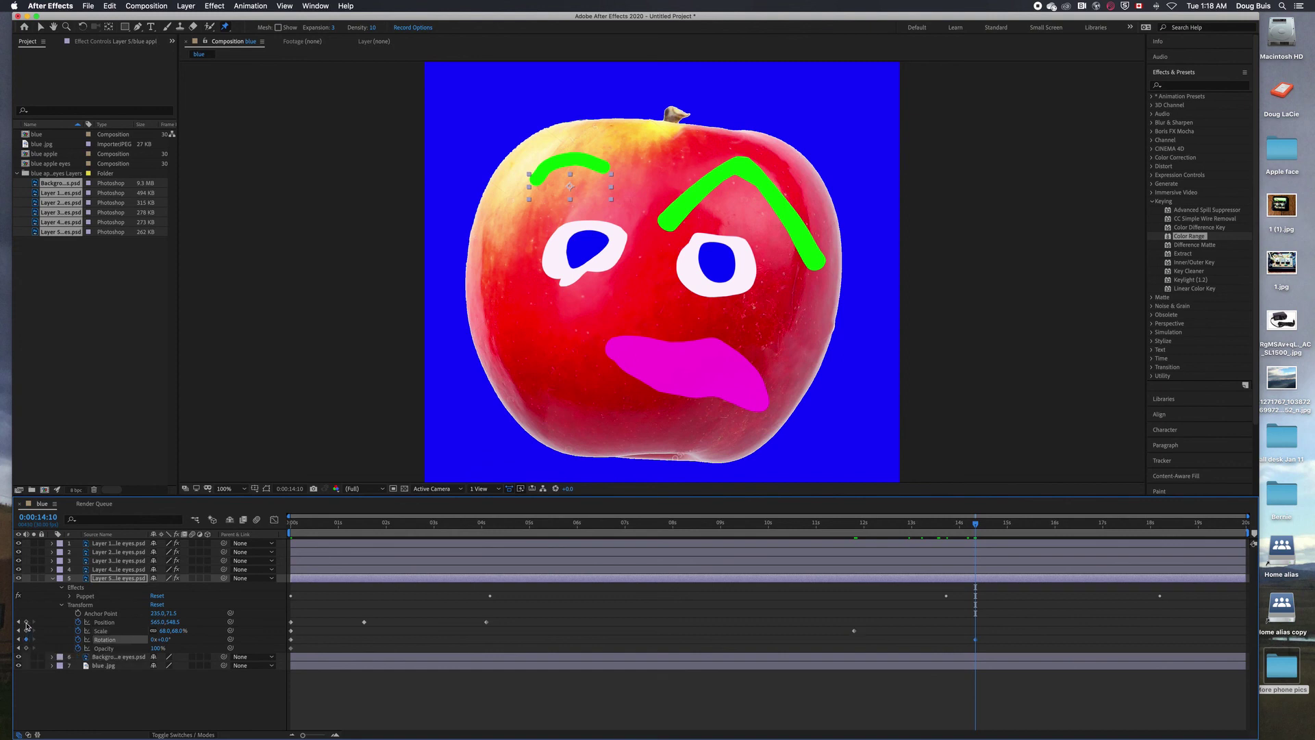
{"action": "left_click", "coordinate": [26, 622]}
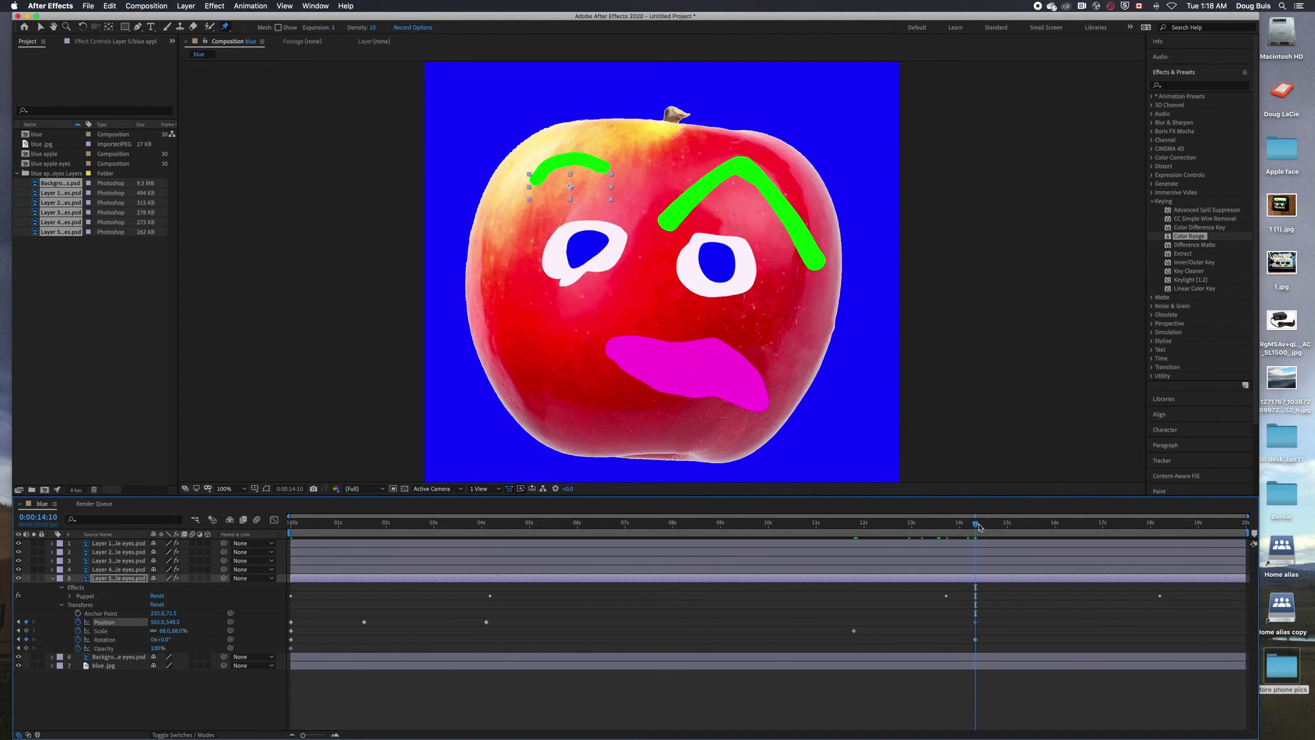
Step: At about 18 s, spin the left eyebrow several turns and send it to the top-left corner
{"action": "left_click_drag", "start_coordinate": [980, 526], "coordinate": [1189, 556]}
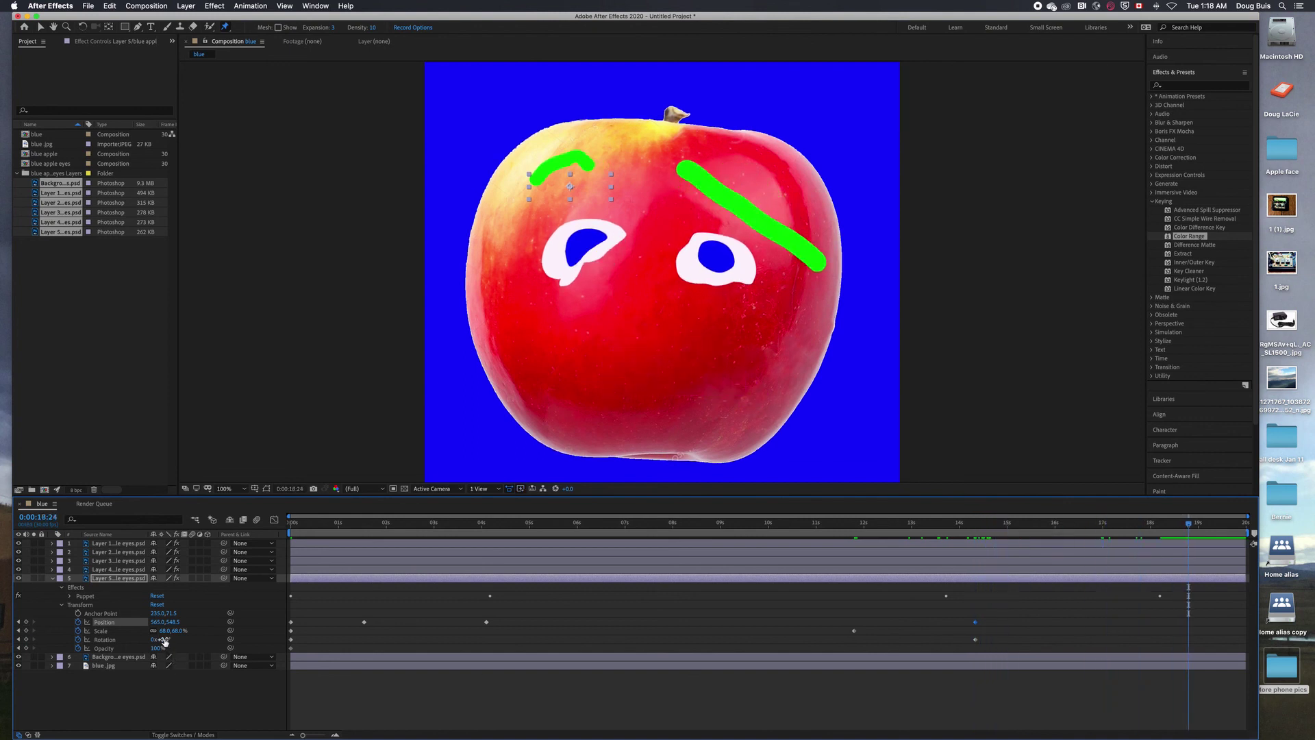
{"action": "left_click_drag", "start_coordinate": [163, 639], "coordinate": [275, 664]}
{"action": "left_click_drag", "start_coordinate": [377, 651], "coordinate": [931, 738]}
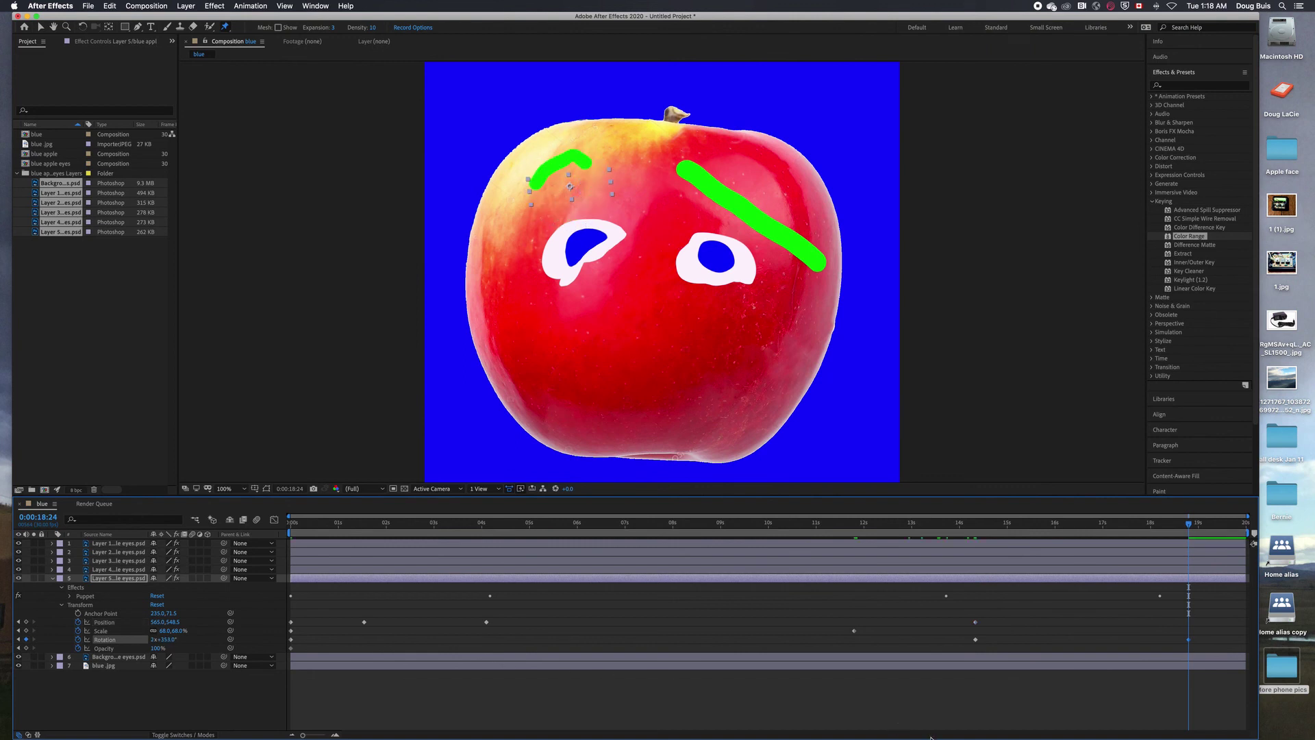
{"action": "key", "text": "v"}
{"action": "left_click_drag", "start_coordinate": [558, 181], "coordinate": [446, 81]}
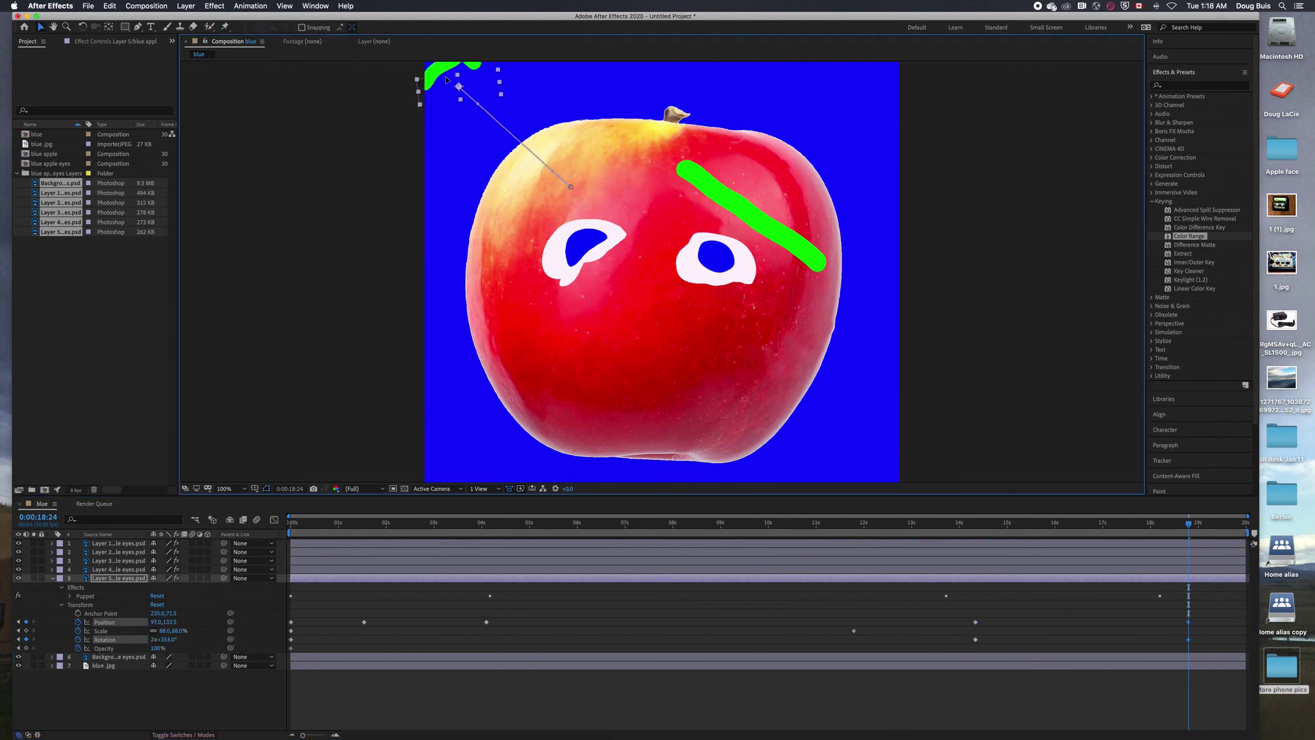
{"action": "key", "text": "Home"}
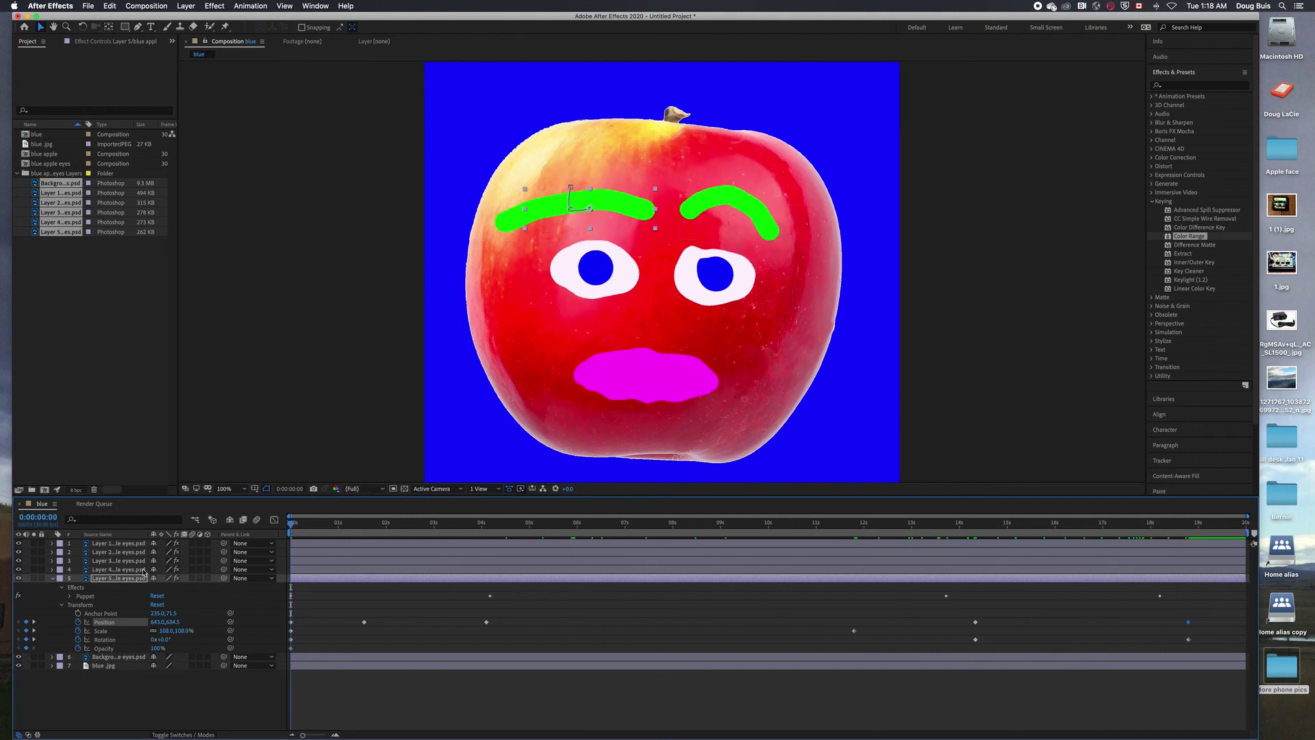
{"action": "left_click", "coordinate": [60, 607]}
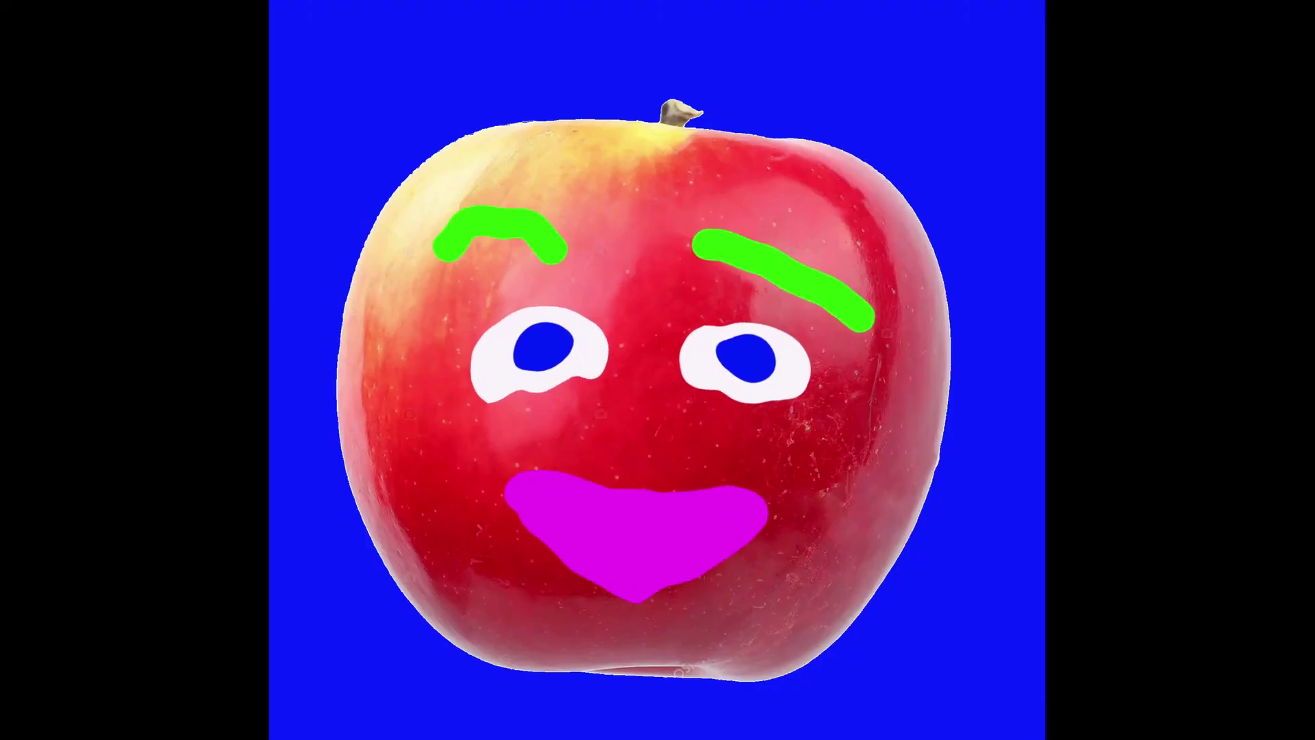